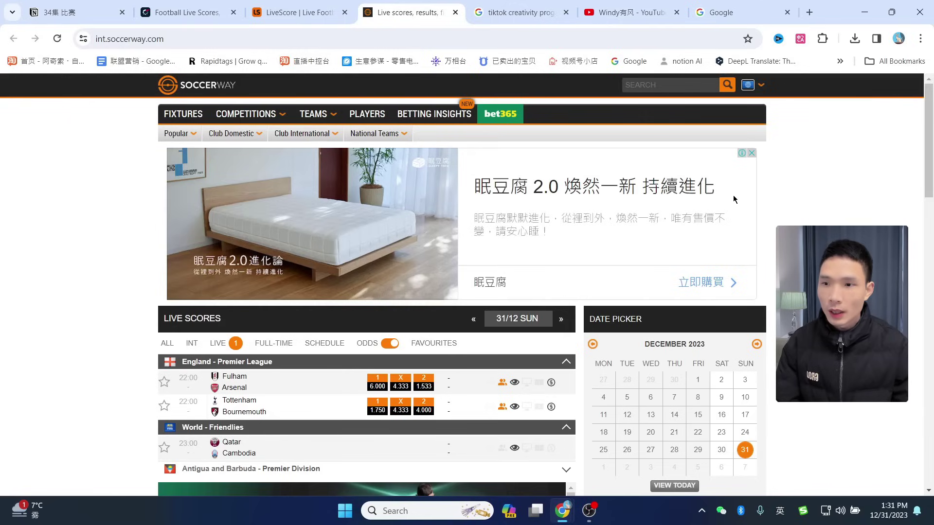
Look over the football score listings on LiveScore, Flashscore and Soccerway
{"action": "left_click", "coordinate": [287, 11]}
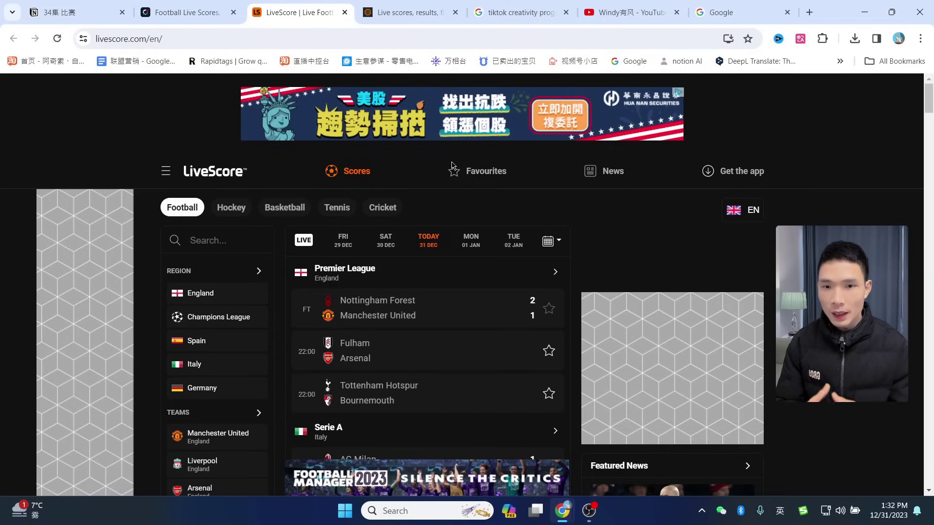
{"action": "left_click", "coordinate": [198, 4]}
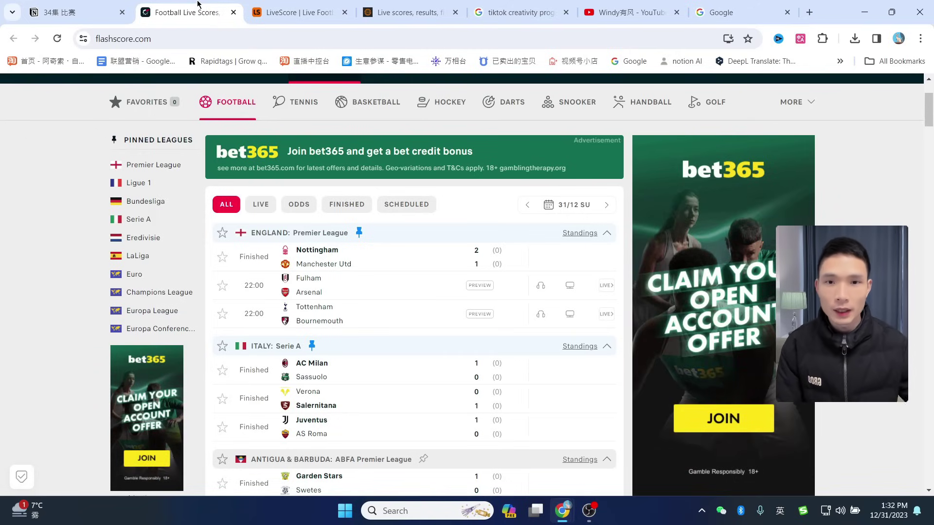
{"action": "scroll", "coordinate": [363, 123], "scroll_direction": "up", "scroll_amount": 3}
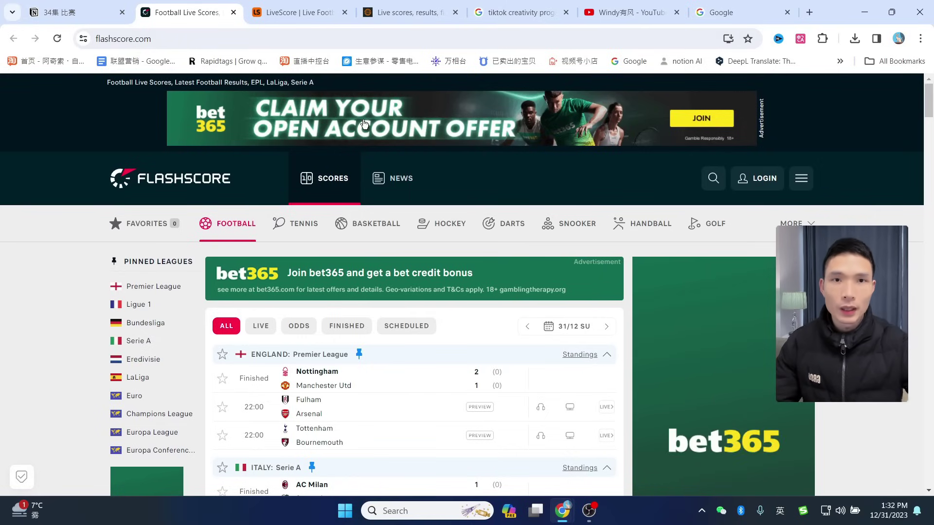
{"action": "key", "text": "ctrl+4"}
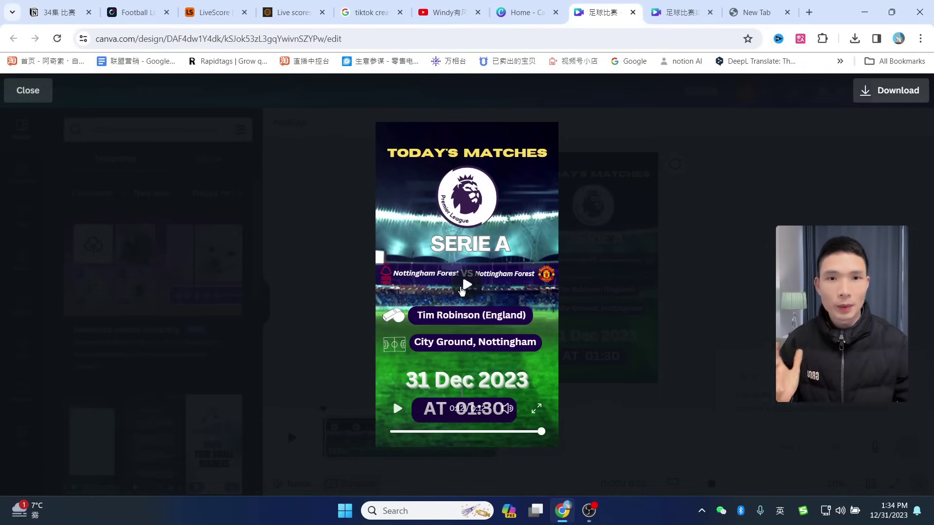
Switch to the Canva designs and play the previews of the "Today's Matches" and "Today's Match Results" videos
{"action": "left_click", "coordinate": [462, 290]}
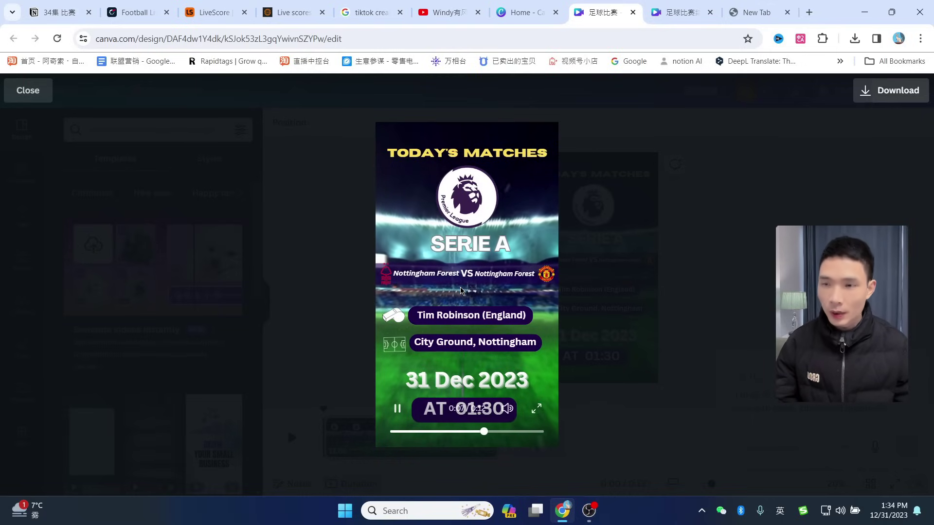
{"action": "left_click", "coordinate": [518, 3]}
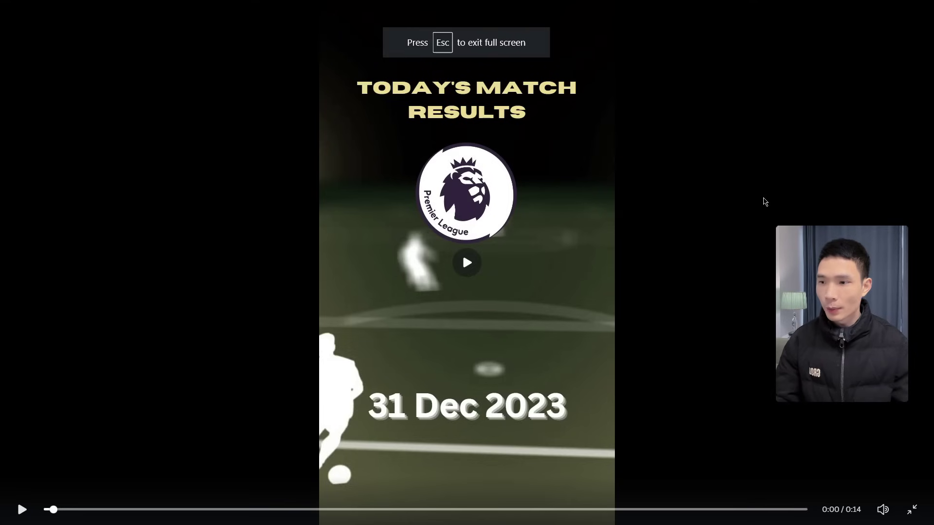
{"action": "key", "text": "space"}
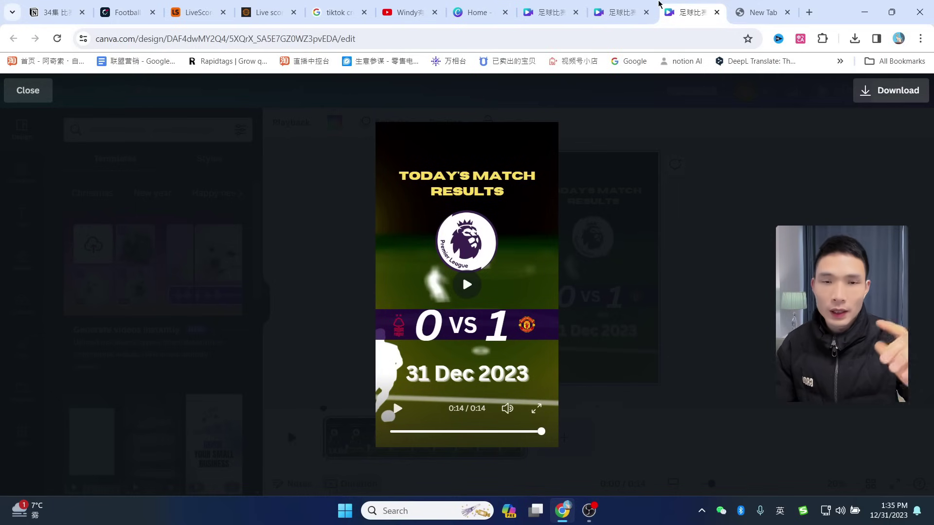
{"action": "left_click", "coordinate": [632, 4]}
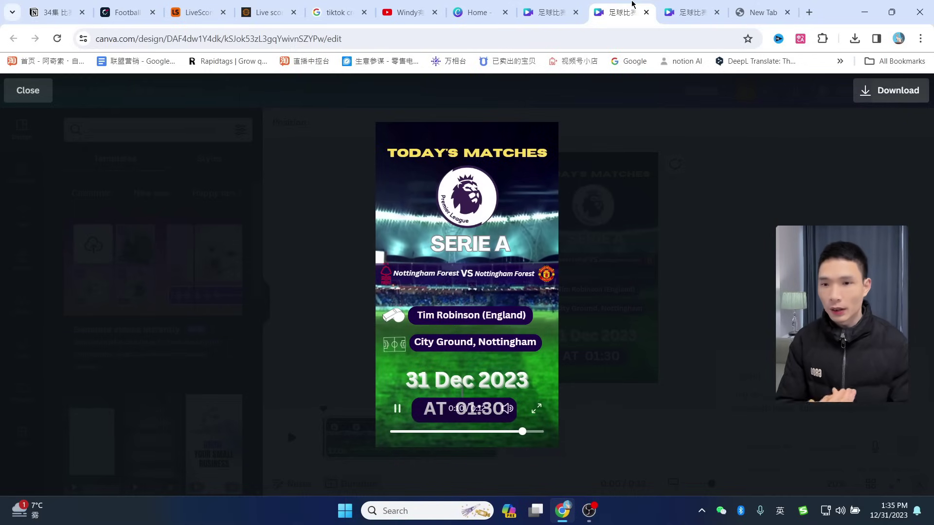
Open TikTok's Creativity Program Beta page from the Google results and translate it into Simplified Chinese
{"action": "left_click", "coordinate": [336, 12]}
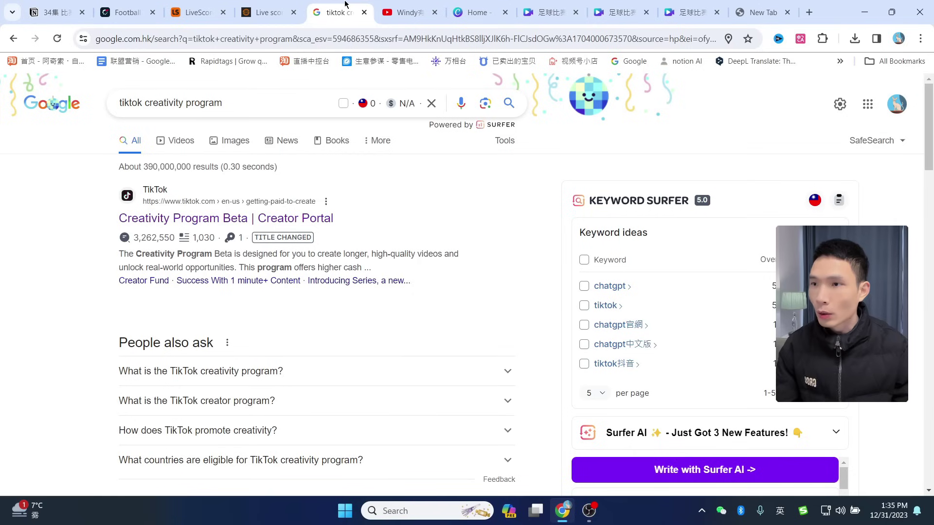
{"action": "left_click", "coordinate": [197, 226]}
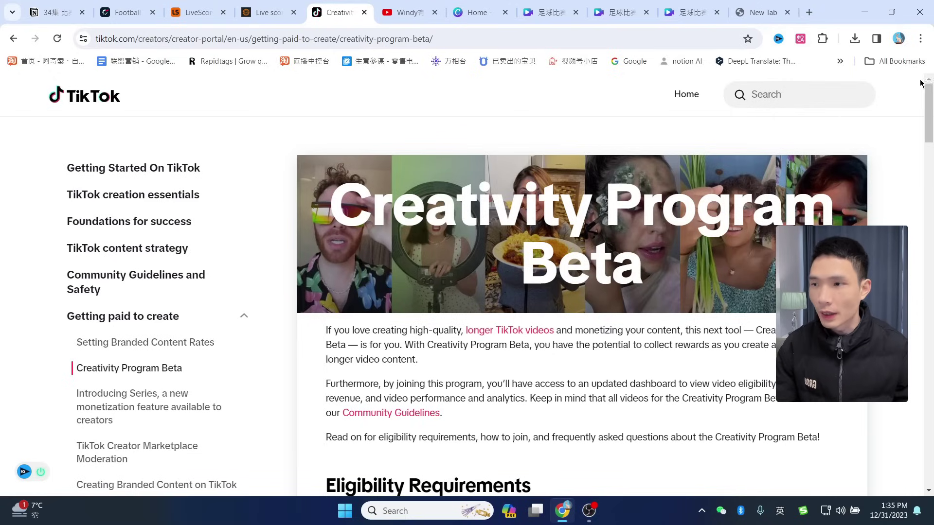
{"action": "left_click", "coordinate": [802, 39]}
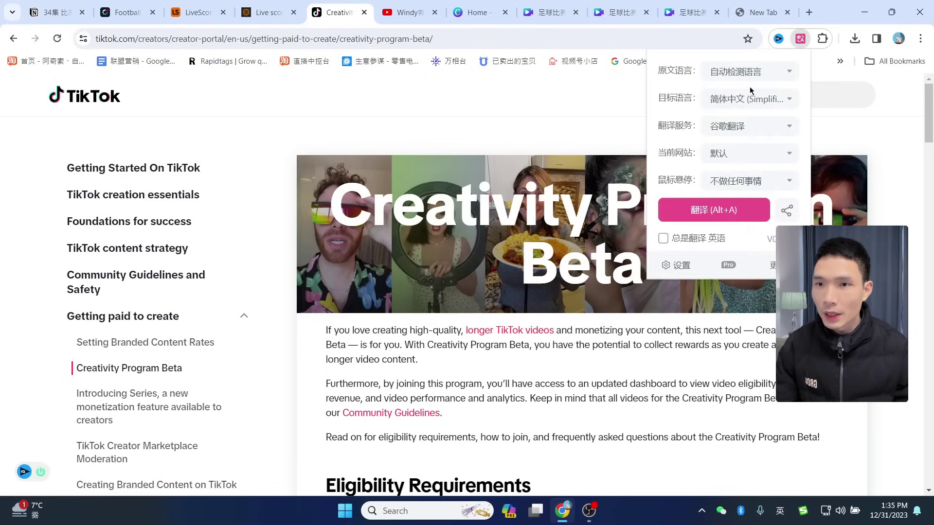
{"action": "left_click", "coordinate": [705, 217]}
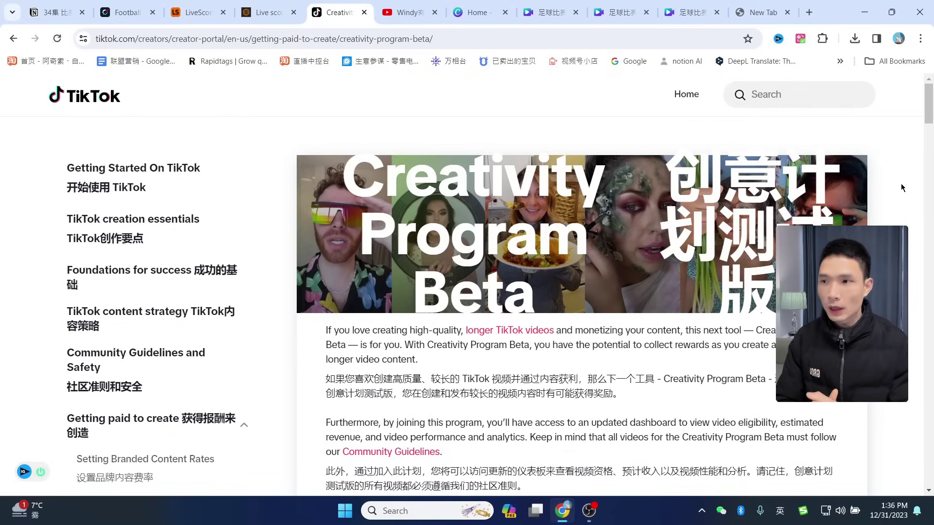
Read the eligibility requirements for TikTok's Creativity Program Beta
{"action": "scroll", "coordinate": [716, 275], "scroll_direction": "down", "scroll_amount": 10}
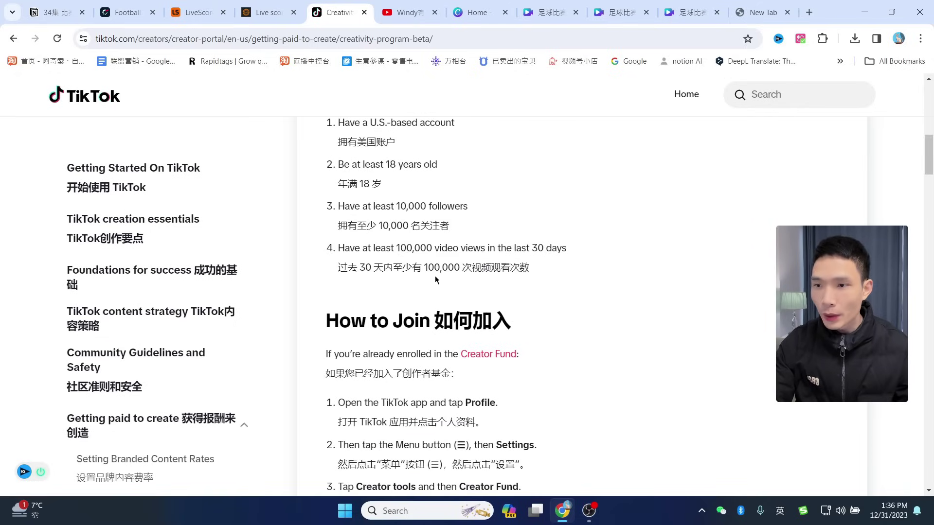
{"action": "scroll", "coordinate": [532, 277], "scroll_direction": "up", "scroll_amount": 5}
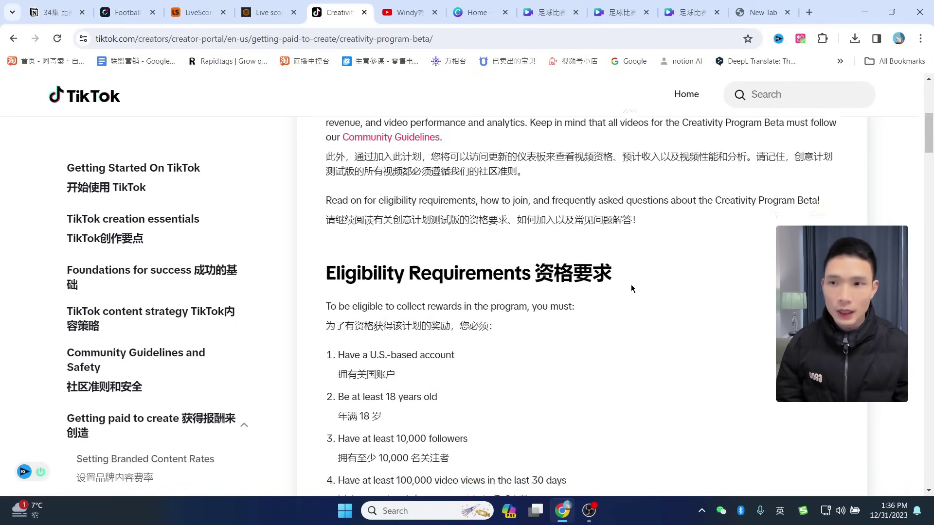
{"action": "left_click", "coordinate": [623, 20]}
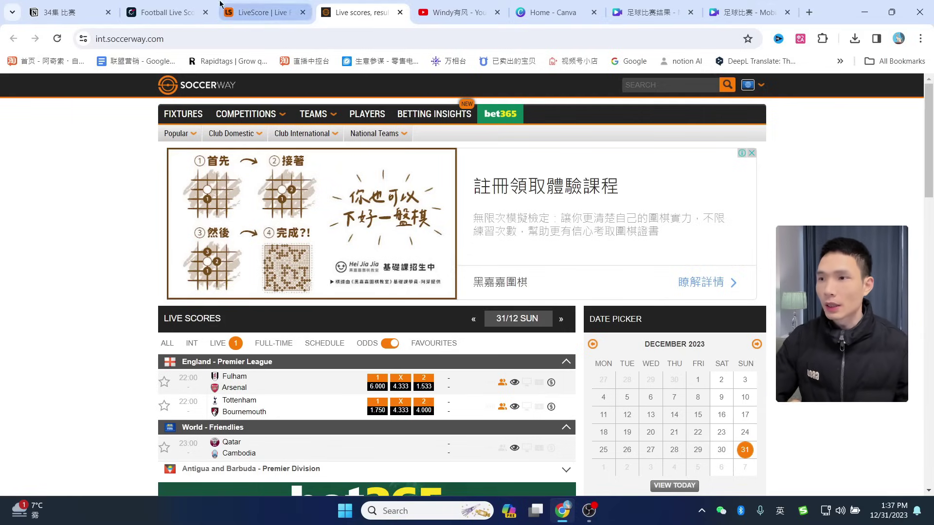
Compare Flashscore, LiveScore and Soccerway as sources of football match data
{"action": "left_click", "coordinate": [169, 4]}
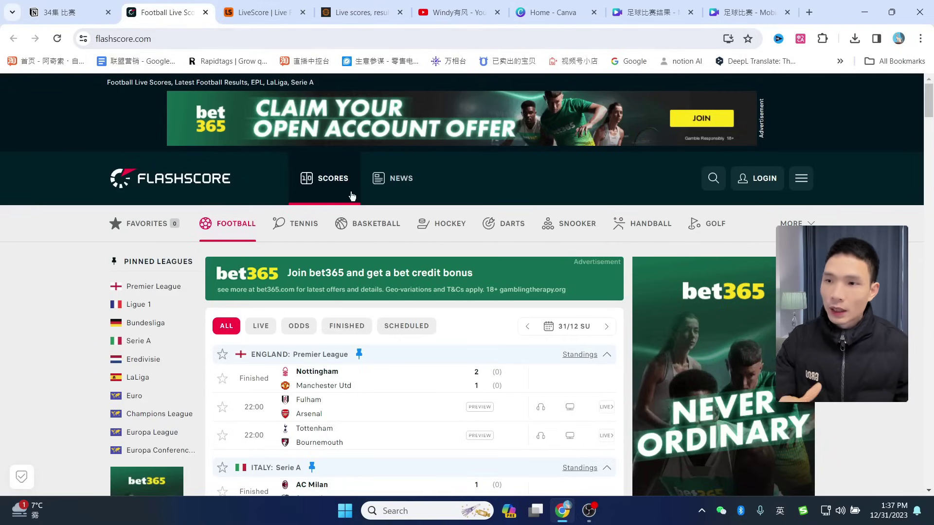
{"action": "scroll", "coordinate": [485, 248], "scroll_direction": "down", "scroll_amount": 1}
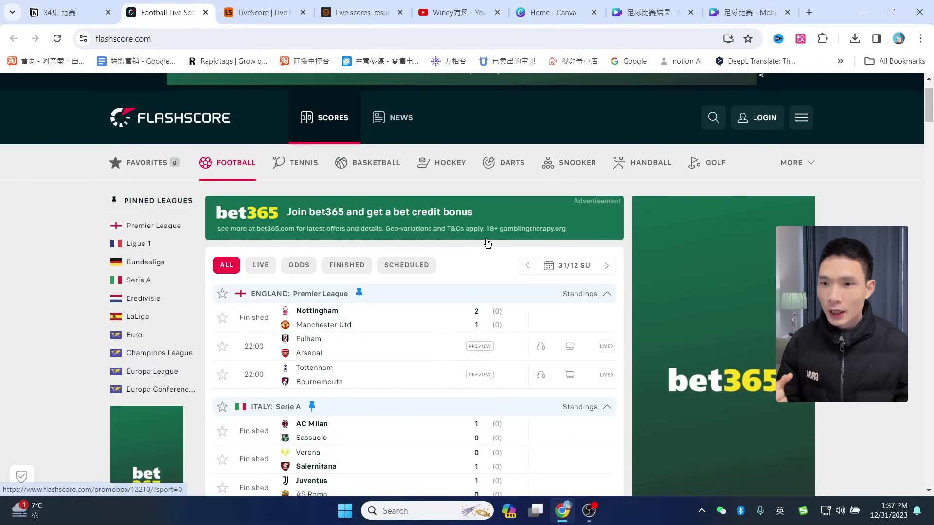
{"action": "left_click", "coordinate": [261, 12]}
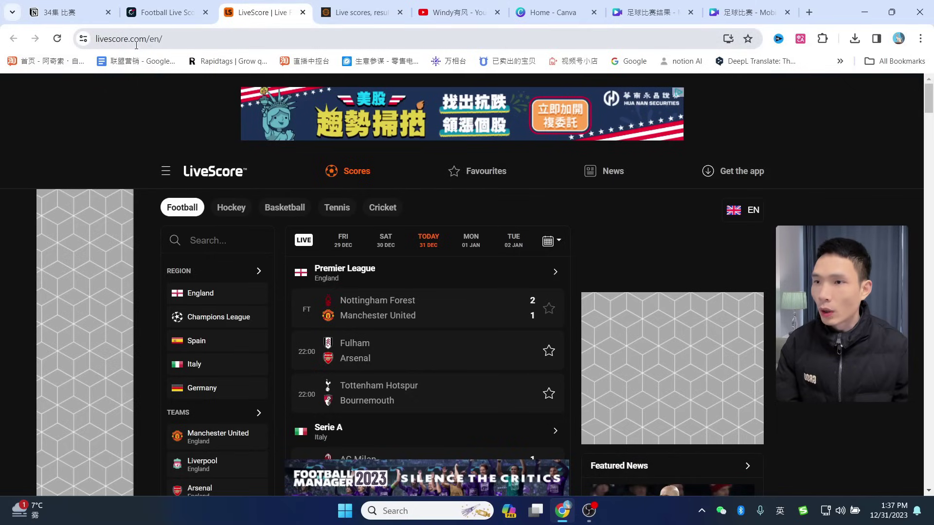
{"action": "key", "text": "ctrl+Tab"}
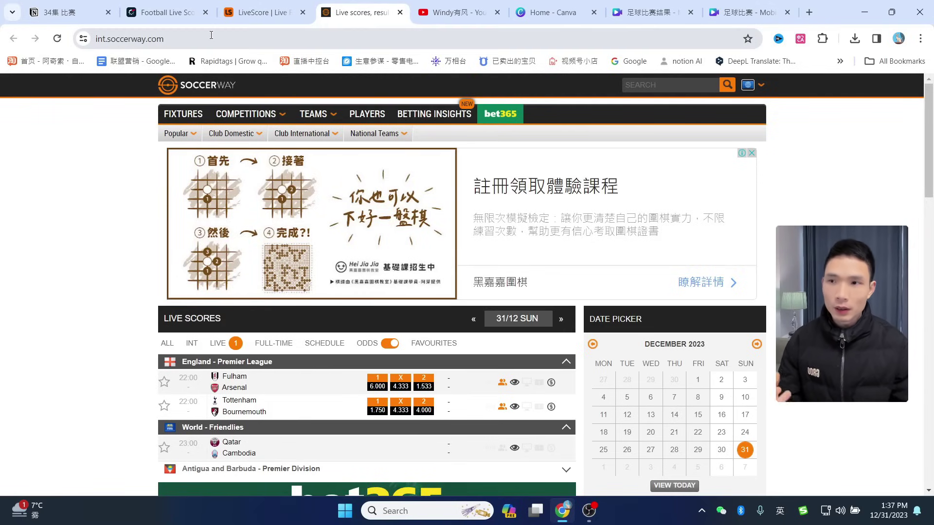
{"action": "key", "text": "ctrl+shift+Tab"}
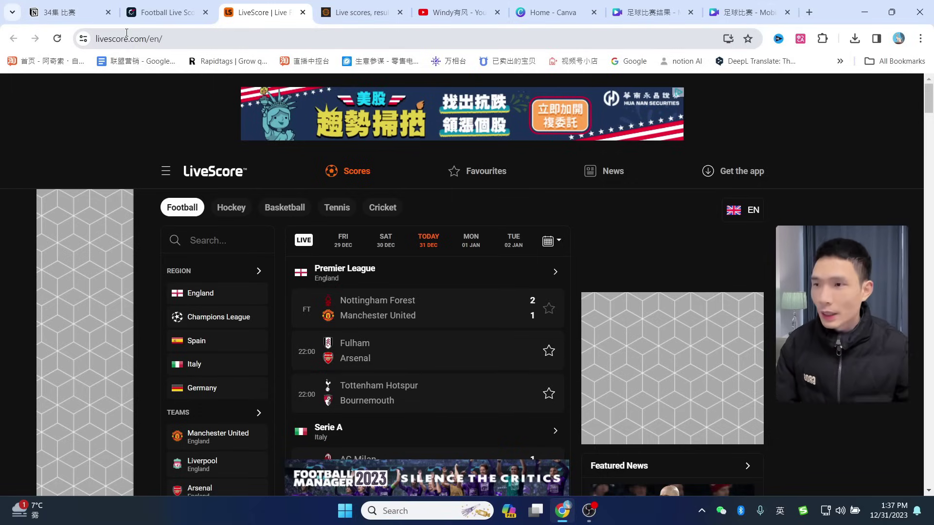
Close the Flashscore and Soccerway pages and review the 31 December Premier League and Serie A matches on LiveScore
{"action": "left_click", "coordinate": [205, 13]}
{"action": "left_click", "coordinate": [303, 12]}
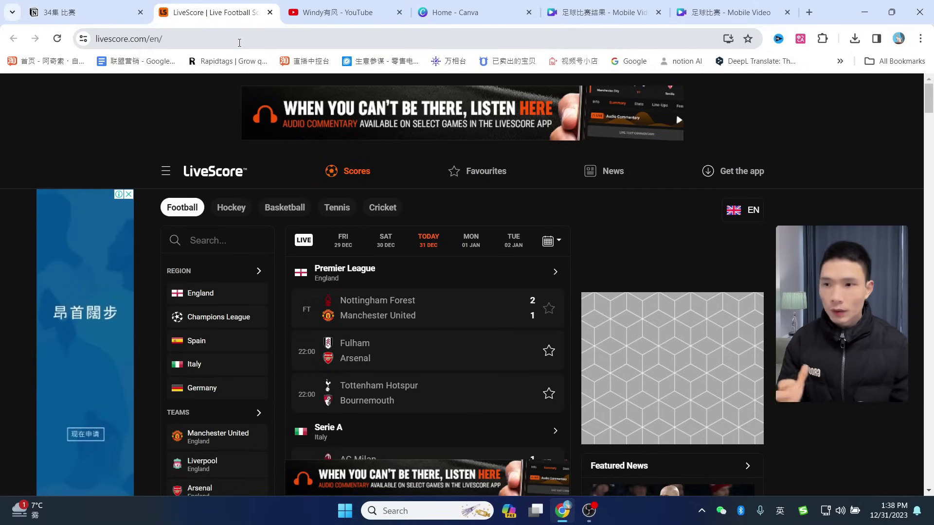
{"action": "scroll", "coordinate": [375, 269], "scroll_direction": "down", "scroll_amount": 3}
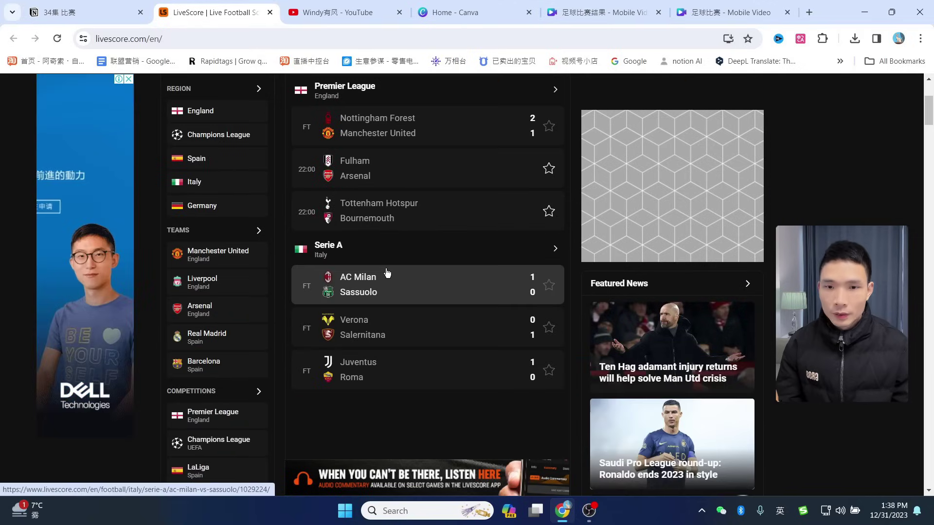
{"action": "scroll", "coordinate": [360, 267], "scroll_direction": "down", "scroll_amount": 2}
{"action": "scroll", "coordinate": [348, 266], "scroll_direction": "up", "scroll_amount": 3}
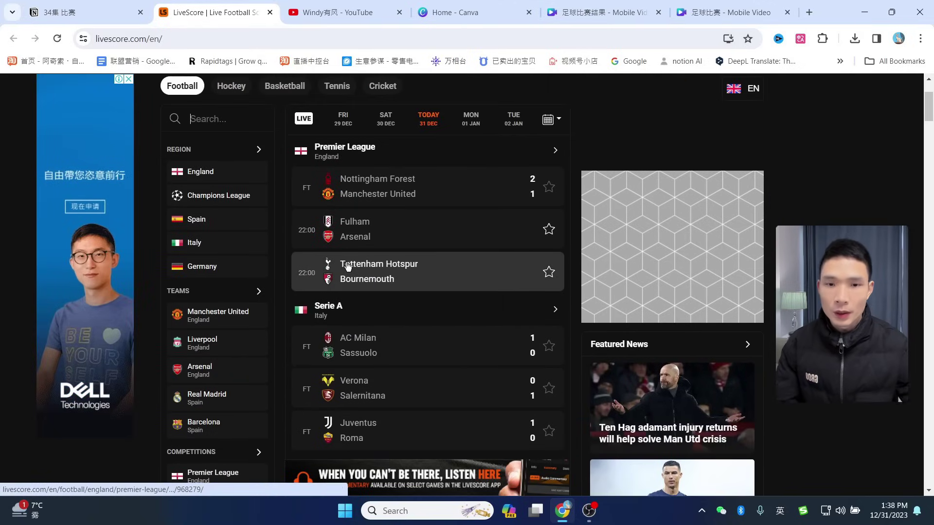
{"action": "left_click", "coordinate": [128, 79]}
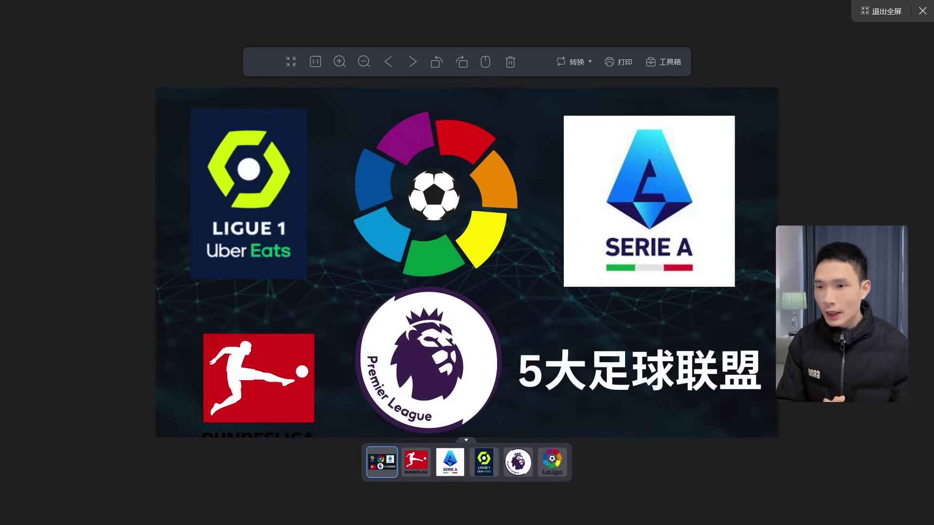
Look through the saved logo images of the five major football leagues
{"action": "key", "text": "Right"}
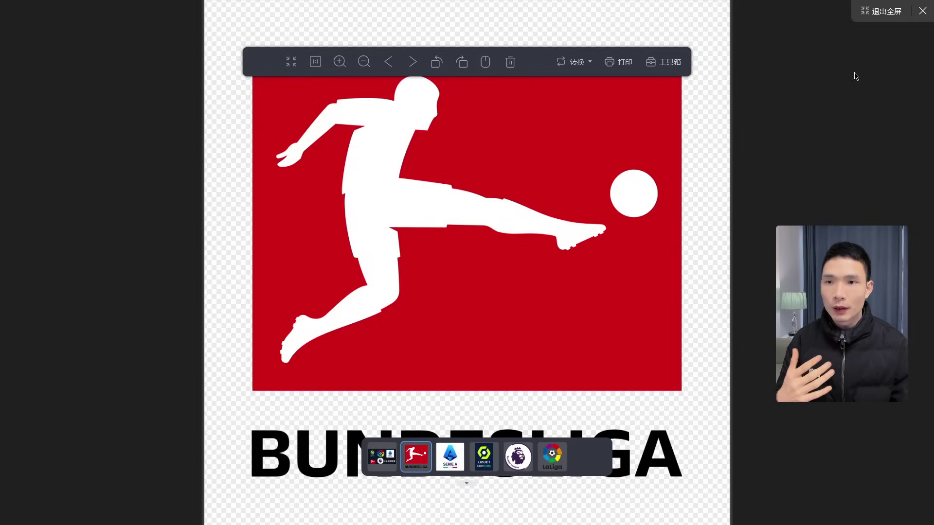
{"action": "key", "text": "Right"}
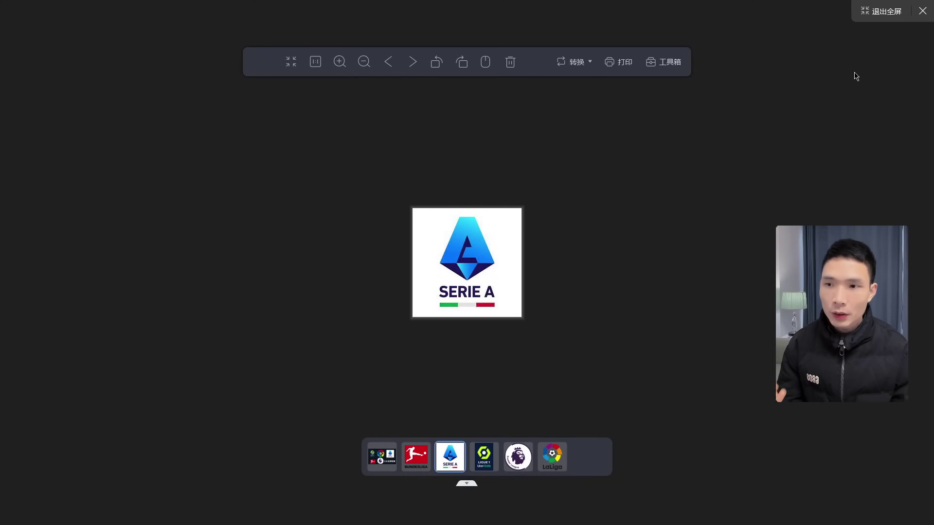
{"action": "key", "text": "Right"}
{"action": "key", "text": "Right"}
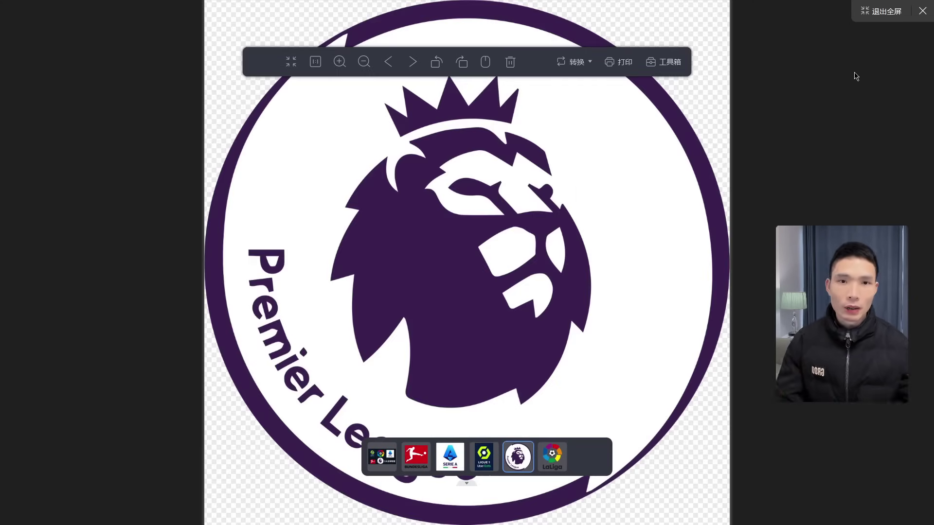
{"action": "key", "text": "Home"}
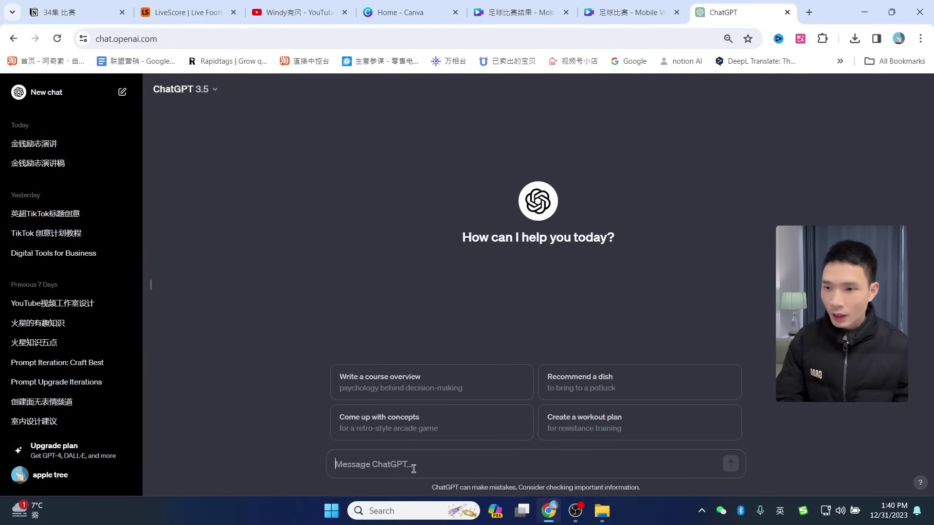
Ask ChatGPT "足球联赛有哪些" and read the list of football leagues in its answer
{"action": "type", "text": "足球联赛有哪些"}
{"action": "key", "text": "Return"}
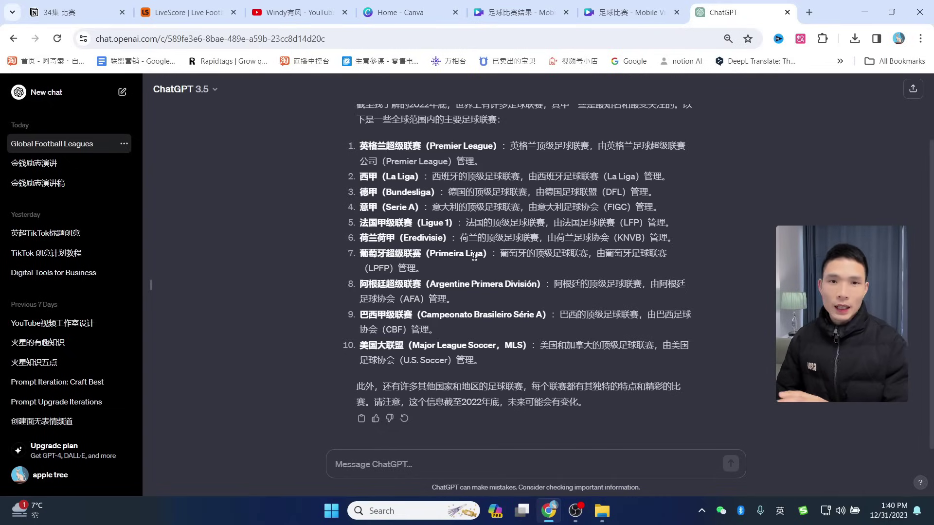
{"action": "scroll", "coordinate": [486, 234], "scroll_direction": "up", "scroll_amount": 1}
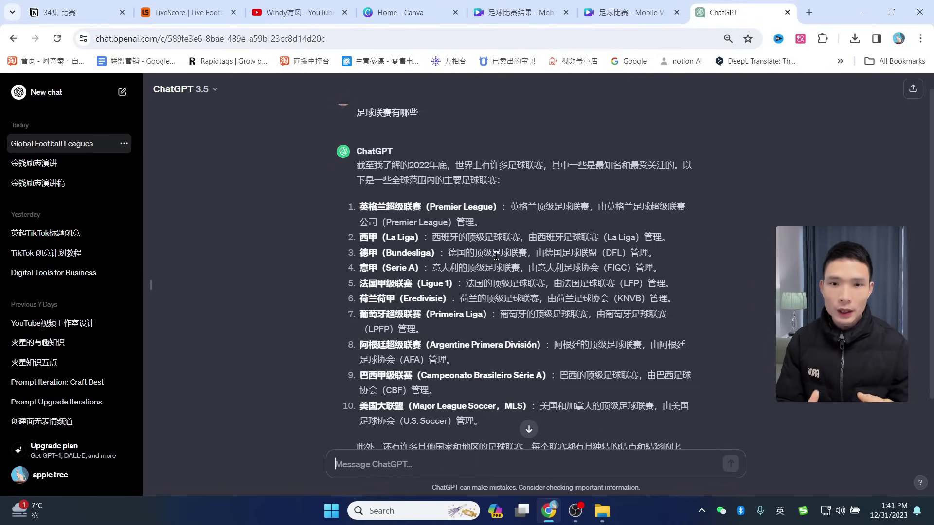
Switch to Canva and create a blank Mobile Video design at 1080 × 1920 px
{"action": "key", "text": "ctrl+4"}
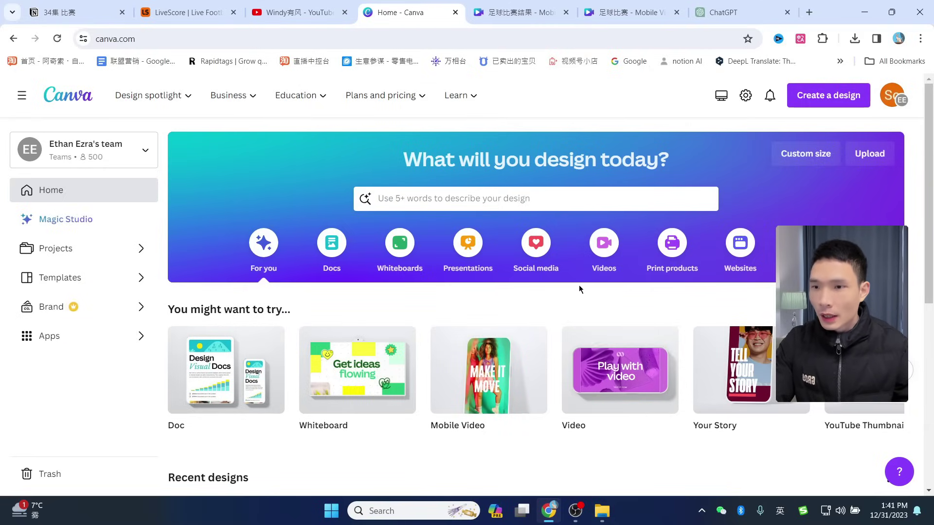
{"action": "left_click", "coordinate": [606, 249]}
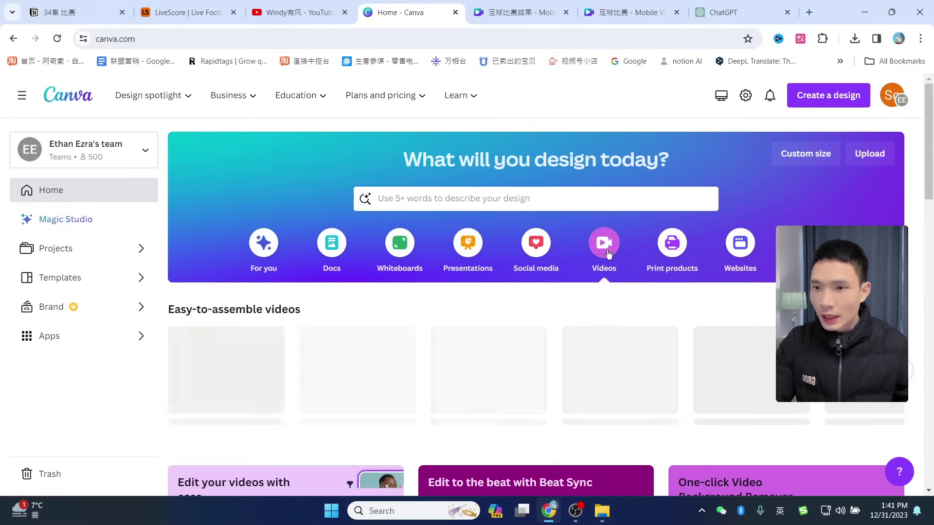
{"action": "mouse_move", "coordinate": [359, 389]}
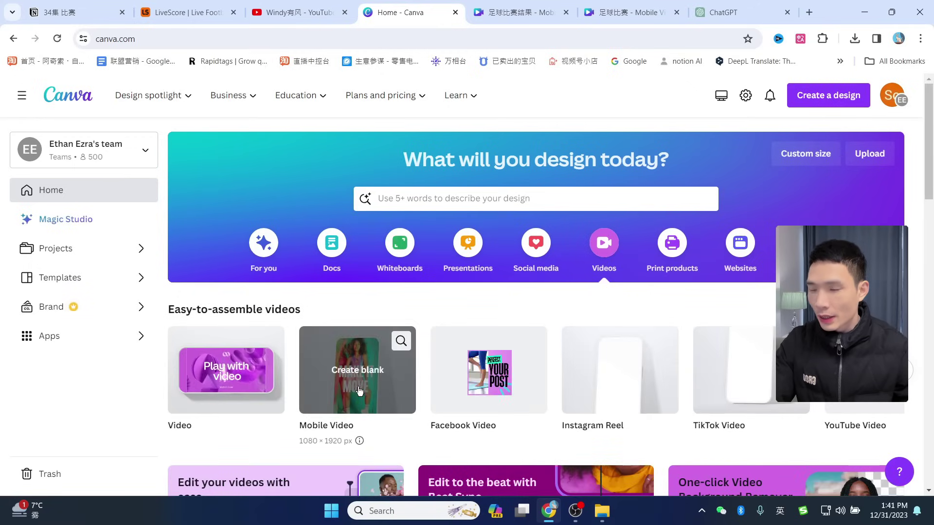
{"action": "left_click", "coordinate": [359, 386]}
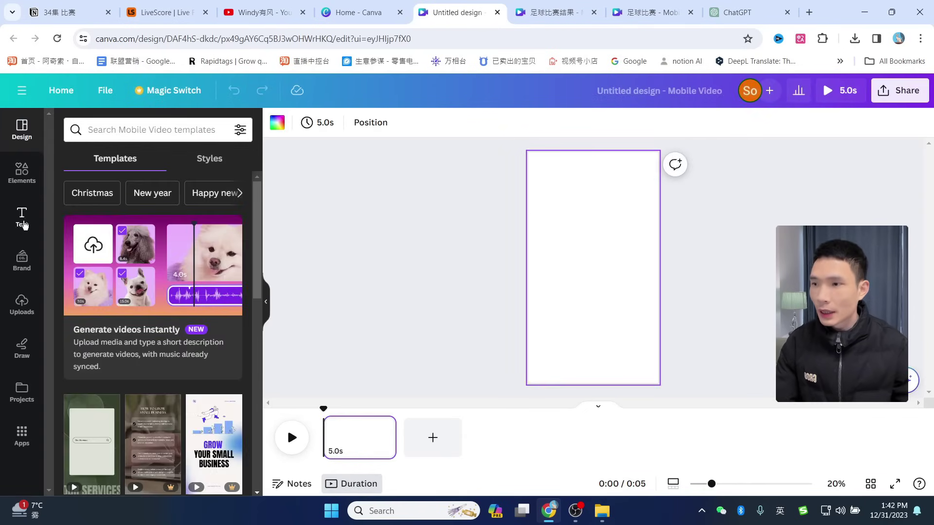
Add a heading reading "Today's matches!" and place it near the top of the page
{"action": "left_click", "coordinate": [22, 222]}
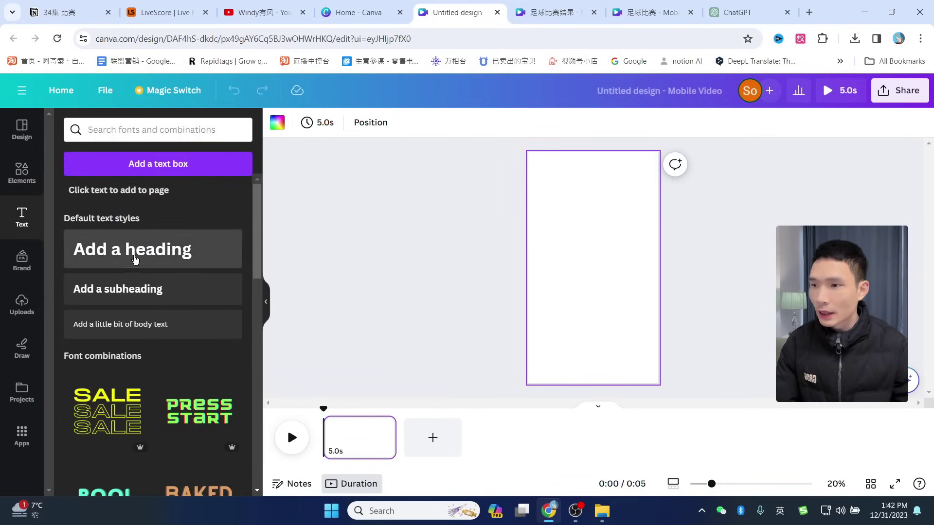
{"action": "left_click", "coordinate": [135, 257]}
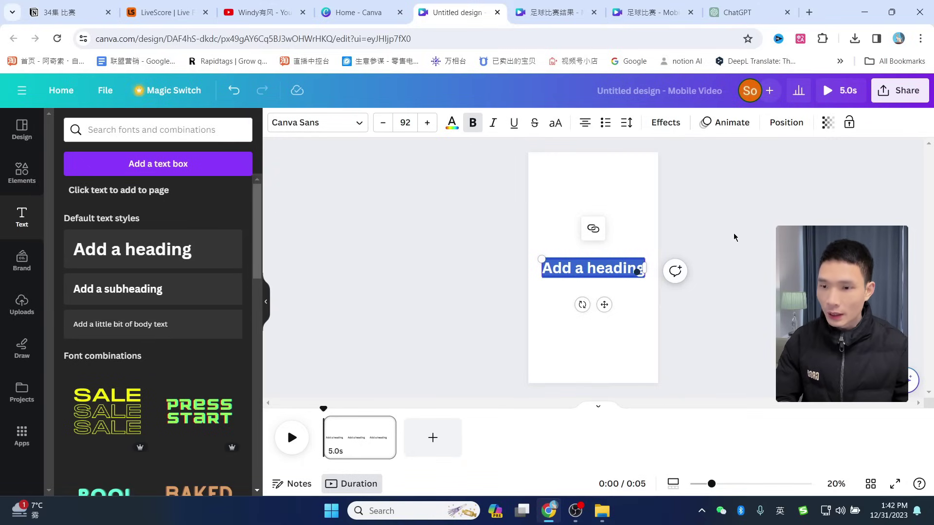
{"action": "type", "text": "Today's matches!"}
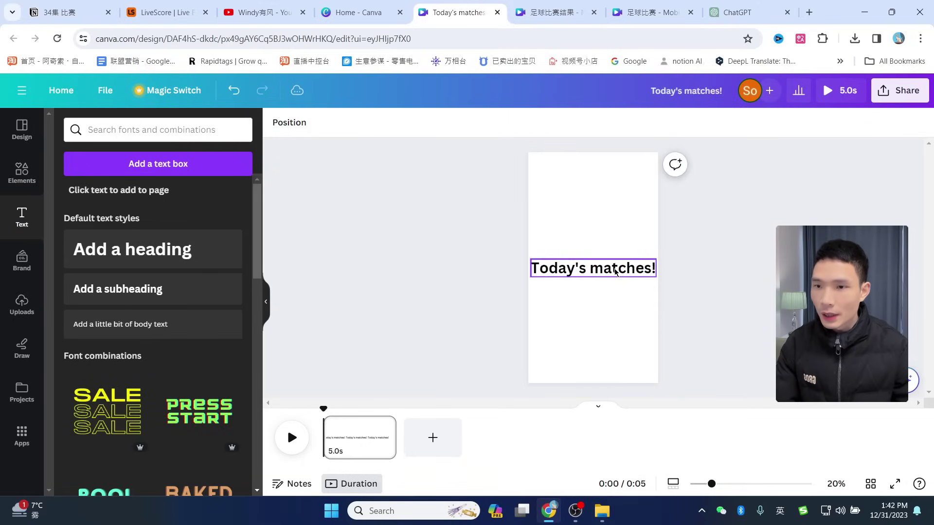
{"action": "left_click_drag", "start_coordinate": [617, 268], "coordinate": [617, 176]}
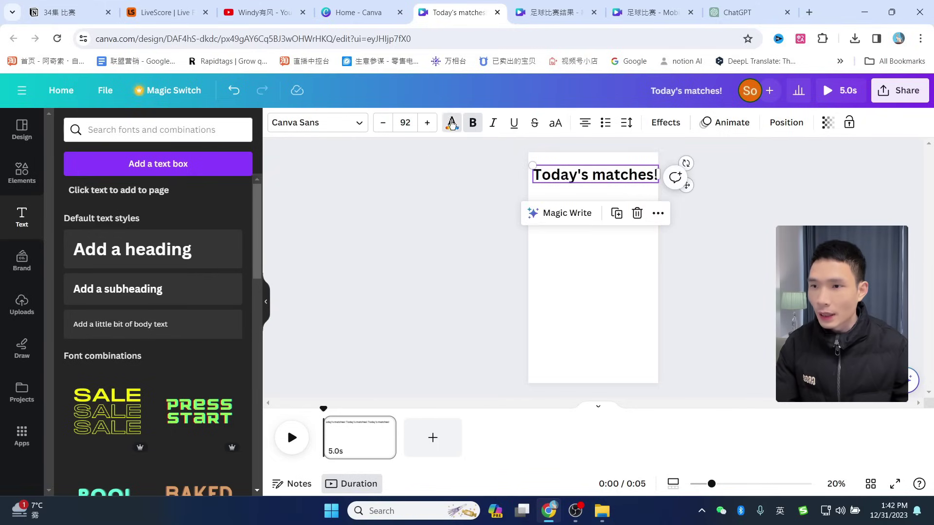
Colour the "Today's matches!" heading yellow using the default solid colours
{"action": "left_click", "coordinate": [452, 125]}
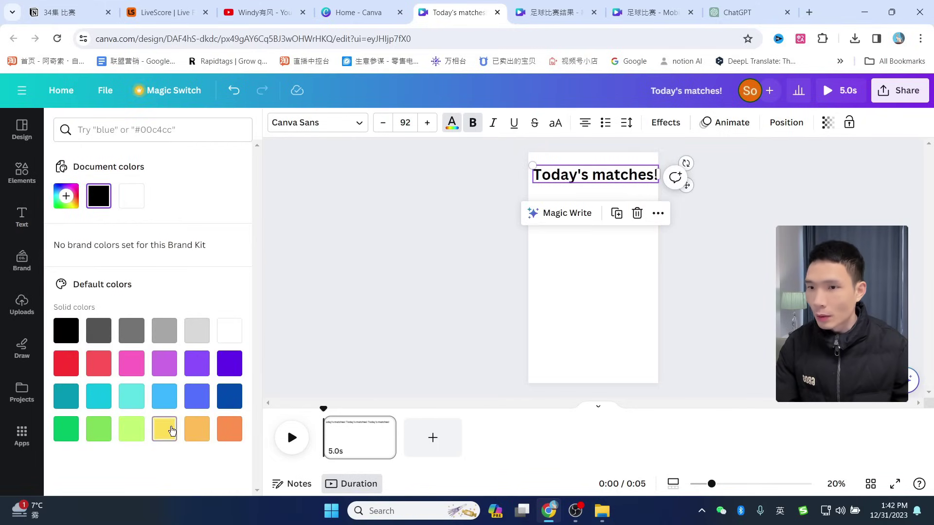
{"action": "left_click", "coordinate": [165, 429]}
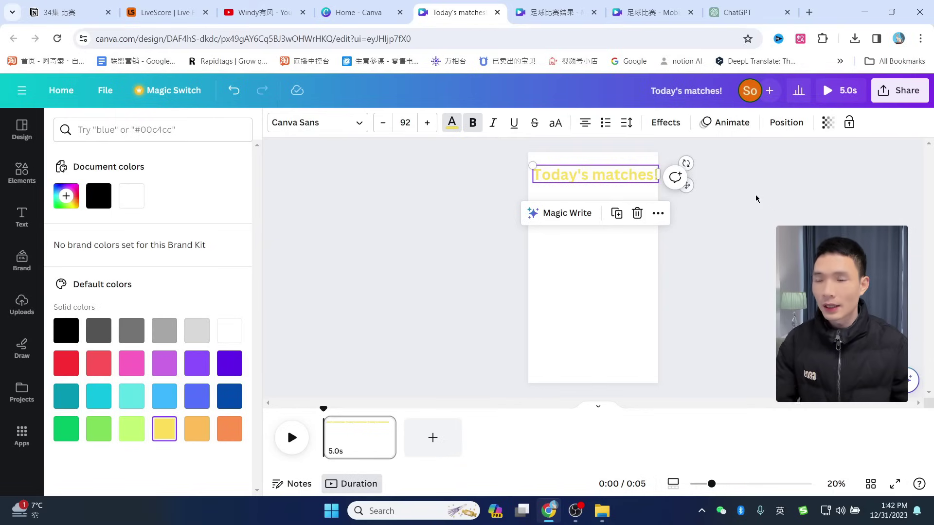
{"action": "left_click", "coordinate": [615, 174]}
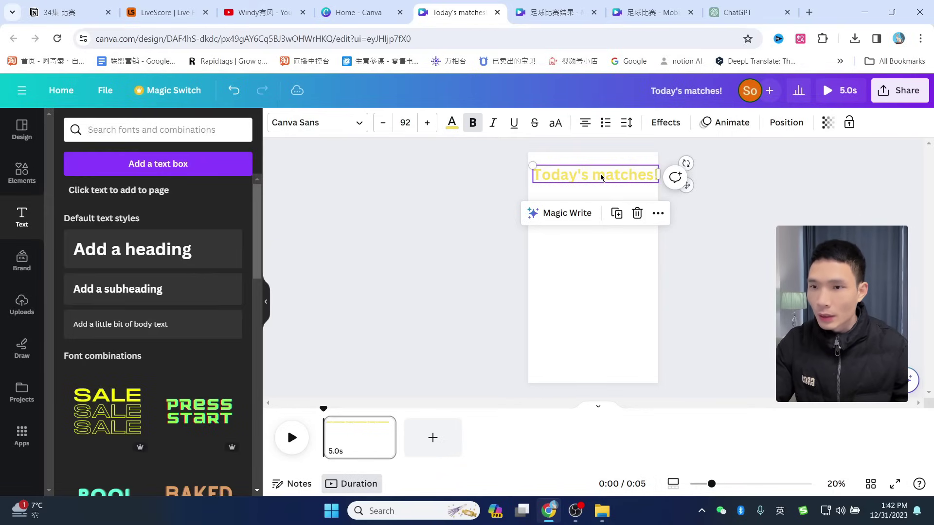
{"action": "left_click", "coordinate": [609, 258]}
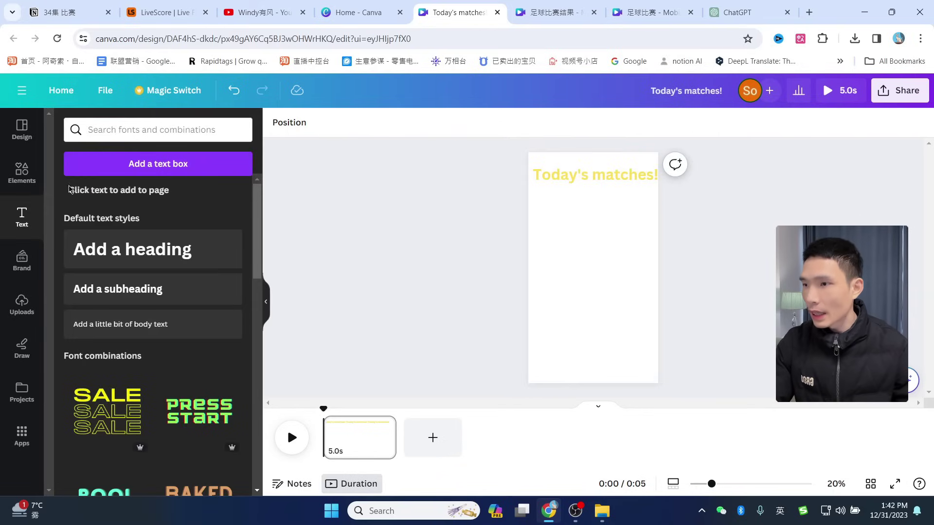
Search the elements for "football", limit the results to videos and look through the clips for a stadium background
{"action": "left_click", "coordinate": [24, 173]}
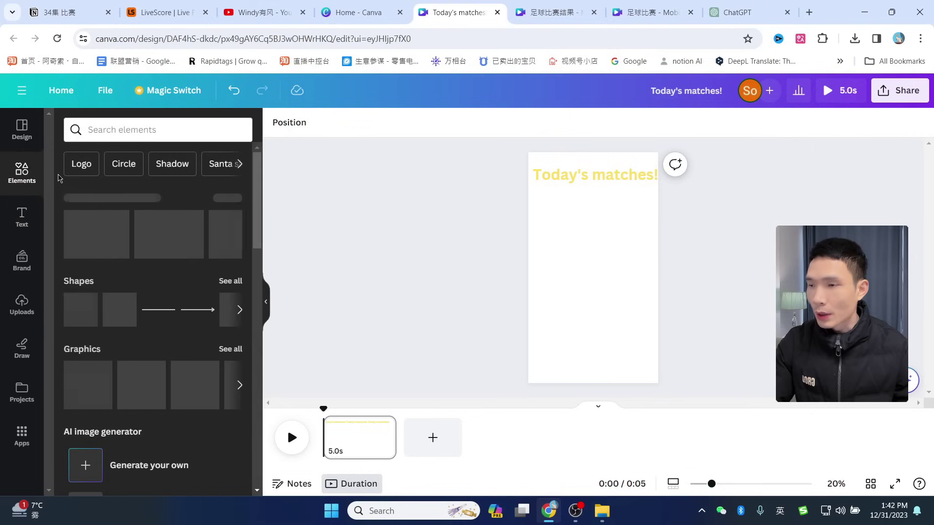
{"action": "left_click", "coordinate": [131, 130]}
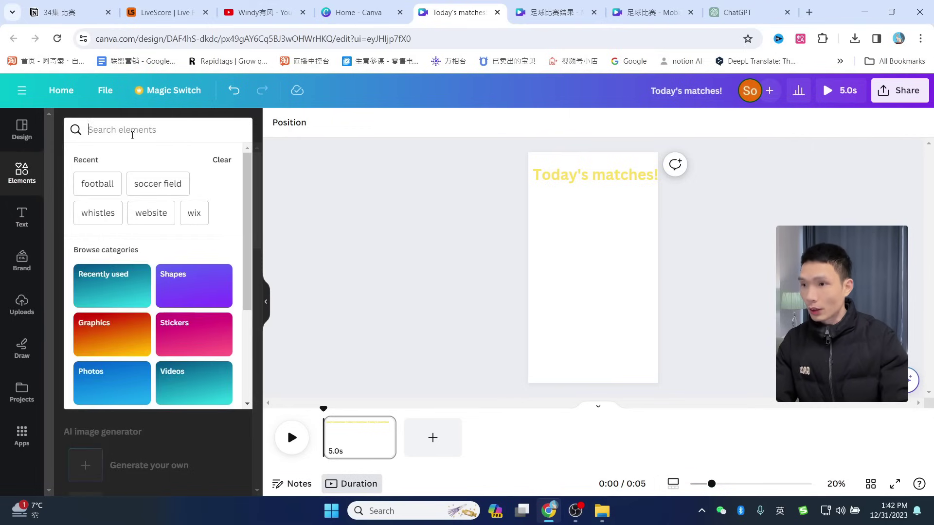
{"action": "type", "text": "fo"}
{"action": "left_click", "coordinate": [120, 185]}
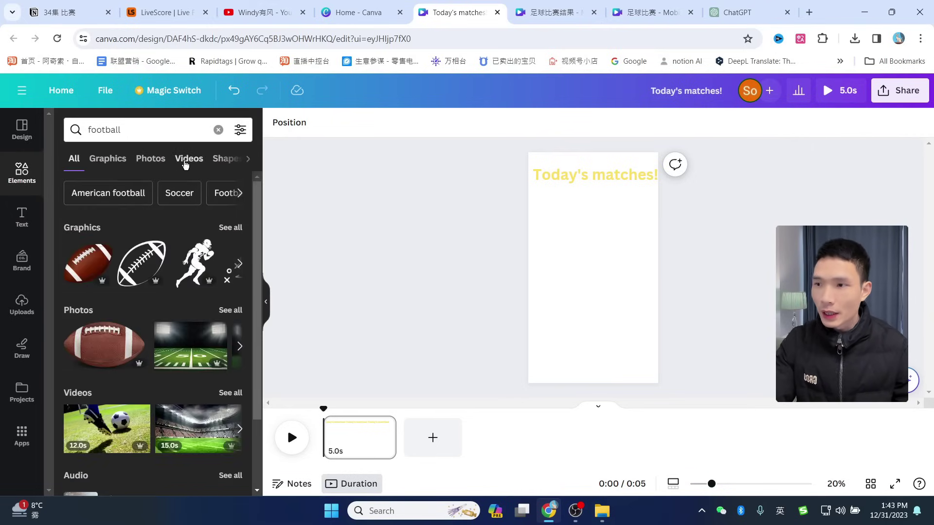
{"action": "left_click", "coordinate": [185, 161]}
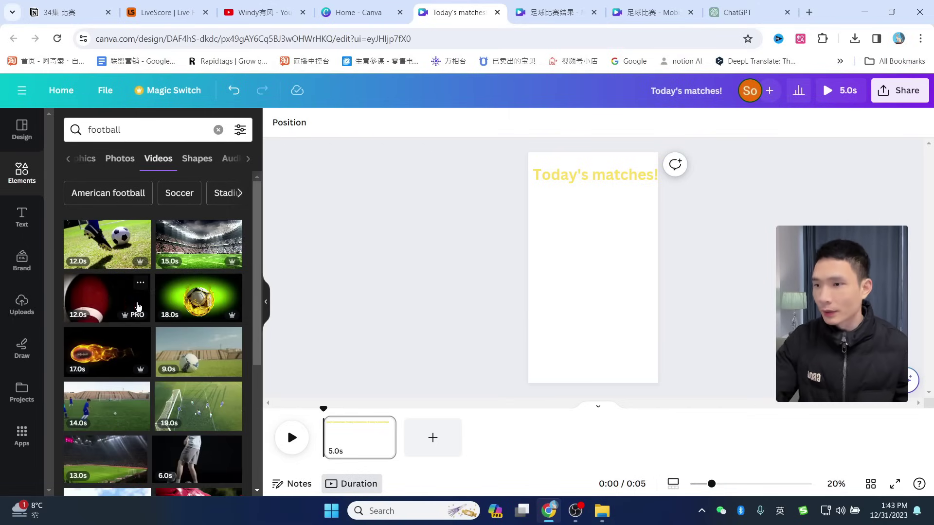
{"action": "scroll", "coordinate": [127, 292], "scroll_direction": "down", "scroll_amount": 4}
{"action": "scroll", "coordinate": [139, 282], "scroll_direction": "up", "scroll_amount": 3}
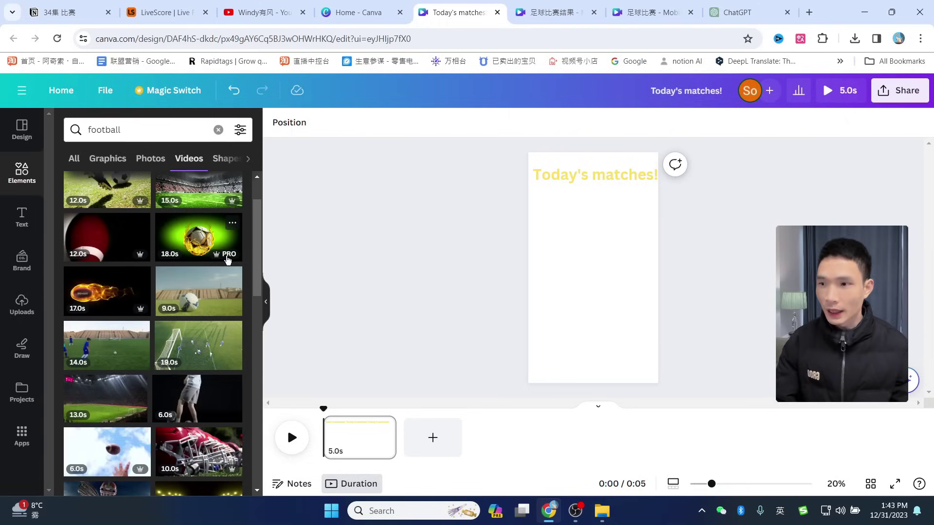
{"action": "scroll", "coordinate": [227, 263], "scroll_direction": "down", "scroll_amount": 5}
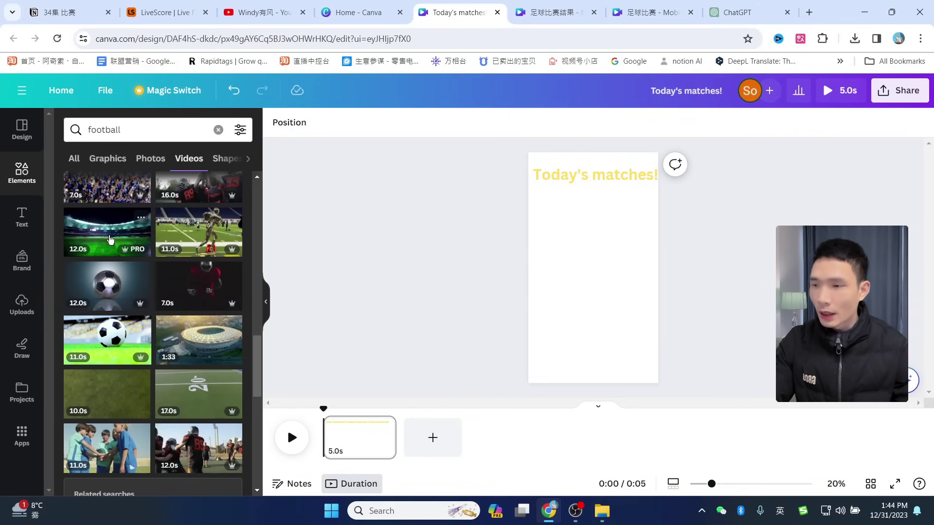
Insert the 12-second night stadium clip with the green pitch and set it as the page background
{"action": "left_click", "coordinate": [110, 239]}
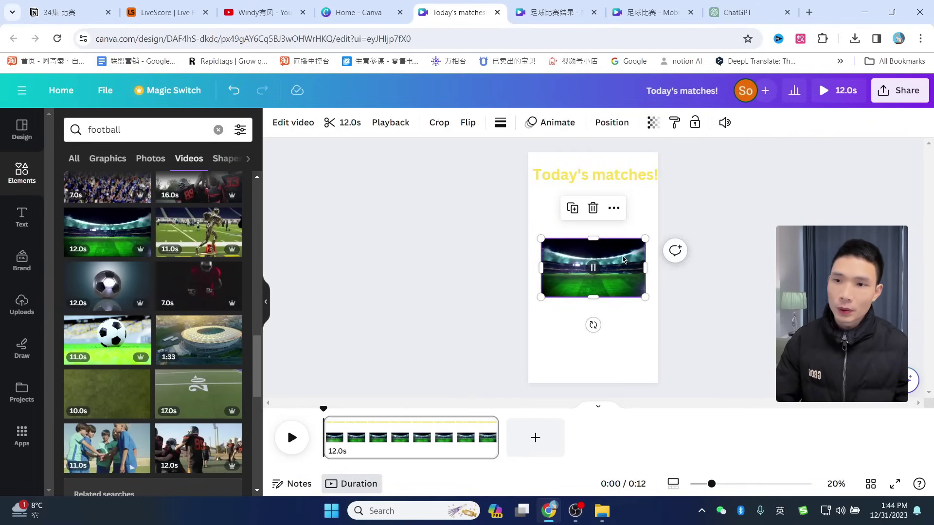
{"action": "right_click", "coordinate": [610, 262]}
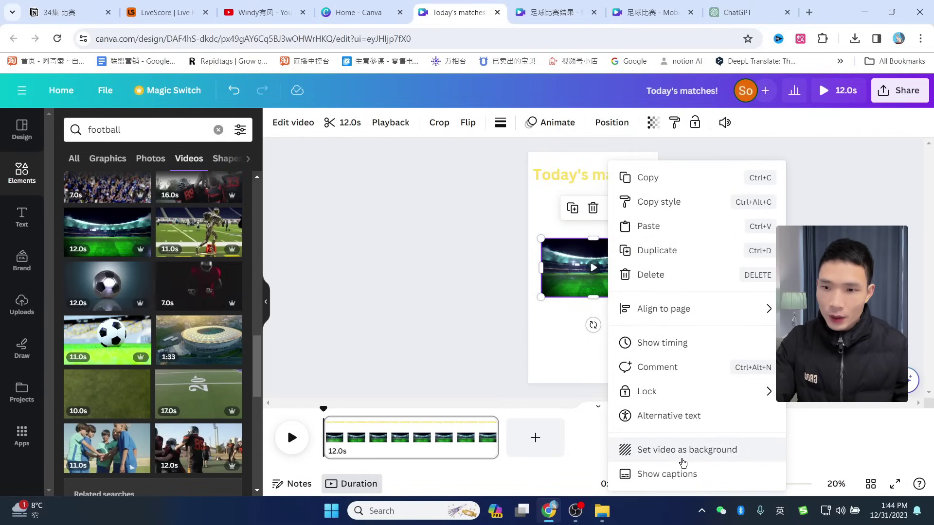
{"action": "left_click", "coordinate": [679, 458]}
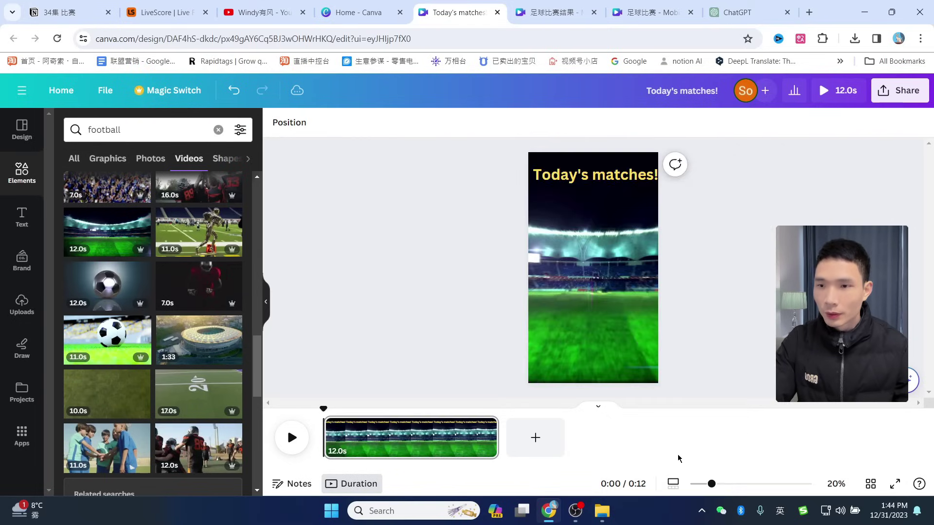
Change the heading's font to Helvetica World
{"action": "left_click", "coordinate": [595, 171]}
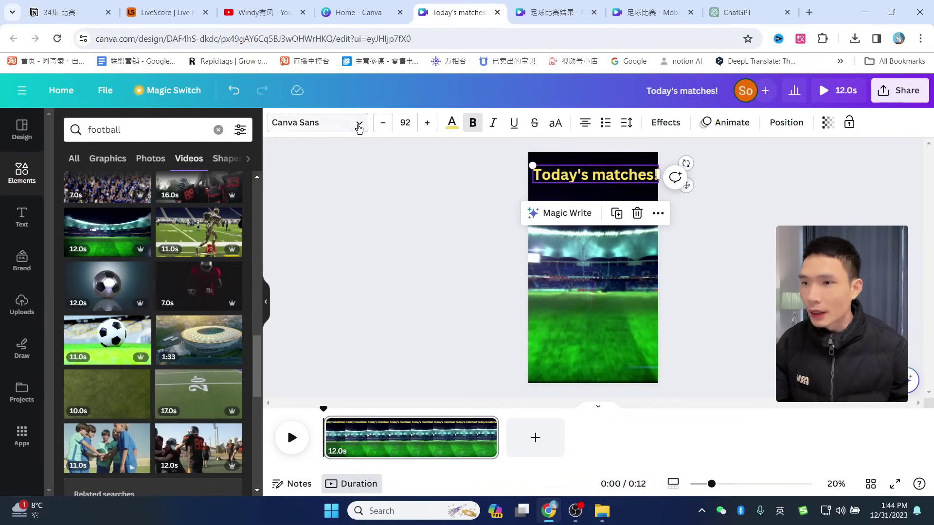
{"action": "left_click", "coordinate": [357, 123]}
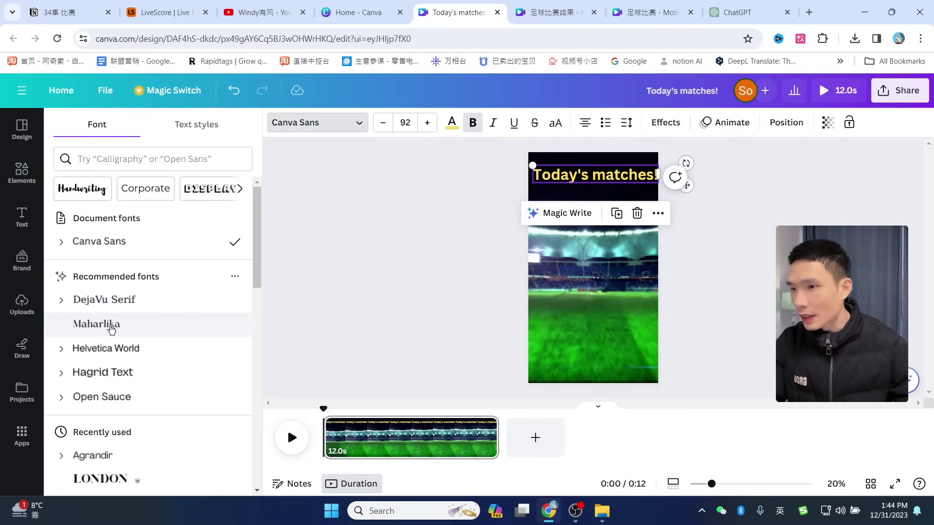
{"action": "left_click", "coordinate": [100, 329]}
{"action": "left_click", "coordinate": [99, 348]}
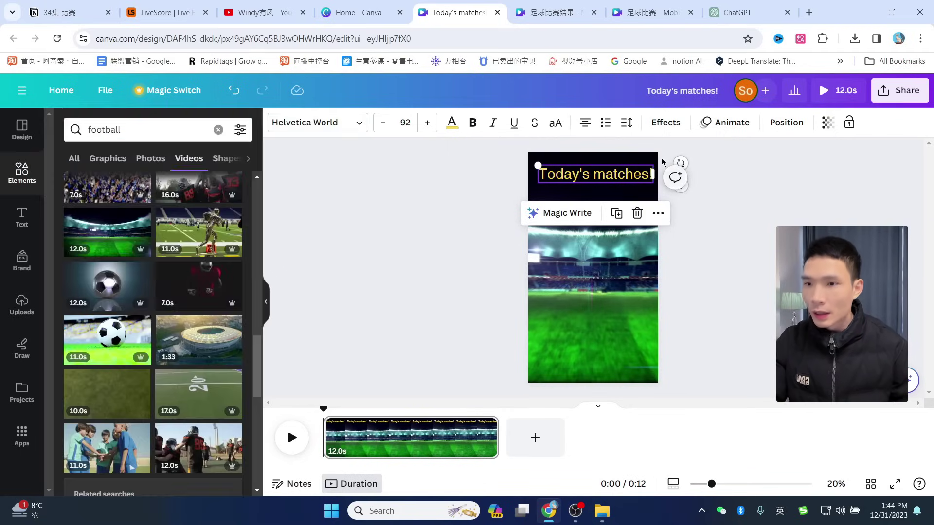
Apply the Outline text effect to the heading and try white as the outline colour
{"action": "left_click", "coordinate": [664, 124]}
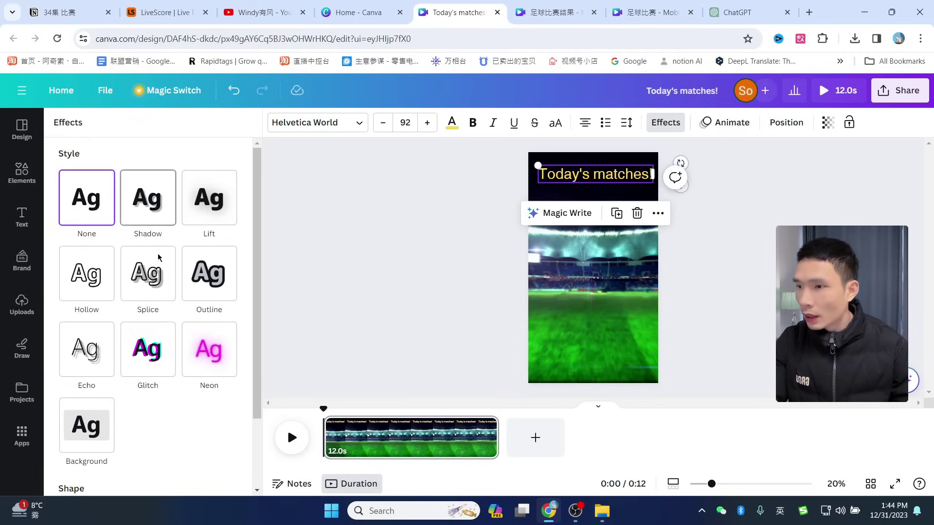
{"action": "left_click", "coordinate": [204, 270]}
{"action": "left_click", "coordinate": [230, 375]}
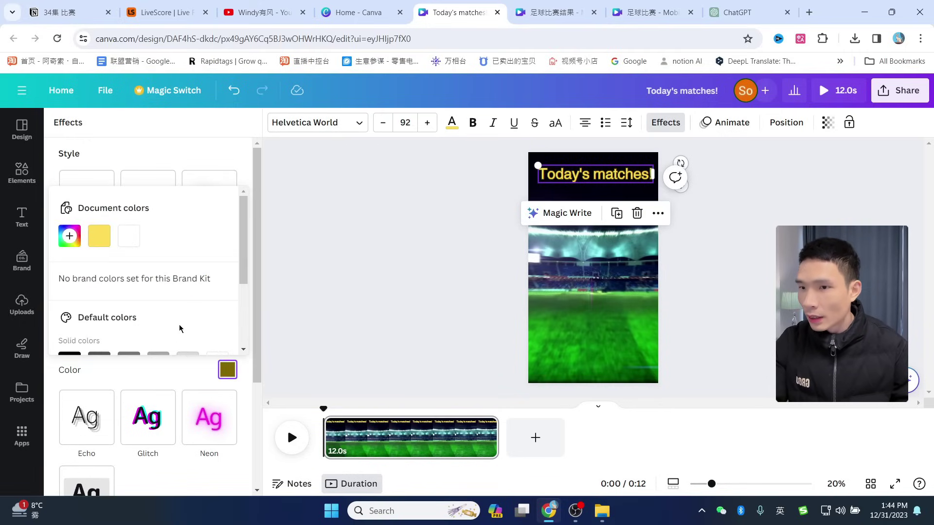
{"action": "scroll", "coordinate": [165, 244], "scroll_direction": "down", "scroll_amount": 1}
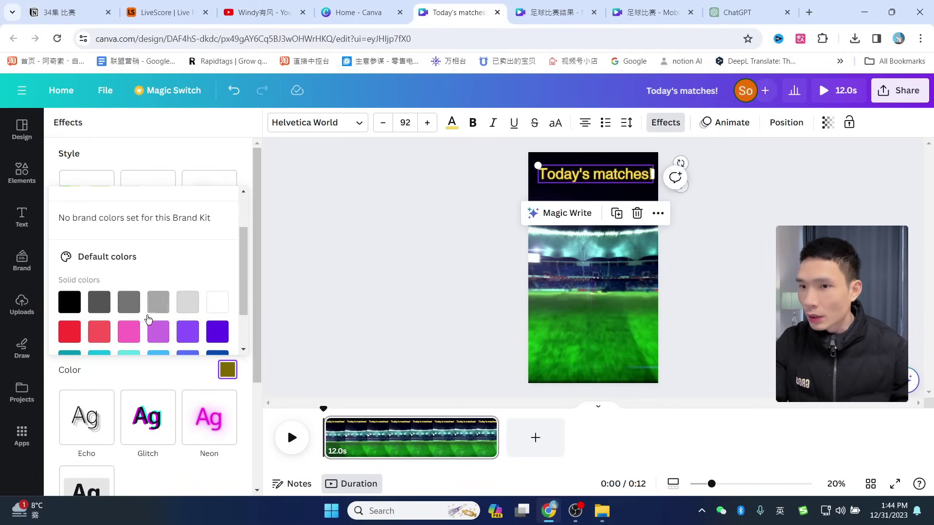
{"action": "left_click", "coordinate": [129, 302]}
{"action": "left_click", "coordinate": [228, 369]}
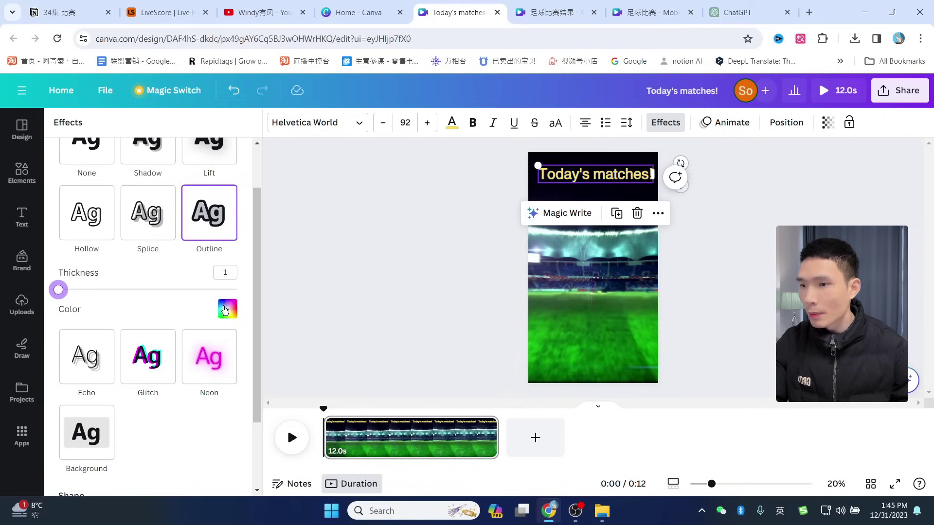
Change the heading's outline colour to black and set its thickness to 16
{"action": "left_click", "coordinate": [225, 308]}
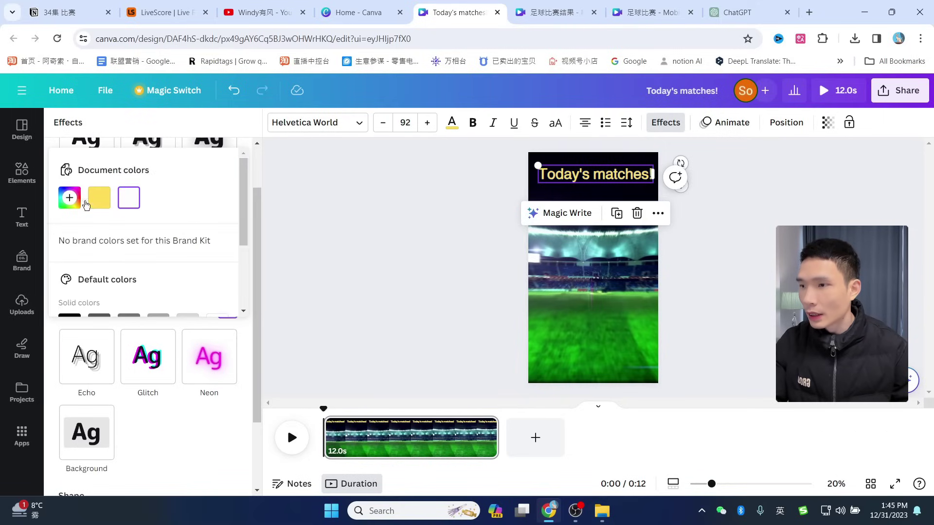
{"action": "left_click", "coordinate": [69, 197]}
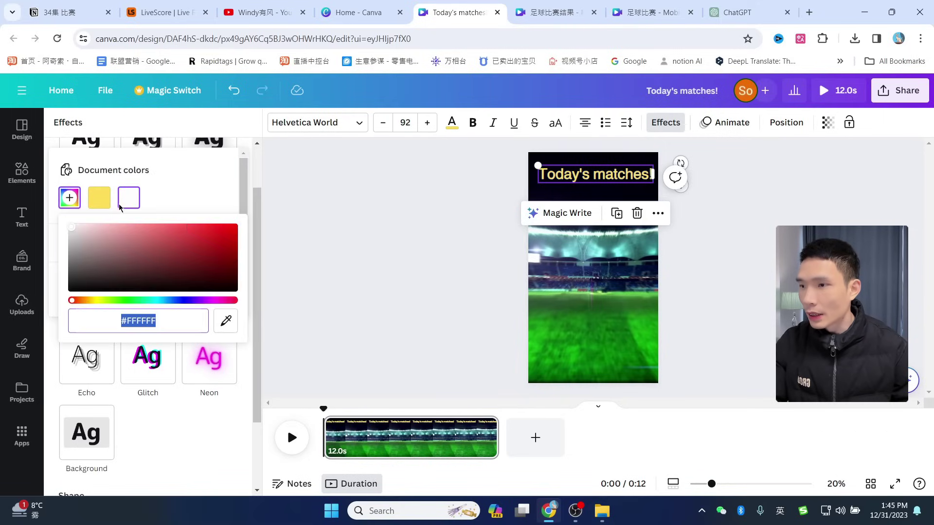
{"action": "left_click", "coordinate": [173, 194]}
{"action": "scroll", "coordinate": [170, 243], "scroll_direction": "down", "scroll_amount": 2}
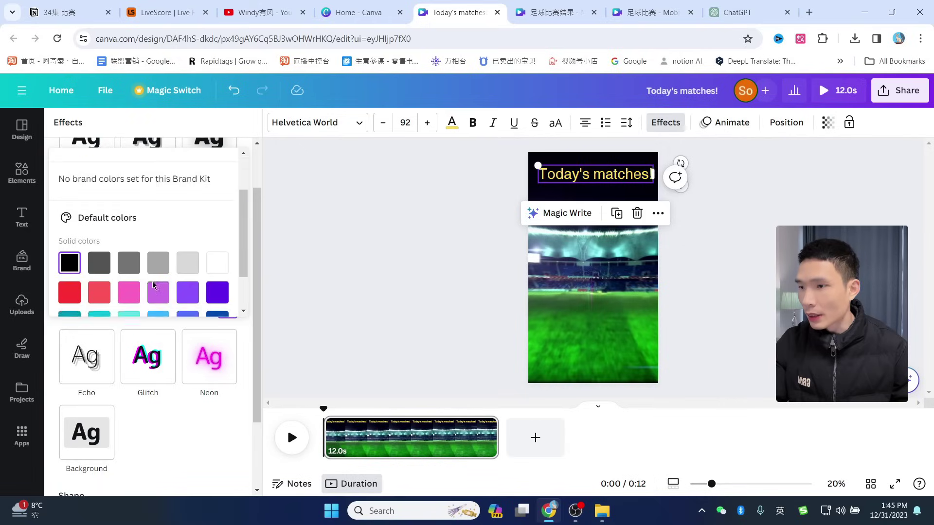
{"action": "scroll", "coordinate": [210, 244], "scroll_direction": "up", "scroll_amount": 3}
{"action": "left_click", "coordinate": [205, 189]}
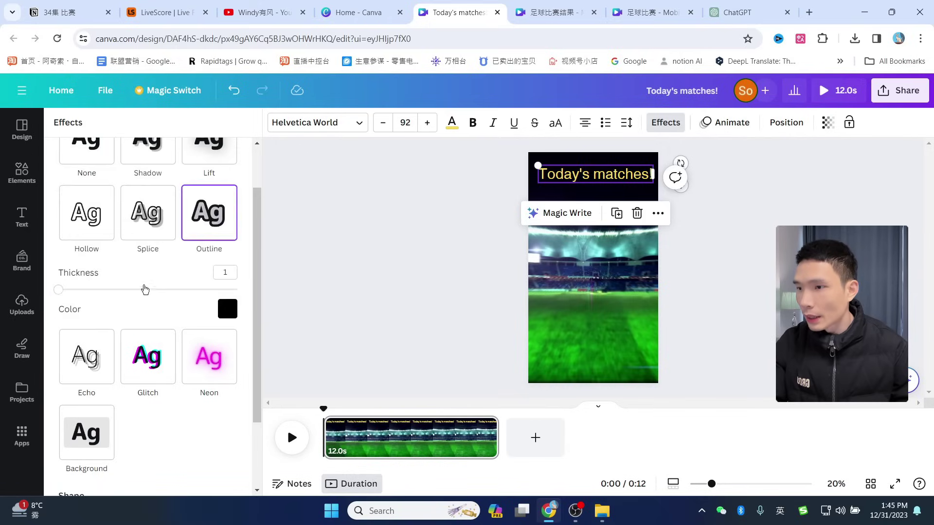
{"action": "left_click_drag", "start_coordinate": [145, 290], "coordinate": [73, 301]}
Make the heading bold and reduce its font size to 87 so it fits the page width
{"action": "key", "text": "ctrl+b"}
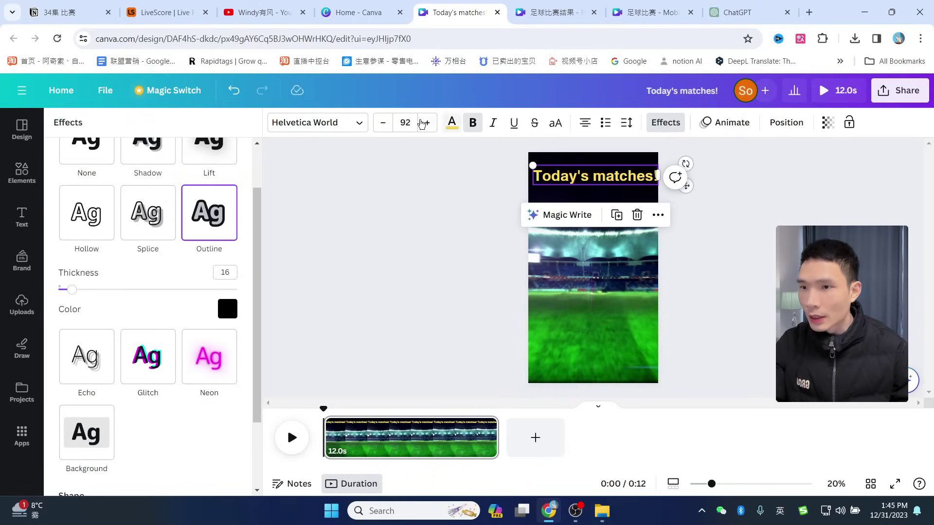
{"action": "left_click", "coordinate": [383, 123]}
{"action": "left_click", "coordinate": [384, 124]}
{"action": "left_click", "coordinate": [384, 123]}
{"action": "left_click", "coordinate": [384, 124]}
{"action": "left_click", "coordinate": [383, 124]}
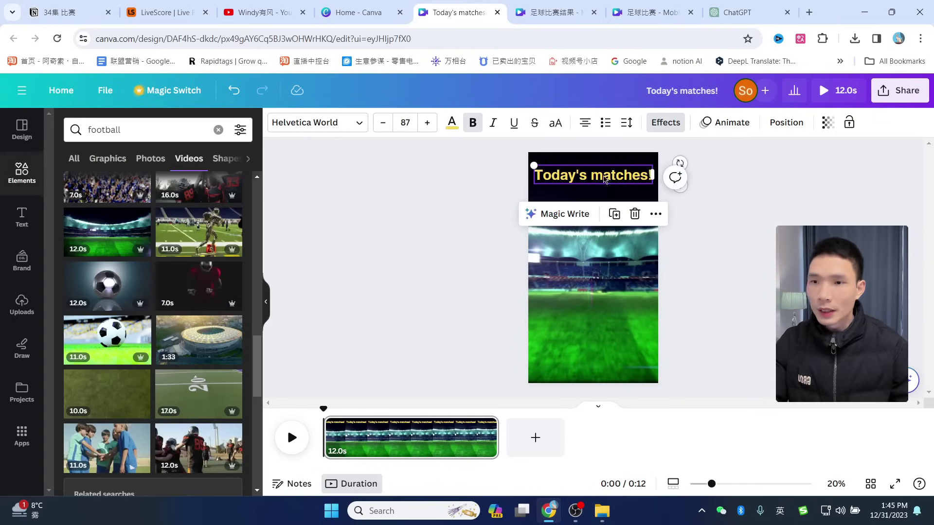
{"action": "left_click", "coordinate": [774, 199]}
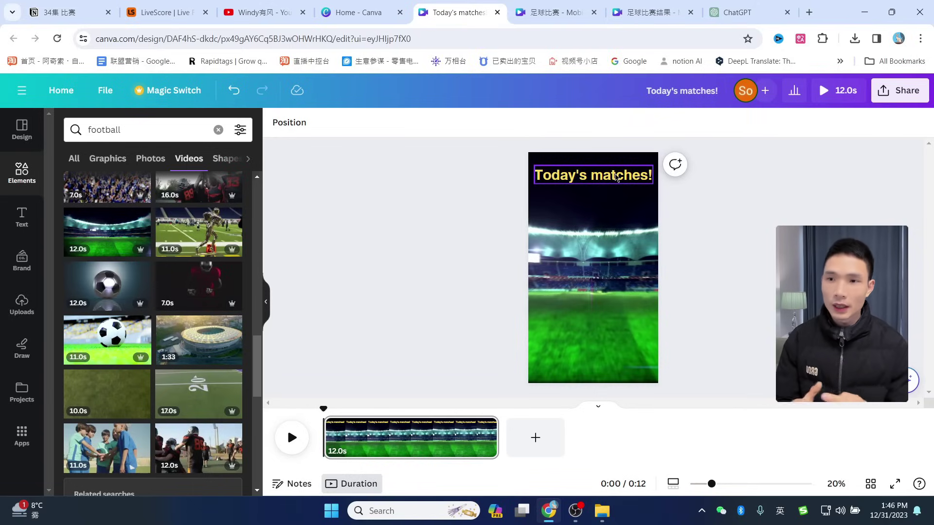
Switch to LiveScore and look over the 31 December matches and the listed regions and teams
{"action": "left_click", "coordinate": [155, 13]}
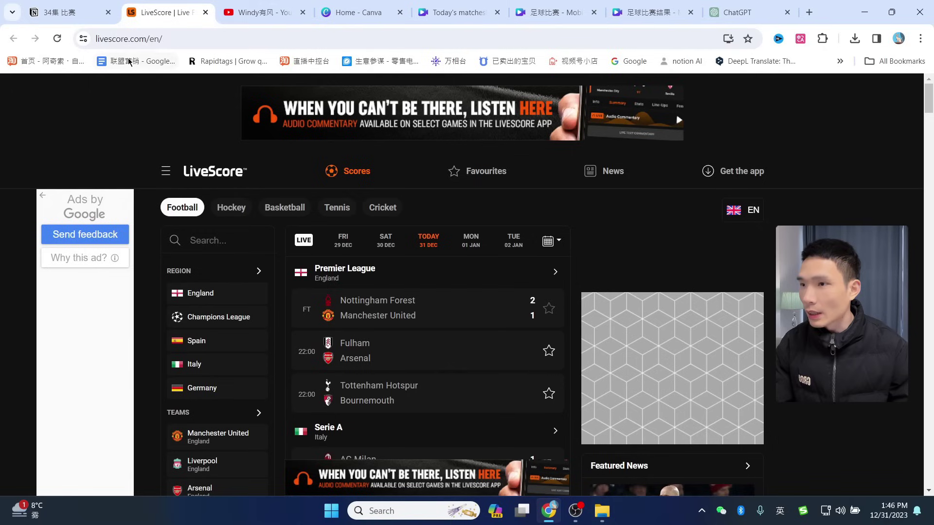
{"action": "scroll", "coordinate": [260, 194], "scroll_direction": "down", "scroll_amount": 6}
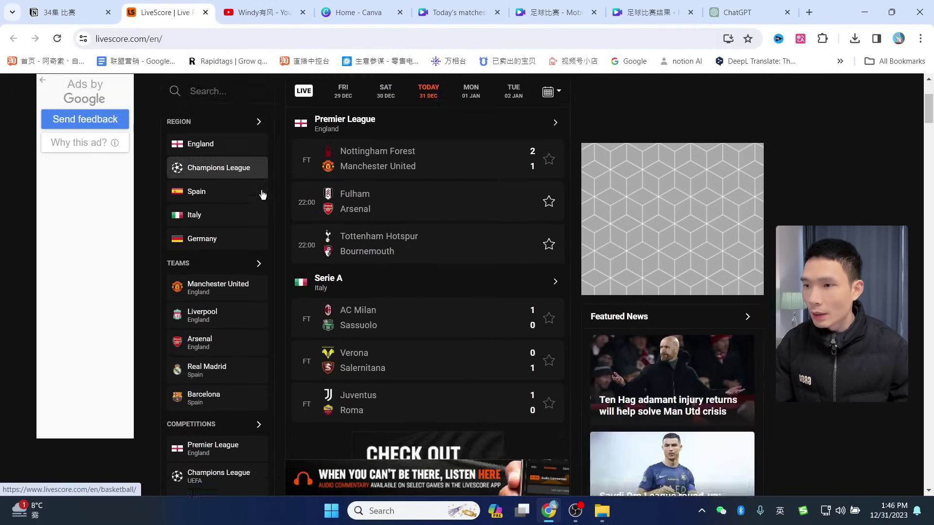
{"action": "scroll", "coordinate": [262, 272], "scroll_direction": "up", "scroll_amount": 5}
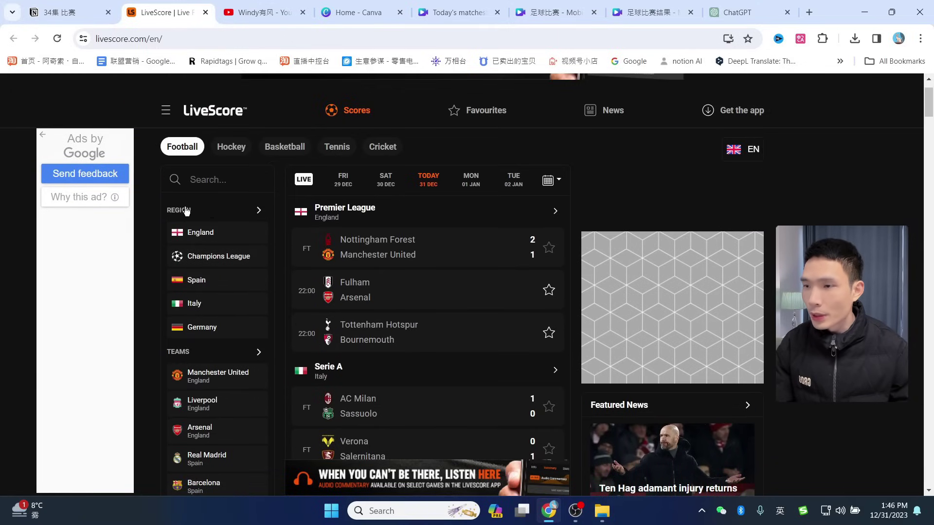
{"action": "scroll", "coordinate": [218, 245], "scroll_direction": "down", "scroll_amount": 1}
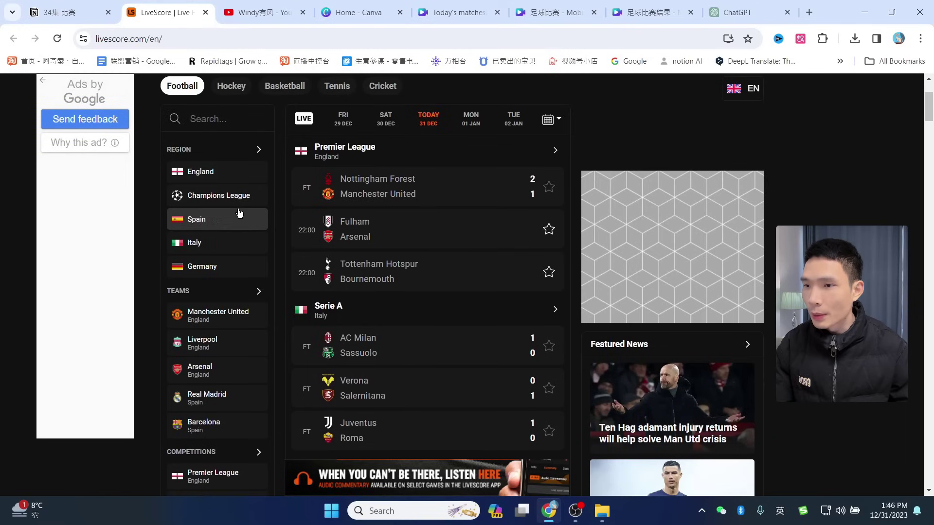
Expand the full list of competitions on LiveScore and look over it alongside today's fixtures
{"action": "scroll", "coordinate": [239, 212], "scroll_direction": "down", "scroll_amount": 2}
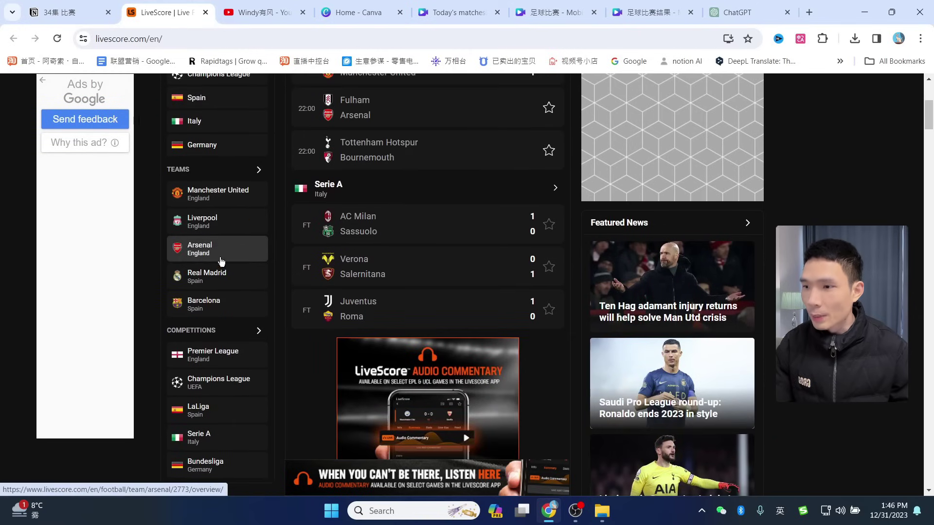
{"action": "scroll", "coordinate": [222, 262], "scroll_direction": "down", "scroll_amount": 2}
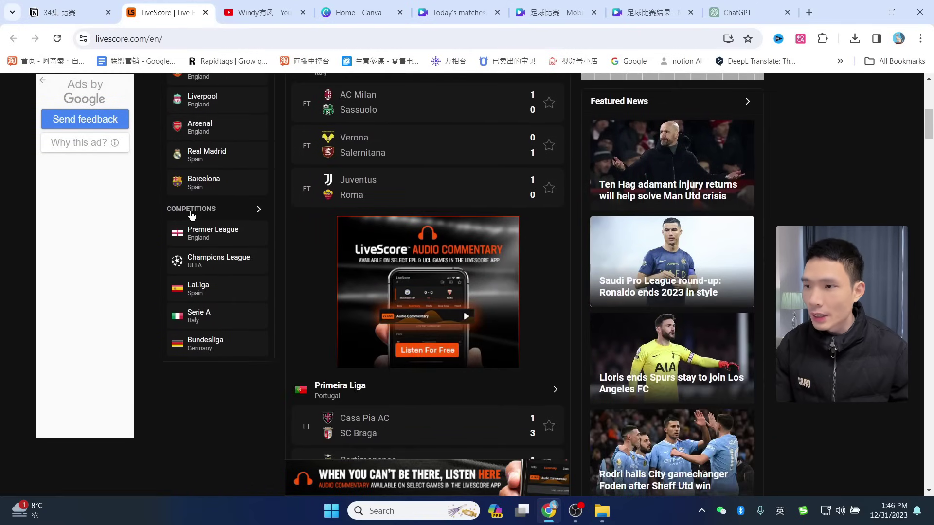
{"action": "left_click", "coordinate": [258, 209]}
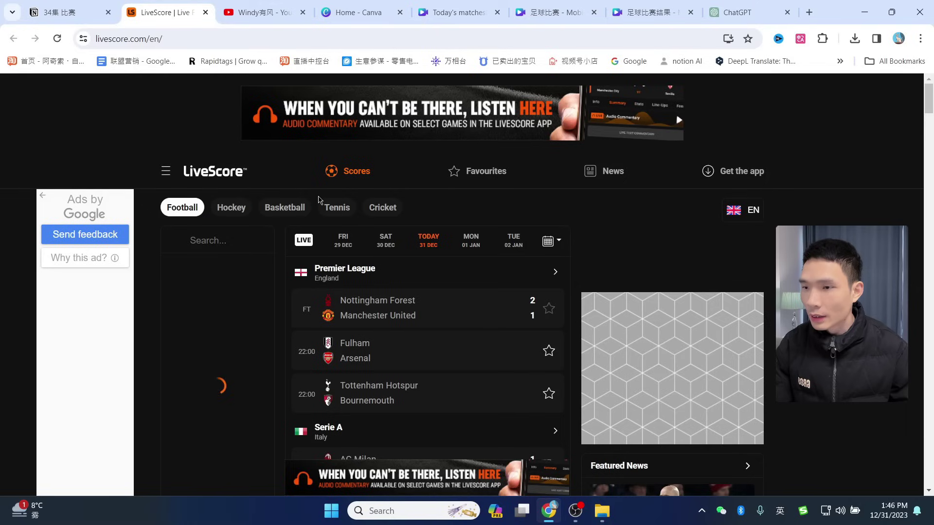
{"action": "scroll", "coordinate": [318, 200], "scroll_direction": "down", "scroll_amount": 2}
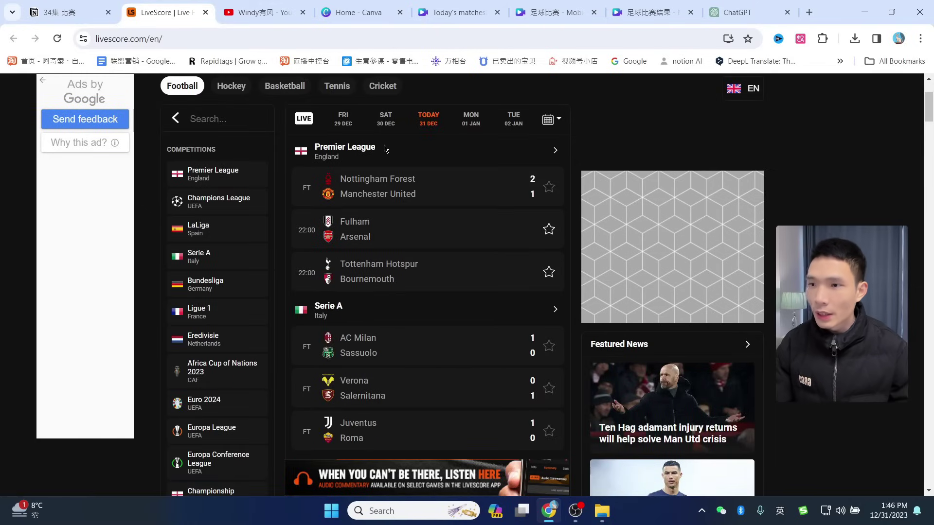
Search Google Images for "premier league logo" and preview the purple lion logo from Dorve UX
{"action": "left_click_drag", "start_coordinate": [375, 146], "coordinate": [321, 147]}
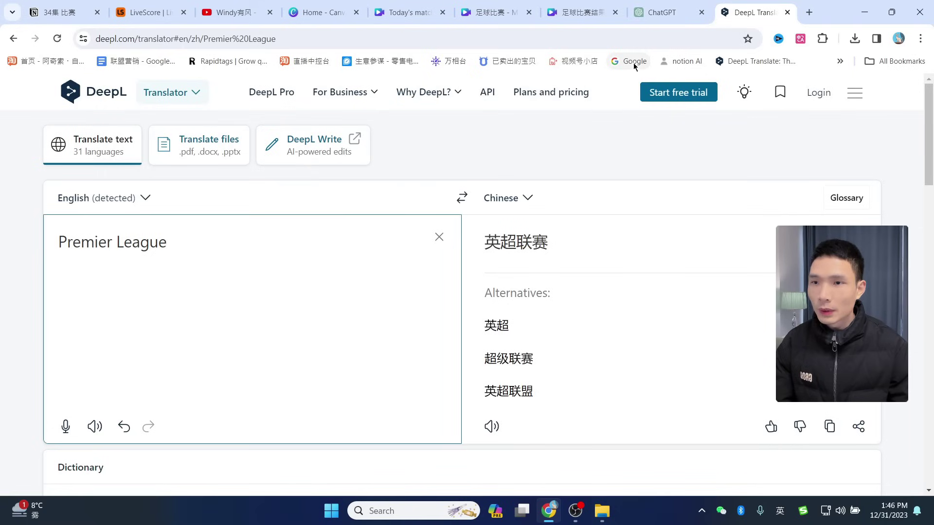
{"action": "left_click", "coordinate": [633, 62]}
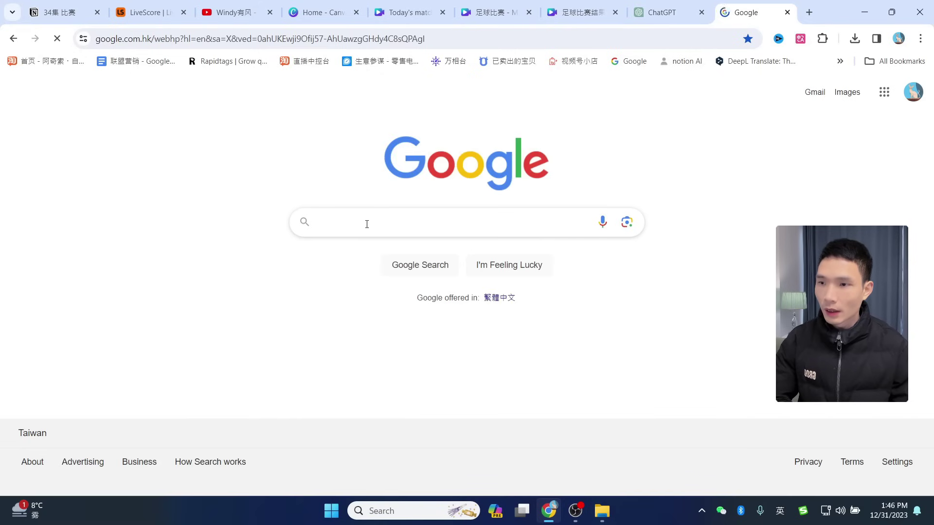
{"action": "left_click", "coordinate": [367, 224]}
{"action": "type", "text": "Premier League"}
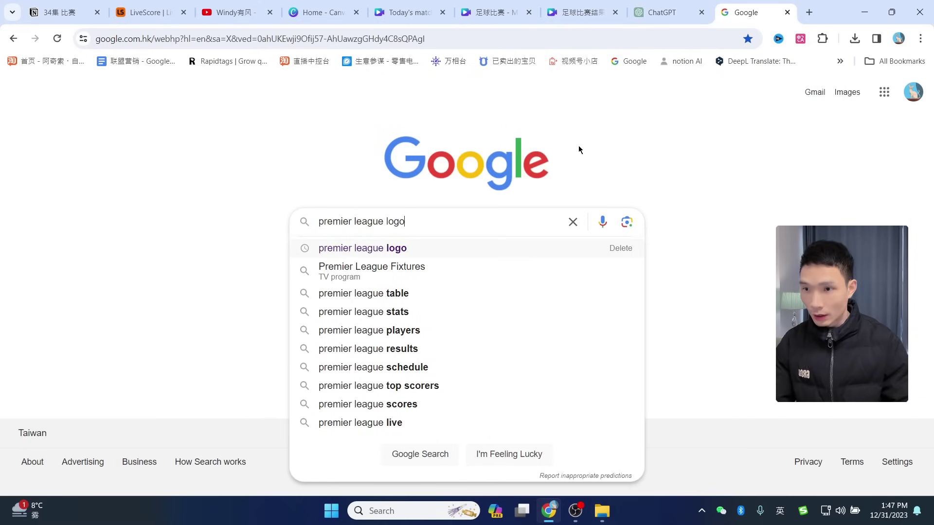
{"action": "key", "text": "Return"}
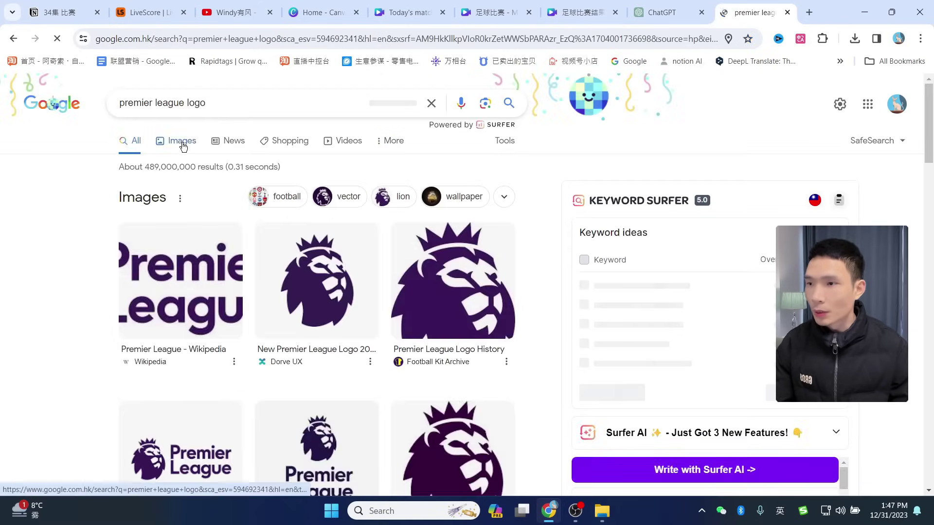
{"action": "left_click", "coordinate": [183, 146]}
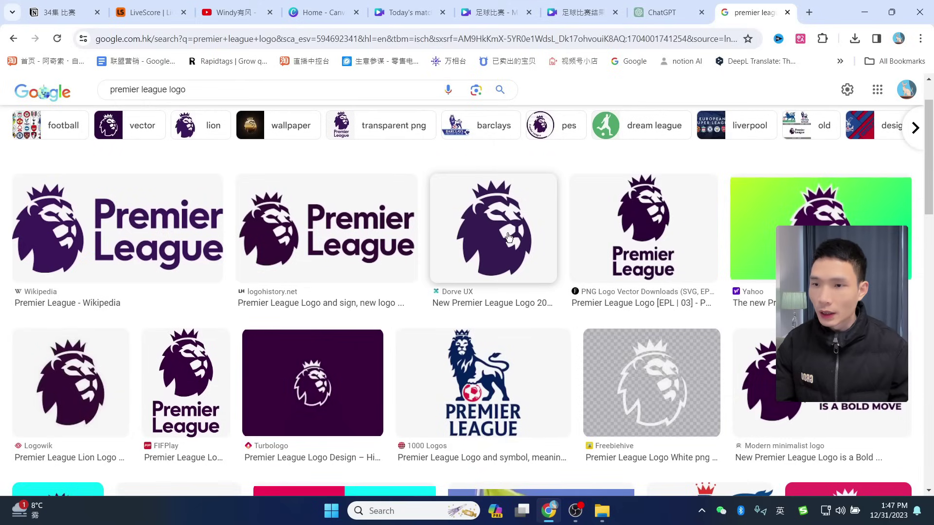
{"action": "left_click", "coordinate": [509, 237]}
{"action": "right_click", "coordinate": [762, 251]}
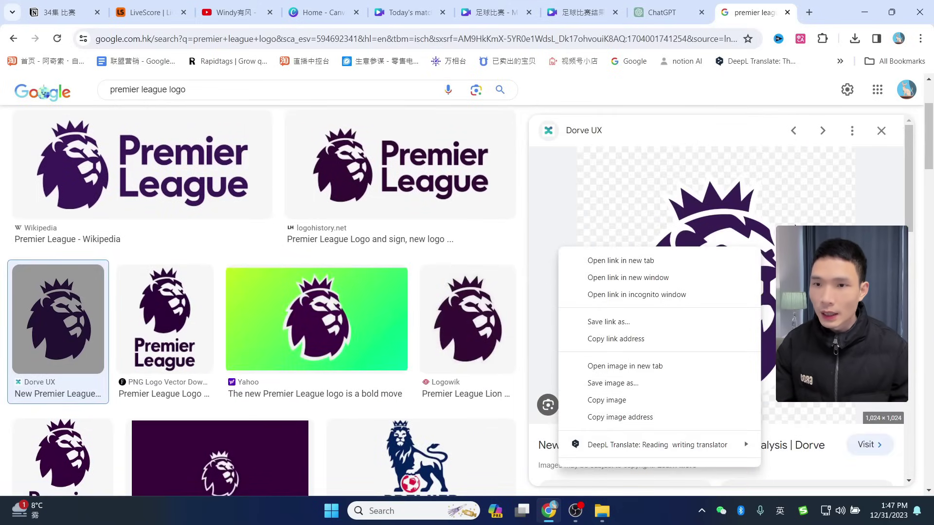
{"action": "left_click", "coordinate": [562, 4]}
Switch to the Canva design, insert the uploaded round Premier League logo, and shrink and centre it beneath the "Today's matches!" heading
{"action": "left_click", "coordinate": [410, 12]}
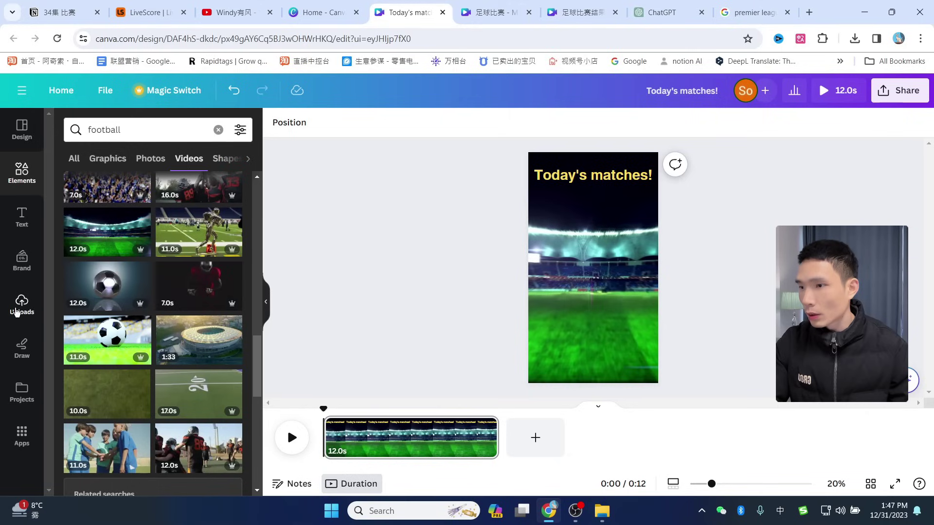
{"action": "left_click", "coordinate": [16, 311]}
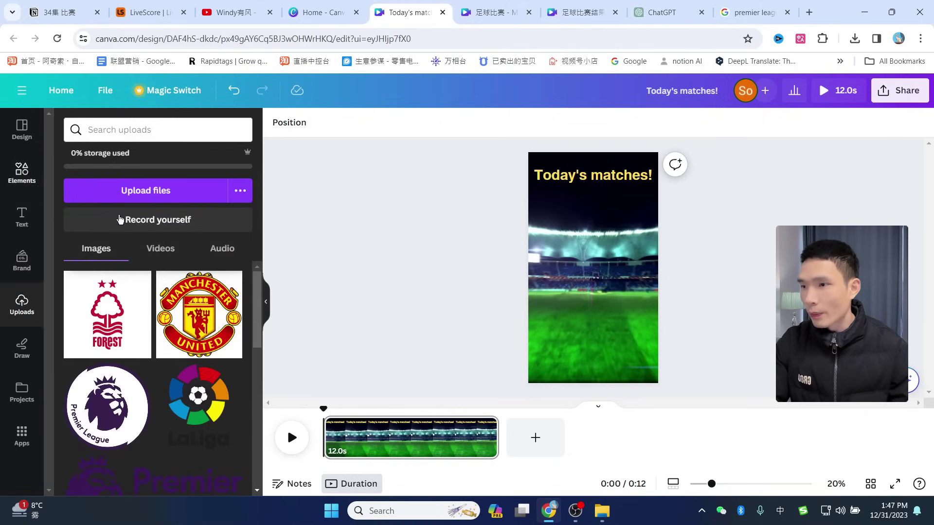
{"action": "left_click", "coordinate": [146, 196]}
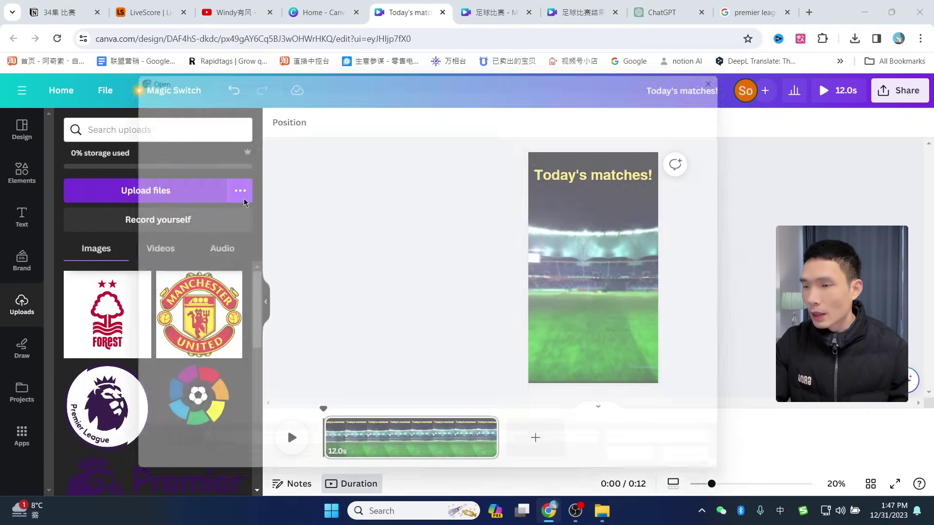
{"action": "left_click", "coordinate": [741, 67]}
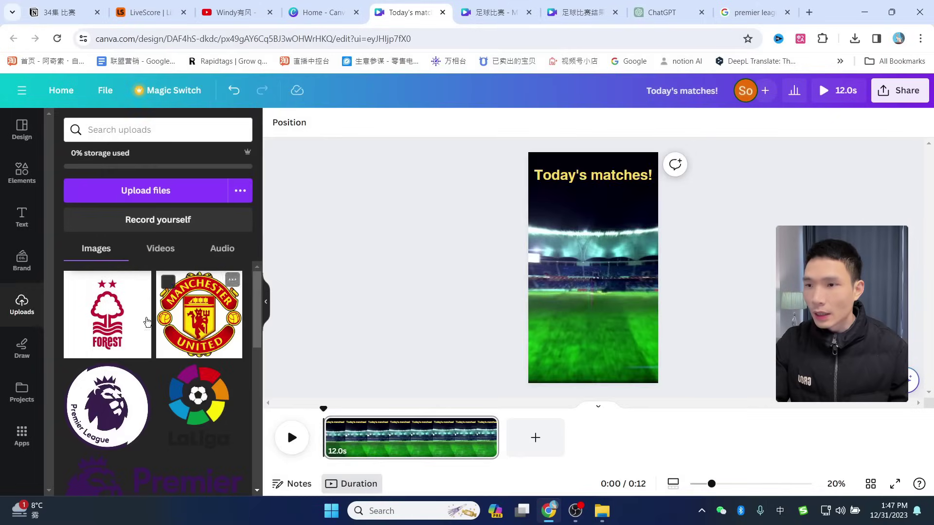
{"action": "left_click", "coordinate": [122, 400]}
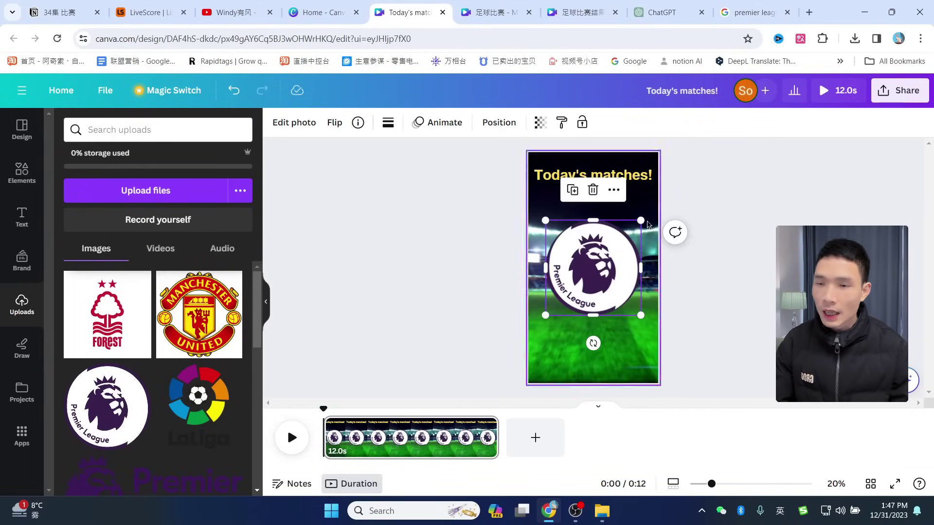
{"action": "left_click_drag", "start_coordinate": [645, 217], "coordinate": [599, 262]}
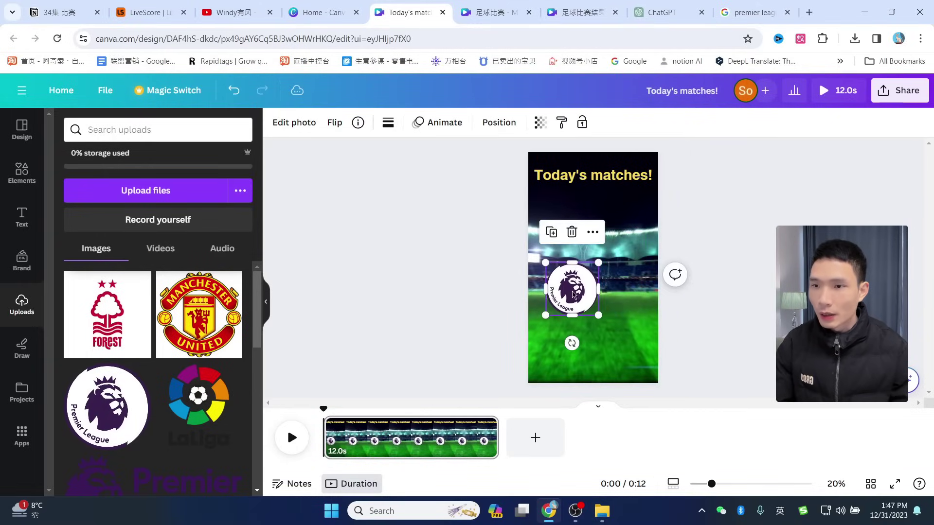
{"action": "left_click_drag", "start_coordinate": [570, 292], "coordinate": [588, 217]}
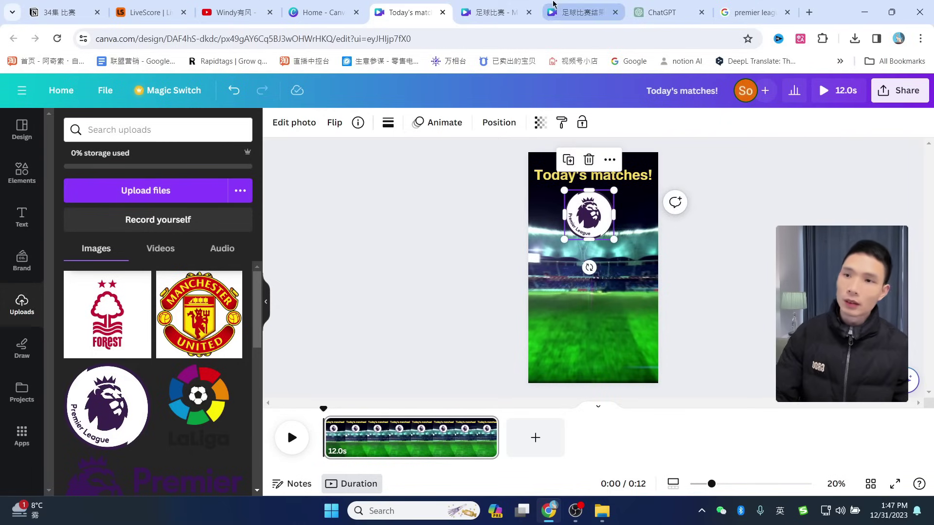
Add a heading reading "SERIE A" beneath the Premier League logo and widen its text box to fit one line
{"action": "left_click", "coordinate": [146, 12]}
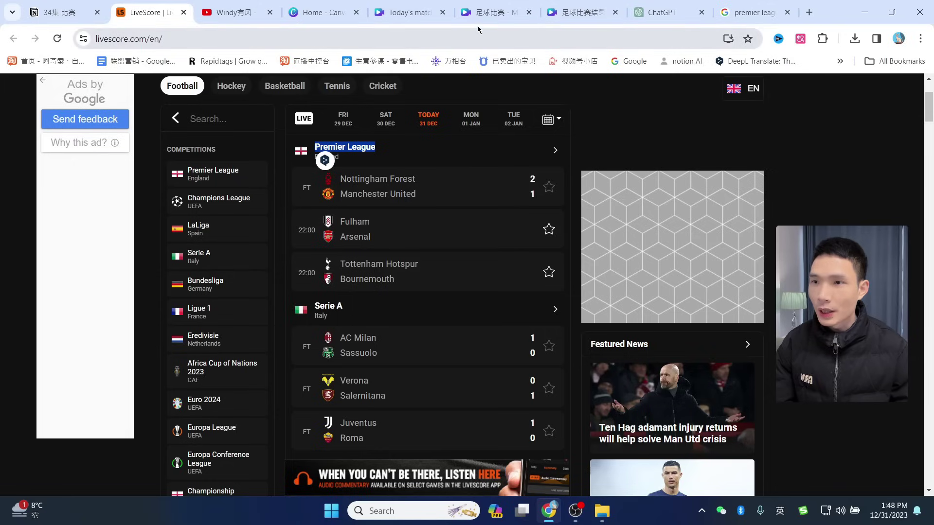
{"action": "left_click", "coordinate": [404, 12]}
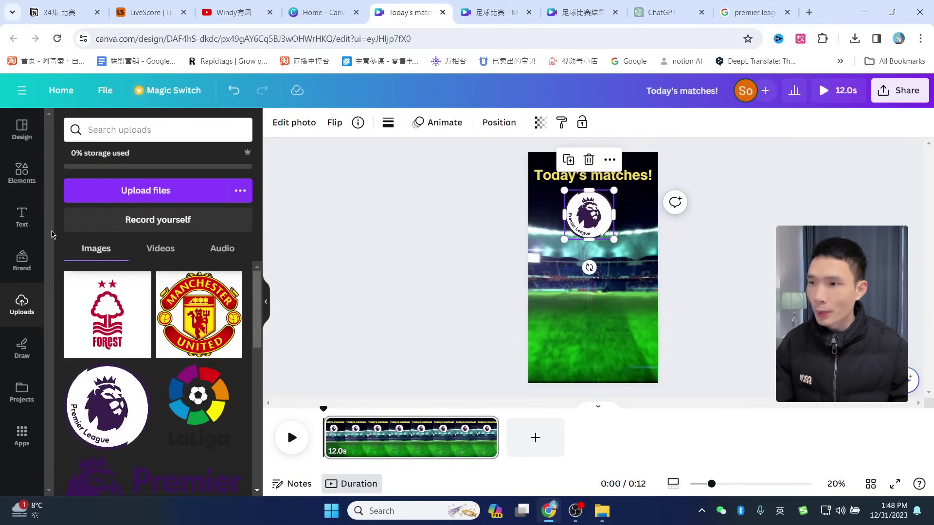
{"action": "left_click", "coordinate": [23, 219]}
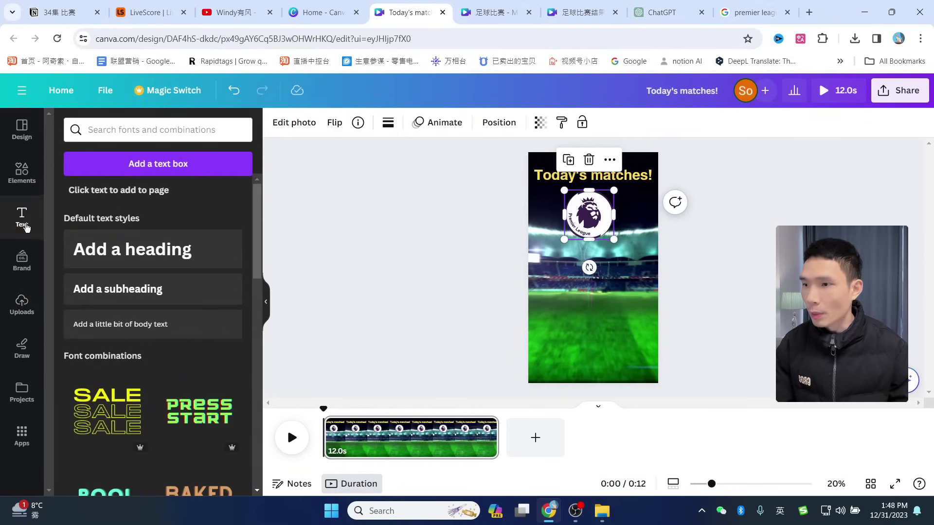
{"action": "left_click", "coordinate": [145, 254]}
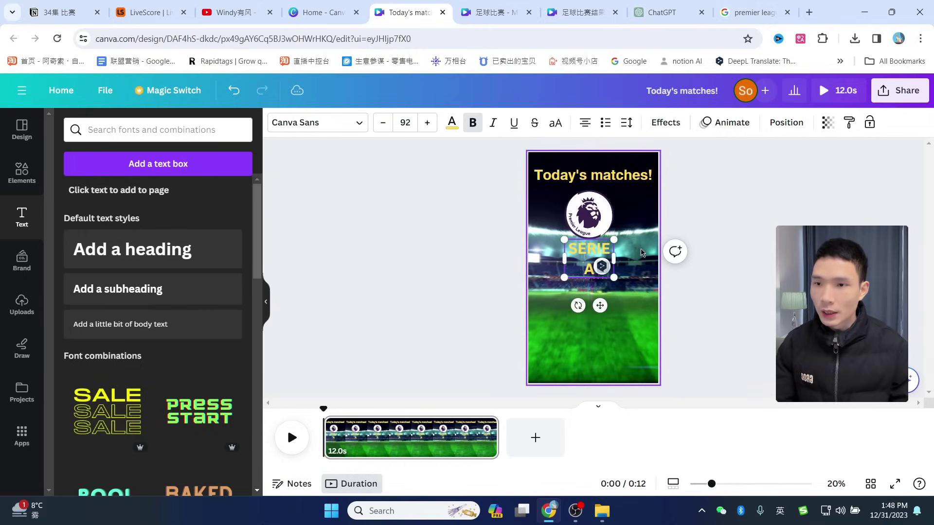
{"action": "left_click_drag", "start_coordinate": [614, 258], "coordinate": [627, 251]}
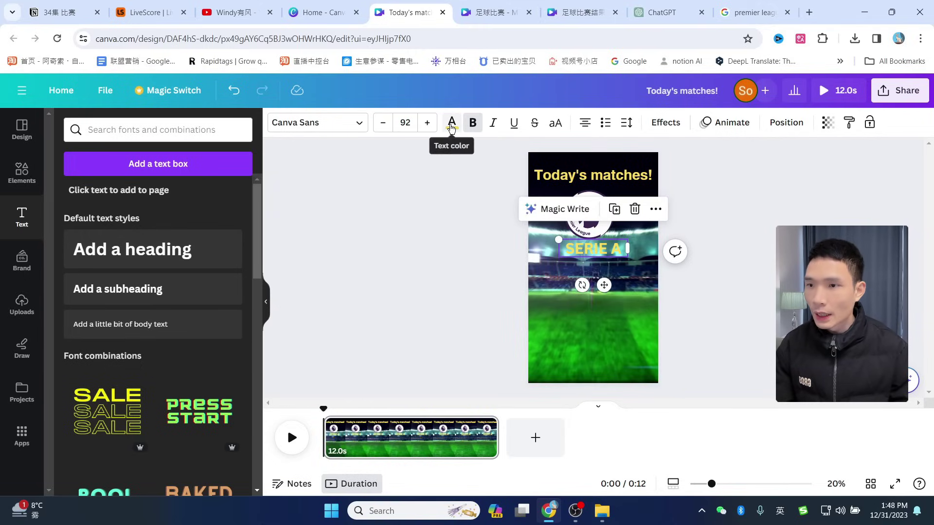
Colour the "SERIE A" heading white and give it the Outline text effect with a slightly increased thickness
{"action": "left_click", "coordinate": [452, 123]}
{"action": "left_click", "coordinate": [133, 195]}
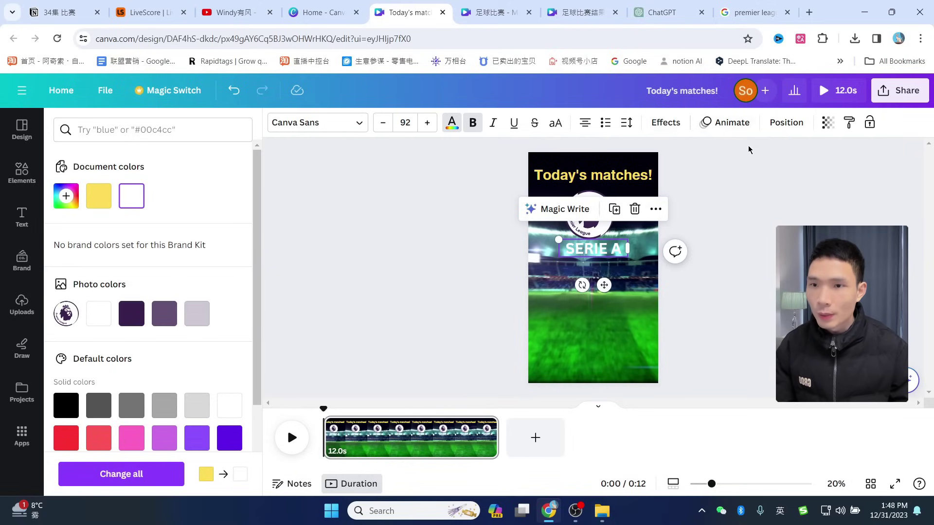
{"action": "left_click", "coordinate": [666, 125]}
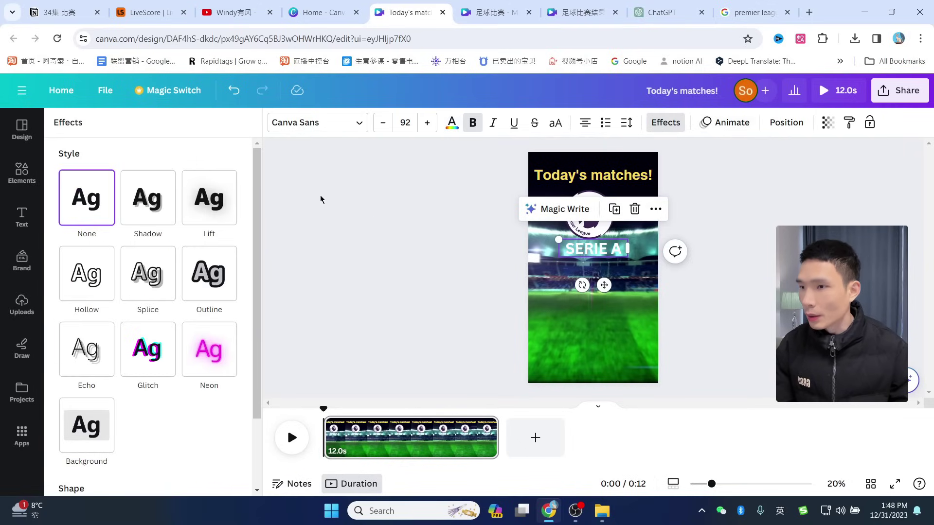
{"action": "left_click", "coordinate": [198, 277]}
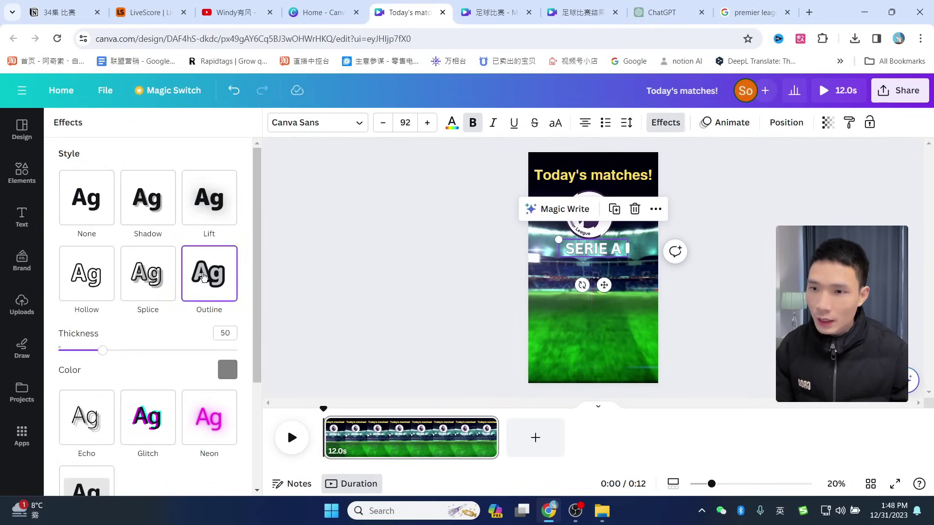
{"action": "left_click_drag", "start_coordinate": [102, 356], "coordinate": [109, 356]}
{"action": "left_click", "coordinate": [21, 216]}
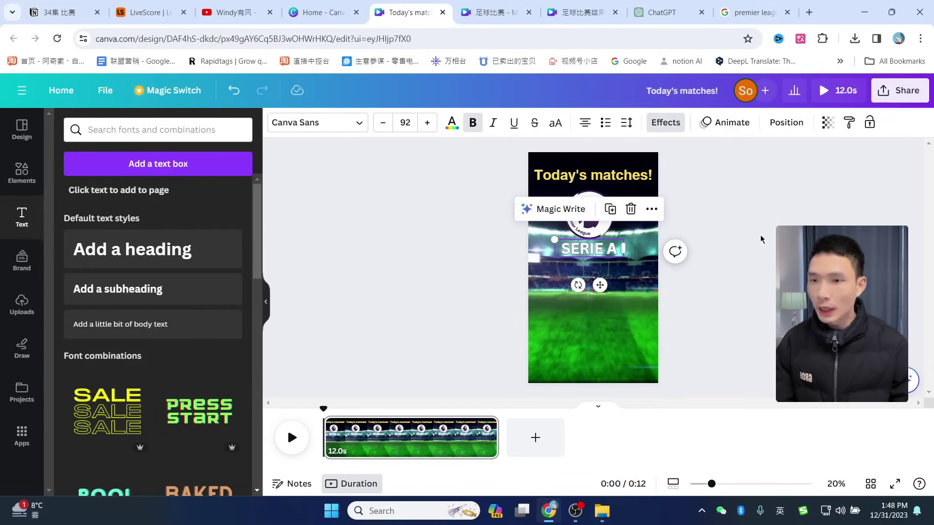
Copy the team name Fulham from the Fulham vs Arsenal match page on LiveScore
{"action": "left_click", "coordinate": [233, 12]}
{"action": "left_click", "coordinate": [321, 12]}
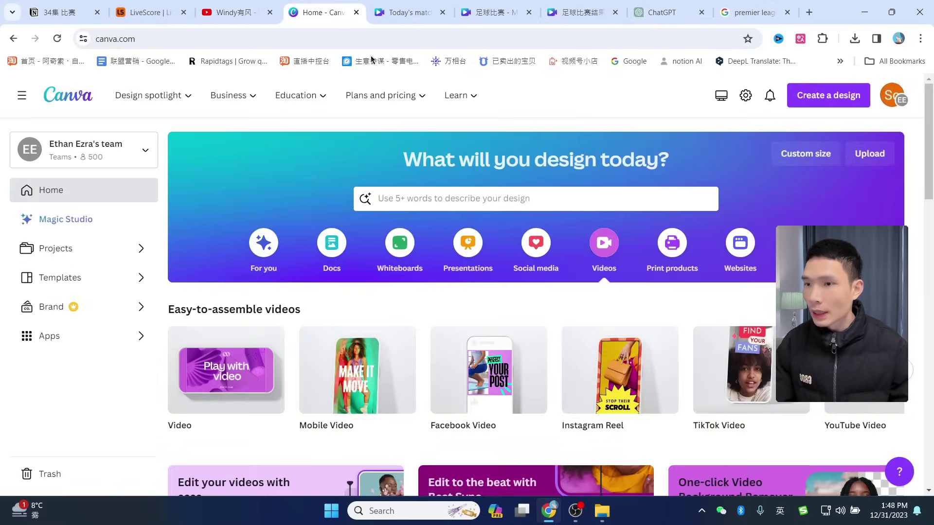
{"action": "left_click", "coordinate": [149, 13]}
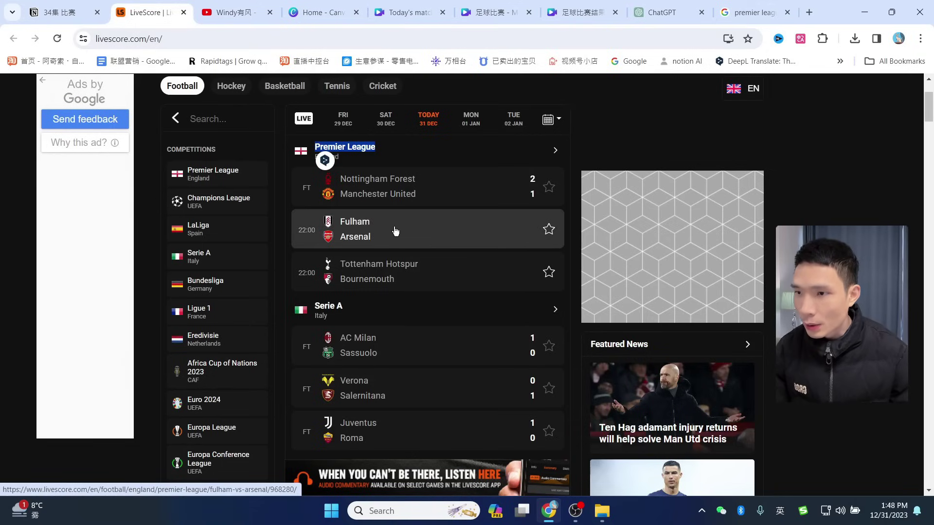
{"action": "left_click", "coordinate": [381, 235]}
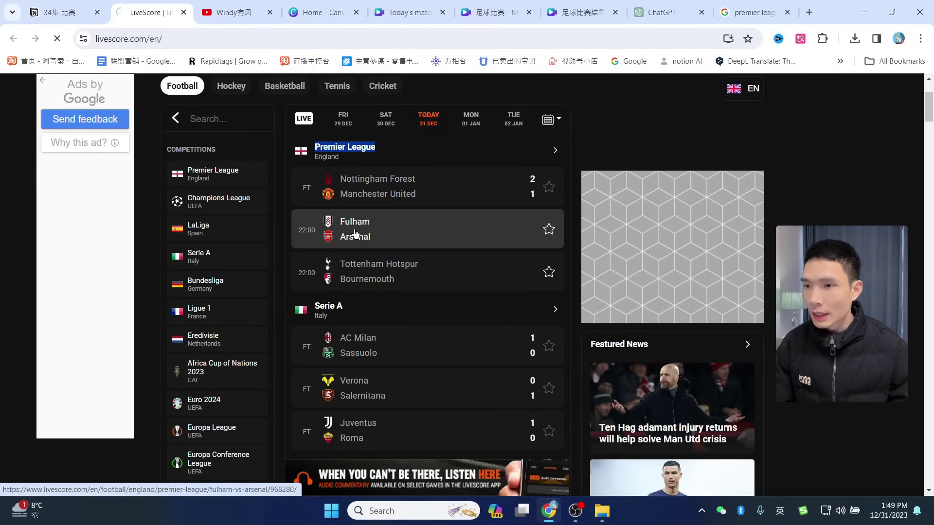
{"action": "scroll", "coordinate": [360, 260], "scroll_direction": "down", "scroll_amount": 1}
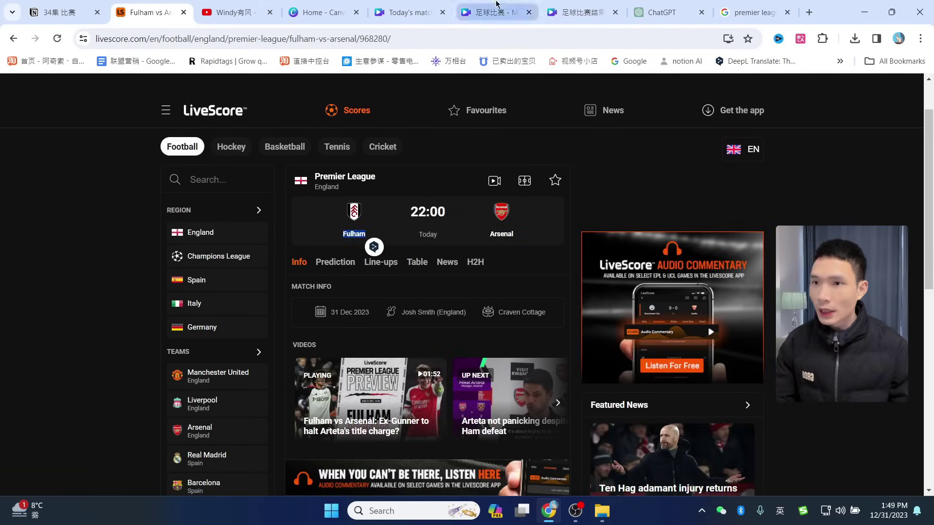
Return to the Canva design, add a subheading reading "Fulham" and place it on the page's left half beneath "SERIE A"
{"action": "left_click", "coordinate": [411, 12]}
{"action": "left_click", "coordinate": [357, 12]}
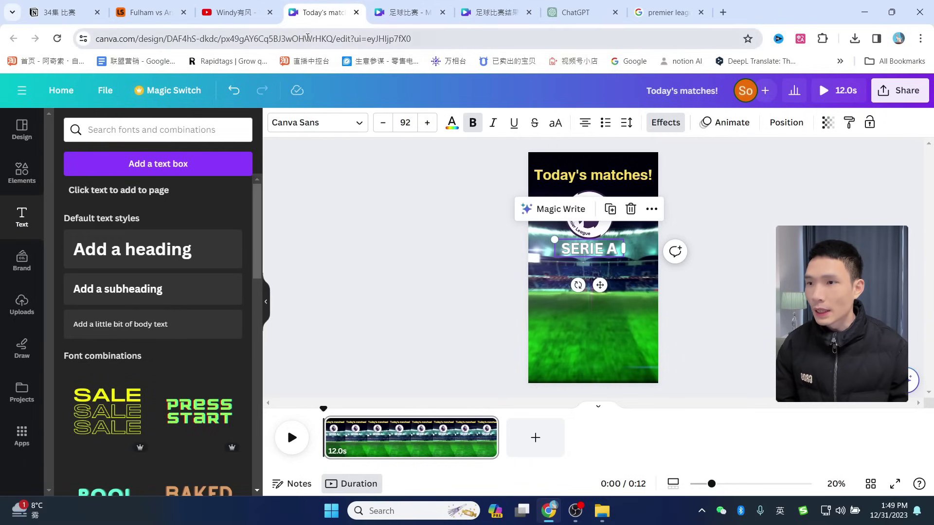
{"action": "left_click", "coordinate": [306, 33]}
{"action": "key", "text": "ctrl+c"}
{"action": "key", "text": "BackSpace"}
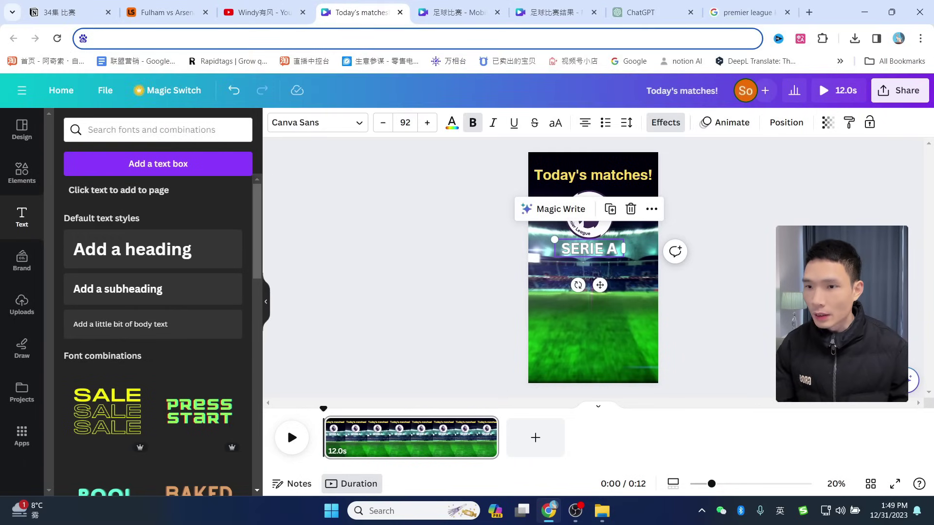
{"action": "left_click", "coordinate": [100, 289]}
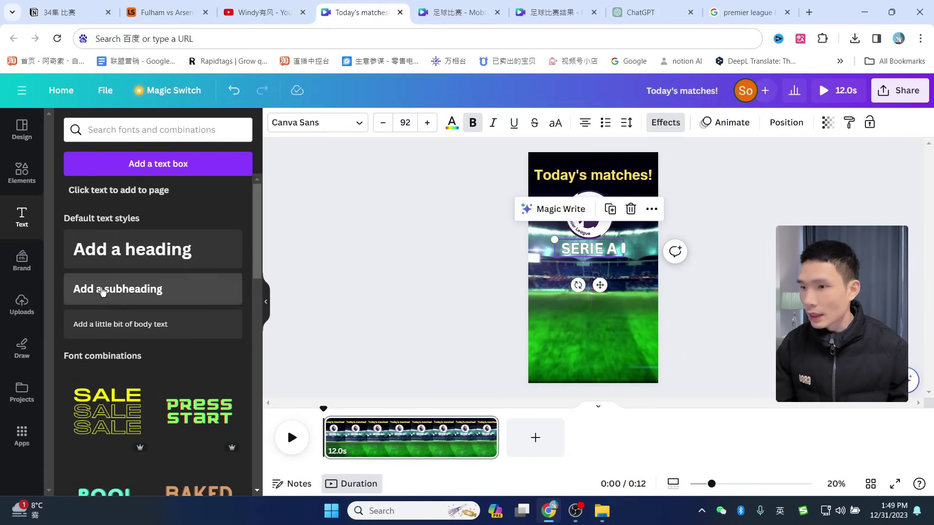
{"action": "key", "text": "ctrl+v"}
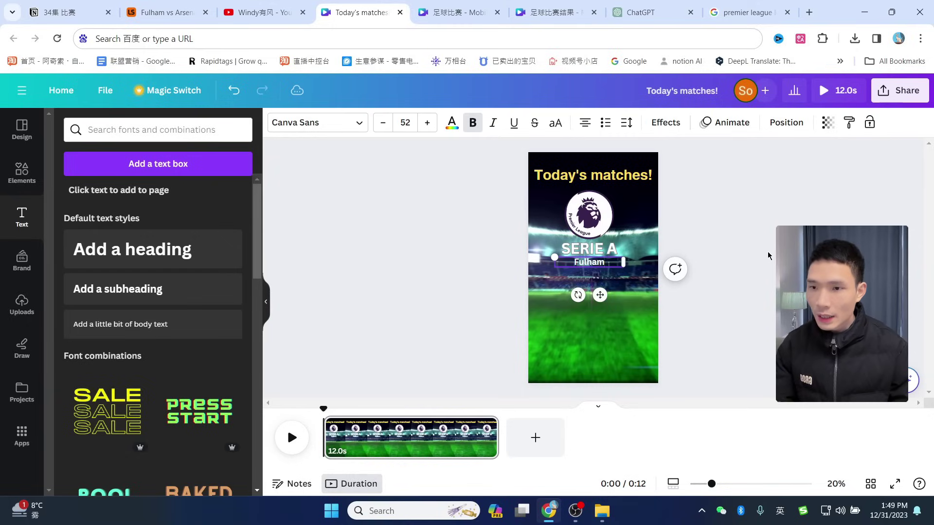
{"action": "left_click_drag", "start_coordinate": [587, 267], "coordinate": [561, 273]}
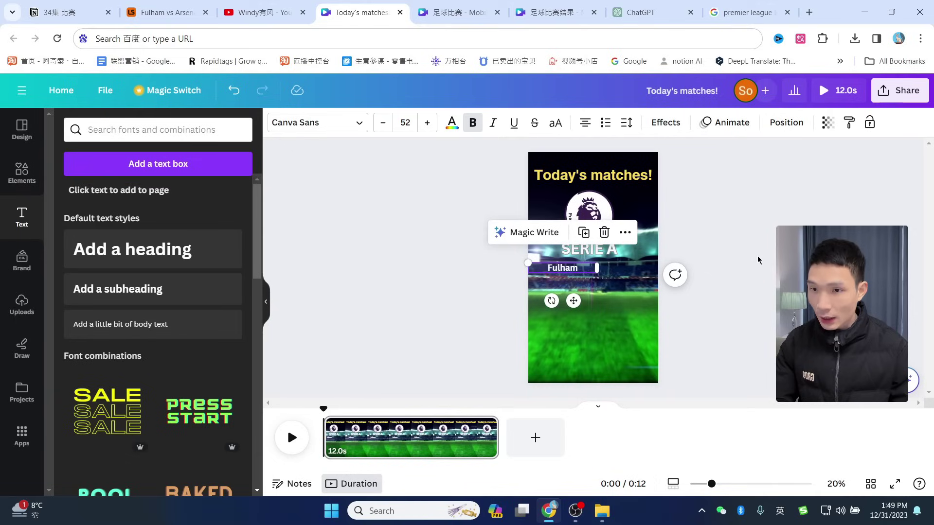
Duplicate the Fulham subheading to the page's right half and place another copy in the centre, changing its text to "VS"
{"action": "left_click_drag", "start_coordinate": [552, 269], "coordinate": [617, 268]}
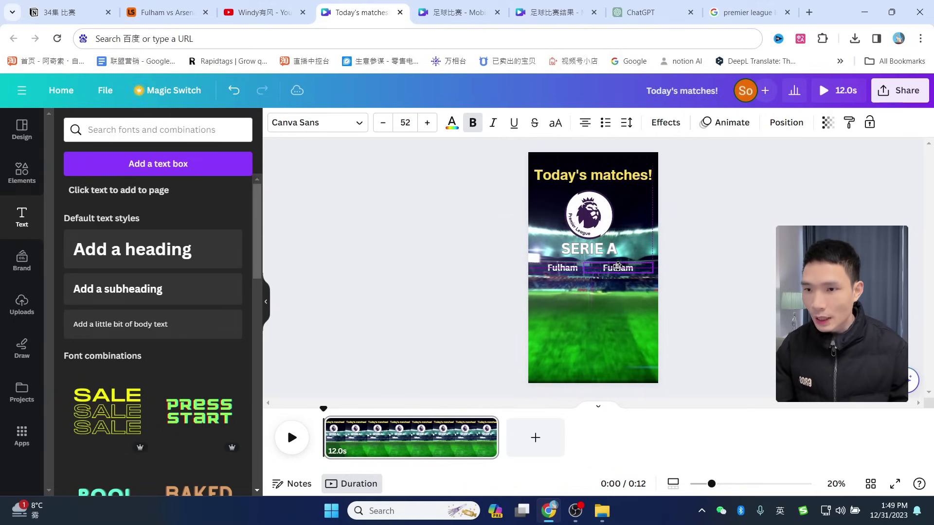
{"action": "left_click", "coordinate": [618, 305]}
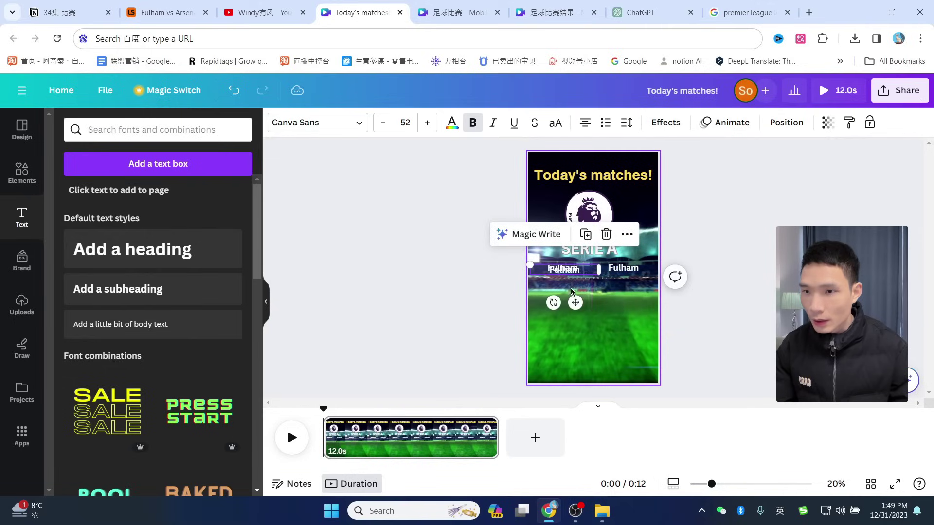
{"action": "left_click_drag", "start_coordinate": [564, 269], "coordinate": [593, 267]}
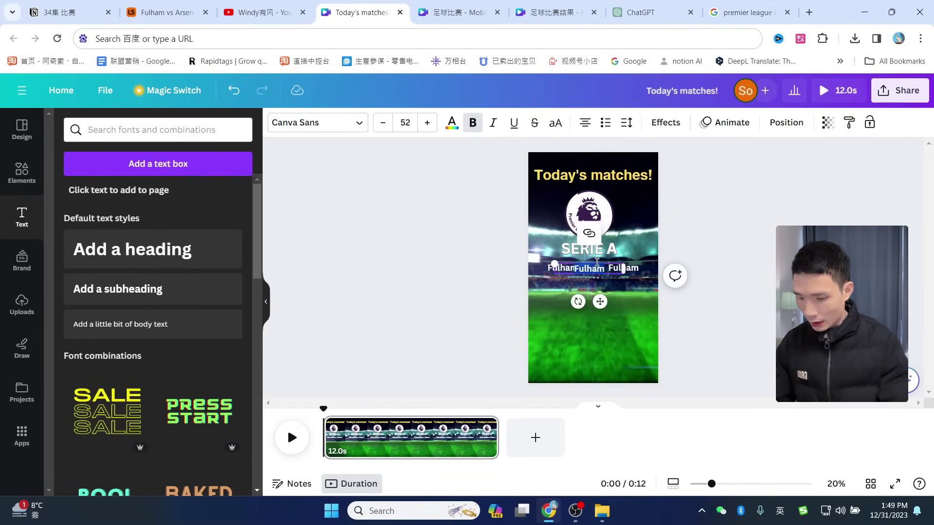
{"action": "key", "text": "Delete"}
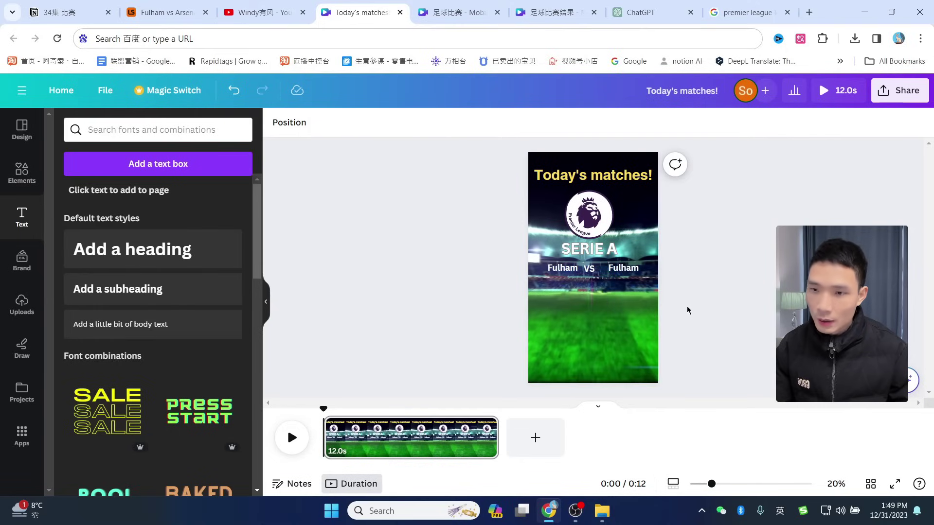
Narrow the text box of the Fulham subheading left of "VS" and increase its font size to 62
{"action": "left_click_drag", "start_coordinate": [711, 484], "coordinate": [732, 485]}
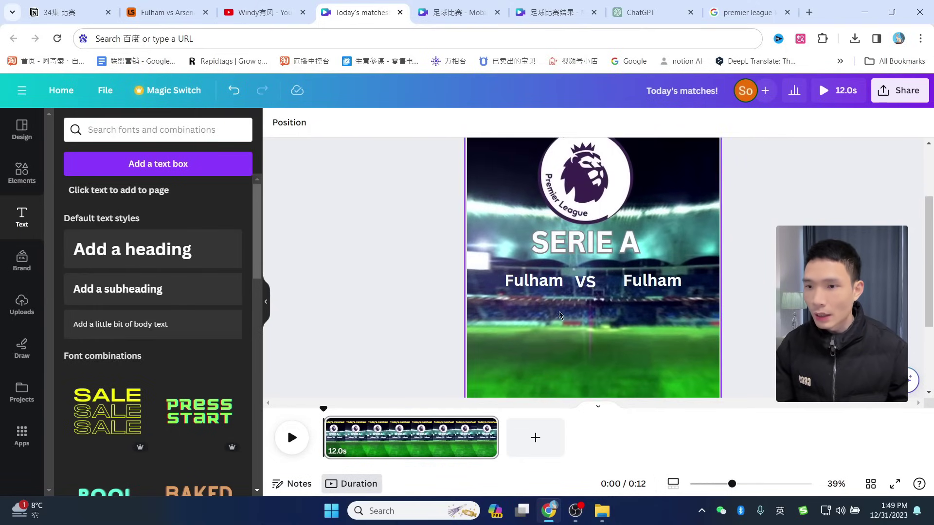
{"action": "left_click", "coordinate": [545, 280]}
{"action": "left_click_drag", "start_coordinate": [651, 281], "coordinate": [596, 284]}
{"action": "left_click", "coordinate": [522, 286]}
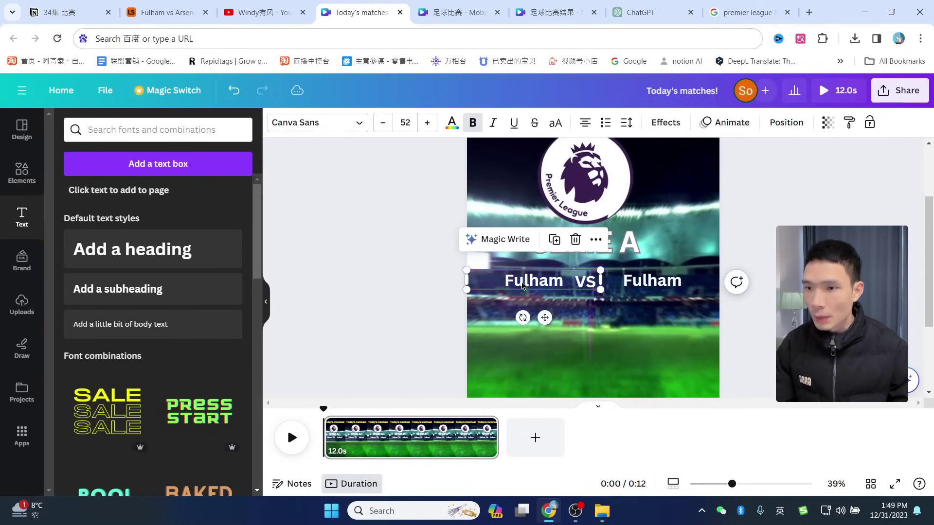
{"action": "left_click_drag", "start_coordinate": [463, 280], "coordinate": [517, 282]}
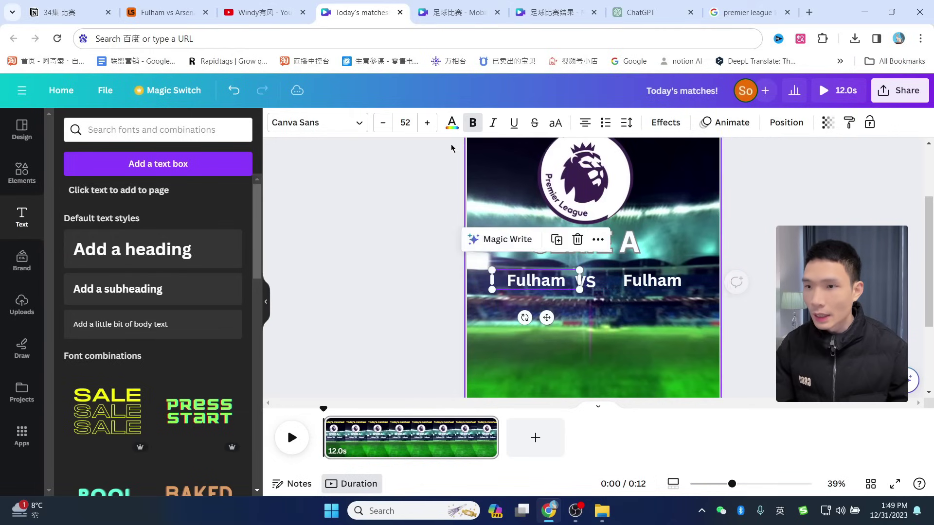
{"action": "left_click", "coordinate": [428, 123]}
{"action": "left_click", "coordinate": [427, 123]}
{"action": "left_click", "coordinate": [433, 126]}
{"action": "left_click", "coordinate": [433, 126]}
{"action": "left_click", "coordinate": [433, 126]}
{"action": "left_click", "coordinate": [433, 125]}
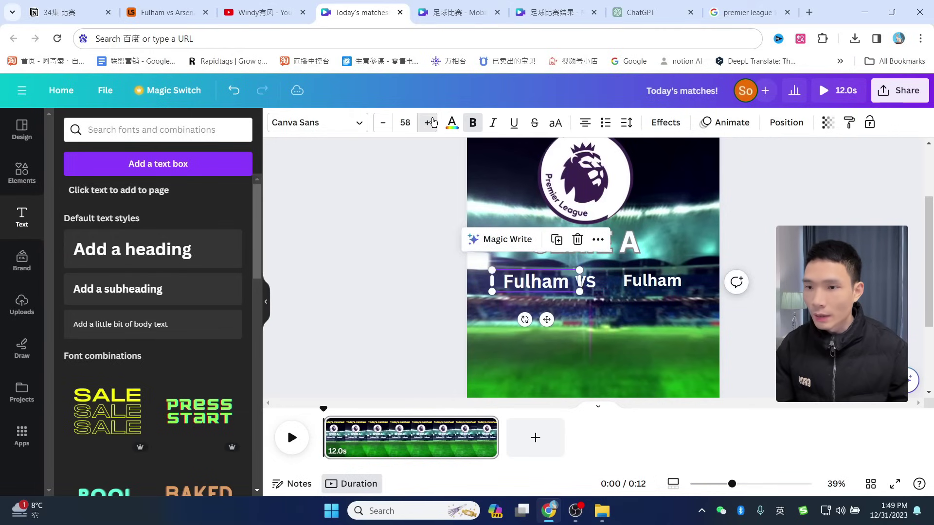
Replace the second Fulham text with "Arsenal" copied from the LiveScore match page, and shift Fulham slightly left to even out the row
{"action": "left_click", "coordinate": [645, 286]}
{"action": "left_click", "coordinate": [170, 12]}
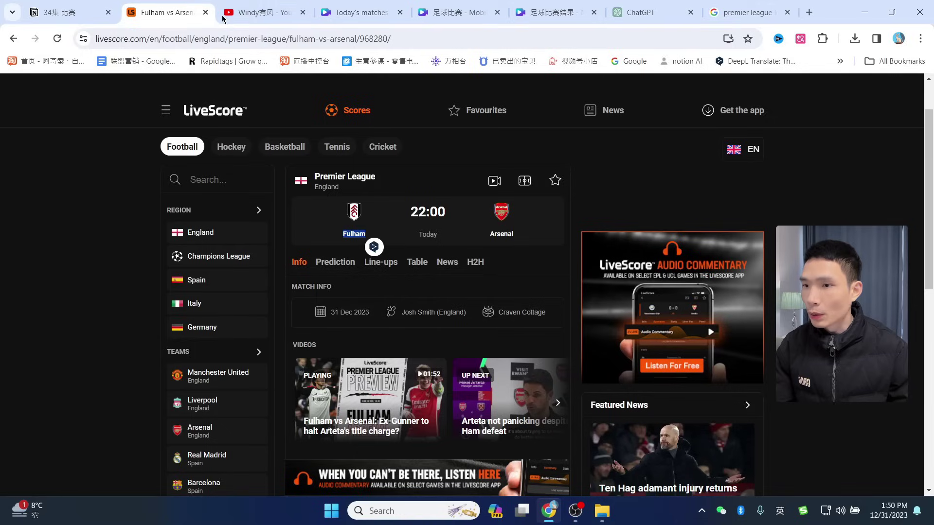
{"action": "left_click", "coordinate": [547, 235]}
{"action": "left_click", "coordinate": [208, 40]}
{"action": "type", "text": "FulhamFulham22:00TodayArsenalArsenal"}
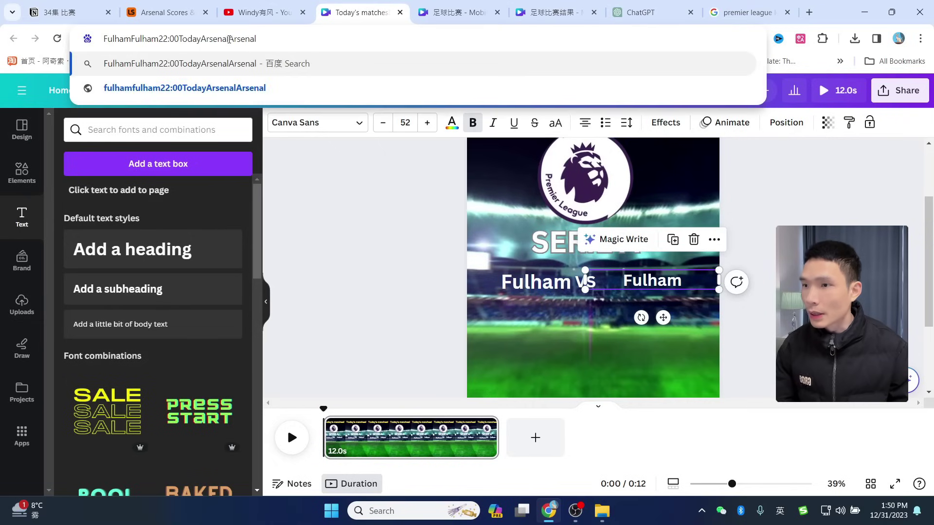
{"action": "left_click_drag", "start_coordinate": [548, 283], "coordinate": [541, 283]}
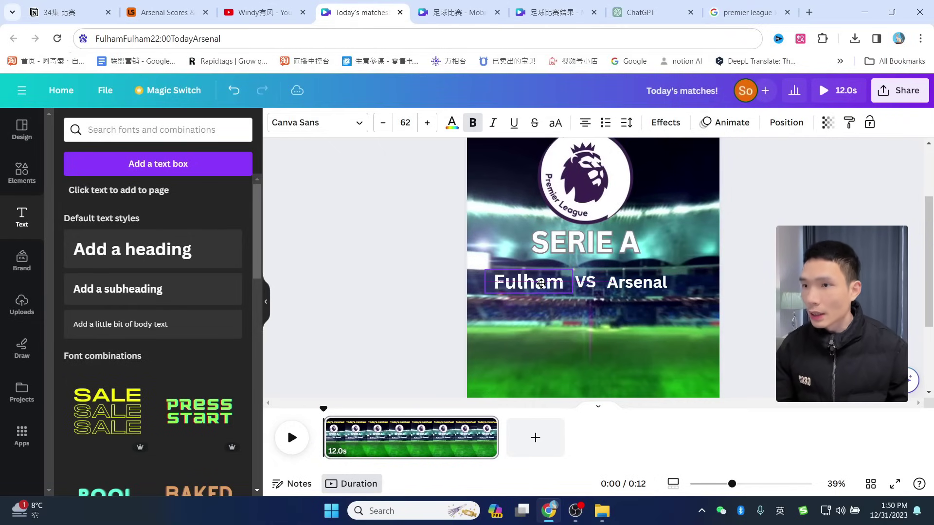
Set the font size of the Arsenal text to 62
{"action": "left_click", "coordinate": [637, 282]}
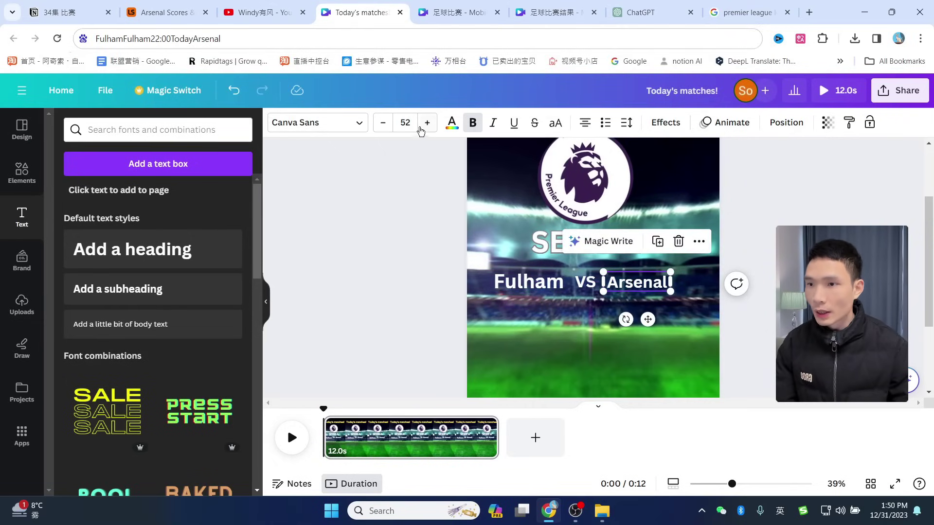
{"action": "left_click", "coordinate": [395, 121]}
{"action": "type", "text": "6"}
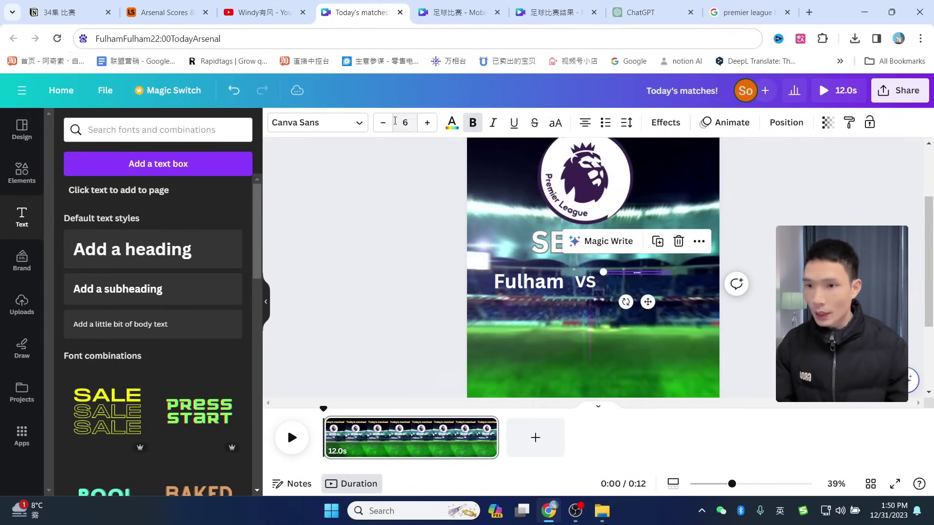
{"action": "left_click", "coordinate": [409, 119]}
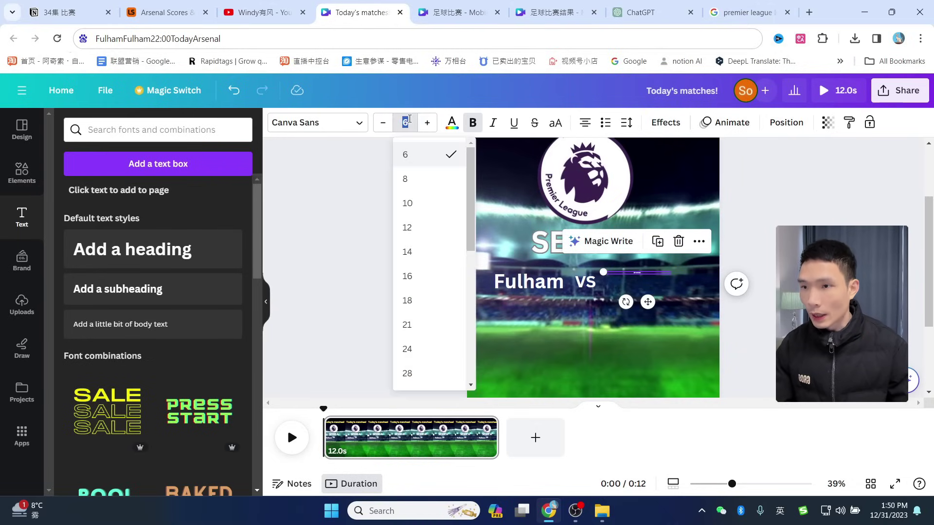
{"action": "type", "text": "52"}
{"action": "left_click", "coordinate": [550, 307]}
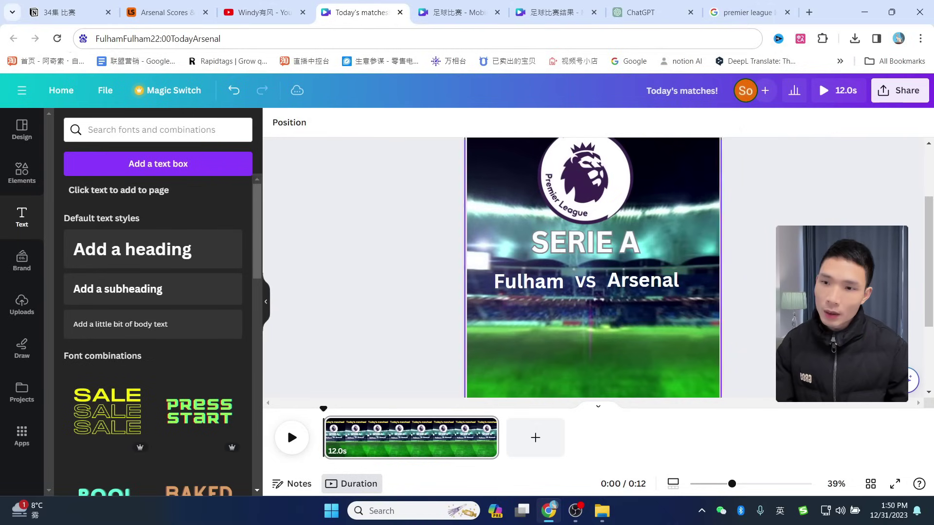
Copy the Fulham team name from the design and look up its Chinese translation in DeepL
{"action": "left_click", "coordinate": [548, 291]}
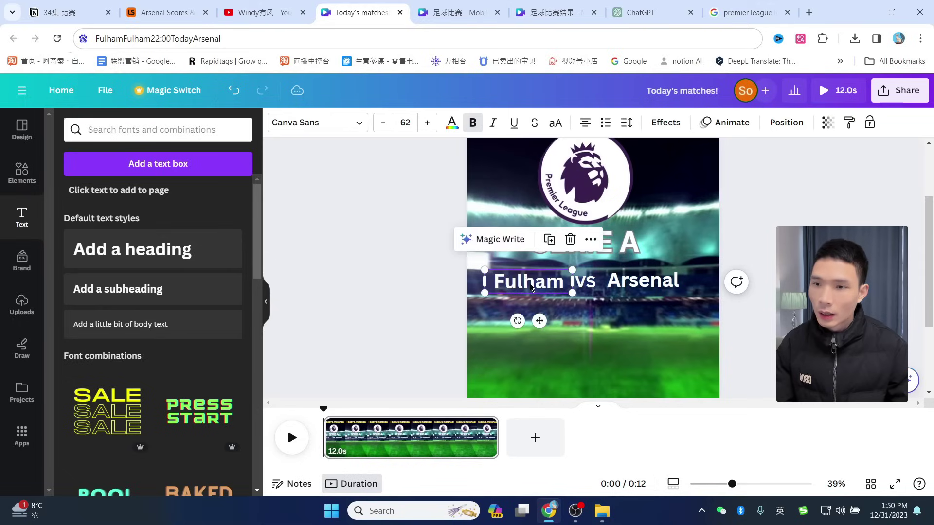
{"action": "left_click", "coordinate": [548, 291]}
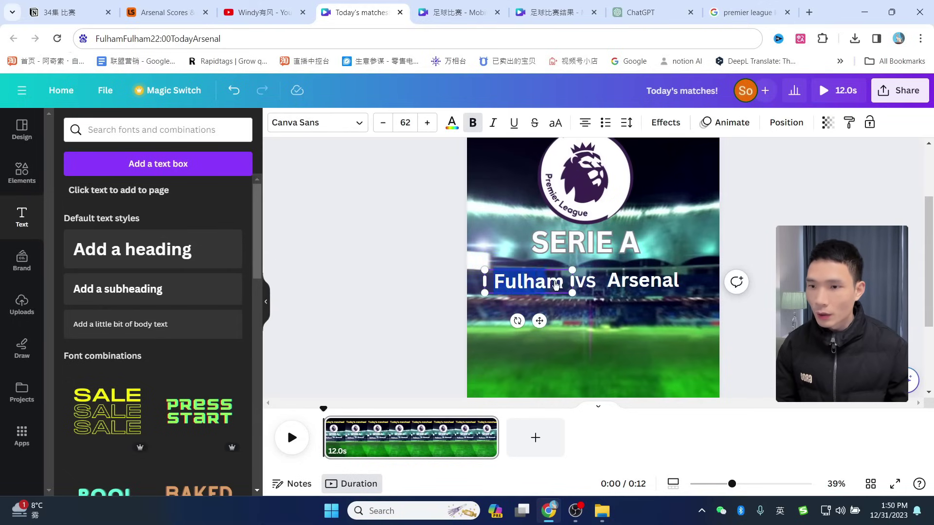
{"action": "left_click_drag", "start_coordinate": [556, 285], "coordinate": [561, 286]}
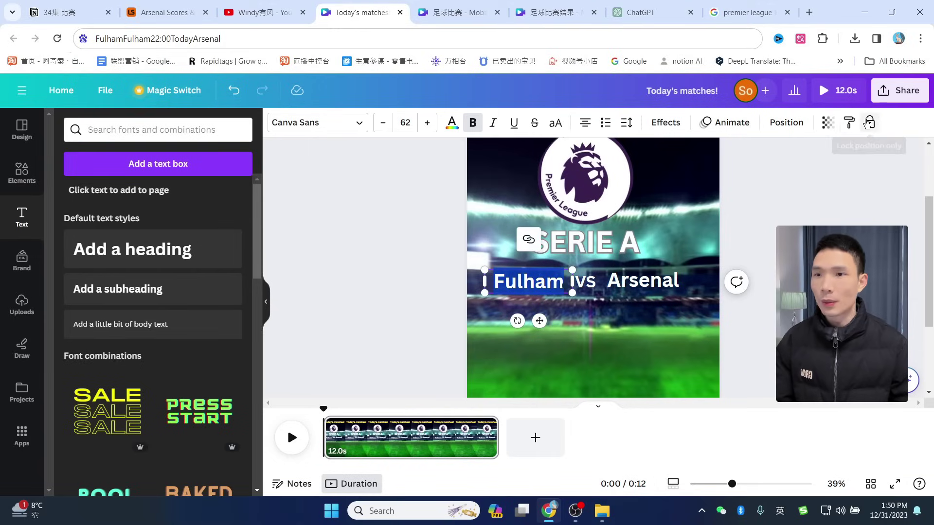
{"action": "left_click", "coordinate": [747, 3]}
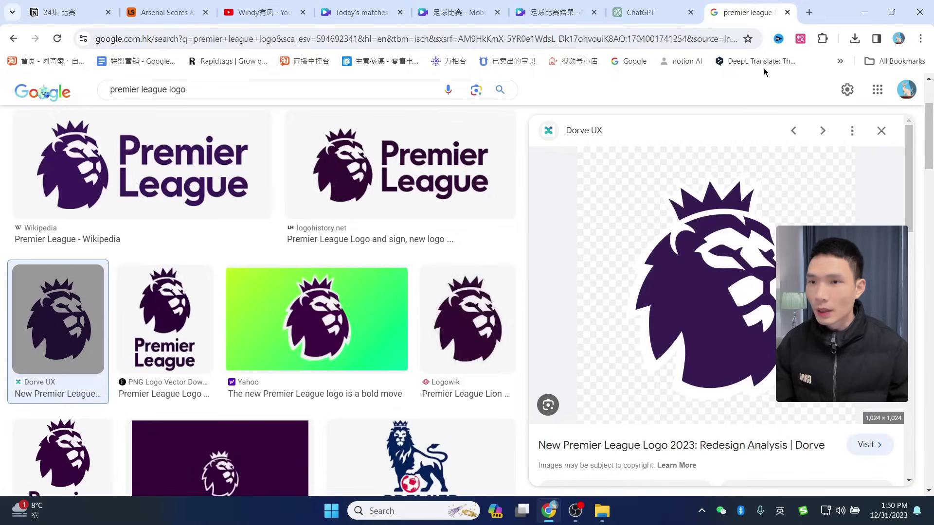
{"action": "left_click", "coordinate": [630, 61]}
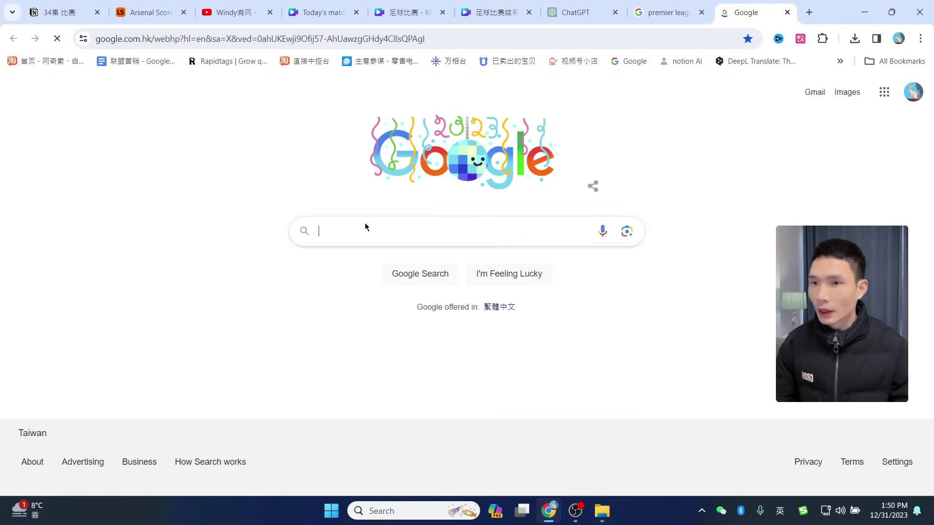
{"action": "left_click", "coordinate": [733, 61]}
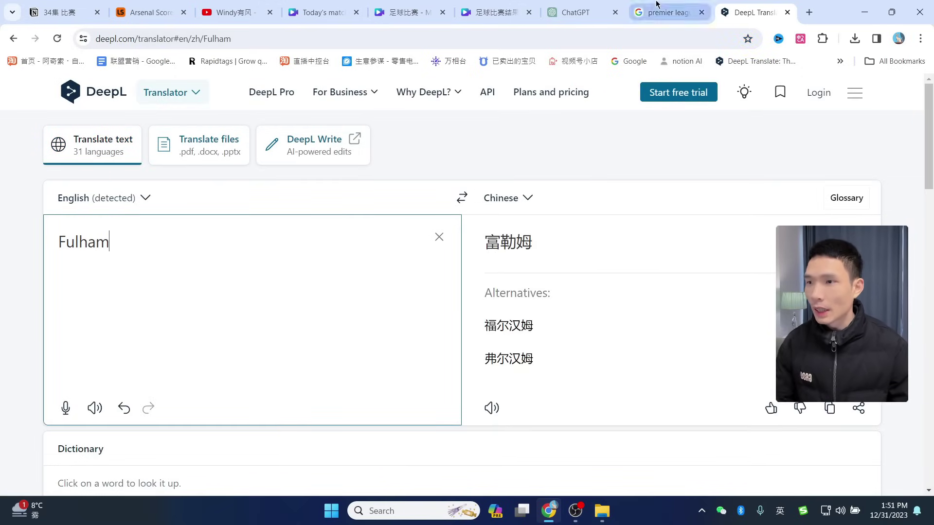
Search Google Images for "Fulham logo" and save the Logowik Fulham FC crest image to the computer
{"action": "left_click", "coordinate": [666, 12]}
{"action": "left_click_drag", "start_coordinate": [168, 88], "coordinate": [110, 89]}
{"action": "type", "text": "Fulham"}
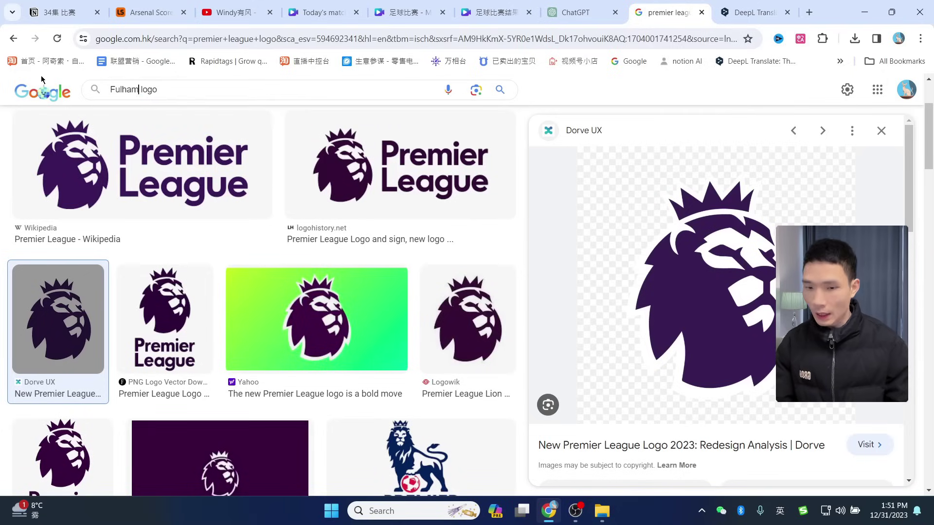
{"action": "key", "text": "Return"}
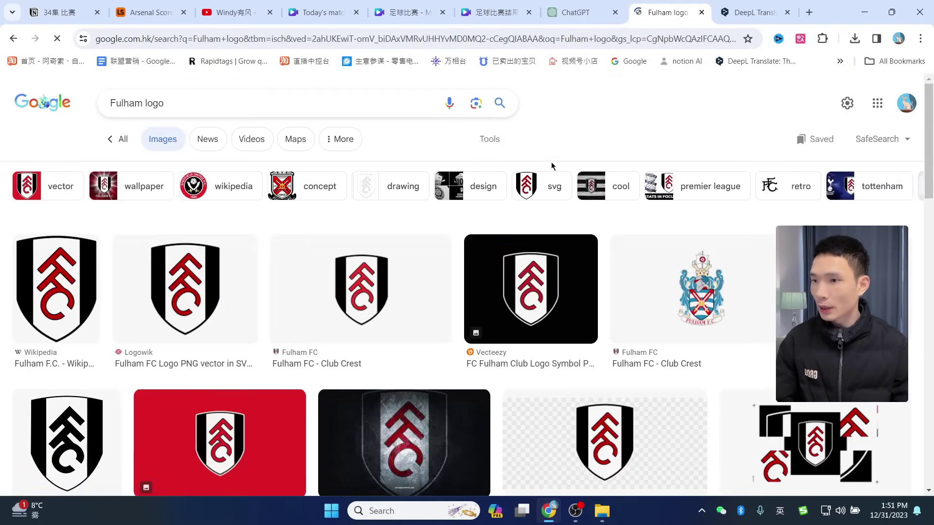
{"action": "left_click", "coordinate": [215, 275]}
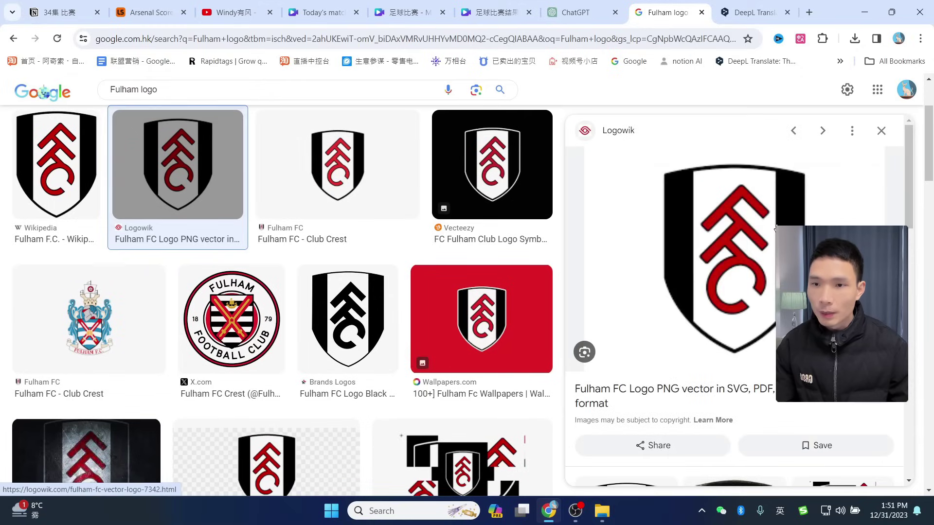
{"action": "right_click", "coordinate": [775, 229]}
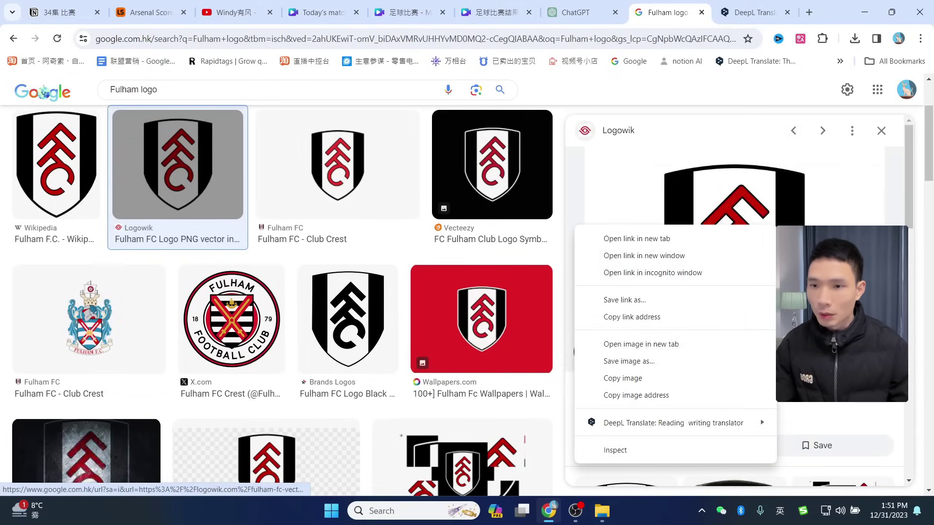
{"action": "left_click", "coordinate": [644, 362]}
{"action": "left_click", "coordinate": [652, 475]}
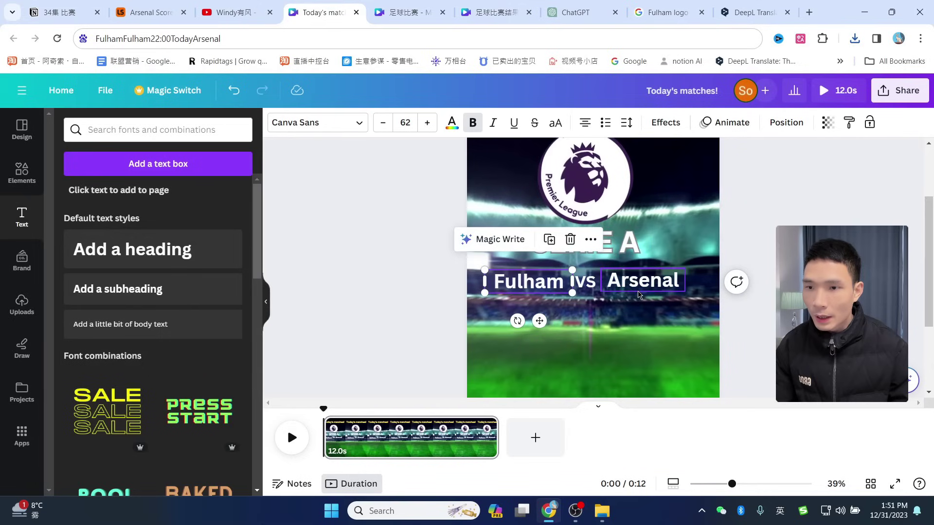
Copy the team name Arsenal from the Canva design, search Google Images for "Arsenal logo" and save the Wikipedia crest image
{"action": "left_click", "coordinate": [638, 291]}
{"action": "double_click", "coordinate": [611, 283]}
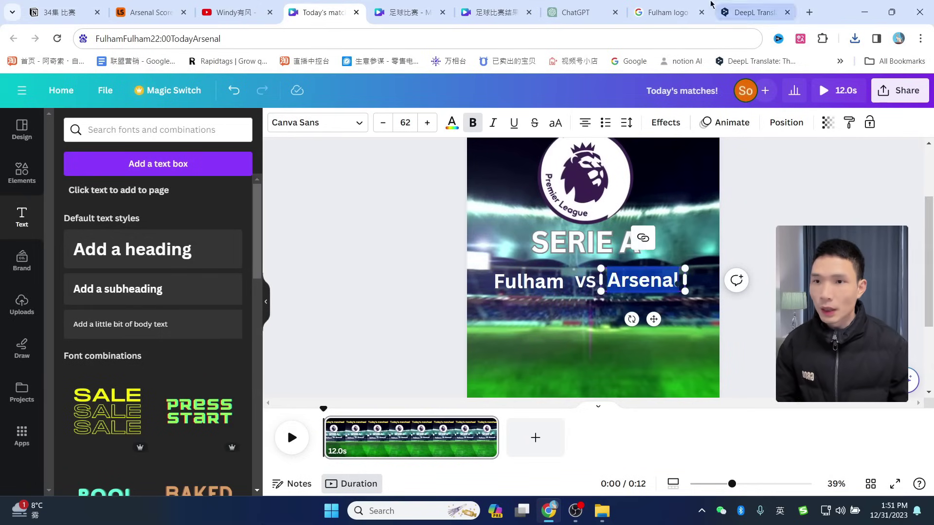
{"action": "left_click", "coordinate": [667, 12]}
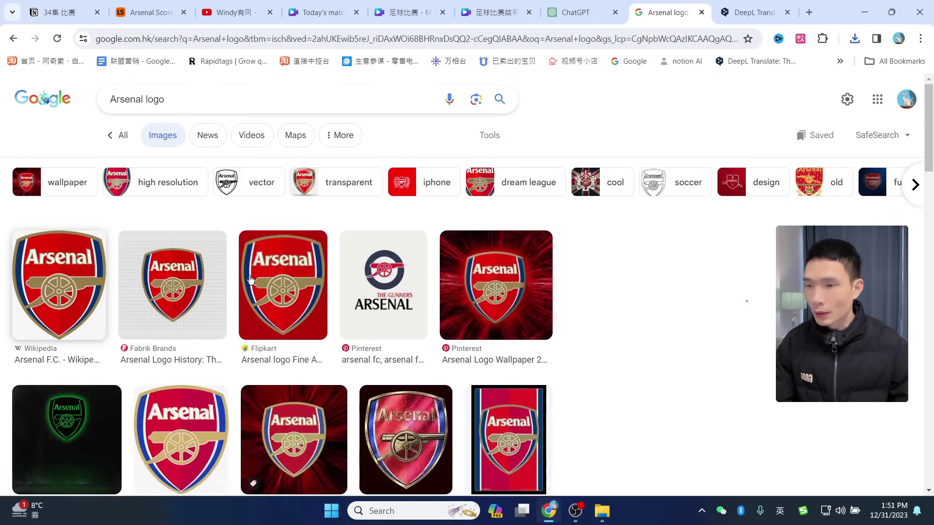
{"action": "left_click", "coordinate": [58, 164]}
{"action": "right_click", "coordinate": [724, 227]}
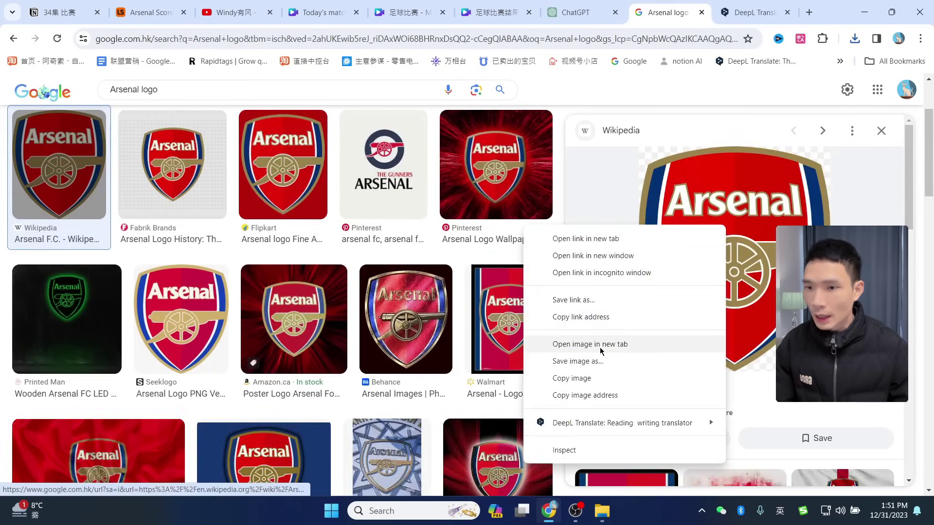
{"action": "left_click", "coordinate": [593, 395]}
Return to the Canva design and upload the saved Fulham and Arsenal crest images
{"action": "left_click", "coordinate": [314, 5]}
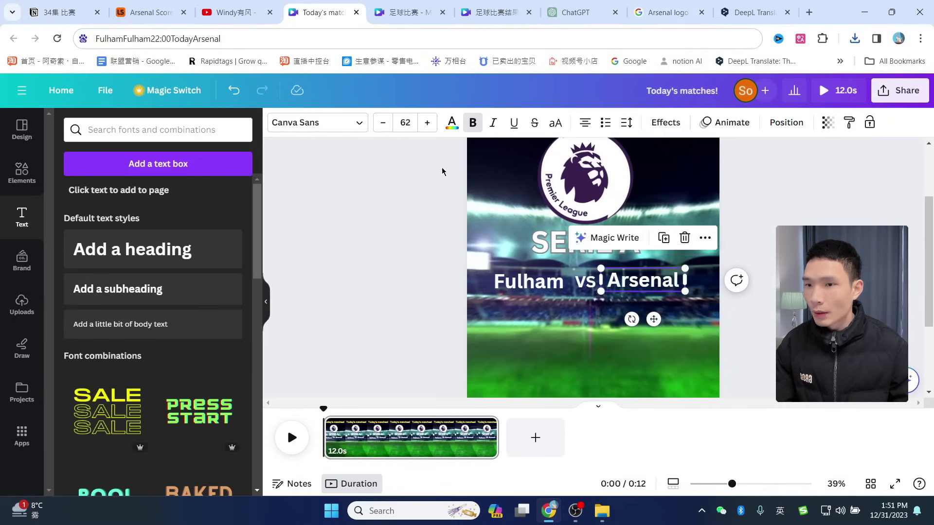
{"action": "left_click", "coordinate": [21, 308]}
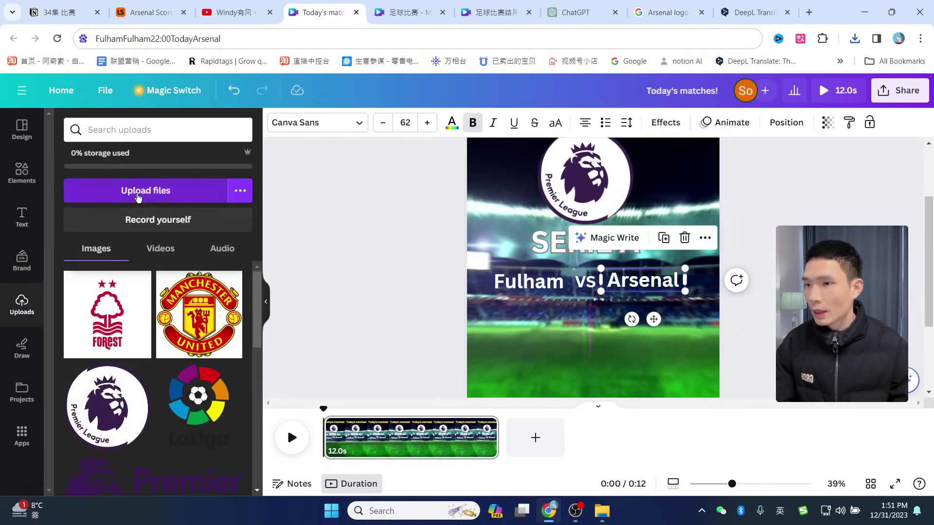
{"action": "left_click", "coordinate": [194, 190]}
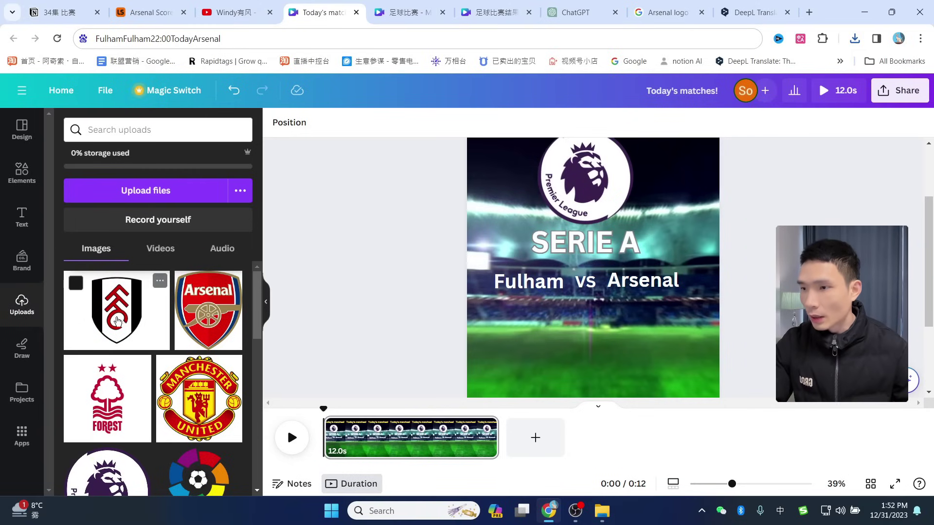
Add the uploaded Fulham crest, remove its background, and place it at small size just after the Arsenal name
{"action": "left_click", "coordinate": [116, 317]}
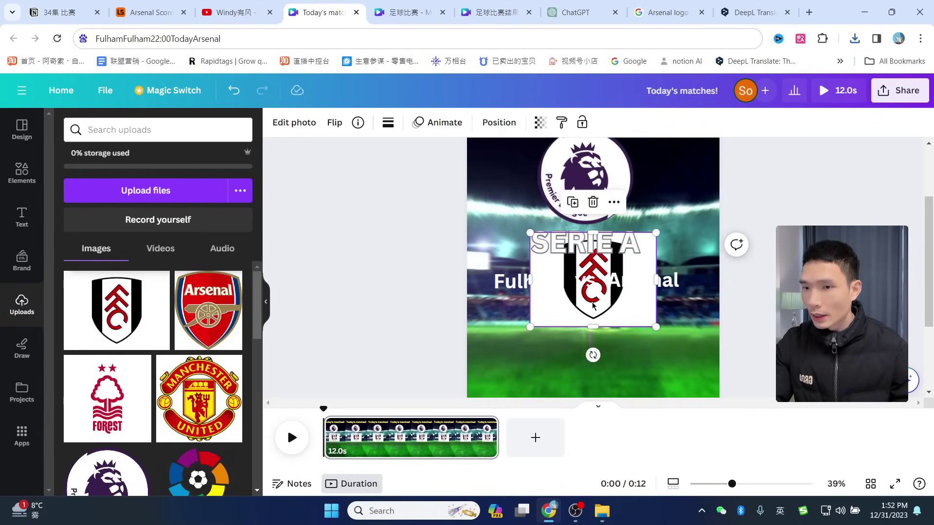
{"action": "left_click_drag", "start_coordinate": [589, 318], "coordinate": [623, 361]}
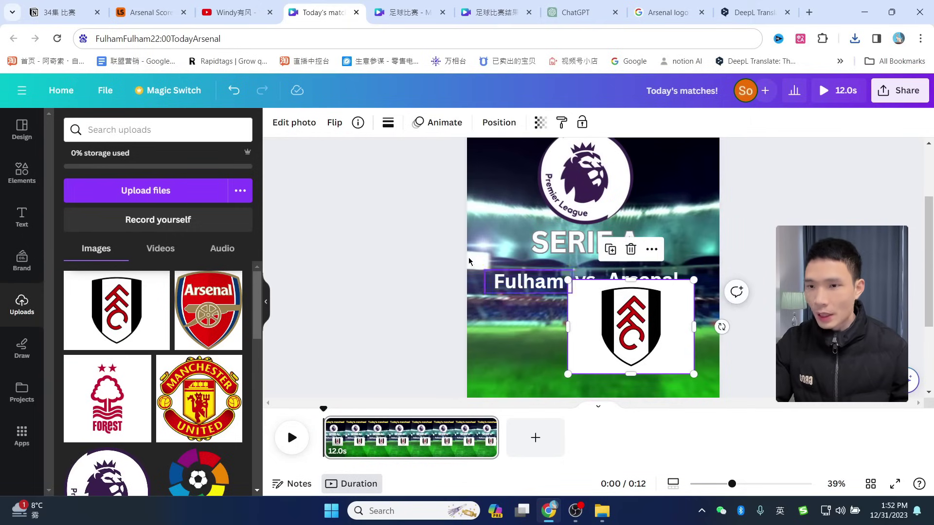
{"action": "left_click", "coordinate": [286, 125]}
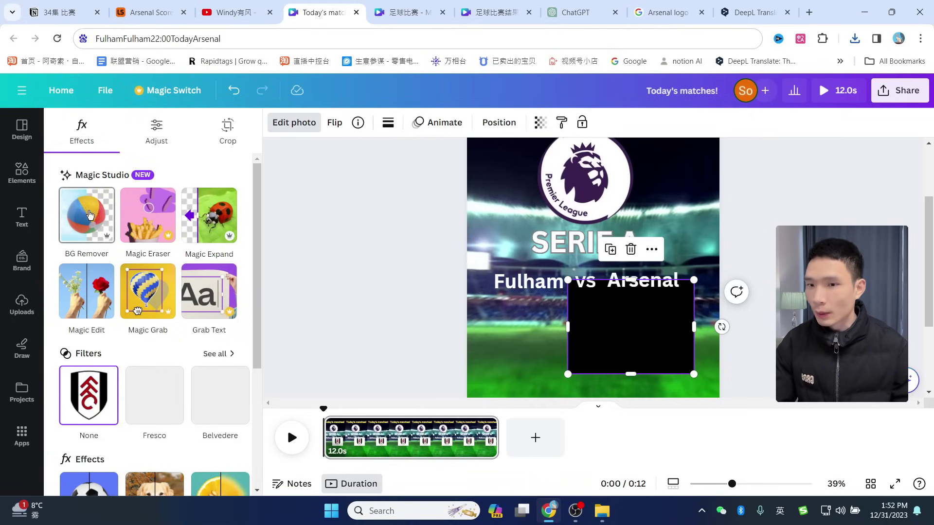
{"action": "left_click", "coordinate": [90, 215]}
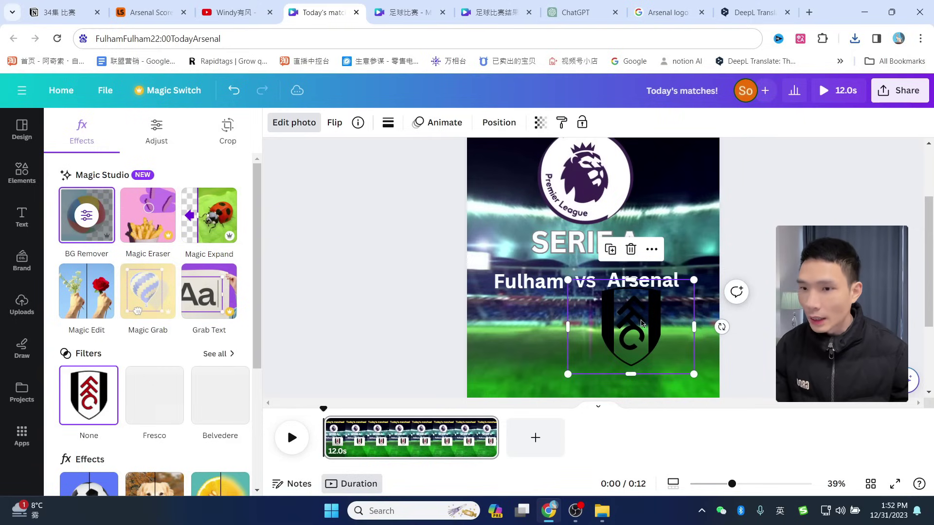
{"action": "mouse_move", "coordinate": [655, 329]}
{"action": "left_mouse_down"}
{"action": "mouse_move", "coordinate": [604, 356]}
{"action": "mouse_move", "coordinate": [550, 338]}
{"action": "mouse_move", "coordinate": [642, 326]}
{"action": "left_mouse_up"}
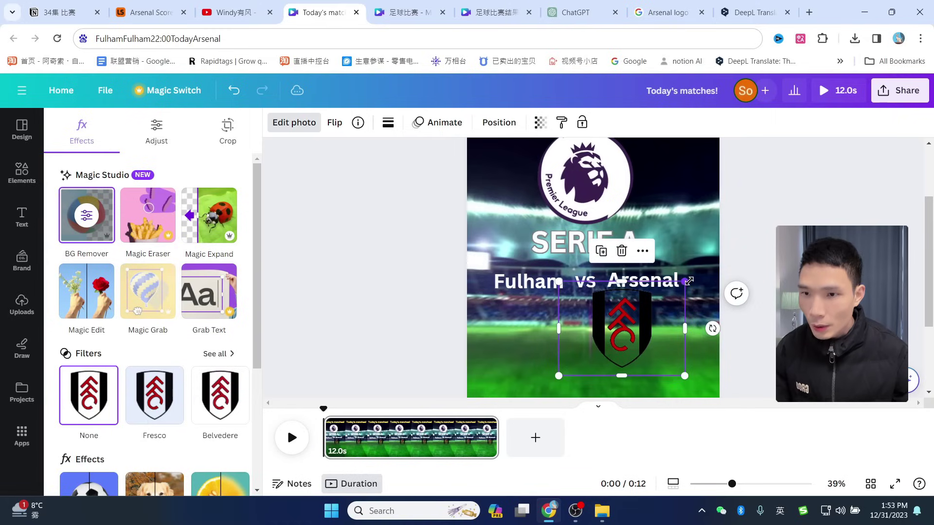
{"action": "mouse_move", "coordinate": [703, 268]}
{"action": "left_mouse_down"}
{"action": "mouse_move", "coordinate": [641, 318]}
{"action": "mouse_move", "coordinate": [612, 364]}
{"action": "mouse_move", "coordinate": [598, 365]}
{"action": "mouse_move", "coordinate": [706, 290]}
{"action": "mouse_move", "coordinate": [700, 278]}
{"action": "left_mouse_up"}
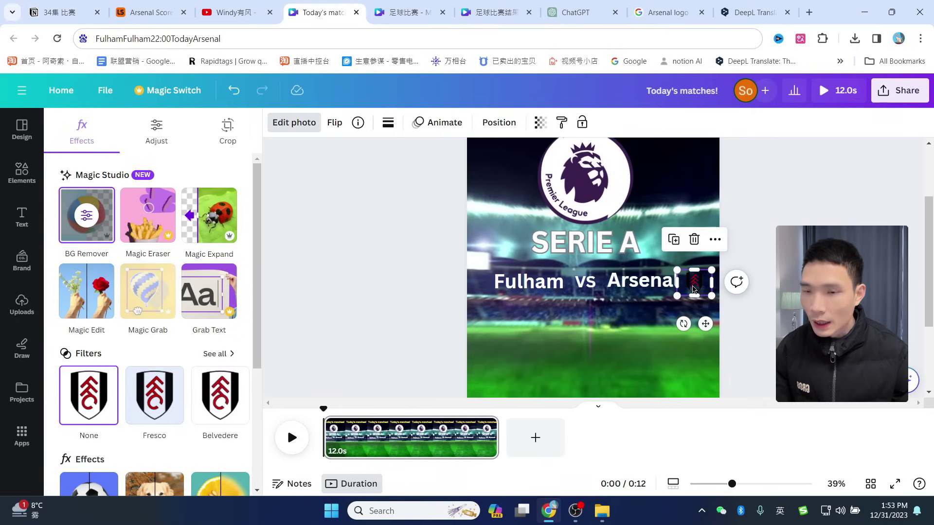
{"action": "left_click", "coordinate": [294, 123]}
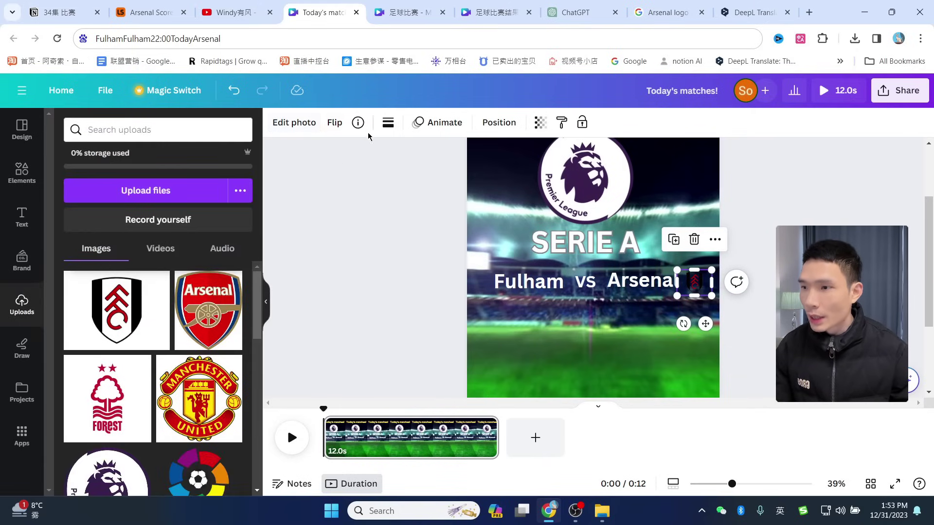
{"action": "left_click", "coordinate": [295, 124]}
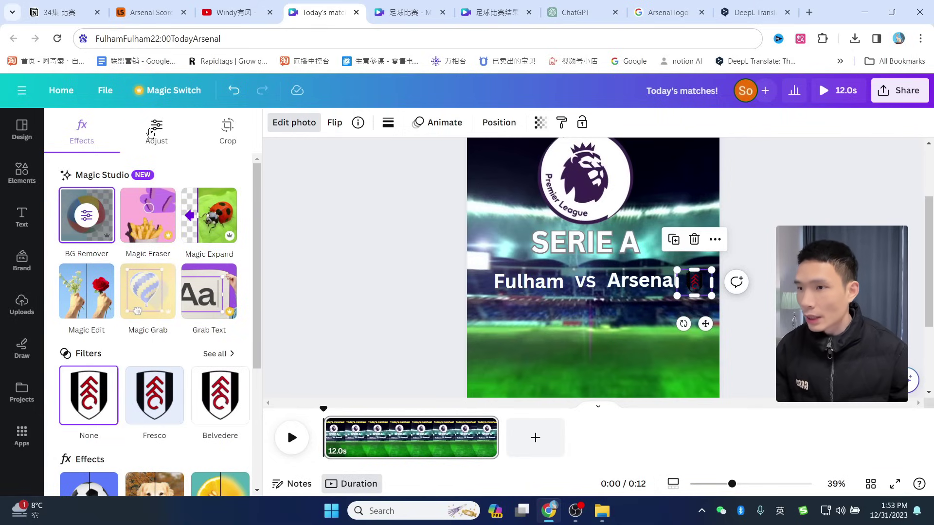
{"action": "left_click", "coordinate": [152, 134]}
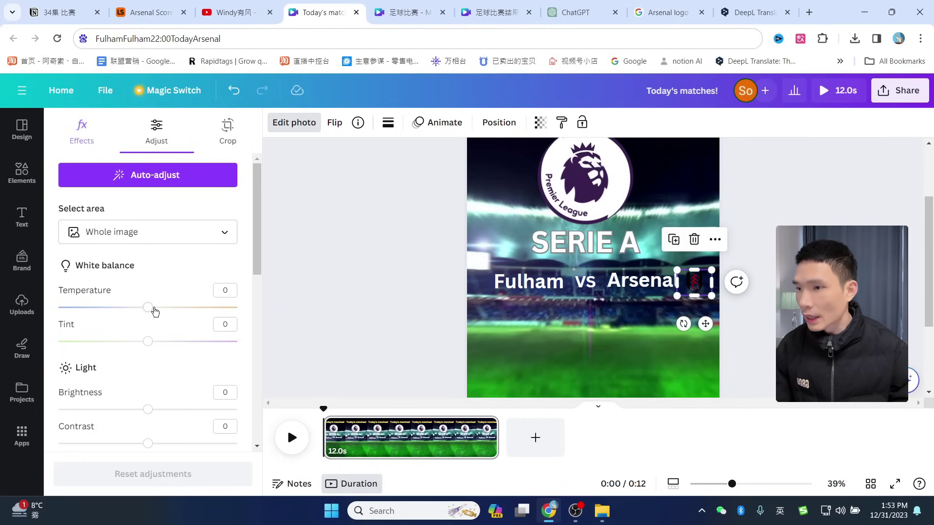
{"action": "left_click", "coordinate": [294, 122]}
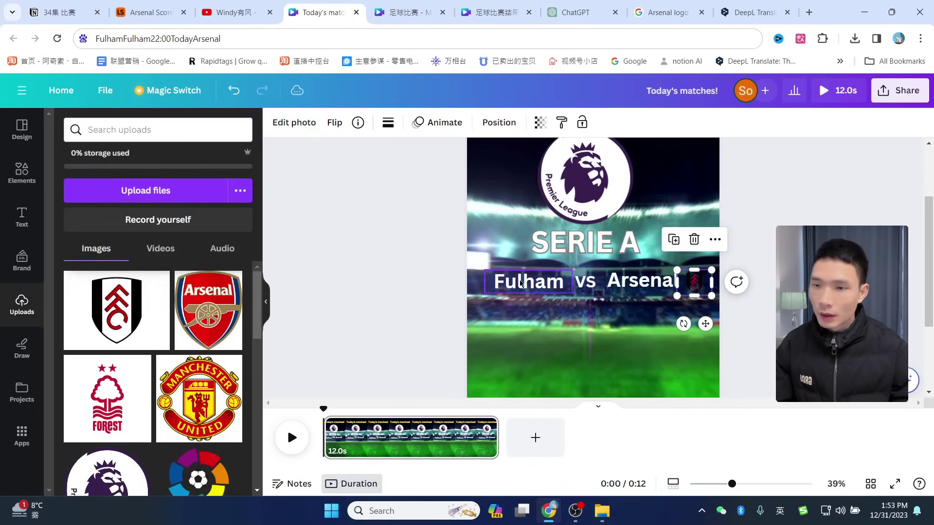
Place the uploaded Arsenal crest without its background, shrunk to fit just before Fulham, and re-space the team names and "vs"
{"action": "left_click", "coordinate": [208, 311]}
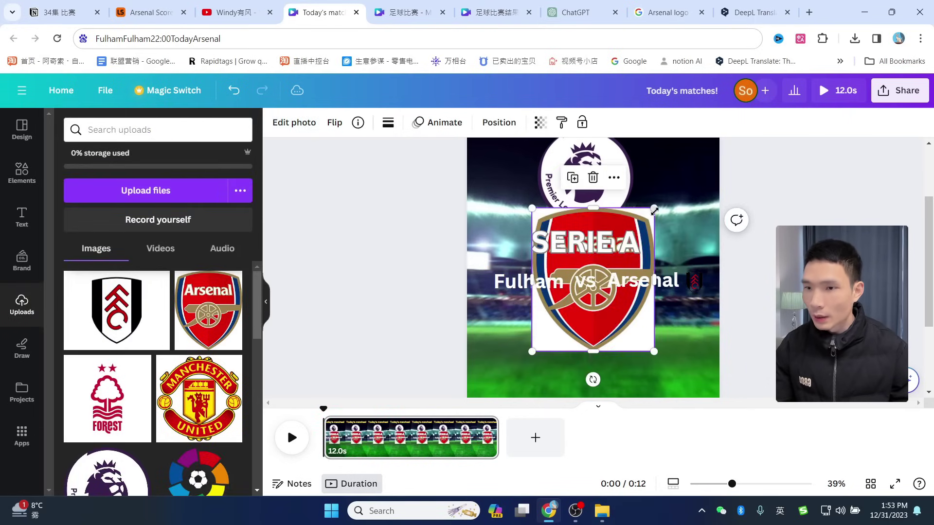
{"action": "left_click", "coordinate": [294, 124]}
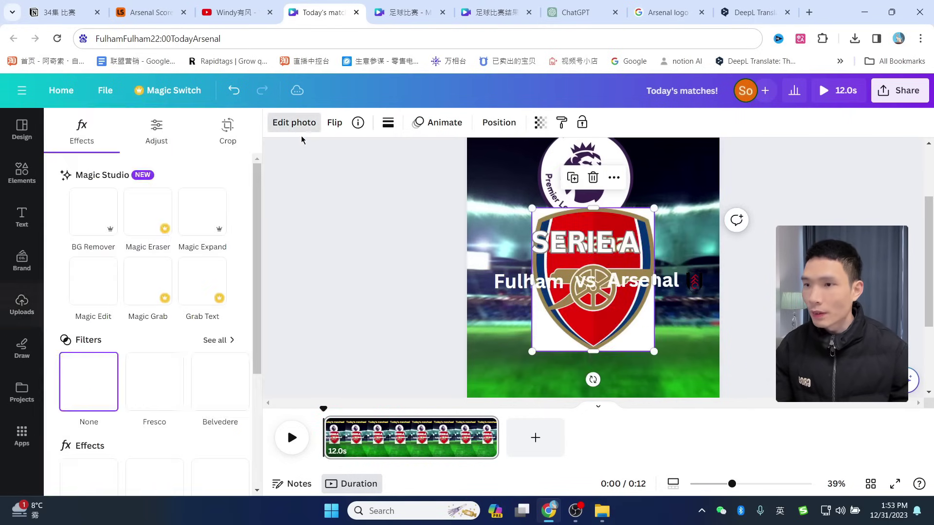
{"action": "left_click", "coordinate": [73, 221]}
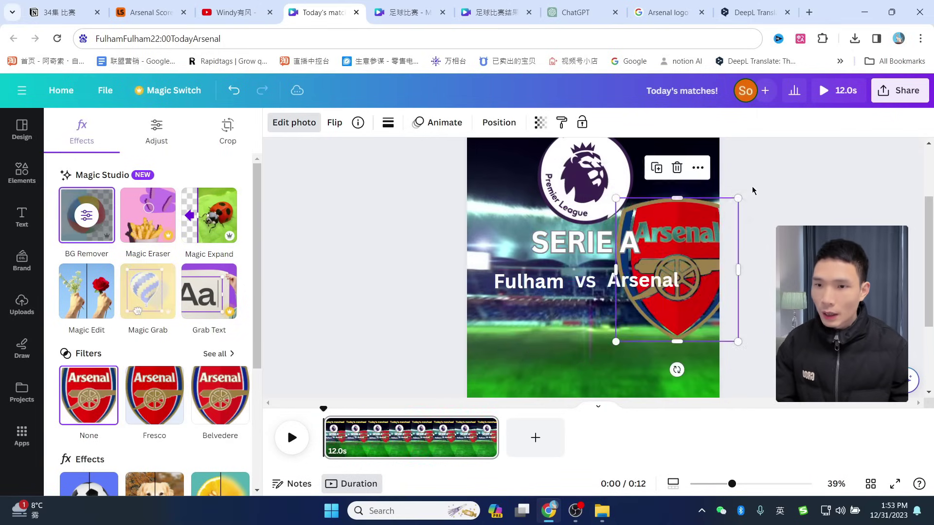
{"action": "left_click_drag", "start_coordinate": [737, 197], "coordinate": [483, 283]}
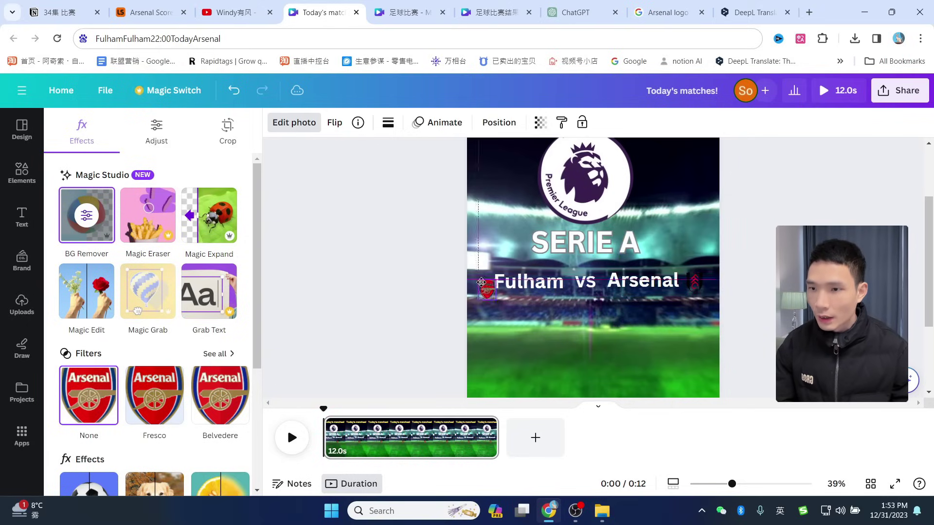
{"action": "left_click", "coordinate": [590, 286]}
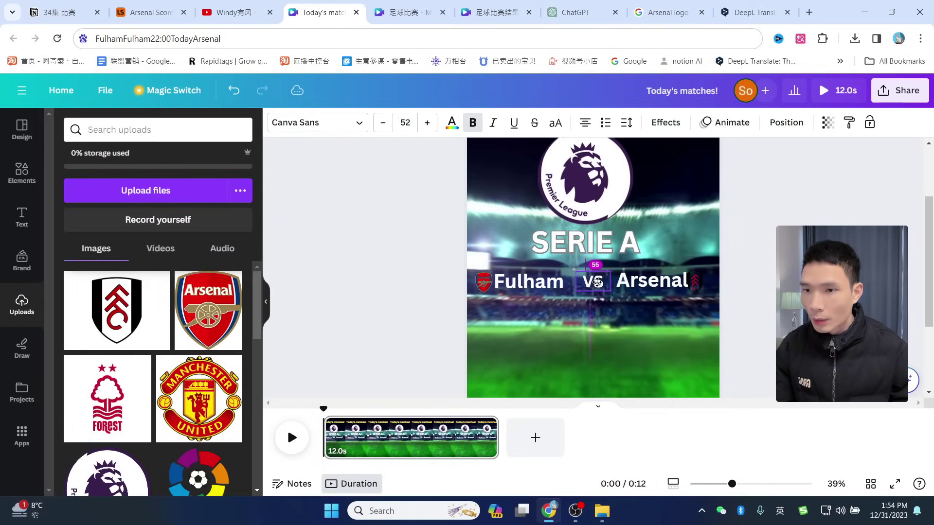
{"action": "left_click", "coordinate": [789, 193]}
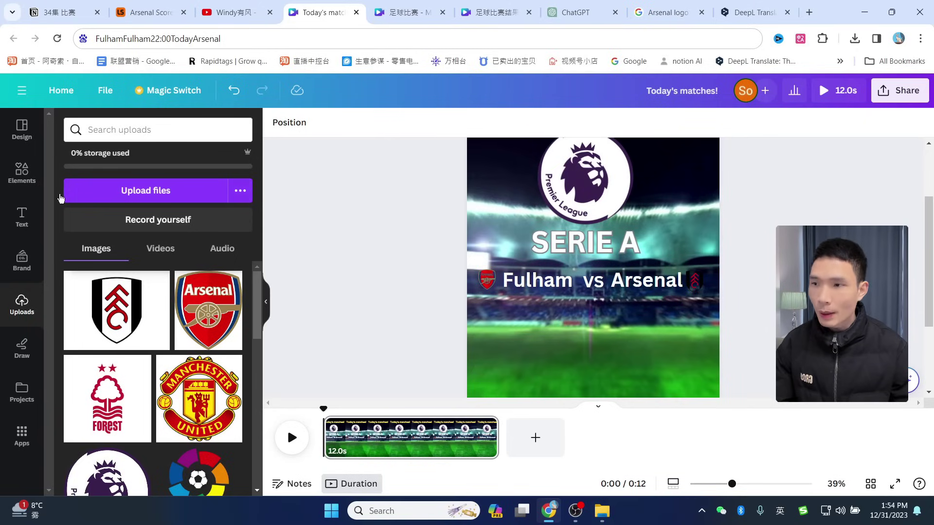
Add a square shape and stretch it into a thin, full-width green bar centred over the Fulham vs Arsenal line
{"action": "left_click", "coordinate": [17, 173]}
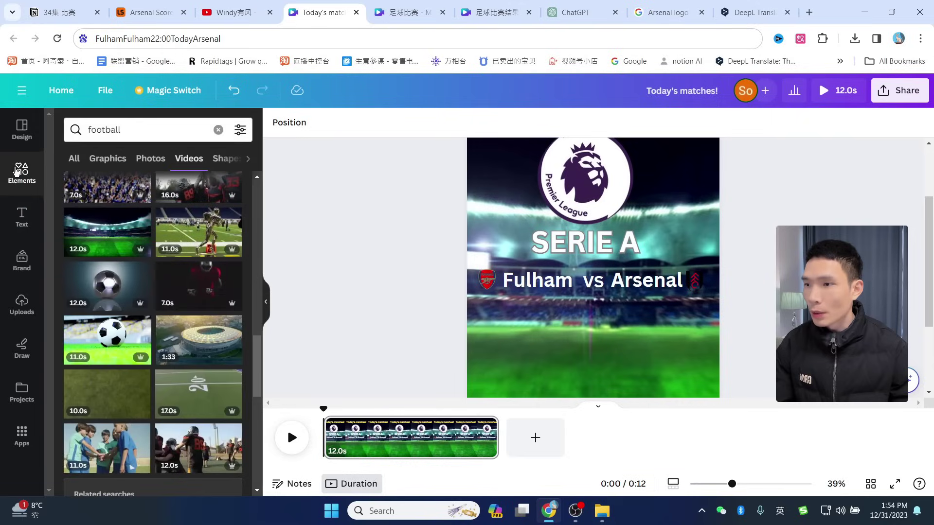
{"action": "left_click", "coordinate": [218, 131]}
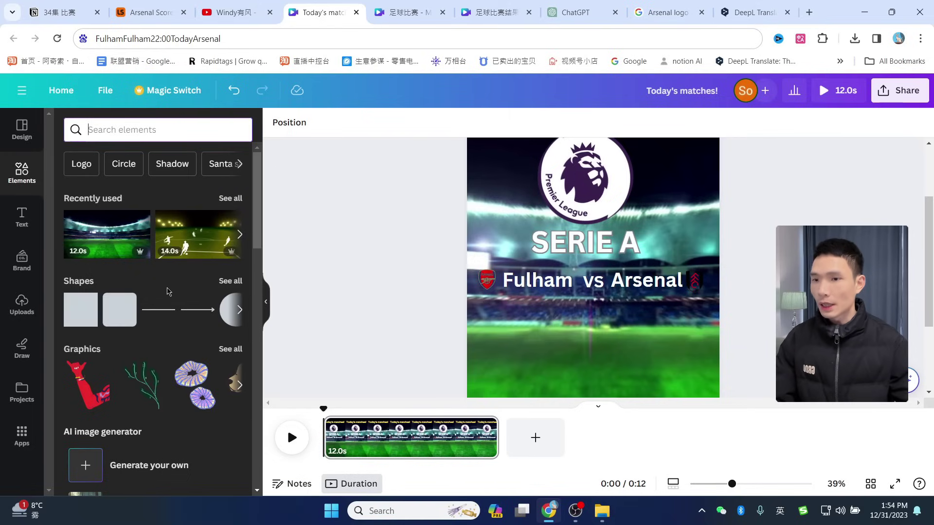
{"action": "left_click", "coordinate": [78, 317]}
{"action": "left_click_drag", "start_coordinate": [600, 305], "coordinate": [731, 289]}
{"action": "left_click_drag", "start_coordinate": [598, 324], "coordinate": [604, 300]}
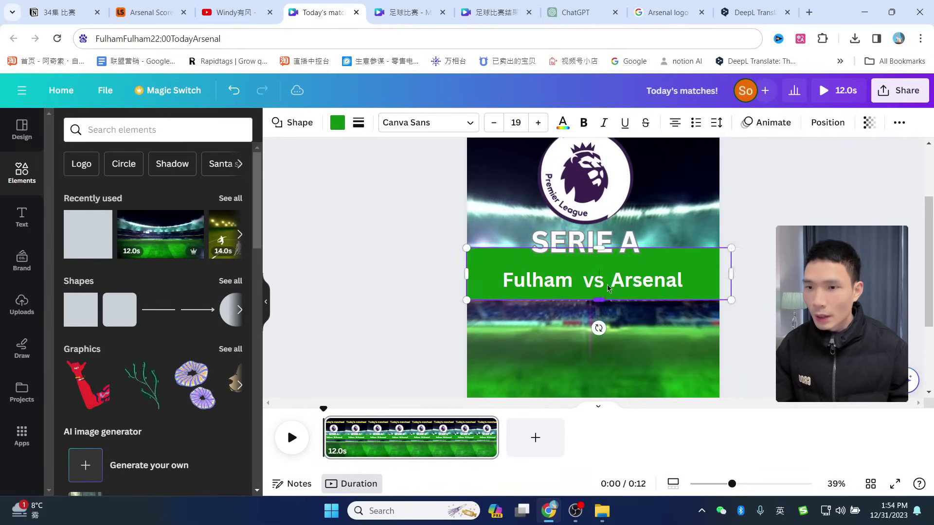
{"action": "left_click_drag", "start_coordinate": [600, 249], "coordinate": [596, 264]}
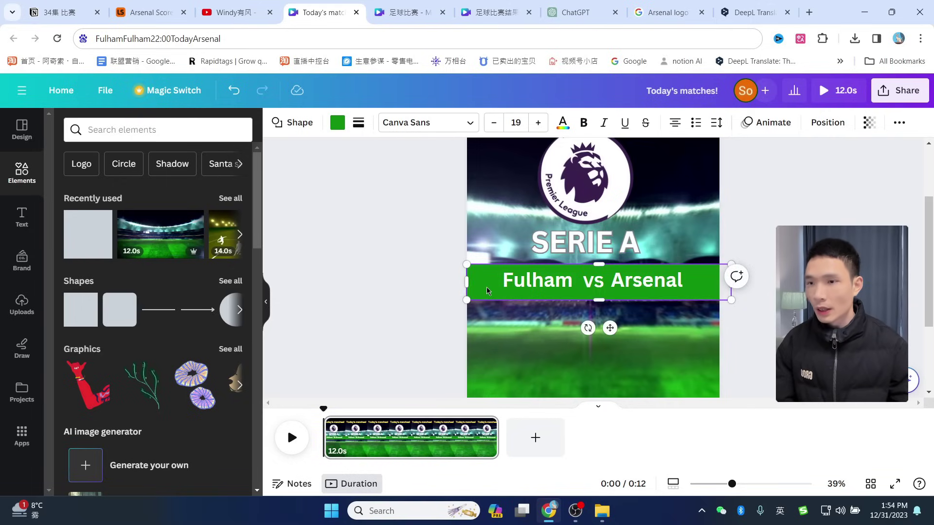
{"action": "left_click_drag", "start_coordinate": [486, 291], "coordinate": [480, 291]}
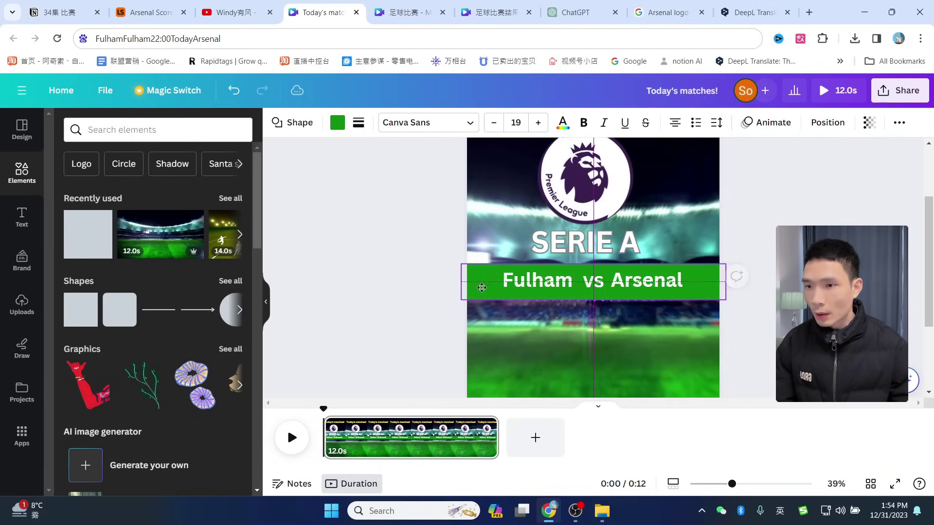
Move the green bar's layer below both team crests in the stacking order
{"action": "left_click", "coordinate": [823, 123]}
{"action": "left_click", "coordinate": [204, 124]}
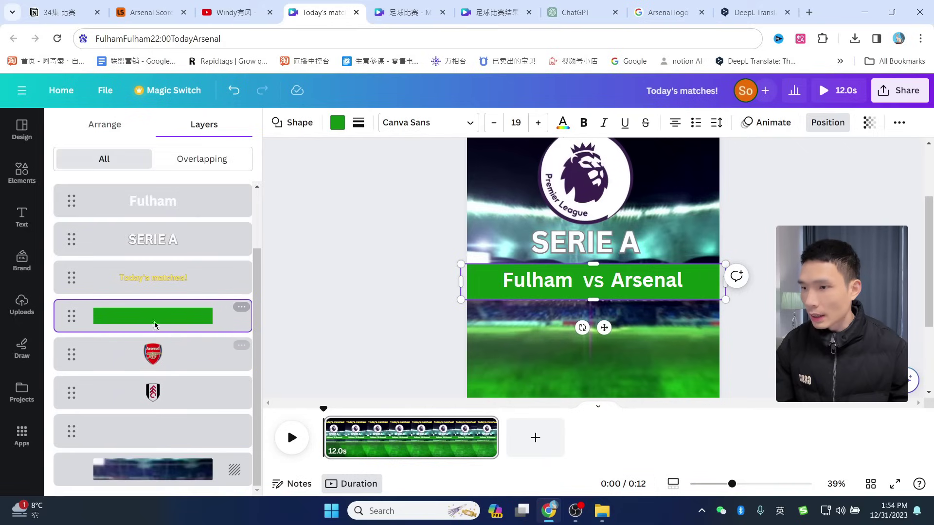
{"action": "left_click_drag", "start_coordinate": [152, 330], "coordinate": [187, 388]}
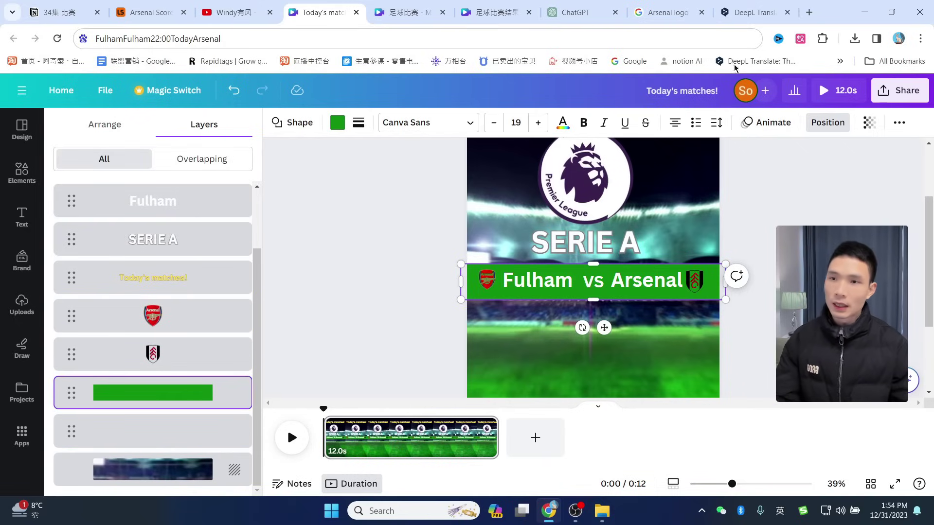
Change the bar behind the match line to a dark navy blue custom colour
{"action": "left_click", "coordinate": [406, 12]}
{"action": "left_click", "coordinate": [321, 13]}
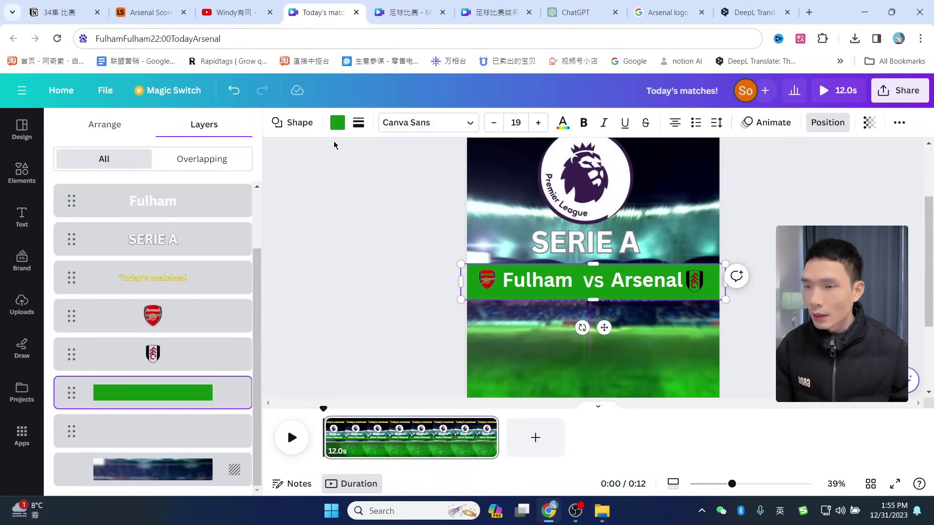
{"action": "left_click", "coordinate": [337, 123]}
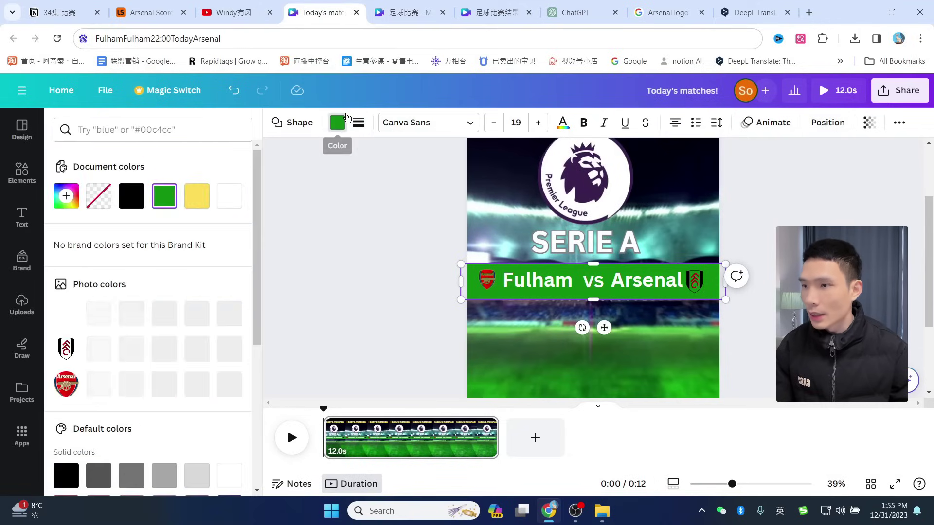
{"action": "left_click", "coordinate": [58, 206]}
{"action": "left_click", "coordinate": [180, 330]}
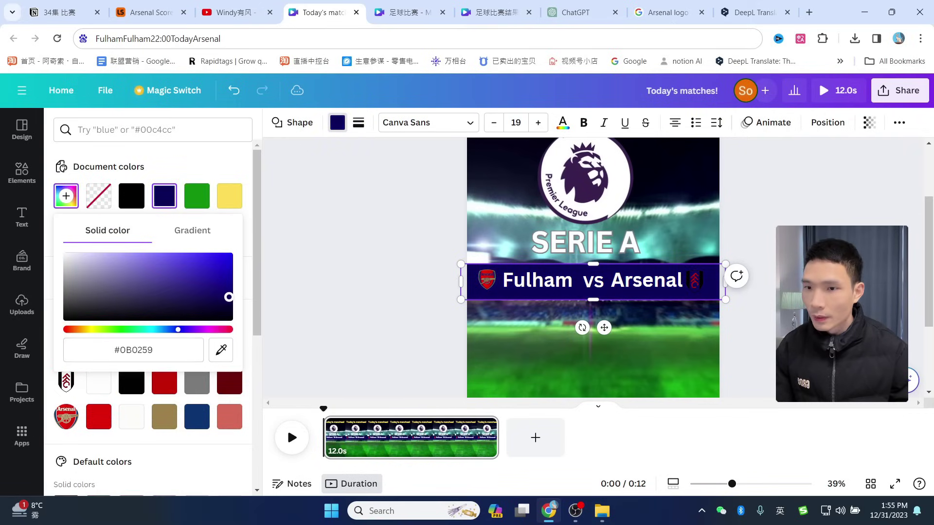
{"action": "left_click_drag", "start_coordinate": [228, 297], "coordinate": [248, 288]}
{"action": "key", "text": "Escape"}
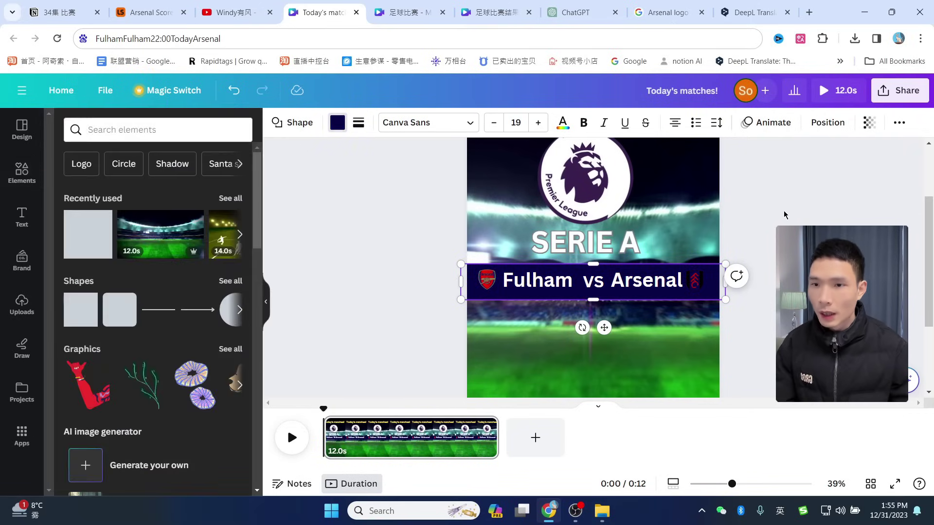
Set the transparency of the navy bar to about 36
{"action": "left_click", "coordinate": [869, 123]}
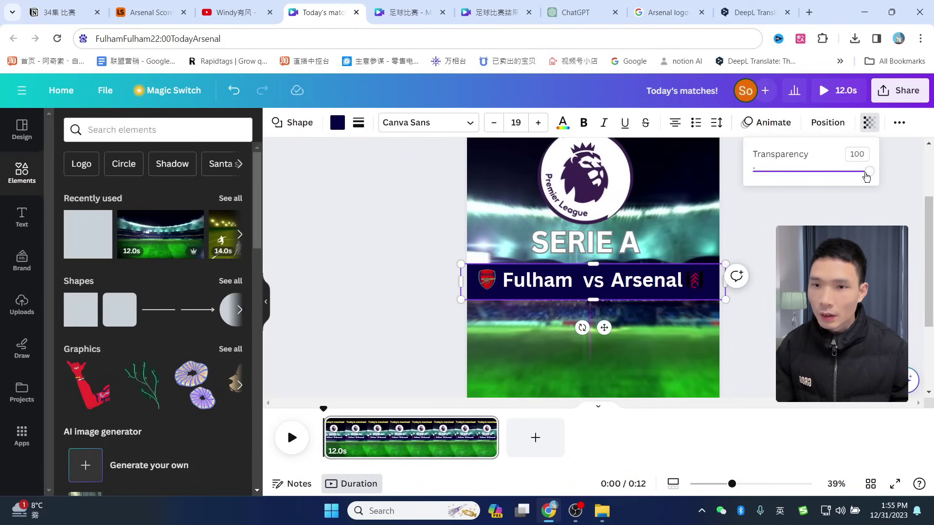
{"action": "left_click_drag", "start_coordinate": [867, 176], "coordinate": [803, 182]}
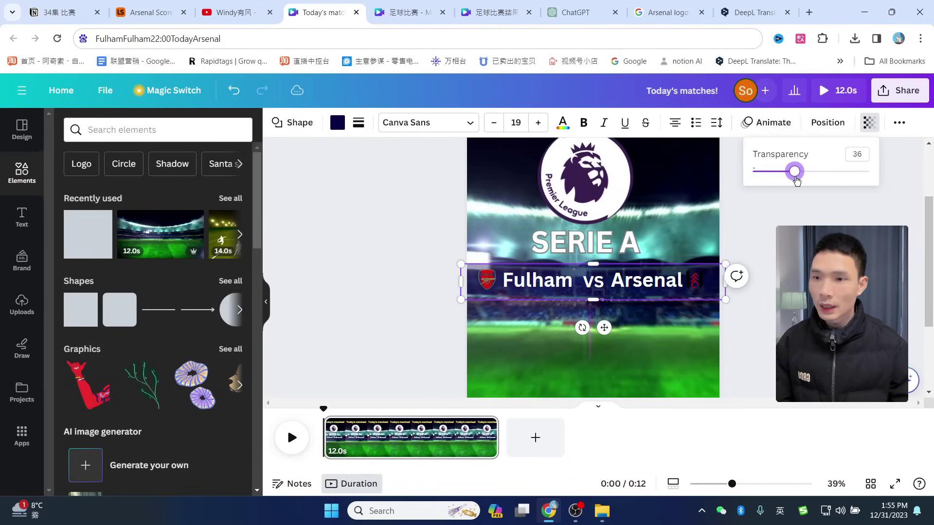
{"action": "key", "text": "Escape"}
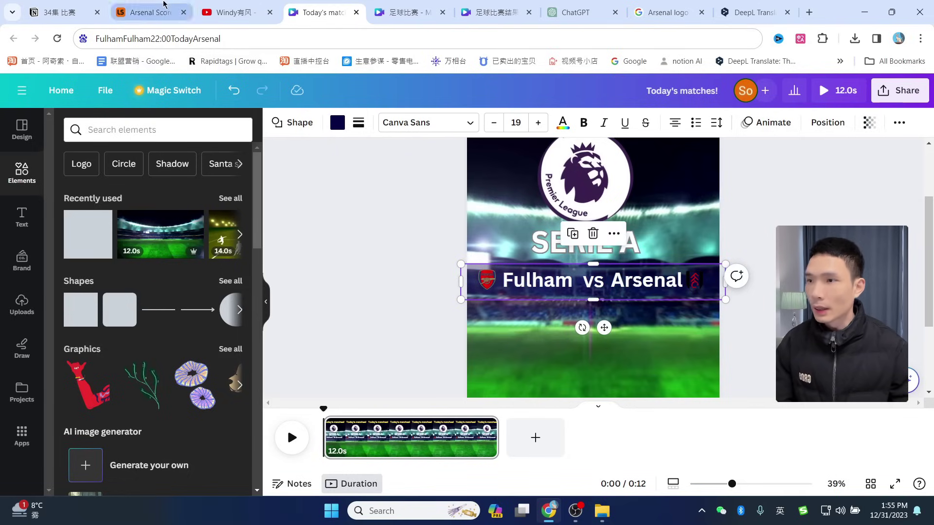
Open the Fulham vs Arsenal match page on LiveScore and examine its kick-off time and match info
{"action": "left_click", "coordinate": [151, 12]}
{"action": "scroll", "coordinate": [491, 306], "scroll_direction": "down", "scroll_amount": 3}
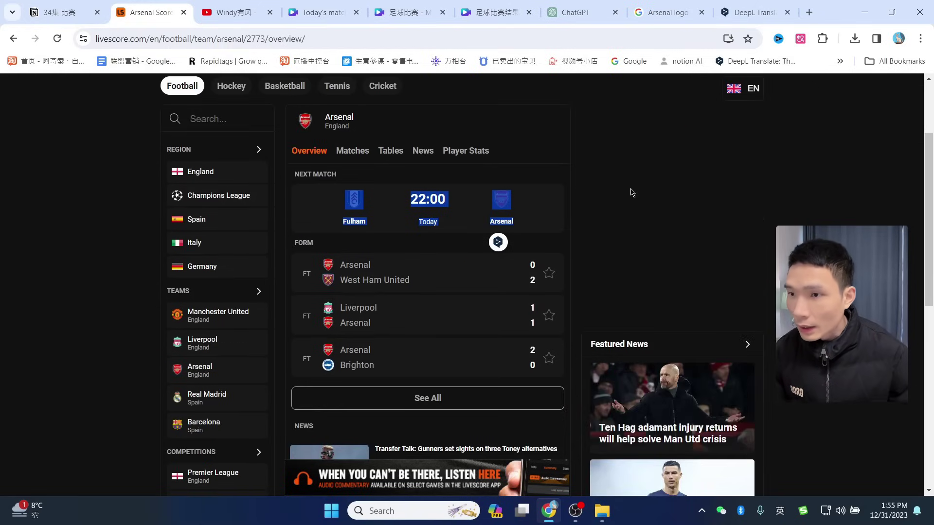
{"action": "left_click", "coordinate": [411, 214]}
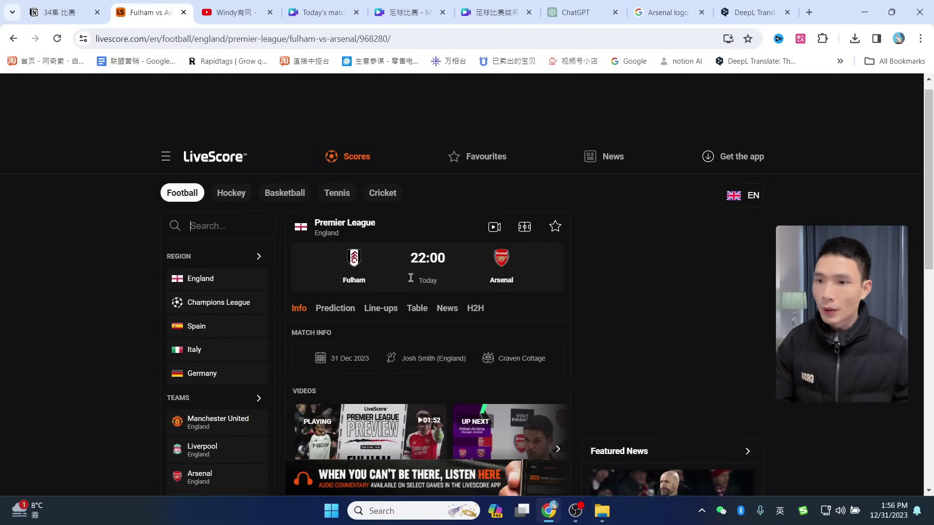
{"action": "scroll", "coordinate": [418, 277], "scroll_direction": "down", "scroll_amount": 2}
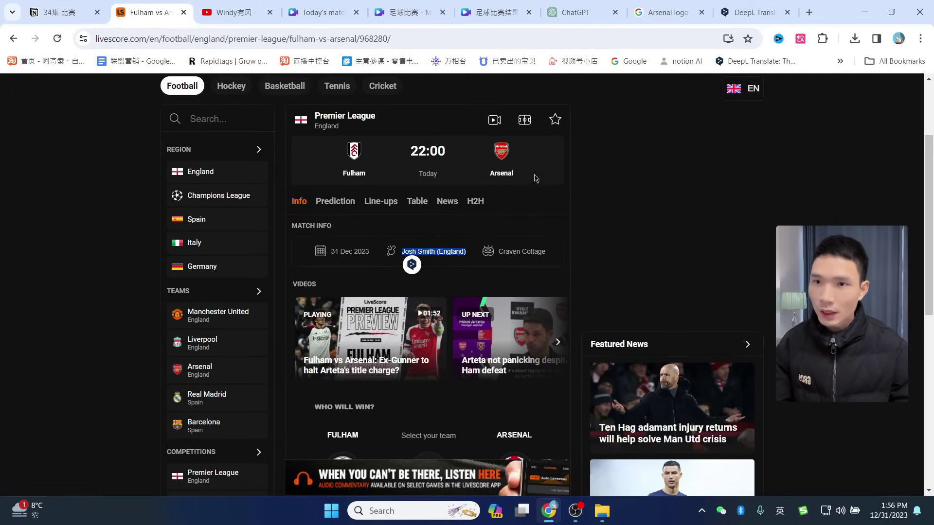
Switch to DeepL, translate 口哨 from Chinese to English, and use "whistle" as the translation
{"action": "left_click", "coordinate": [757, 3]}
{"action": "key", "text": "ctrl+a"}
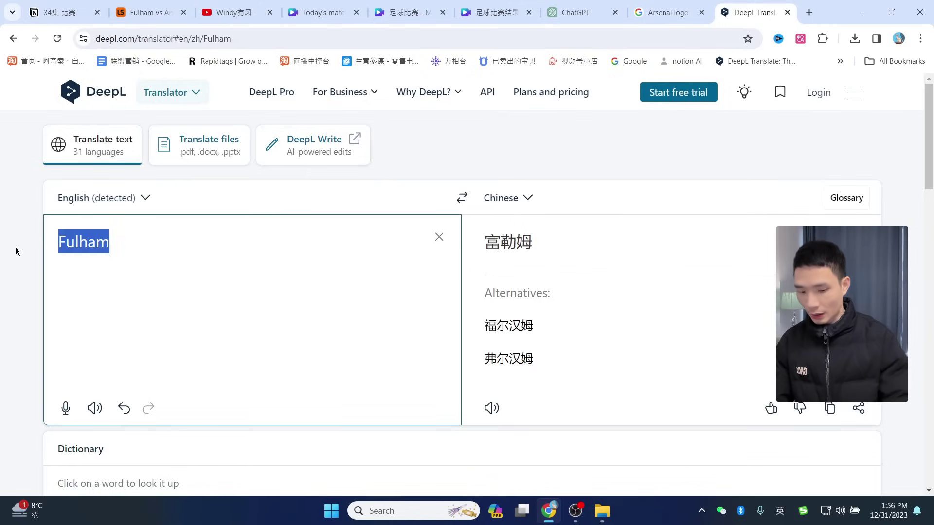
{"action": "type", "text": "kou"}
{"action": "key", "text": "BackSpace"}
{"action": "key", "text": "BackSpace"}
{"action": "key", "text": "BackSpace"}
{"action": "key", "text": "shift"}
{"action": "type", "text": "k"}
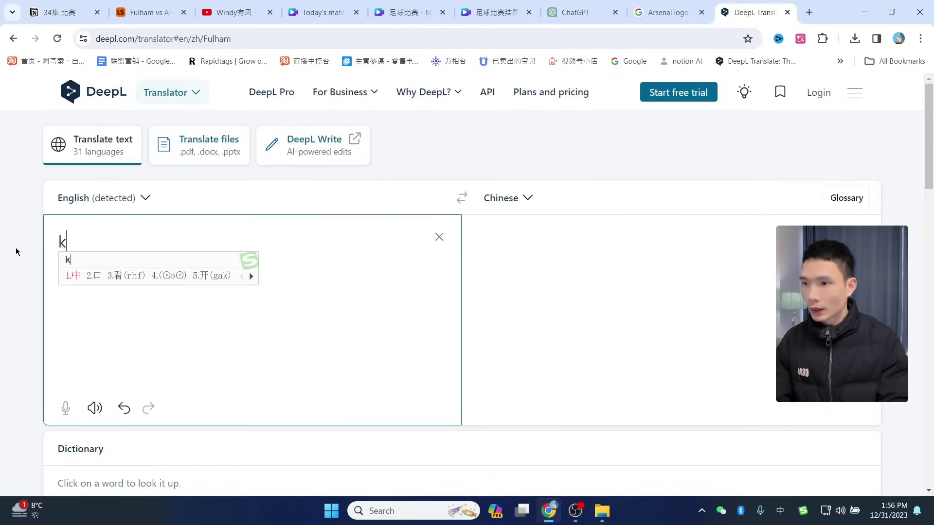
{"action": "type", "text": "oushao"}
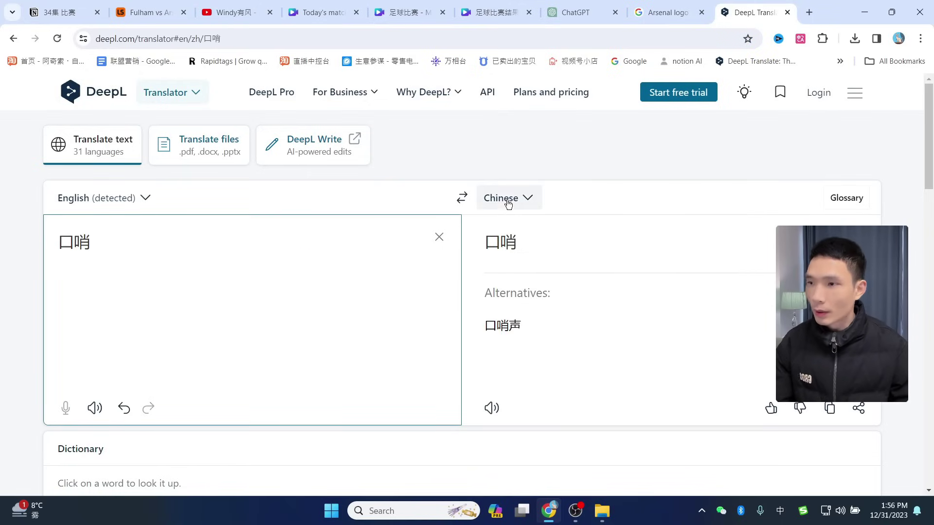
{"action": "left_click", "coordinate": [462, 197]}
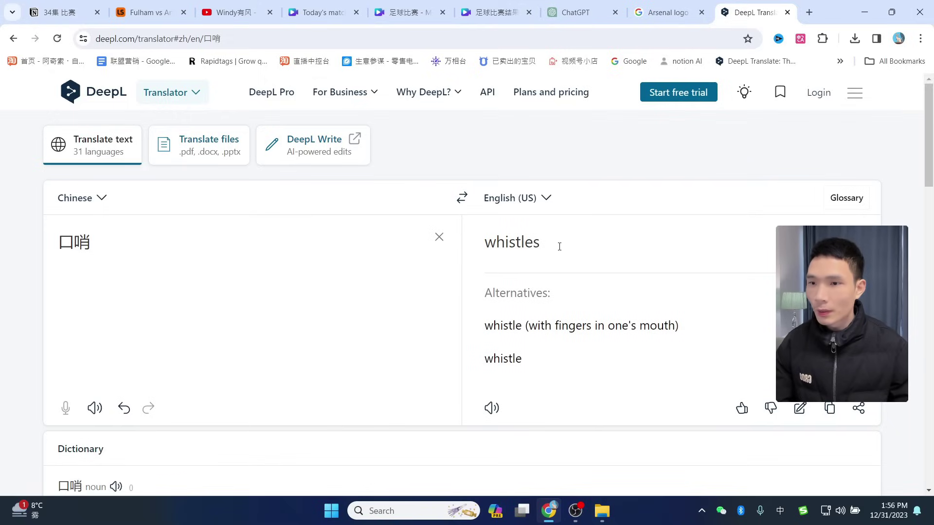
{"action": "left_click", "coordinate": [479, 243]}
{"action": "left_click", "coordinate": [488, 358]}
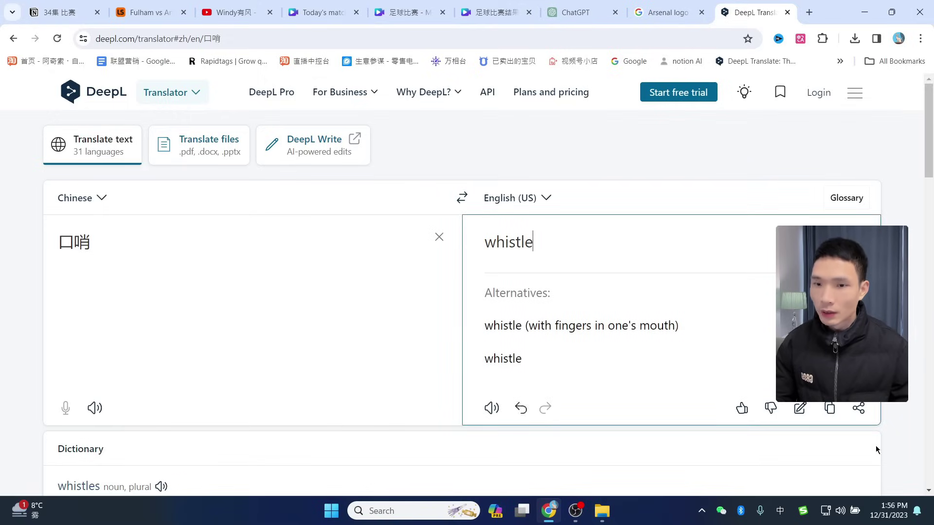
Switch to the Today's matches! design in Canva and browse the element library's graphics for "whistle"
{"action": "key", "text": "ctrl+4"}
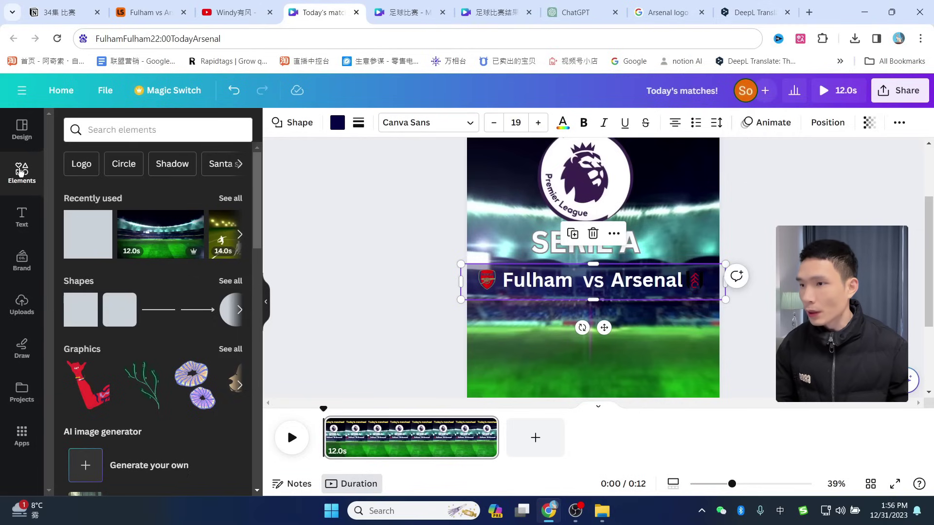
{"action": "left_click", "coordinate": [107, 131]}
{"action": "type", "text": "whistle"}
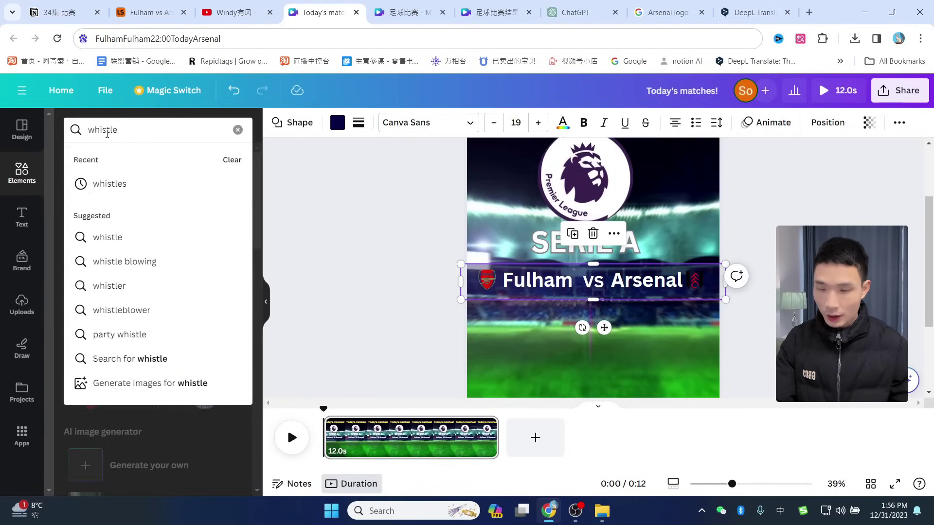
{"action": "key", "text": "Return"}
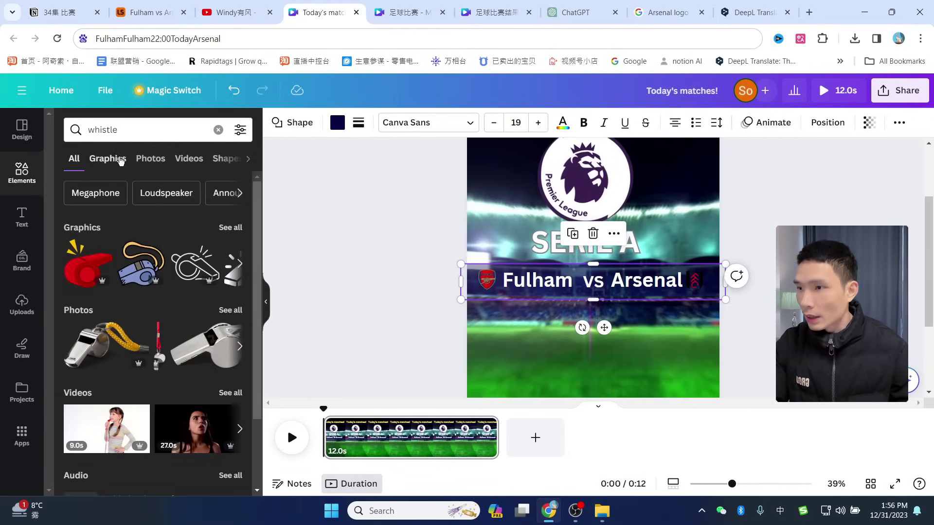
{"action": "left_click", "coordinate": [108, 159]}
{"action": "scroll", "coordinate": [180, 290], "scroll_direction": "down", "scroll_amount": 2}
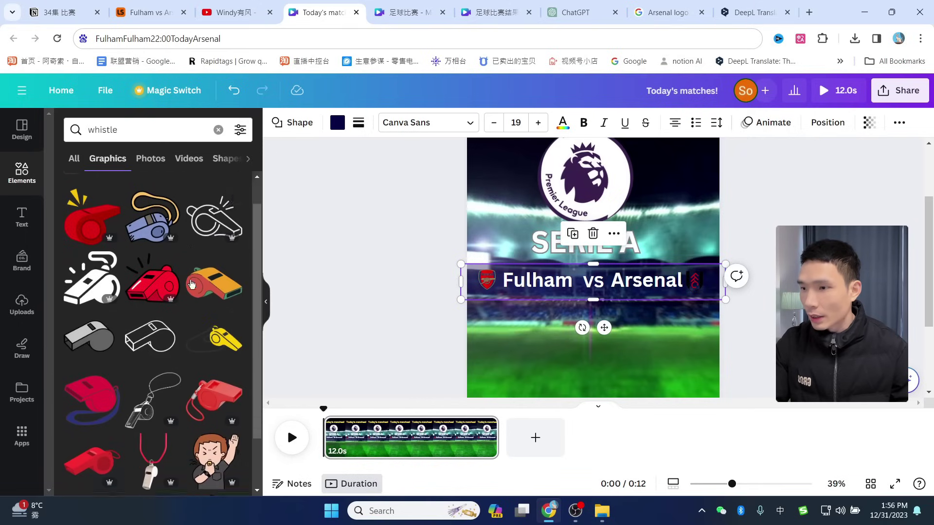
{"action": "scroll", "coordinate": [180, 290], "scroll_direction": "down", "scroll_amount": 2}
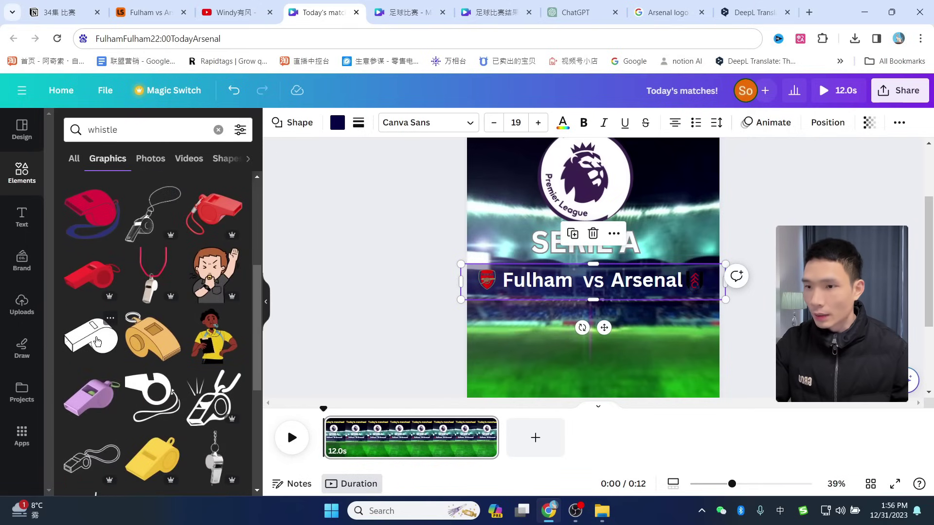
Add the white whistle graphic to the page, shrink it to icon size and place it below the Arsenal crest
{"action": "left_click", "coordinate": [97, 341]}
{"action": "left_click_drag", "start_coordinate": [626, 267], "coordinate": [585, 284]}
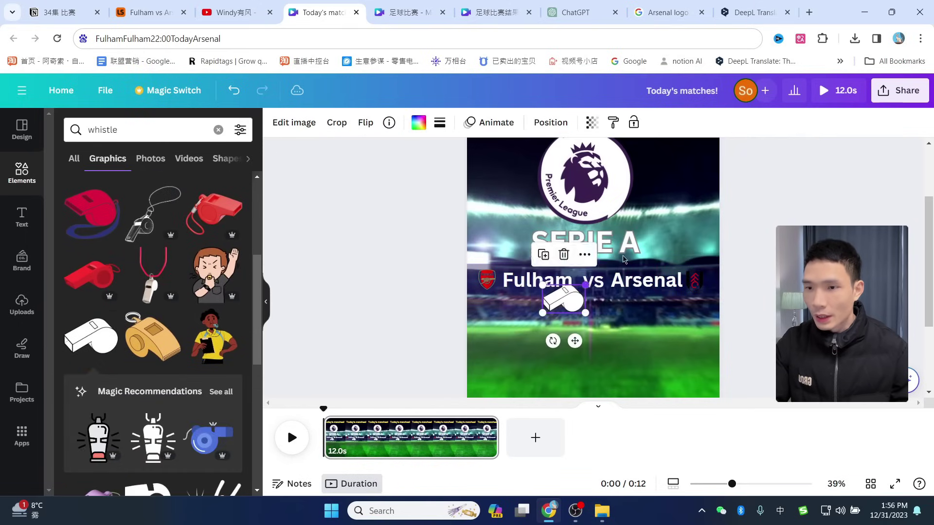
{"action": "scroll", "coordinate": [642, 230], "scroll_direction": "down", "scroll_amount": 3}
{"action": "left_click_drag", "start_coordinate": [564, 188], "coordinate": [506, 208]}
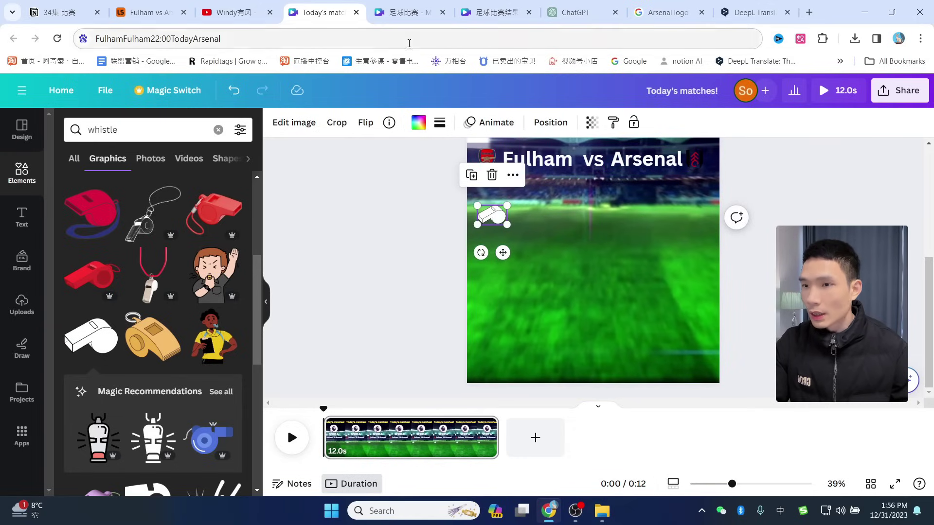
Copy the referee's name from the match info on the LiveScore page
{"action": "left_click", "coordinate": [164, 6]}
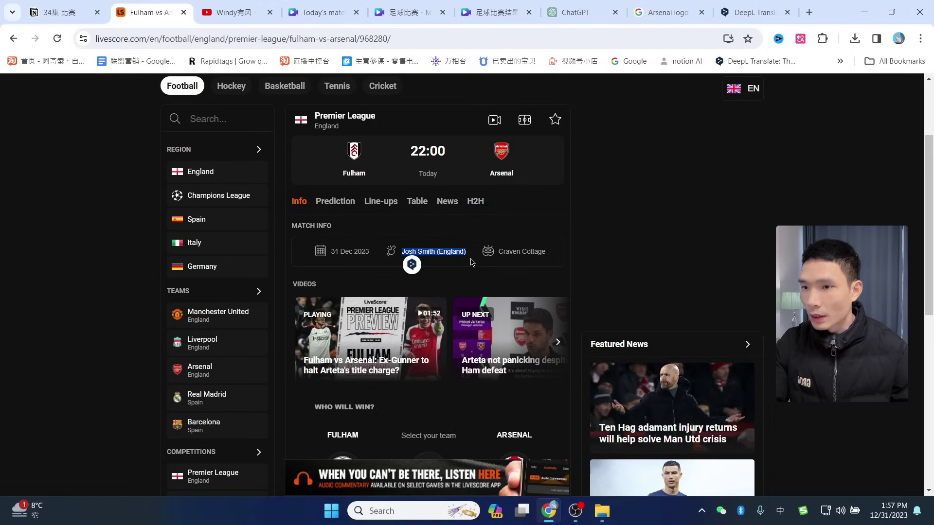
{"action": "right_click", "coordinate": [442, 255]}
{"action": "left_click", "coordinate": [480, 267]}
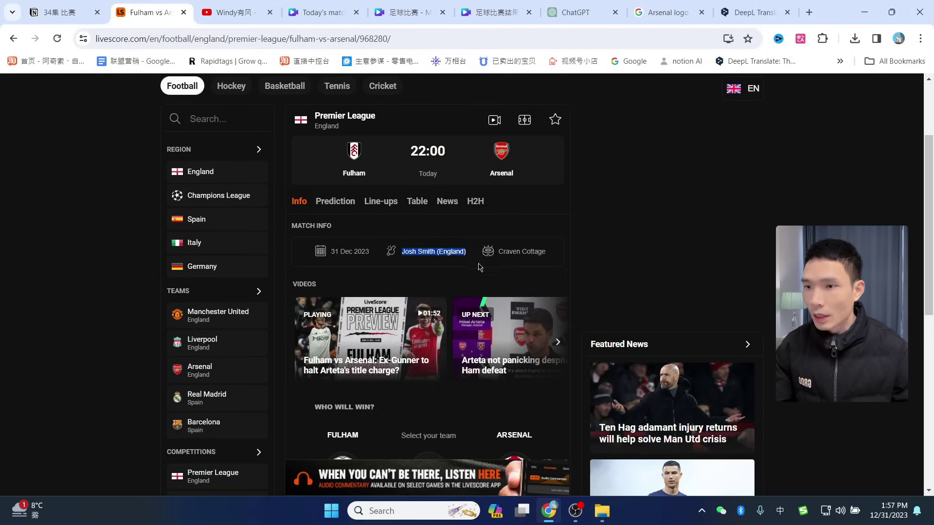
Add a subheading in Canva containing the copied referee's name and widen its box so the text fits on one line
{"action": "left_click", "coordinate": [318, 12]}
{"action": "left_click", "coordinate": [22, 216]}
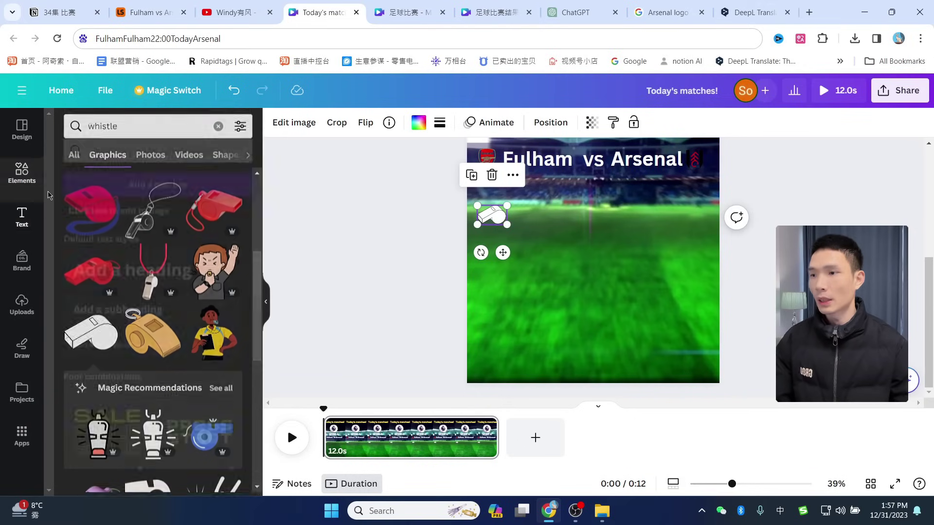
{"action": "left_click", "coordinate": [146, 289]}
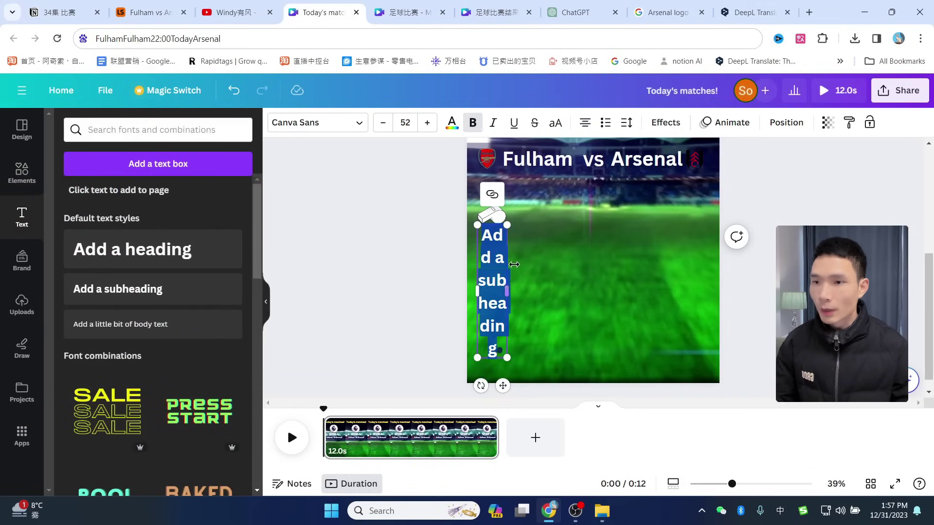
{"action": "left_click_drag", "start_coordinate": [510, 291], "coordinate": [645, 277]}
{"action": "key", "text": "ctrl+v"}
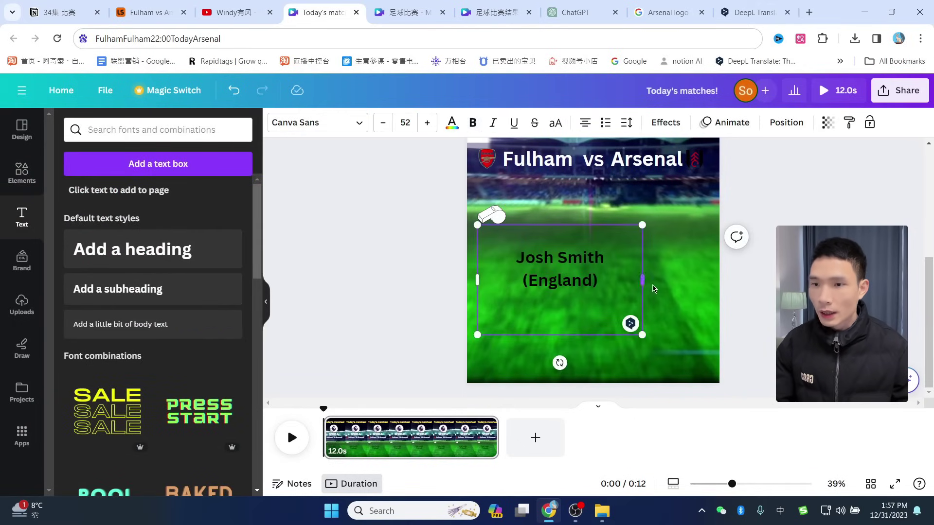
{"action": "left_click_drag", "start_coordinate": [642, 280], "coordinate": [689, 270]}
Colour the referee line white and move it beside the whistle icon
{"action": "left_click", "coordinate": [452, 125]}
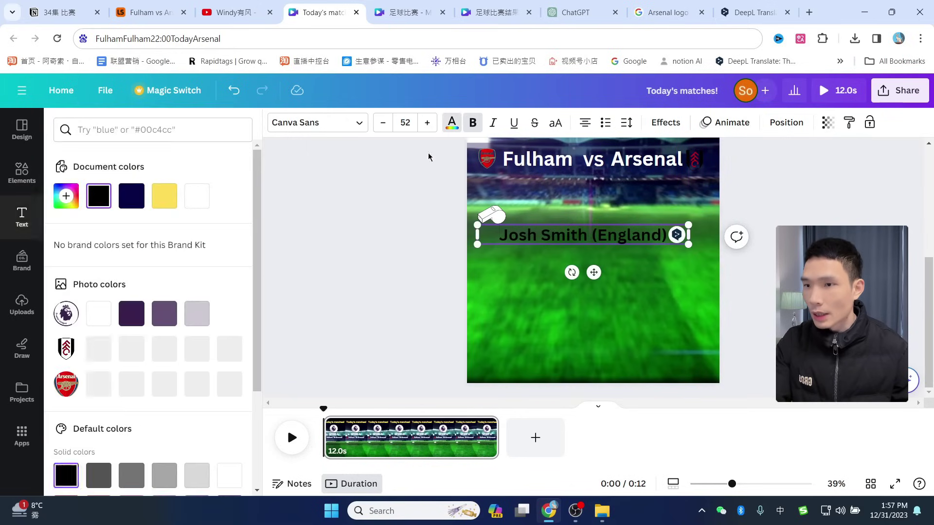
{"action": "left_click", "coordinate": [195, 197]}
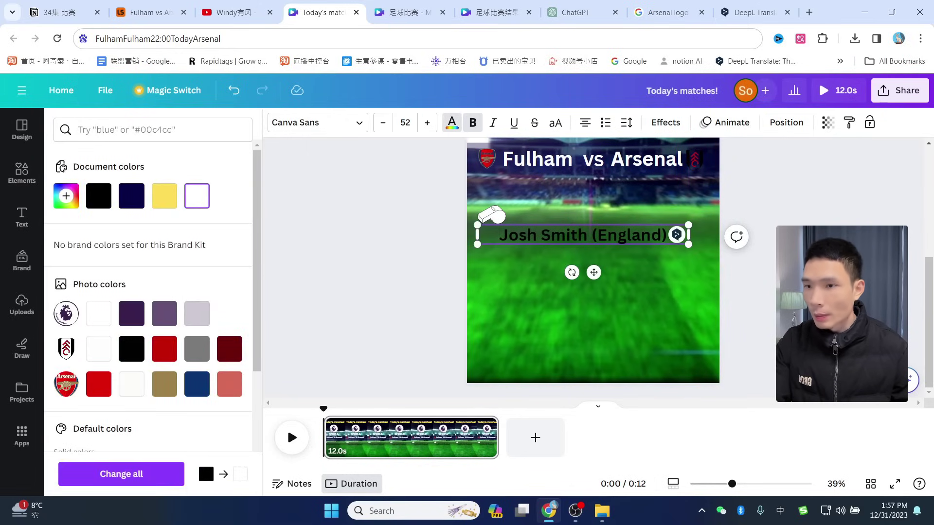
{"action": "left_click", "coordinate": [447, 129]}
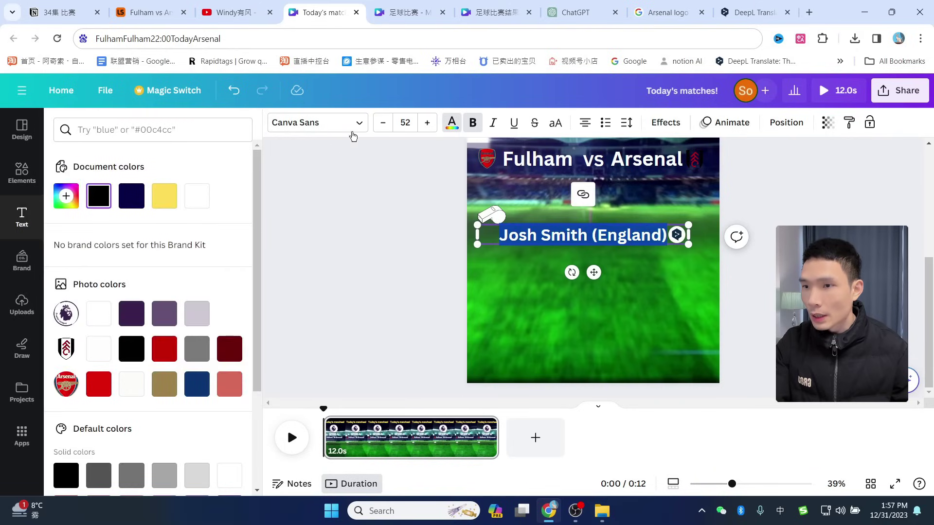
{"action": "left_click", "coordinate": [196, 196]}
{"action": "left_click", "coordinate": [581, 262]}
{"action": "left_click_drag", "start_coordinate": [581, 234], "coordinate": [598, 216]}
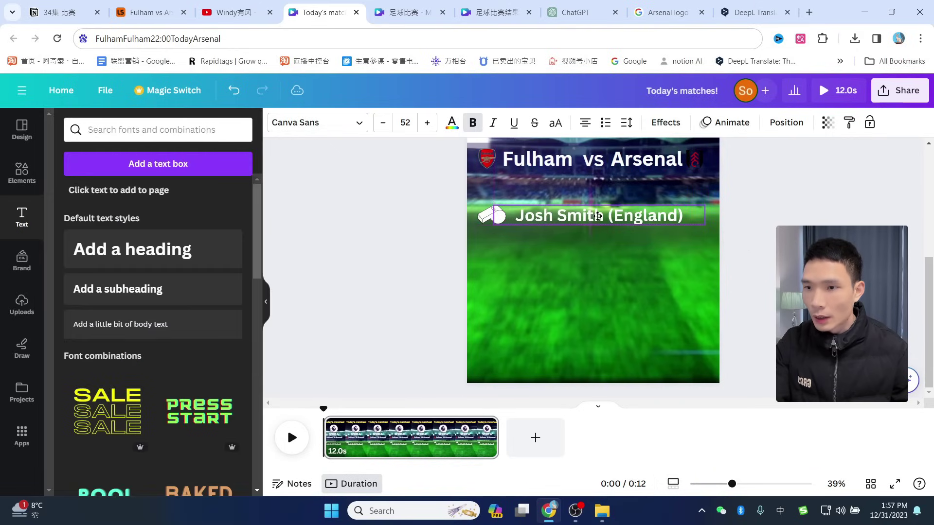
Copy the stadium name Craven Cottage from the LiveScore match info and return to the Canva design
{"action": "key", "text": "ctrl+2"}
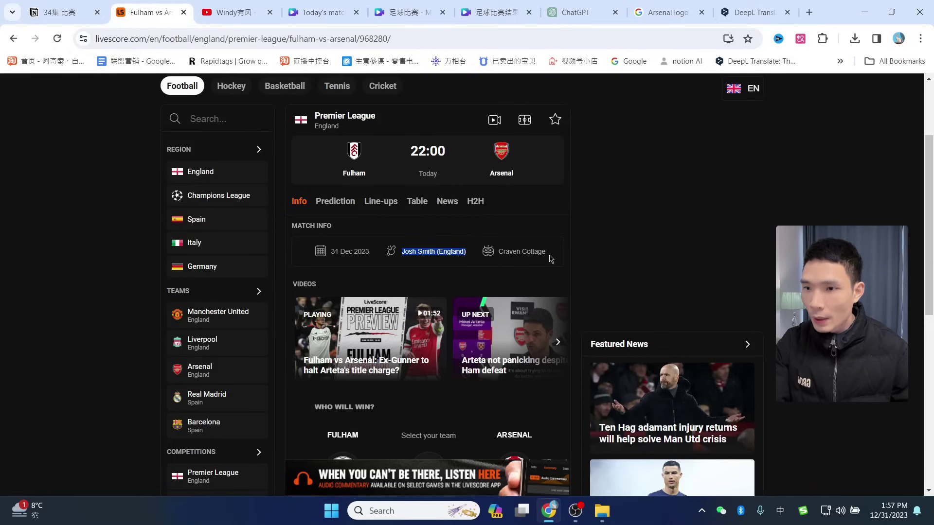
{"action": "left_click_drag", "start_coordinate": [551, 259], "coordinate": [516, 259]}
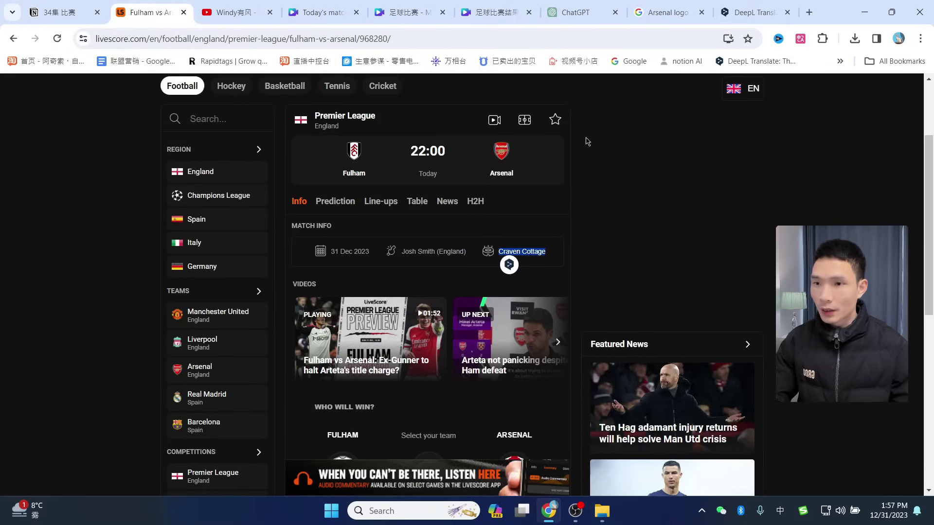
{"action": "left_click", "coordinate": [324, 13]}
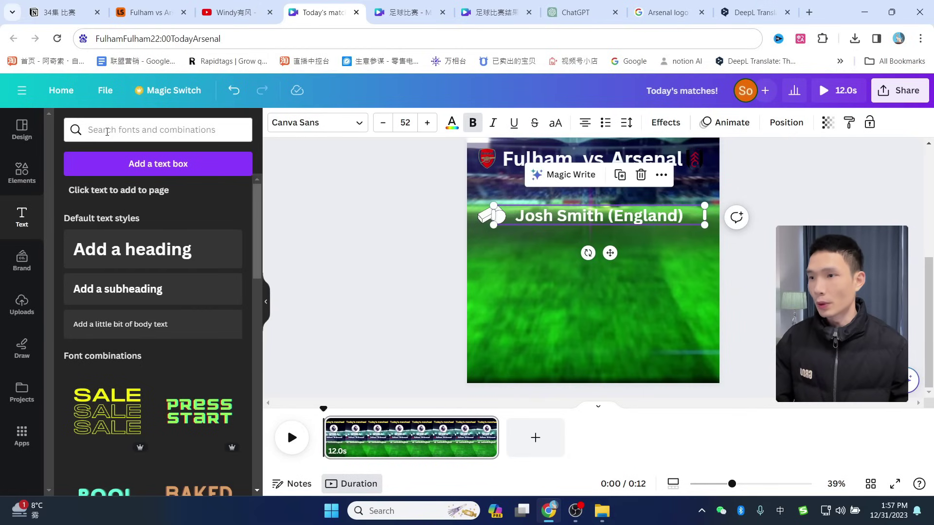
Replace the whistle search with "soccer field" and show only the graphics results
{"action": "left_click", "coordinate": [21, 171]}
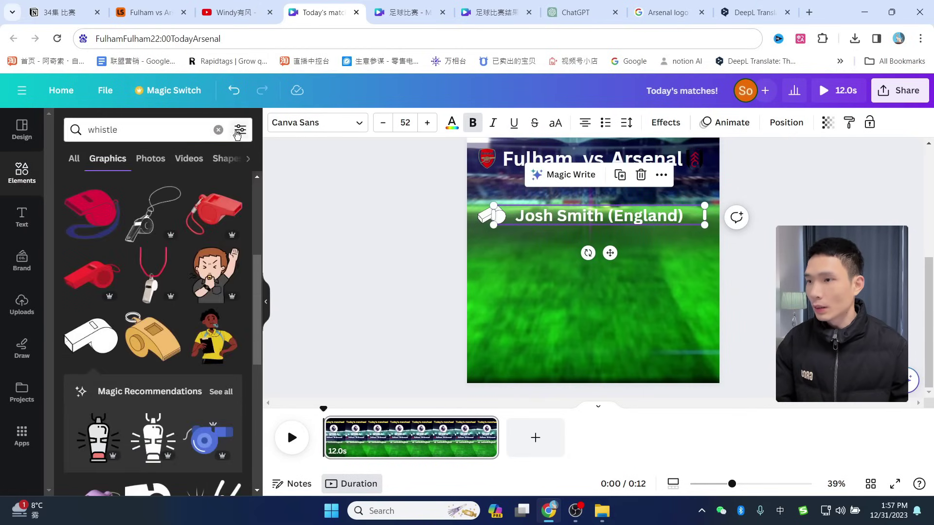
{"action": "left_click", "coordinate": [218, 130]}
{"action": "left_click", "coordinate": [105, 213]}
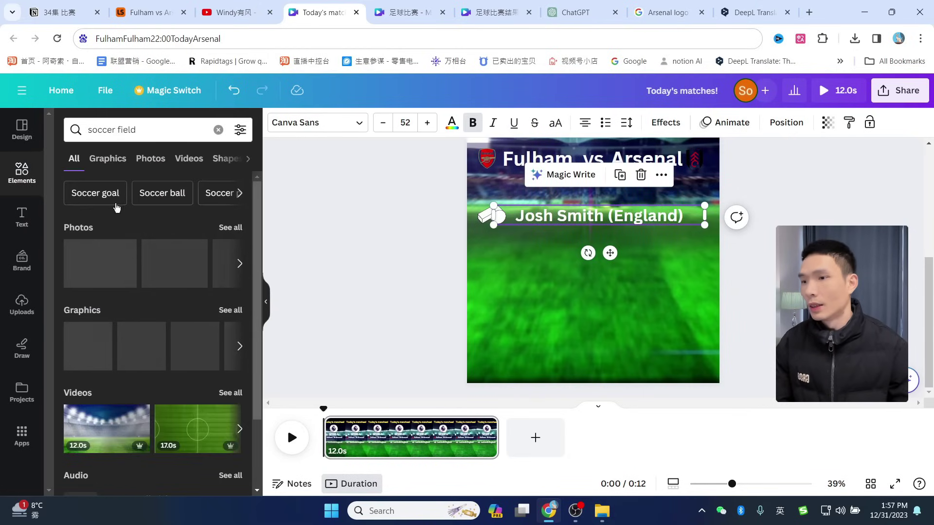
{"action": "left_click", "coordinate": [108, 159]}
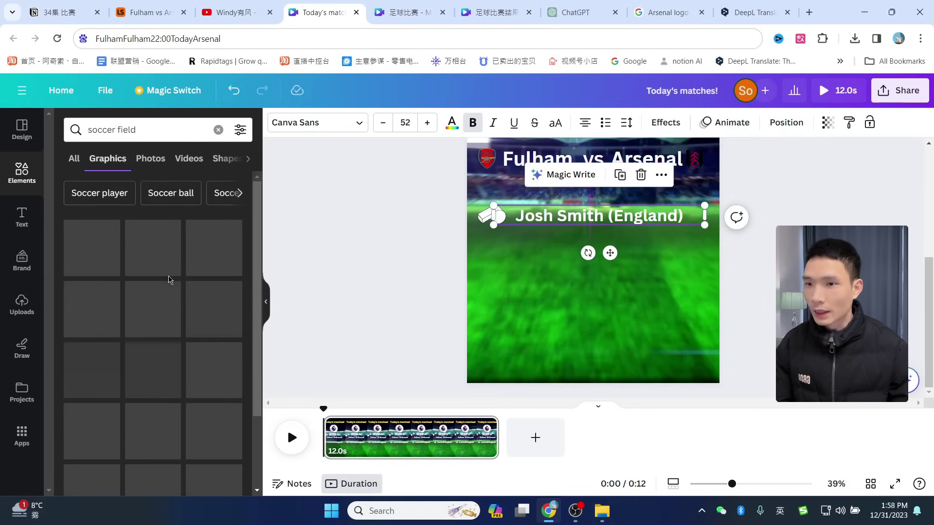
Add the outlined soccer pitch graphic, colour it white, turn it to landscape, and place it at icon size below the whistle
{"action": "left_click", "coordinate": [245, 249]}
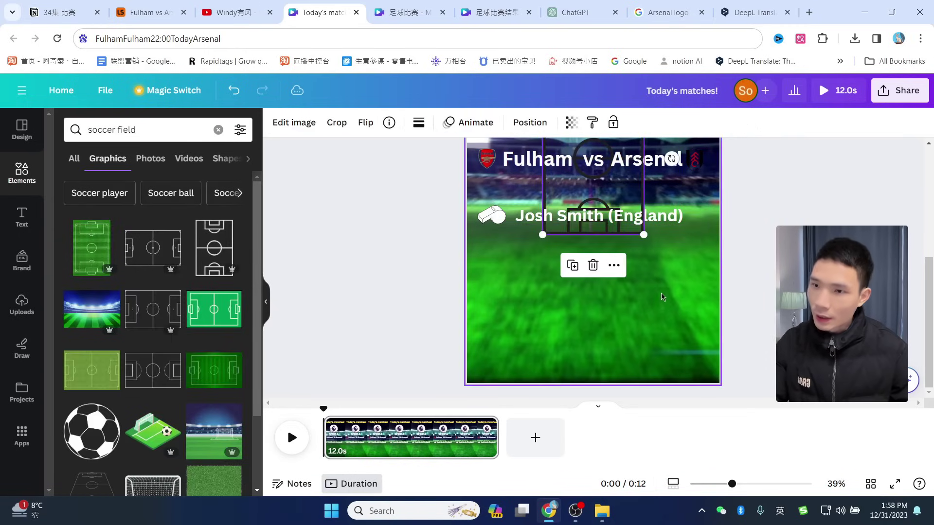
{"action": "left_click_drag", "start_coordinate": [592, 196], "coordinate": [534, 336]}
{"action": "left_click", "coordinate": [420, 124]}
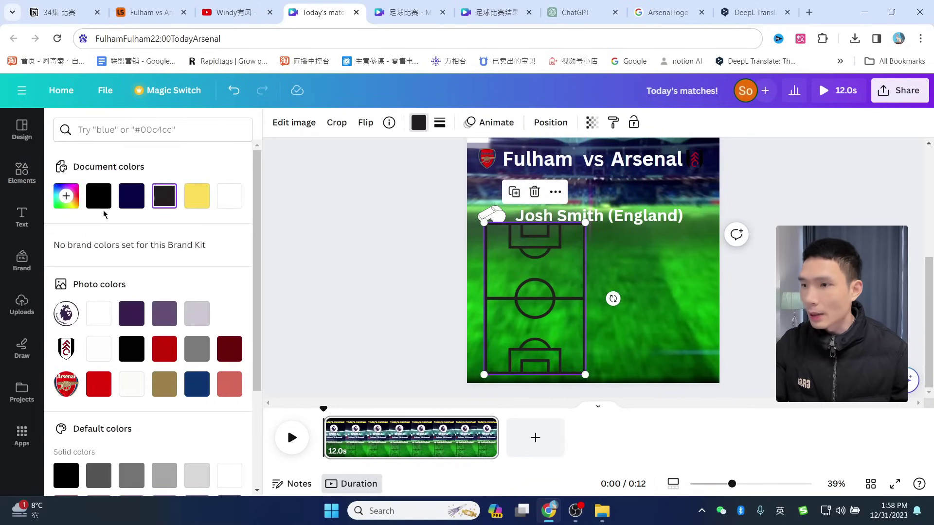
{"action": "left_click", "coordinate": [228, 197]}
{"action": "mouse_move", "coordinate": [535, 344]}
{"action": "left_mouse_down"}
{"action": "mouse_move", "coordinate": [514, 344]}
{"action": "mouse_move", "coordinate": [539, 341]}
{"action": "left_mouse_up"}
{"action": "left_click_drag", "start_coordinate": [607, 242], "coordinate": [498, 252]}
Duplicate the referee text line and place the copy beside the soccer pitch icon
{"action": "left_click", "coordinate": [580, 222]}
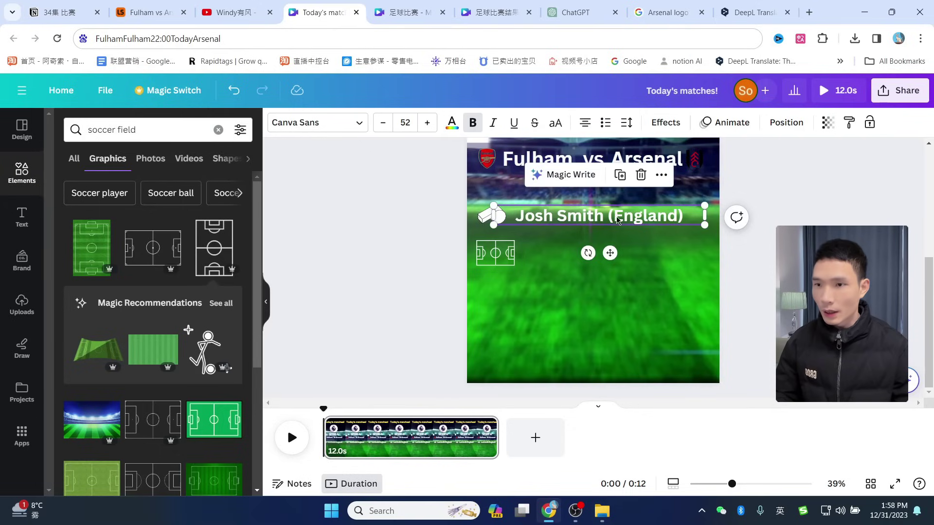
{"action": "key", "text": "ctrl+d"}
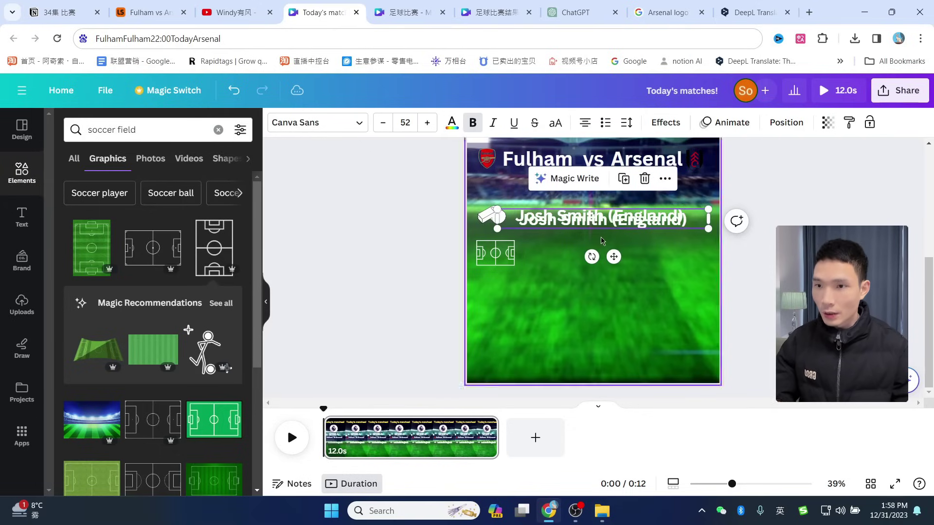
{"action": "left_click_drag", "start_coordinate": [592, 219], "coordinate": [595, 252]}
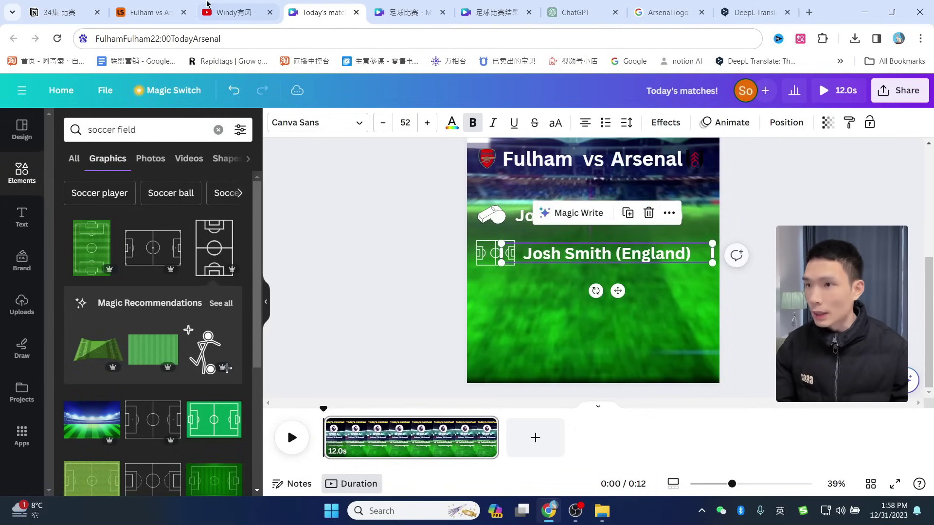
Replace the duplicated text beside the soccer pitch icon with the stadium name "Craven Cottage"
{"action": "left_click", "coordinate": [151, 12]}
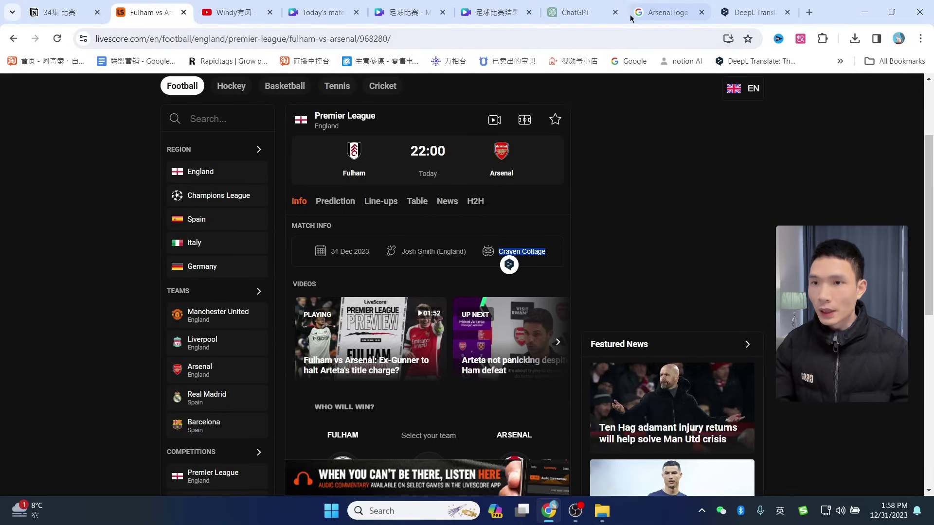
{"action": "left_click", "coordinate": [481, 12]}
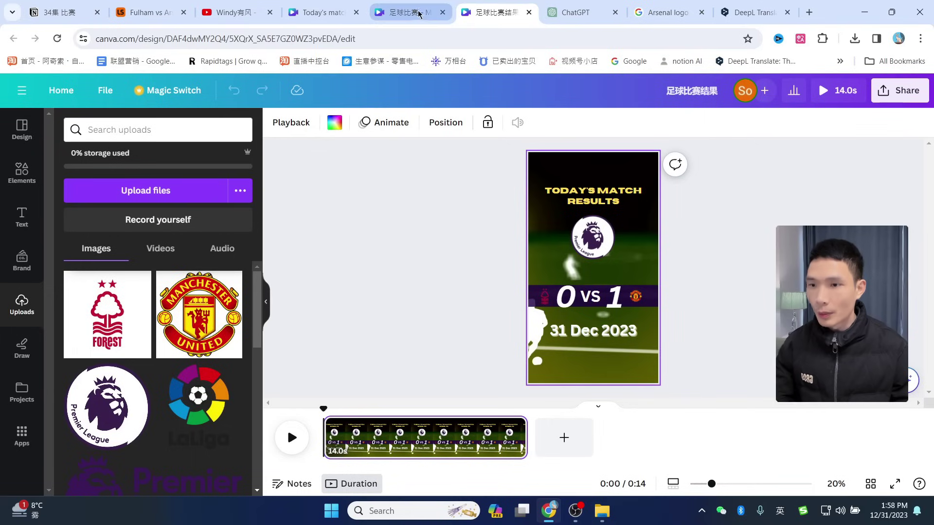
{"action": "left_click", "coordinate": [319, 13]}
{"action": "triple_click", "coordinate": [556, 254]}
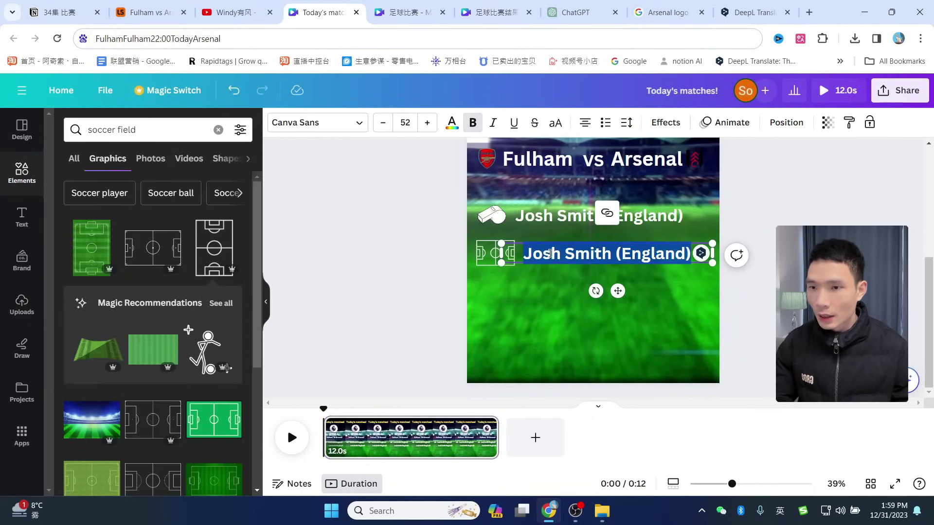
{"action": "type", "text": "Craven Cottage"}
{"action": "key", "text": "Escape"}
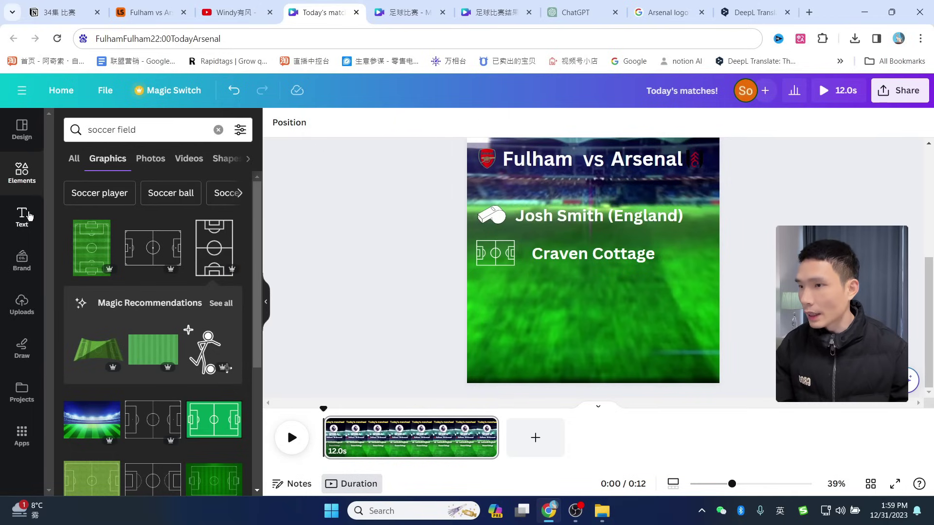
Add a rounded square shape and stretch it into a slim bar behind the referee's name beside the whistle
{"action": "left_click", "coordinate": [27, 184]}
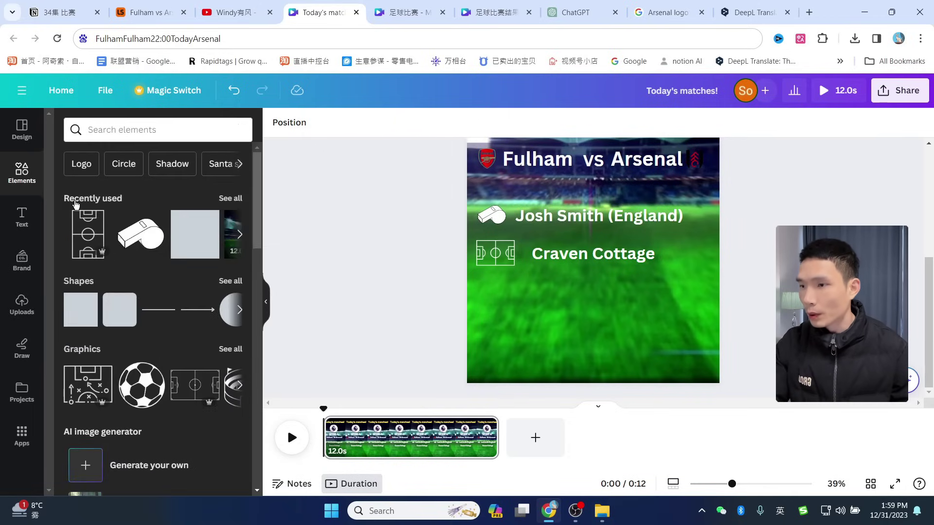
{"action": "left_click", "coordinate": [119, 312]}
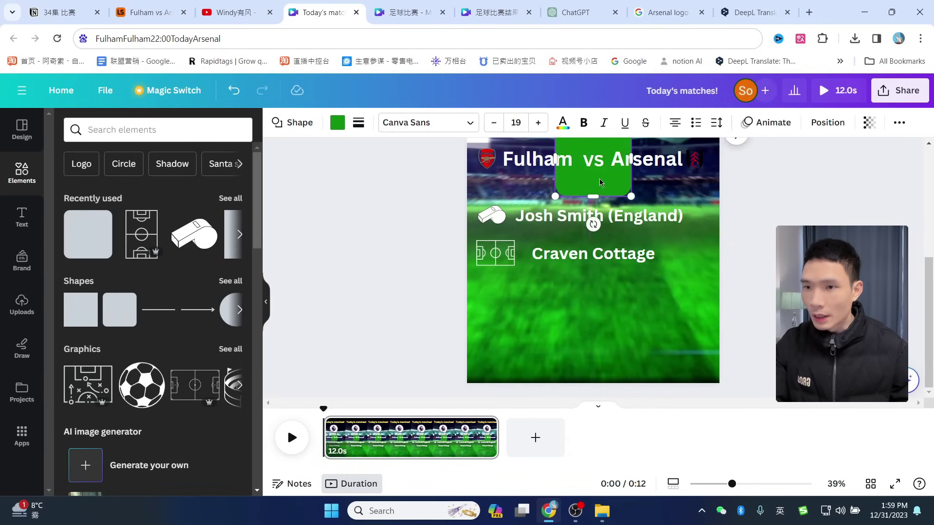
{"action": "left_click_drag", "start_coordinate": [599, 182], "coordinate": [500, 229]}
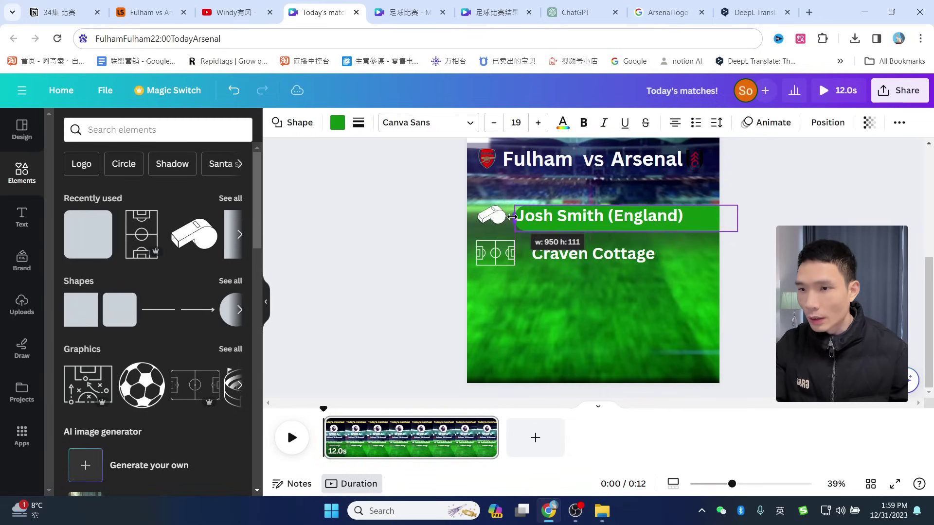
{"action": "left_click_drag", "start_coordinate": [509, 216], "coordinate": [510, 217]}
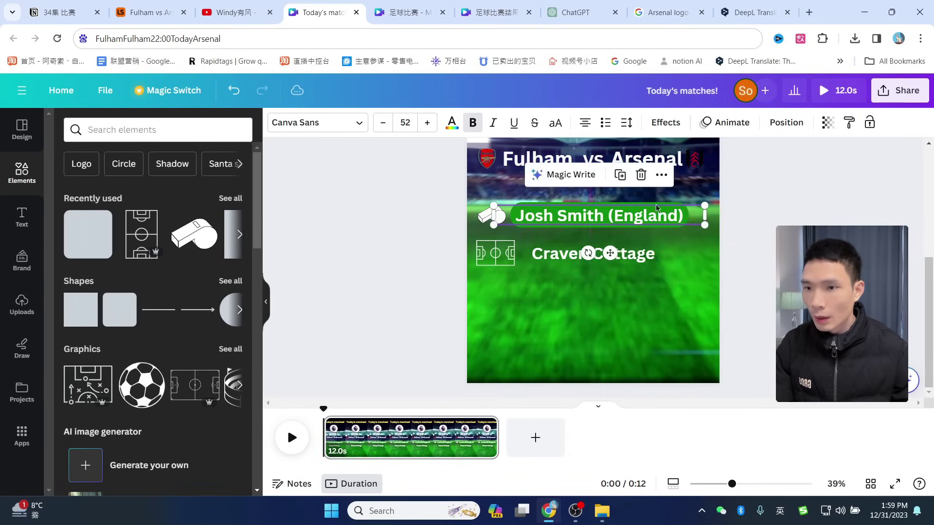
Shift the referee text off the bar to reach the shape, and recolour the bar with the document's dark navy
{"action": "left_click", "coordinate": [679, 239]}
{"action": "left_click_drag", "start_coordinate": [672, 218], "coordinate": [672, 233]}
{"action": "left_click", "coordinate": [633, 215]}
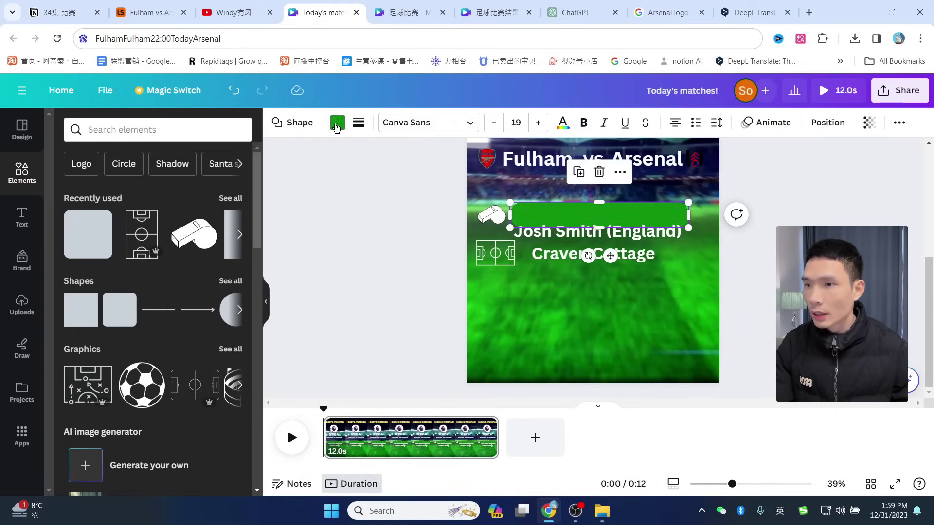
{"action": "left_click", "coordinate": [340, 123]}
{"action": "left_click", "coordinate": [164, 196]}
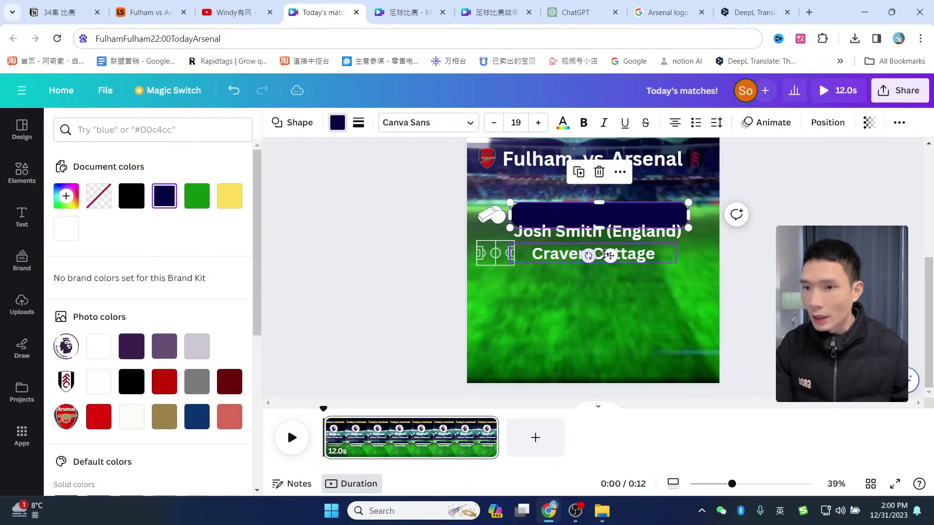
{"action": "mouse_move", "coordinate": [625, 238]}
{"action": "left_mouse_down"}
{"action": "mouse_move", "coordinate": [628, 217]}
{"action": "mouse_move", "coordinate": [628, 228]}
{"action": "left_mouse_up"}
{"action": "left_click", "coordinate": [666, 216]}
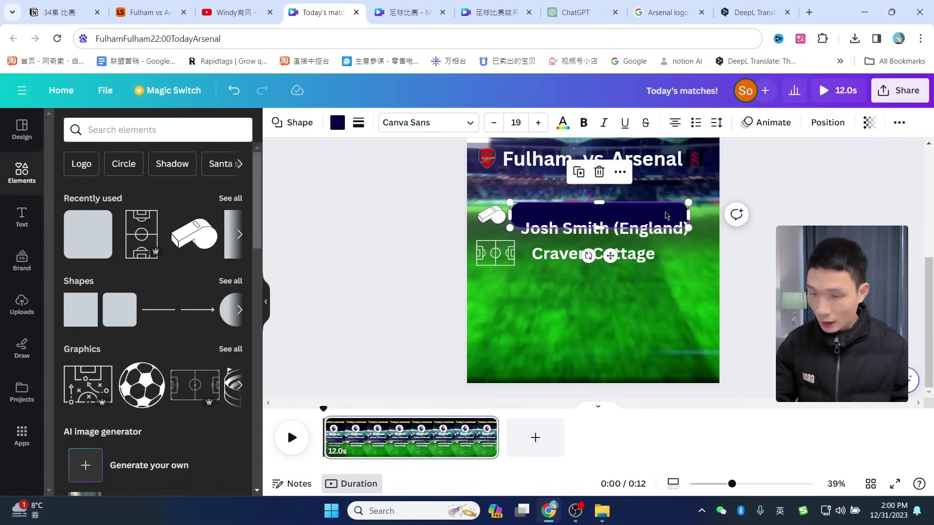
Duplicate the navy bar, place the copy over the stadium name beside the pitch icon, and centre the referee text on the original bar
{"action": "key", "text": "ctrl+d"}
{"action": "left_click_drag", "start_coordinate": [650, 265], "coordinate": [641, 226]}
{"action": "left_click", "coordinate": [645, 259]}
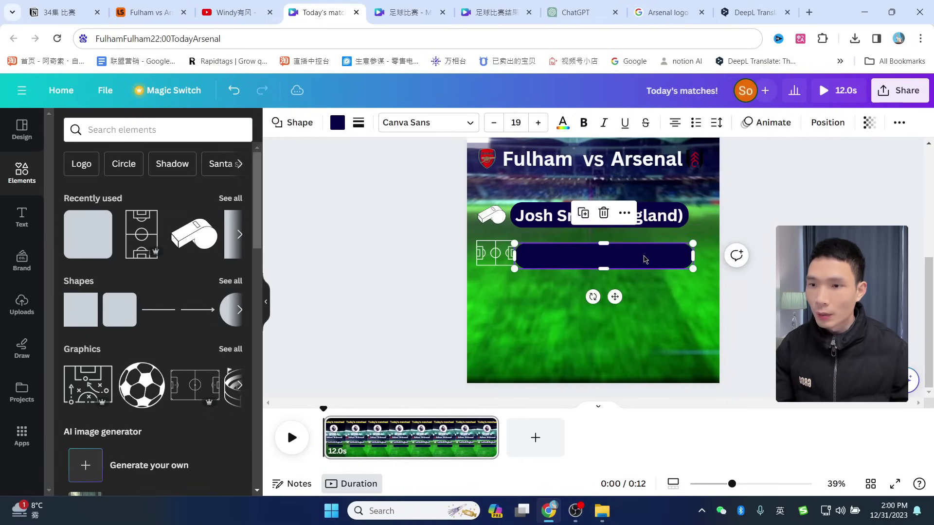
{"action": "left_click_drag", "start_coordinate": [645, 258], "coordinate": [648, 257]}
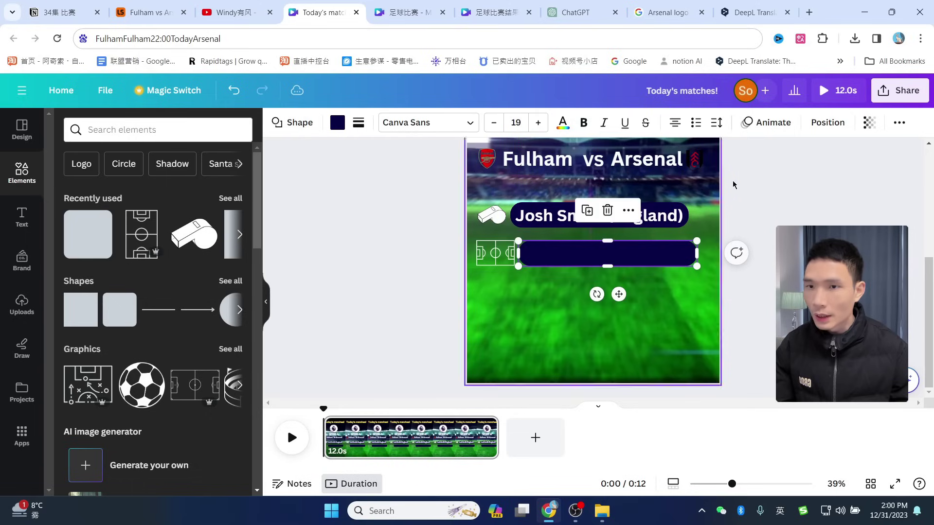
Move the copied bar beneath the "Craven Cottage" text in the layer order and shorten it to fit the stadium name
{"action": "left_click", "coordinate": [827, 123]}
{"action": "left_click_drag", "start_coordinate": [146, 200], "coordinate": [161, 395]}
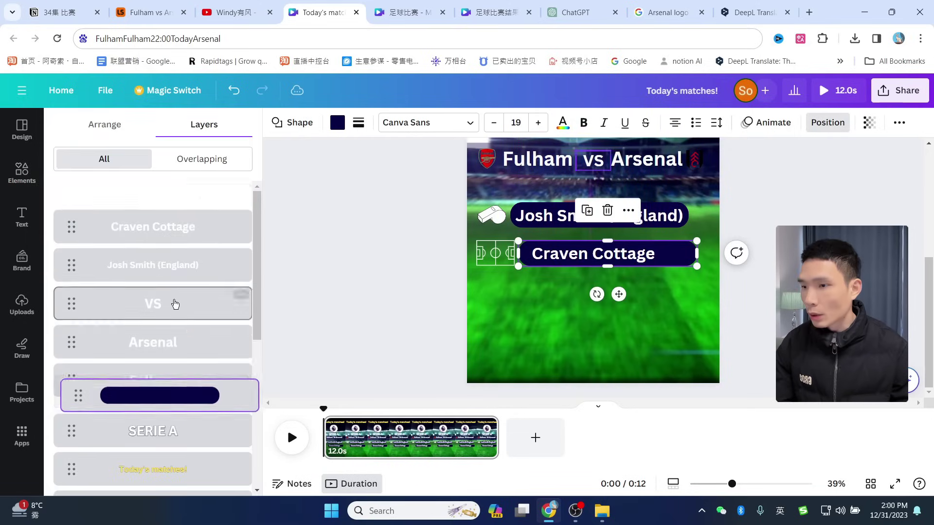
{"action": "left_click_drag", "start_coordinate": [175, 304], "coordinate": [175, 304]}
{"action": "left_click", "coordinate": [827, 123]}
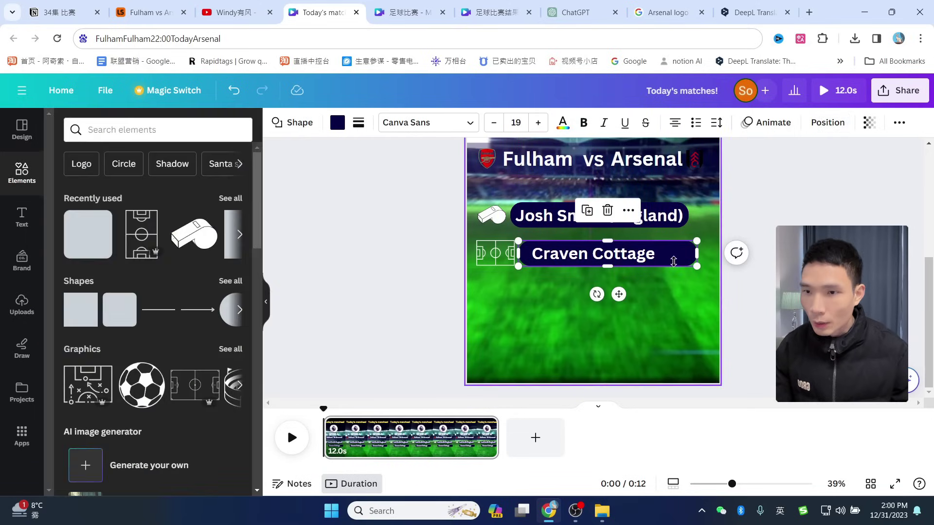
{"action": "left_click_drag", "start_coordinate": [697, 254], "coordinate": [667, 254]}
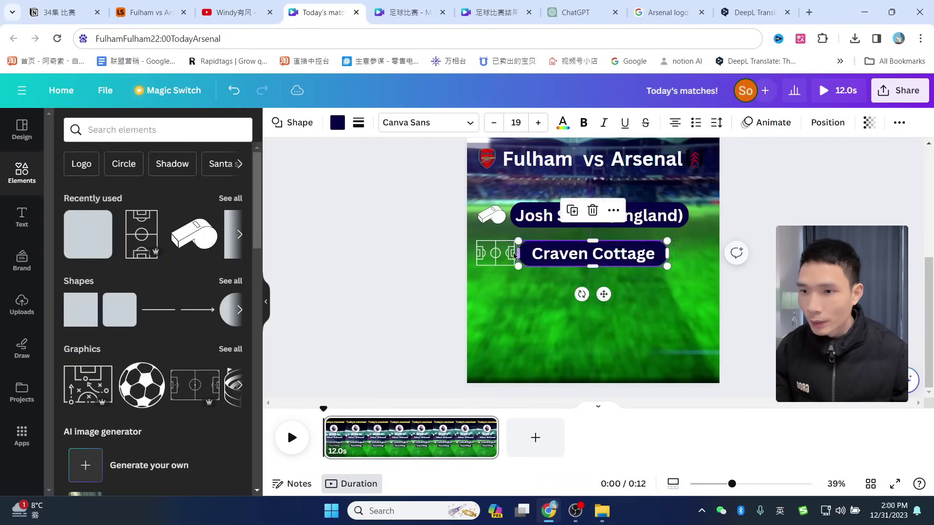
Check the match date on the LiveScore page and add the heading "31 Dec 2023" below the Craven Cottage line in the Canva design
{"action": "key", "text": "Escape"}
{"action": "scroll", "coordinate": [594, 267], "scroll_direction": "up", "scroll_amount": 1}
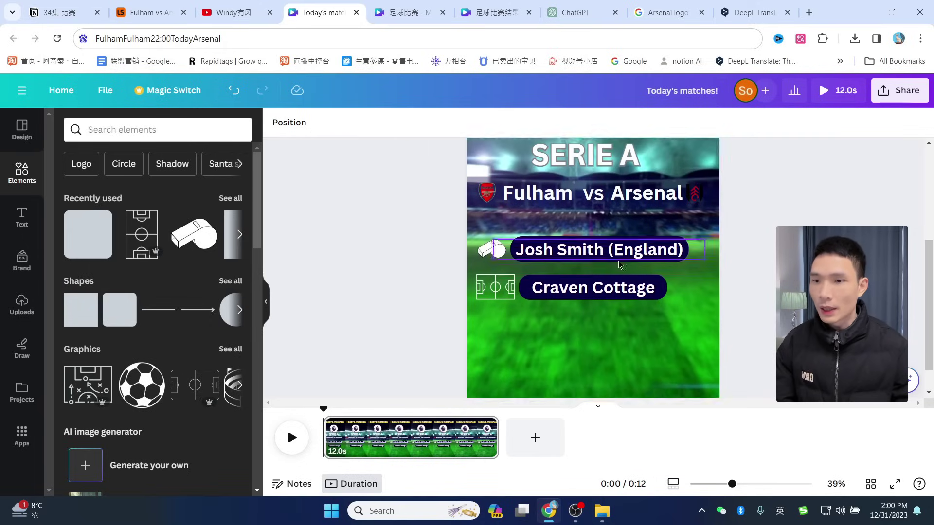
{"action": "left_click", "coordinate": [187, 8]}
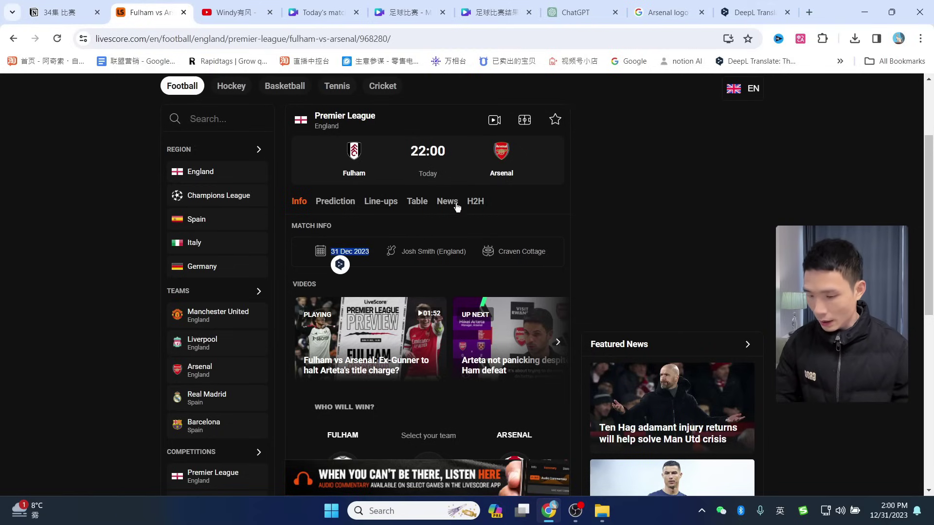
{"action": "left_click", "coordinate": [406, 12]}
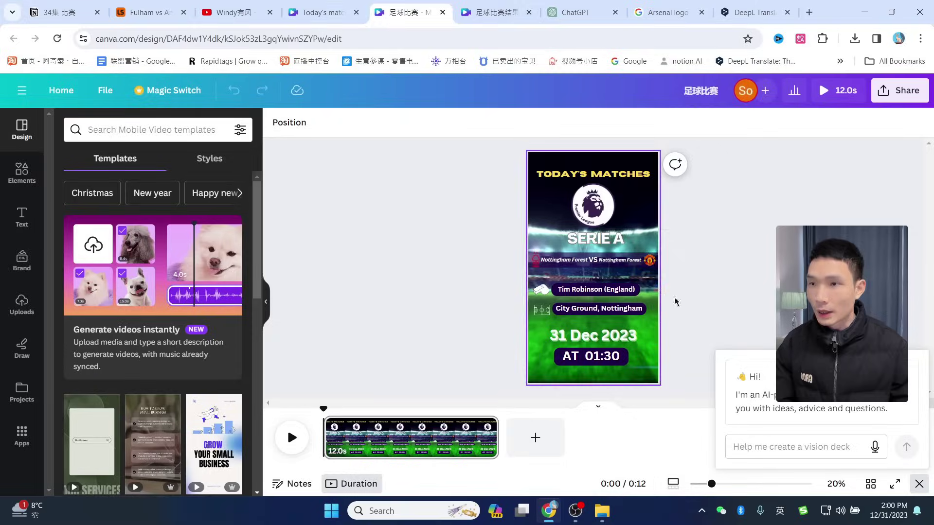
{"action": "left_click", "coordinate": [321, 12]}
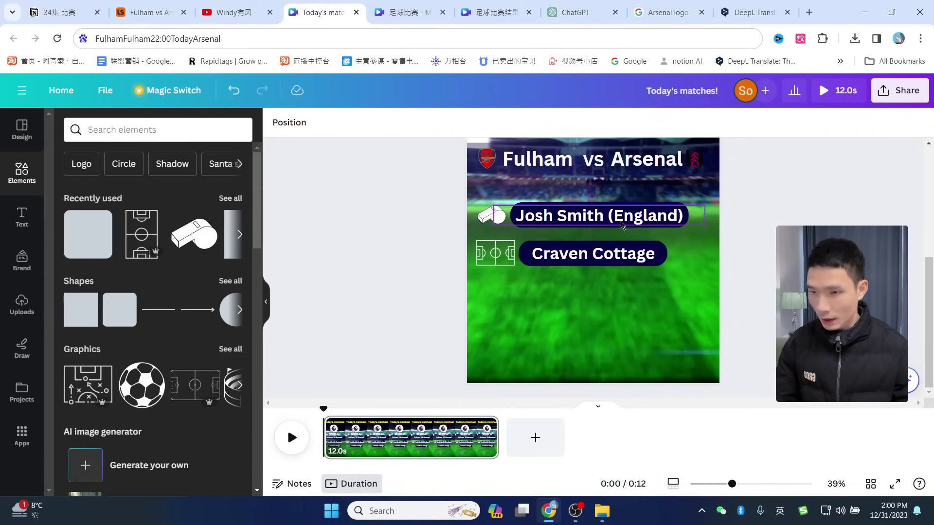
{"action": "left_click", "coordinate": [22, 220]}
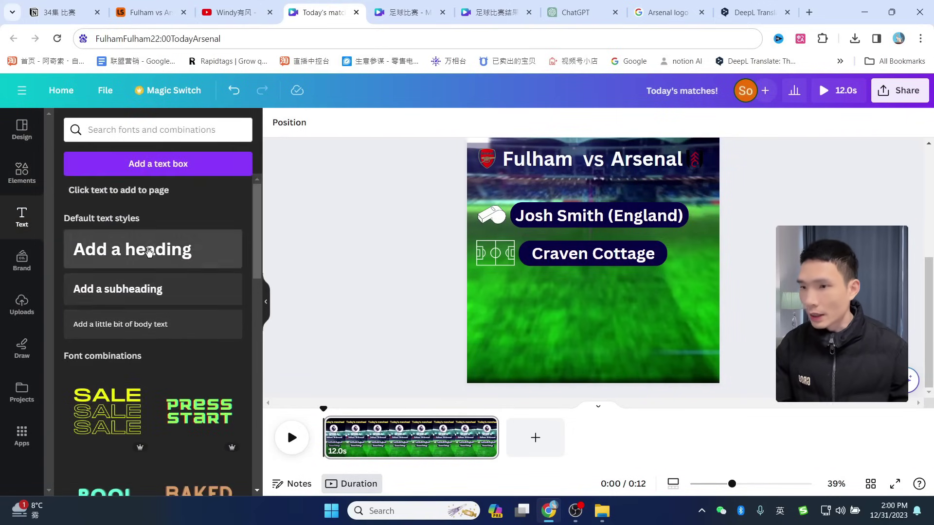
{"action": "type", "text": "31 Dec 2023"}
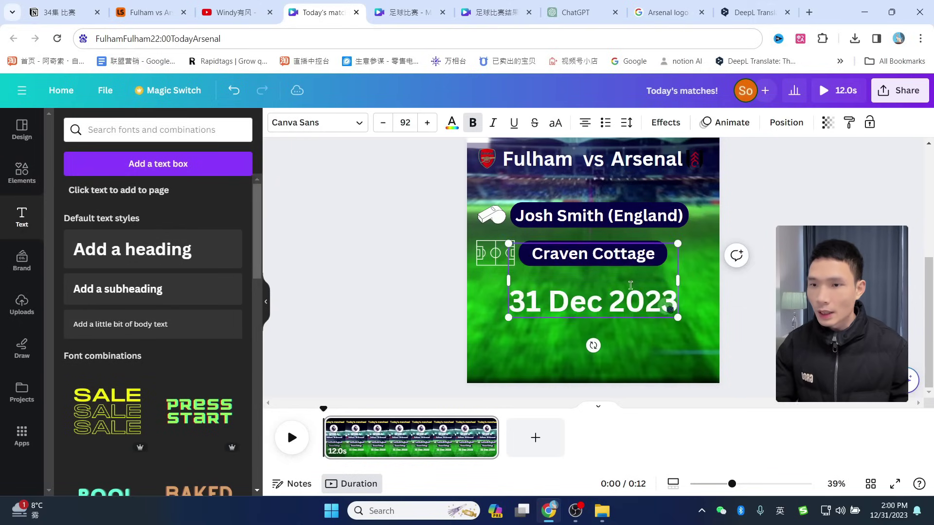
{"action": "left_click_drag", "start_coordinate": [517, 299], "coordinate": [550, 305]}
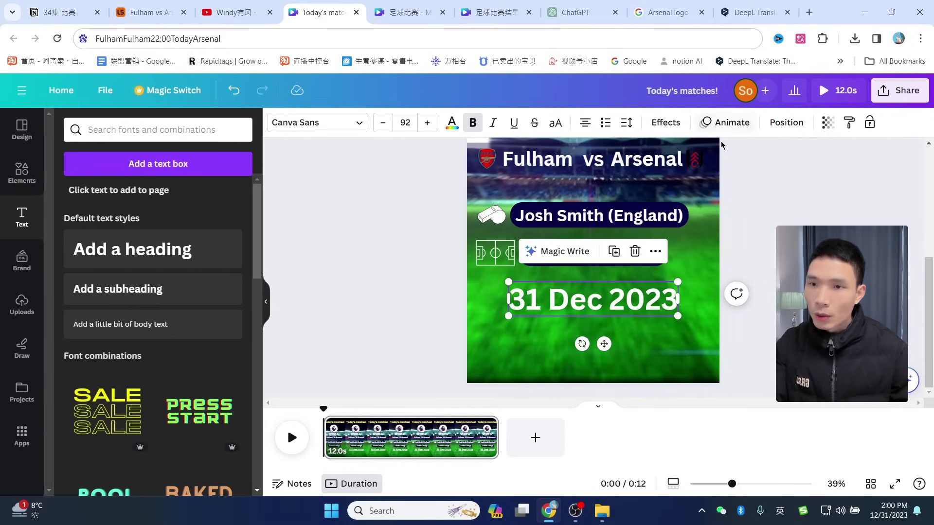
Apply the Outline text effect to the date heading with a dark outline colour
{"action": "left_click", "coordinate": [664, 125]}
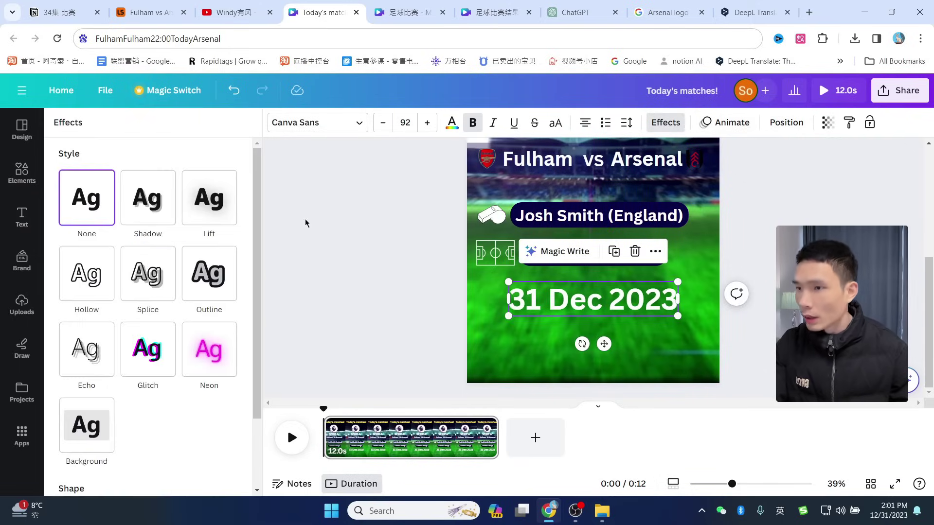
{"action": "left_click", "coordinate": [197, 207]}
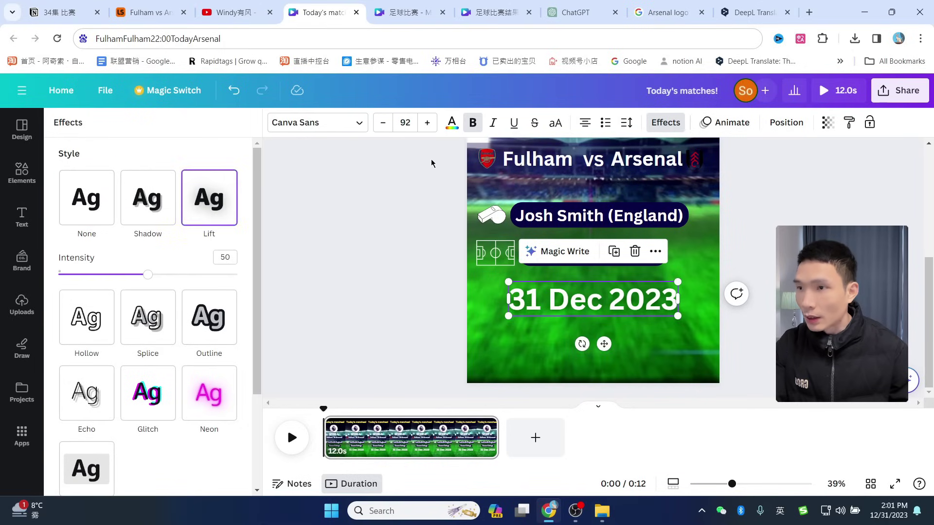
{"action": "left_click", "coordinate": [209, 317]}
{"action": "left_click", "coordinate": [228, 370]}
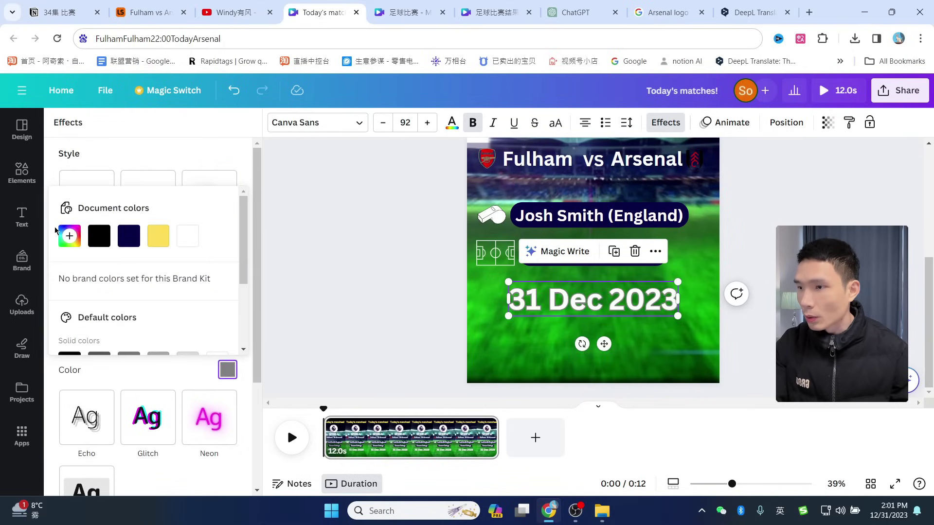
{"action": "left_click", "coordinate": [69, 236]}
{"action": "left_click", "coordinate": [130, 339]}
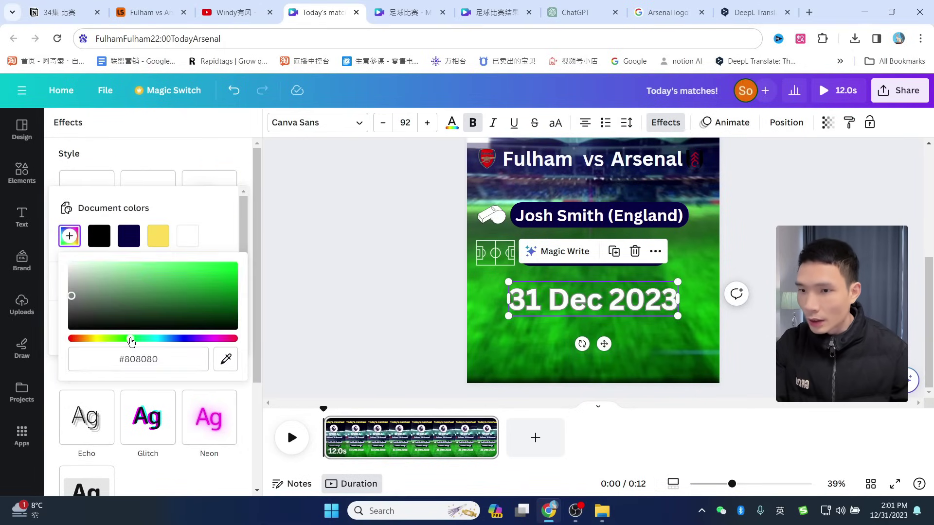
{"action": "mouse_move", "coordinate": [122, 293]}
{"action": "left_mouse_down"}
{"action": "mouse_move", "coordinate": [229, 282]}
{"action": "mouse_move", "coordinate": [120, 252]}
{"action": "left_mouse_up"}
{"action": "key", "text": "Escape"}
{"action": "key", "text": "Escape"}
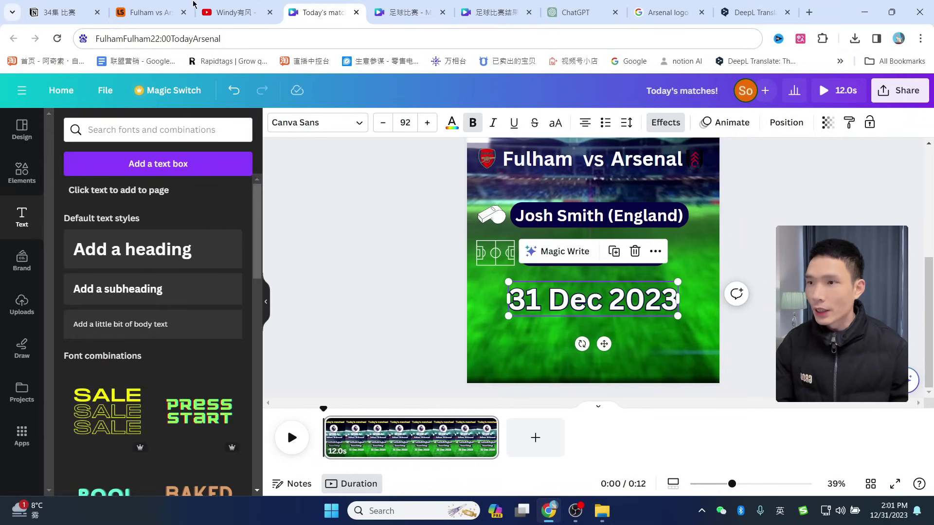
Look up the kick-off time on the LiveScore match page
{"action": "left_click", "coordinate": [68, 11]}
{"action": "left_click", "coordinate": [146, 12]}
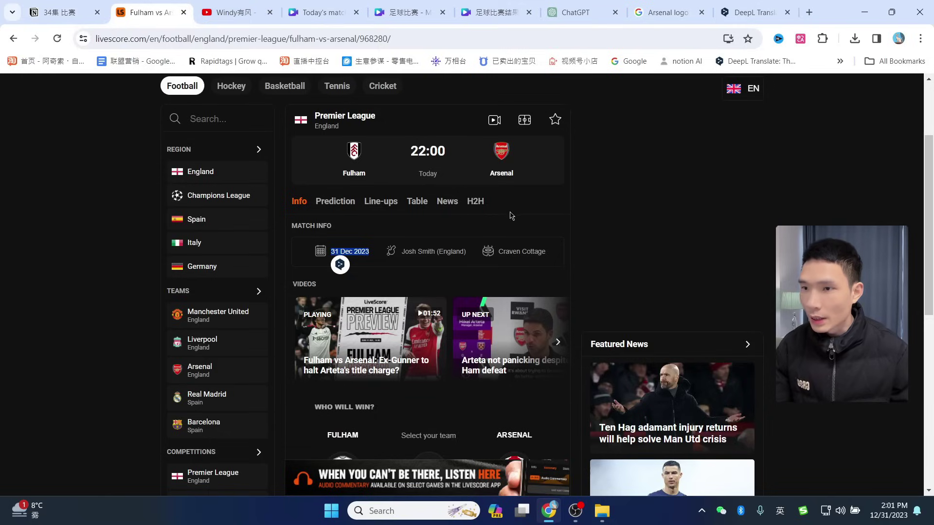
{"action": "left_click_drag", "start_coordinate": [454, 155], "coordinate": [413, 155]}
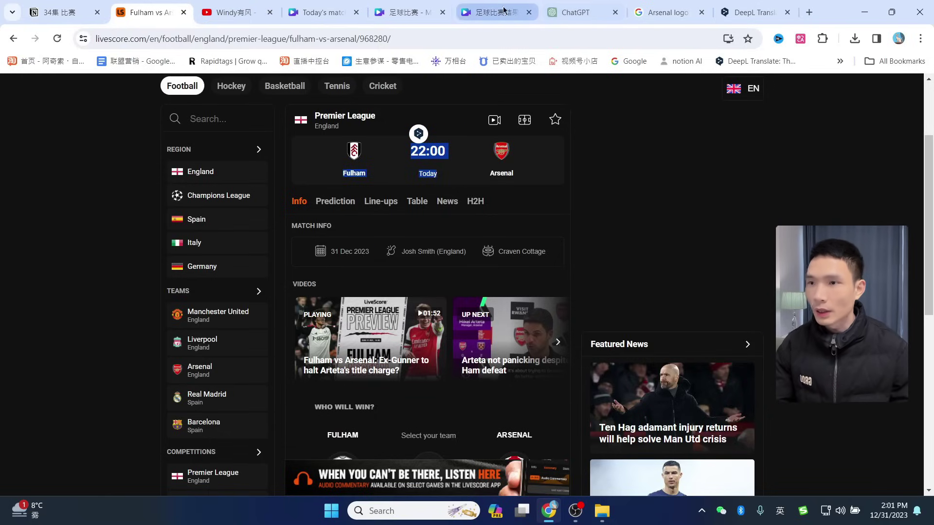
Back in the Canva design, add the subheading "AT 22:00" below the date and colour it white
{"action": "left_click", "coordinate": [292, 14]}
{"action": "left_click", "coordinate": [271, 35]}
{"action": "left_click", "coordinate": [118, 289]}
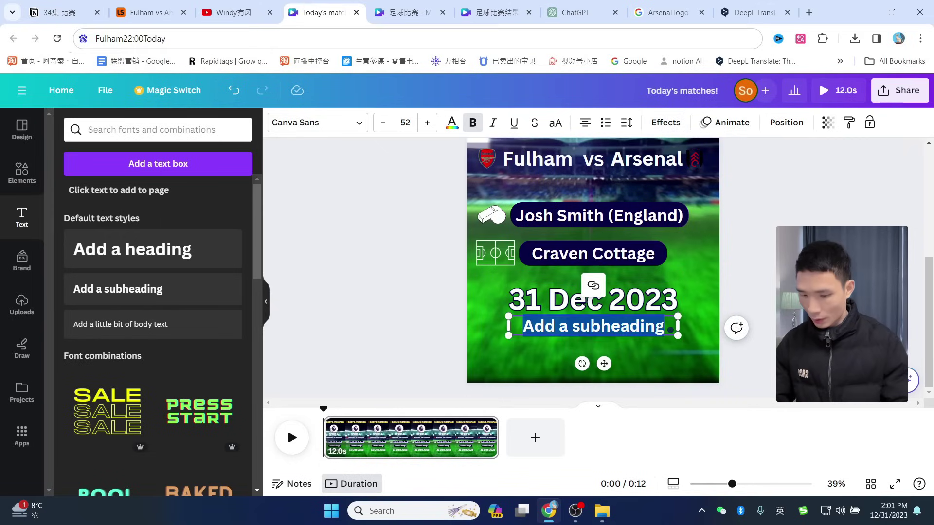
{"action": "type", "text": "AT"}
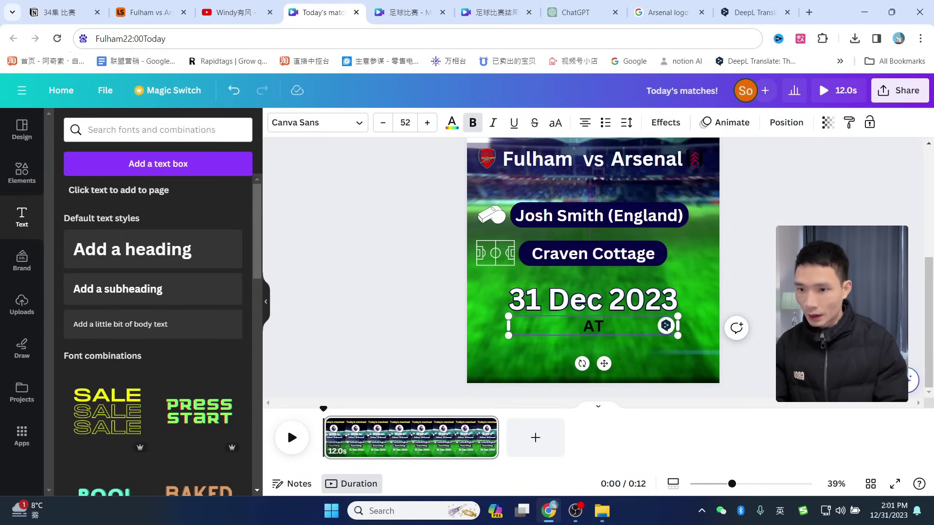
{"action": "type", "text": " 22:00"}
{"action": "left_click", "coordinate": [452, 122]}
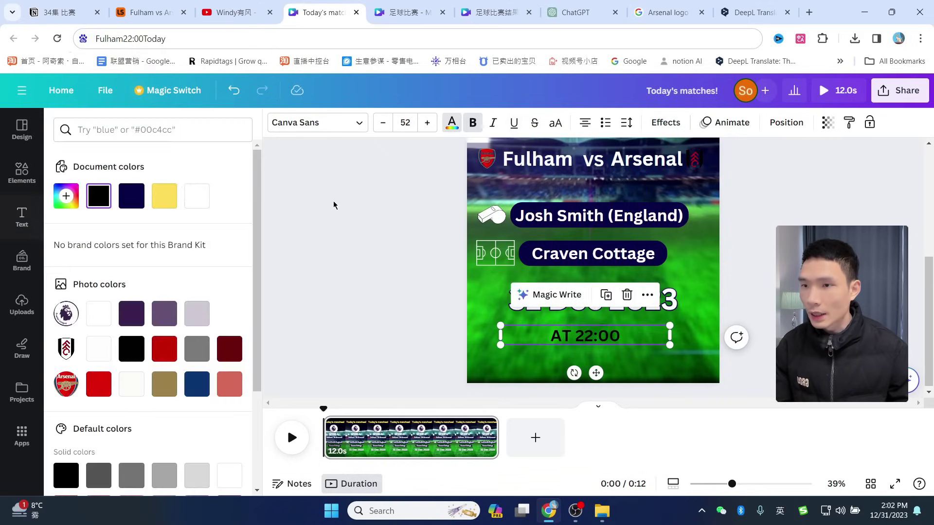
{"action": "left_click", "coordinate": [197, 202]}
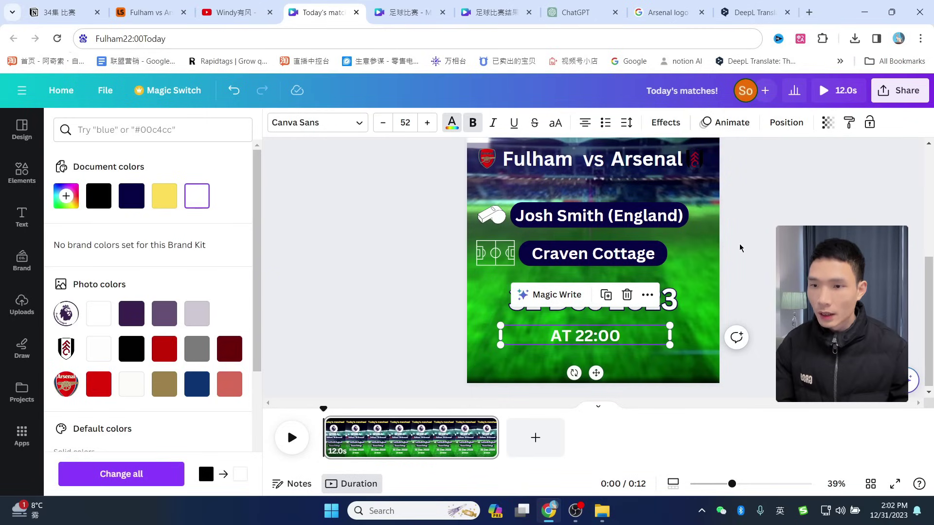
Duplicate the navy rounded bar behind Craven Cottage onto the kick-off time, and move the Craven Cottage text back onto its own bar
{"action": "left_click", "coordinate": [651, 257]}
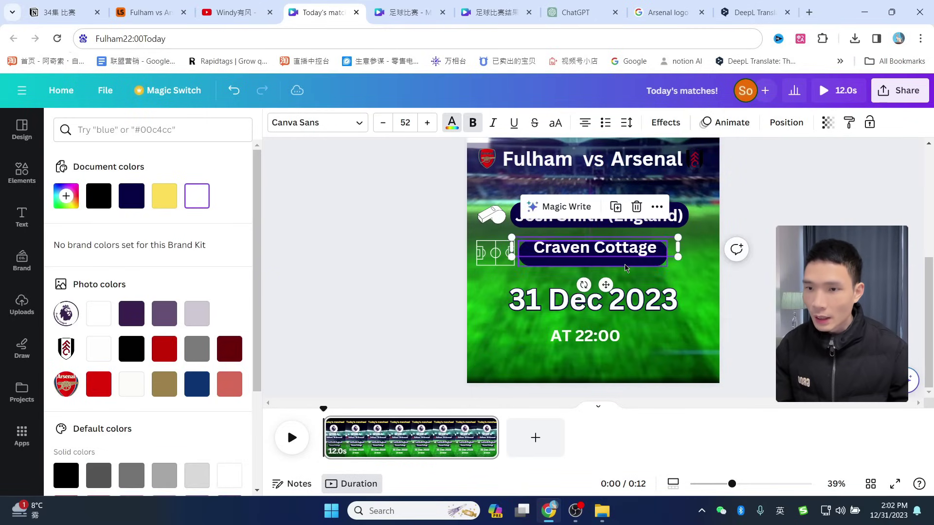
{"action": "key", "text": "ctrl+d"}
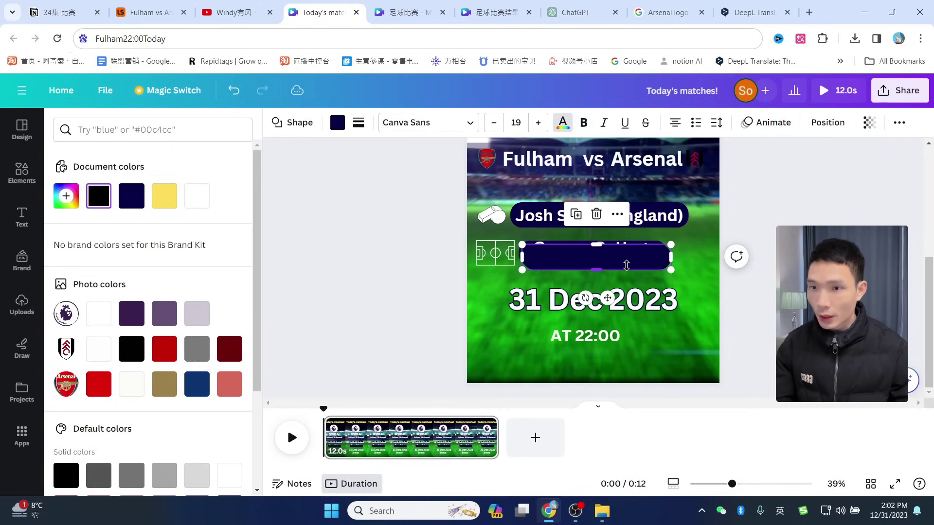
{"action": "left_click_drag", "start_coordinate": [625, 271], "coordinate": [619, 340]}
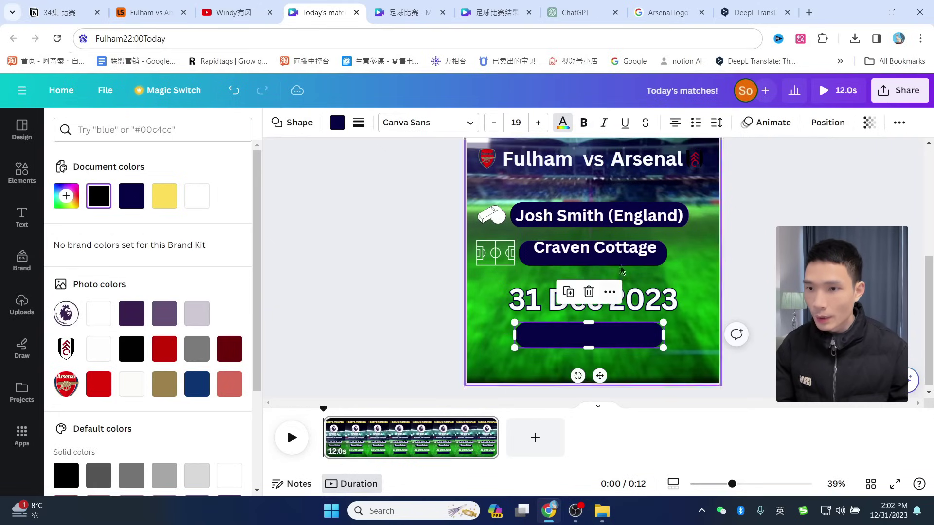
{"action": "left_click_drag", "start_coordinate": [617, 250], "coordinate": [614, 253]}
Move the duplicated navy bar behind the AT 22:00 text in the layer order
{"action": "left_click", "coordinate": [584, 340]}
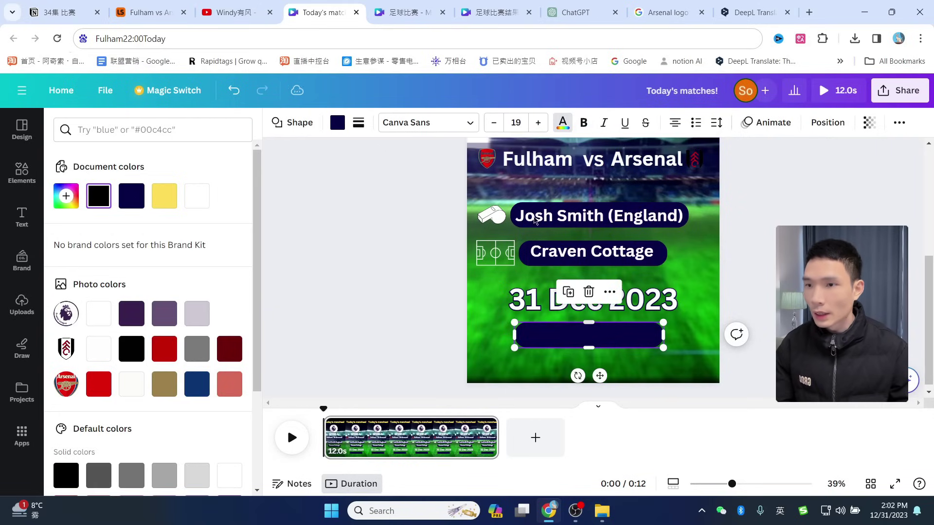
{"action": "left_click", "coordinate": [834, 124]}
{"action": "left_click_drag", "start_coordinate": [166, 205], "coordinate": [155, 457]}
{"action": "key", "text": "Escape"}
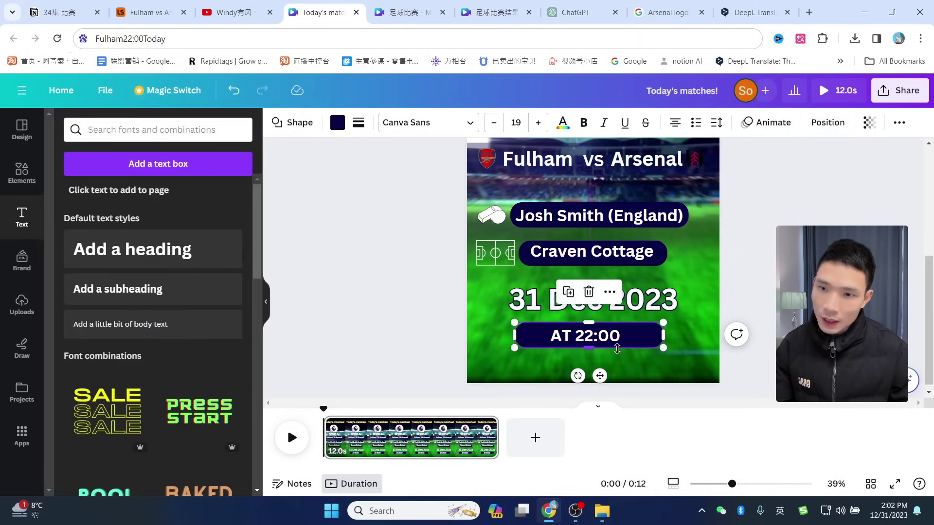
Enlarge the AT 22:00 text and resize the navy bar to fit behind it
{"action": "left_click_drag", "start_coordinate": [662, 337], "coordinate": [632, 337]}
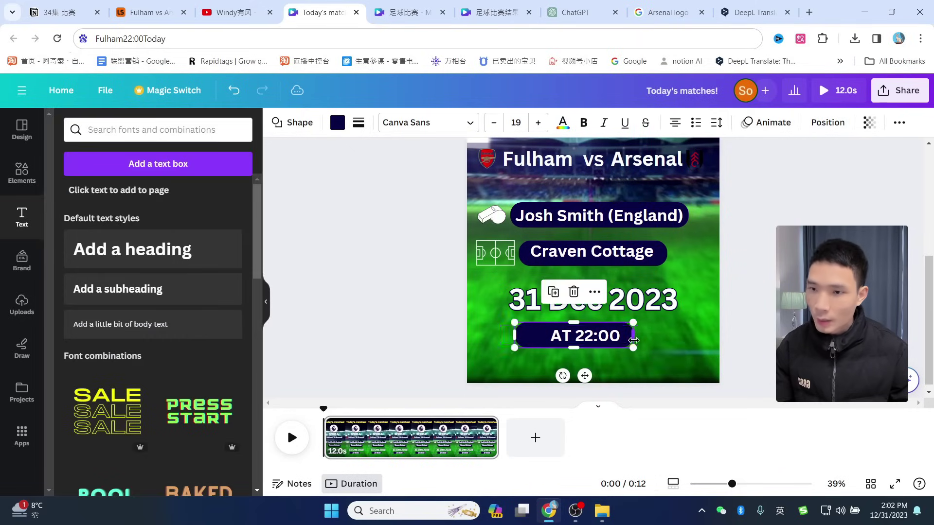
{"action": "left_click", "coordinate": [621, 343]}
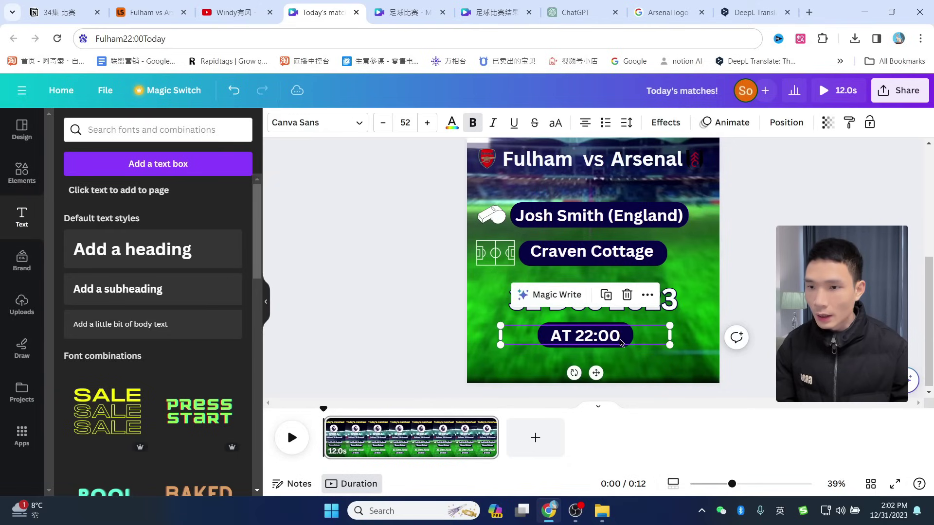
{"action": "left_click", "coordinate": [427, 124]}
{"action": "left_click", "coordinate": [427, 124]}
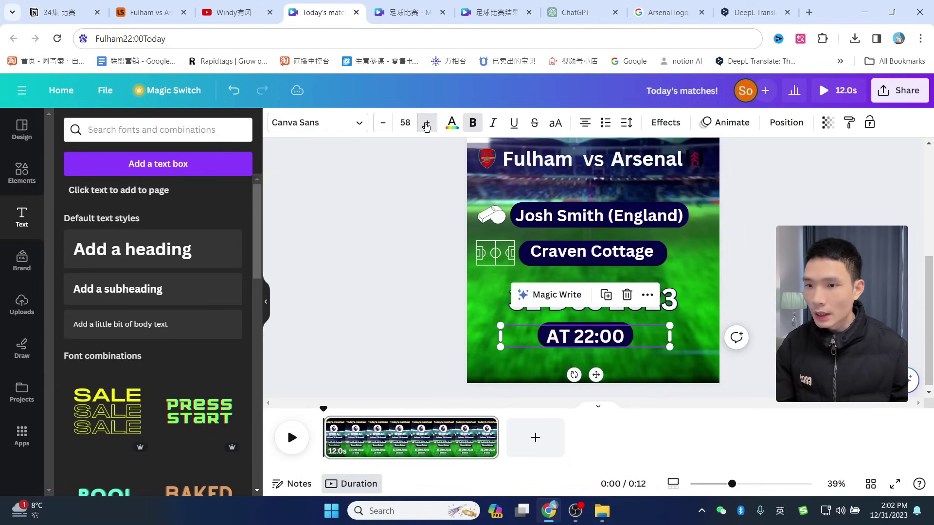
{"action": "left_click", "coordinate": [426, 124]}
{"action": "left_click", "coordinate": [426, 124]}
{"action": "left_click", "coordinate": [593, 335]}
{"action": "left_click_drag", "start_coordinate": [633, 336], "coordinate": [678, 335]}
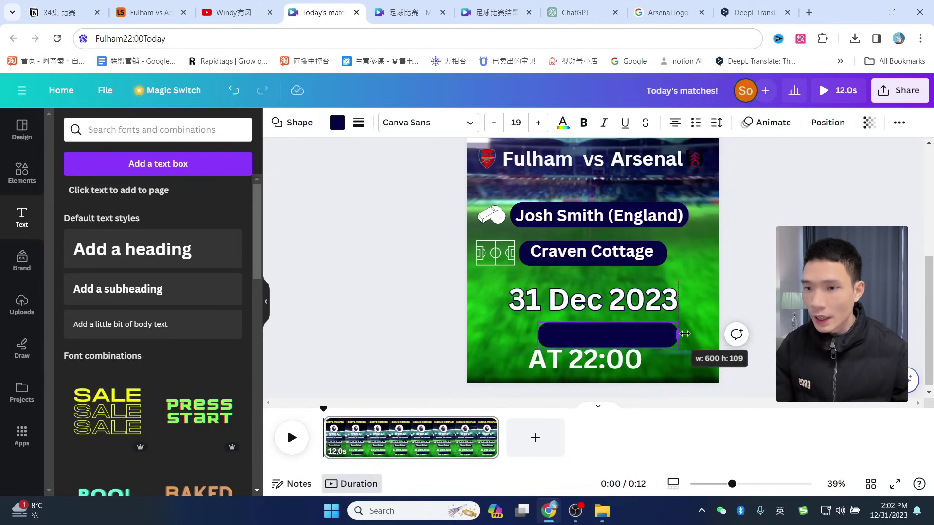
{"action": "key", "text": "Escape"}
Review the complete match poster layout and preview the video in full screen
{"action": "scroll", "coordinate": [594, 267], "scroll_direction": "up", "scroll_amount": 3}
{"action": "scroll", "coordinate": [593, 268], "scroll_direction": "down", "scroll_amount": 4}
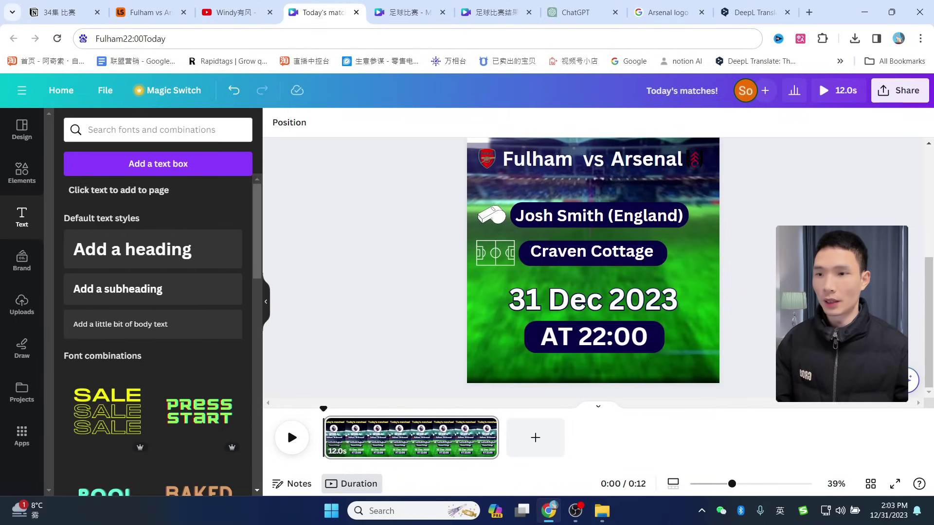
{"action": "scroll", "coordinate": [593, 267], "scroll_direction": "up", "scroll_amount": 2}
{"action": "scroll", "coordinate": [715, 275], "scroll_direction": "up", "scroll_amount": 3}
{"action": "scroll", "coordinate": [715, 275], "scroll_direction": "down", "scroll_amount": 5}
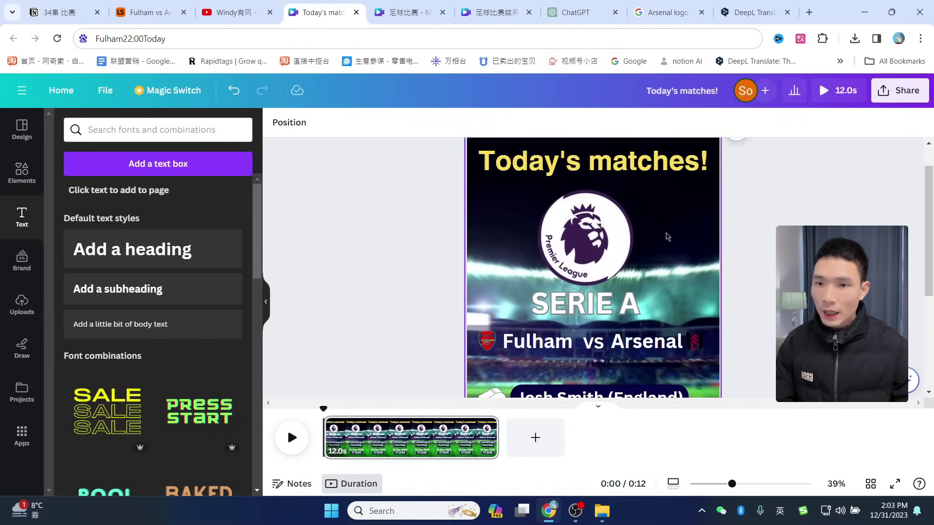
{"action": "left_click", "coordinate": [895, 485]}
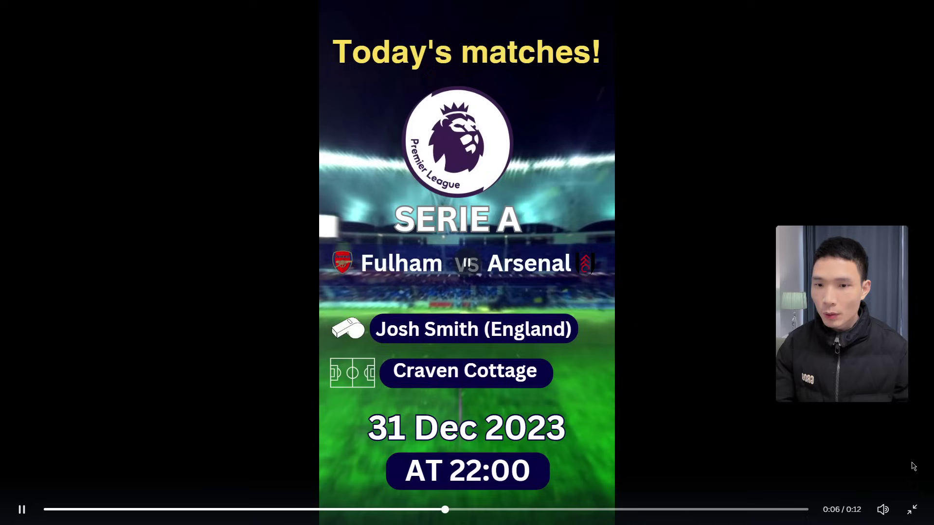
{"action": "left_click", "coordinate": [912, 510]}
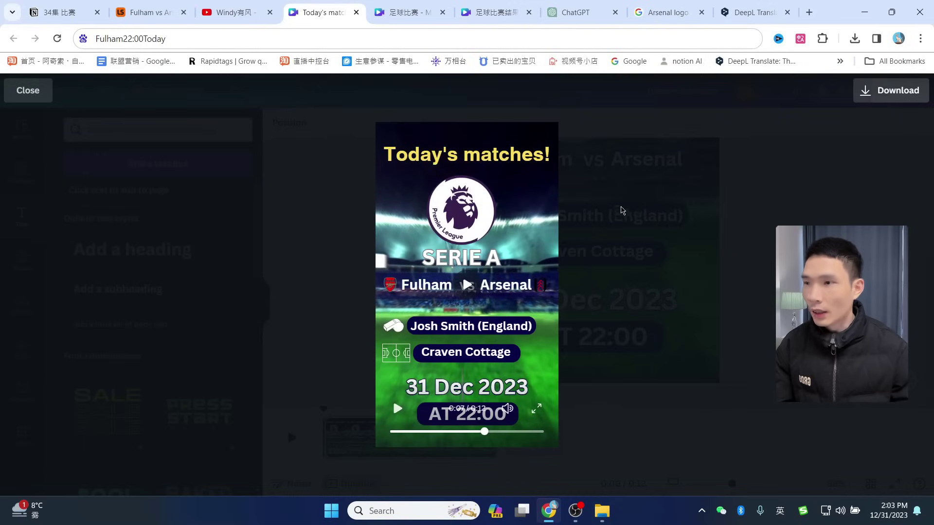
{"action": "left_click", "coordinate": [19, 90]}
Apply the Pop element animation to everything from the SERIE A title down to the Craven Cottage line
{"action": "scroll", "coordinate": [403, 189], "scroll_direction": "up", "scroll_amount": 2}
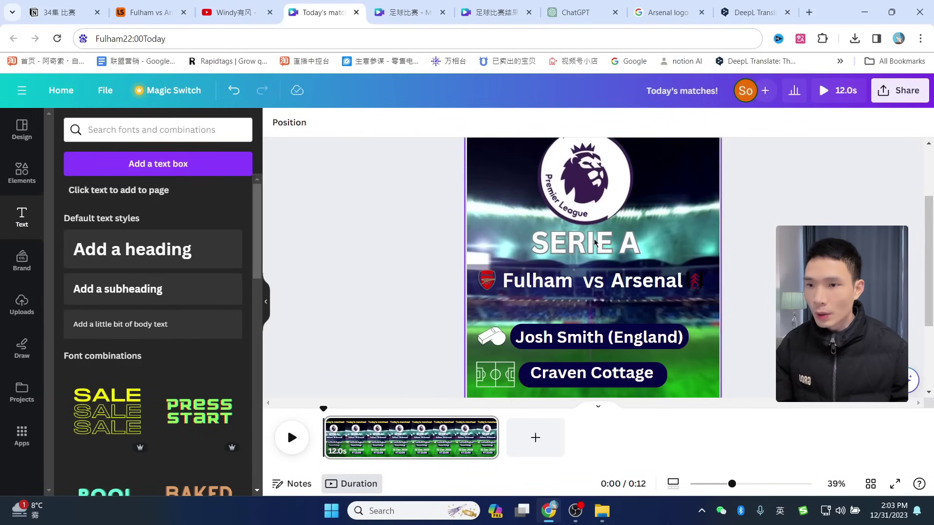
{"action": "scroll", "coordinate": [574, 228], "scroll_direction": "down", "scroll_amount": 1}
{"action": "left_click_drag", "start_coordinate": [450, 187], "coordinate": [735, 329]}
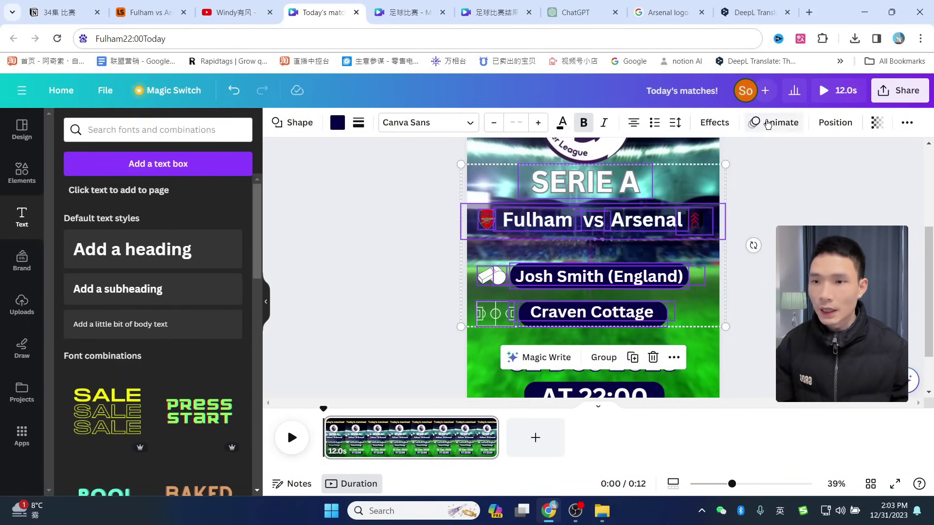
{"action": "left_click", "coordinate": [767, 124]}
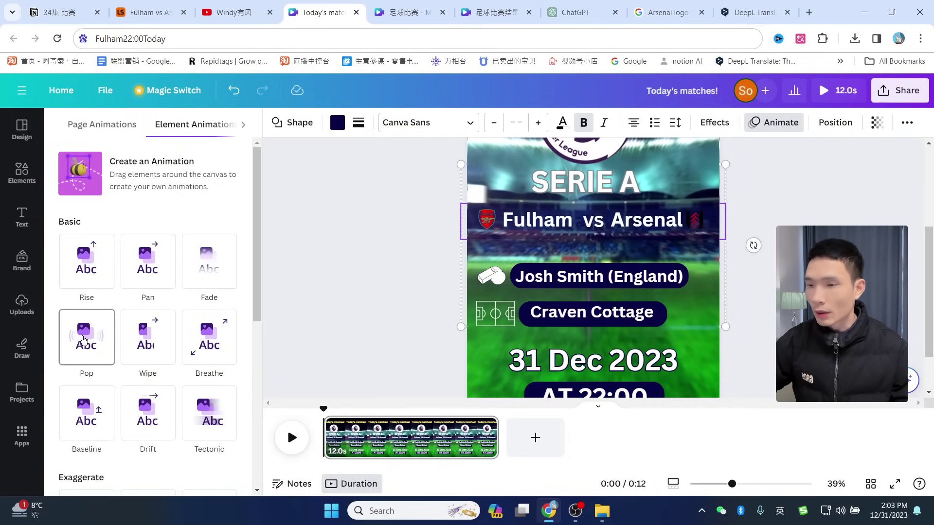
{"action": "left_click", "coordinate": [84, 339]}
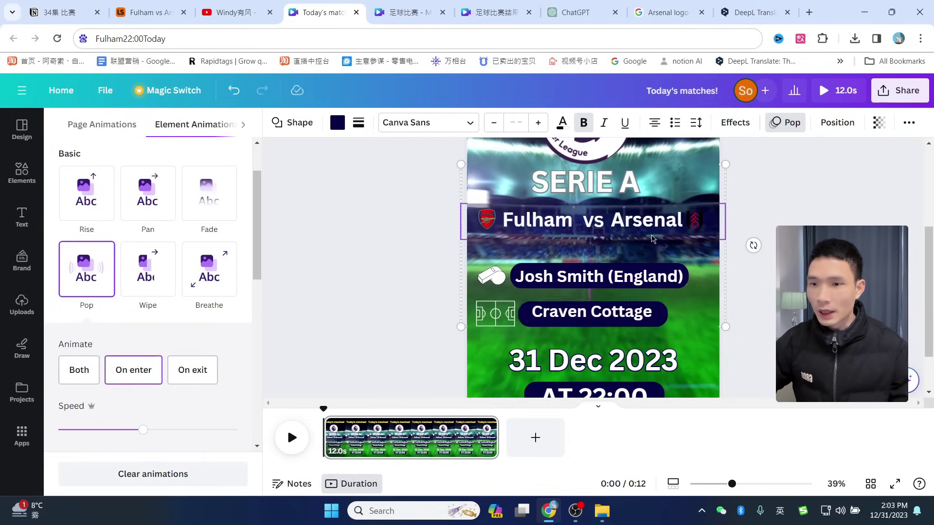
Apply the Rise element animation to the AT 22:00 text and its navy bar
{"action": "scroll", "coordinate": [652, 239], "scroll_direction": "down", "scroll_amount": 2}
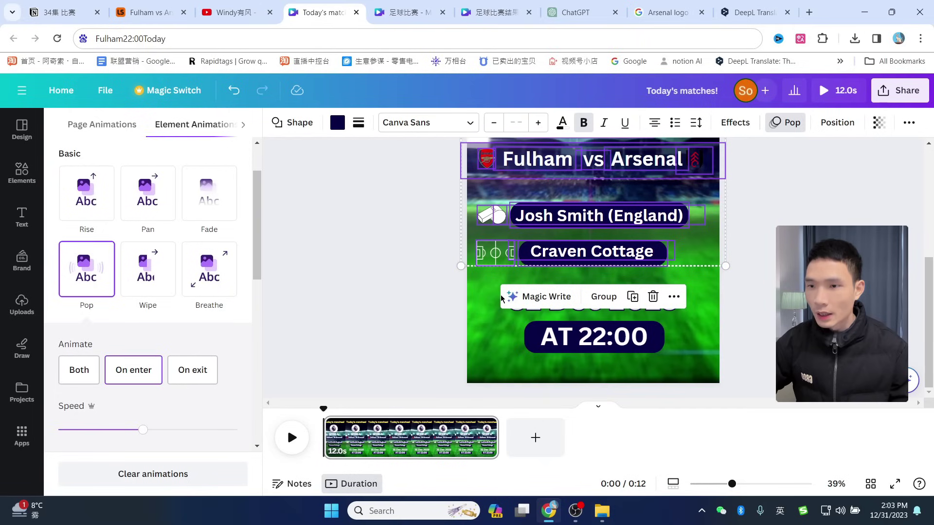
{"action": "left_click", "coordinate": [641, 344]}
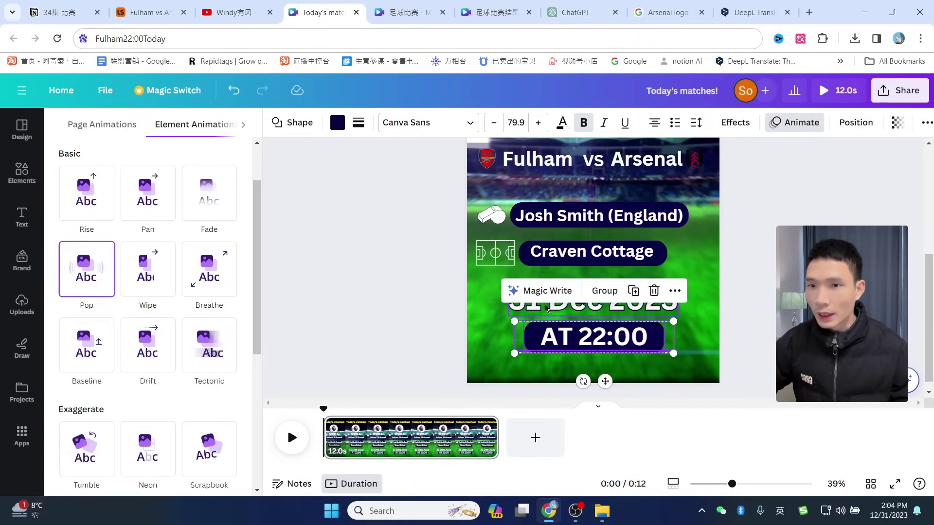
{"action": "left_click", "coordinate": [778, 123]}
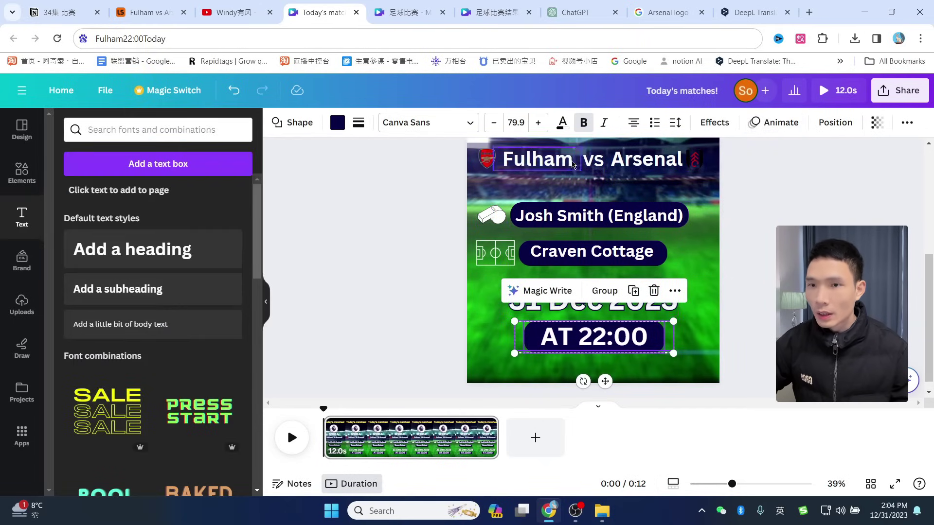
{"action": "left_click", "coordinate": [774, 125]}
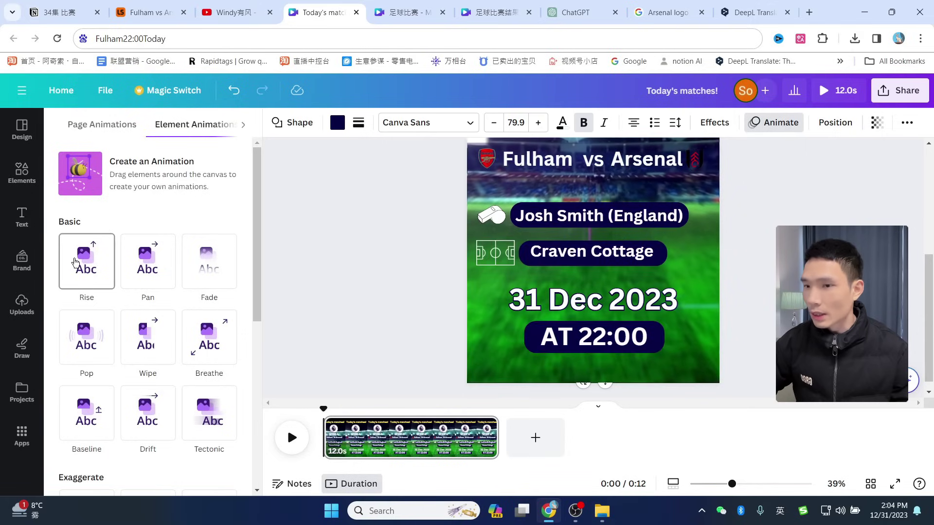
{"action": "left_click", "coordinate": [75, 263]}
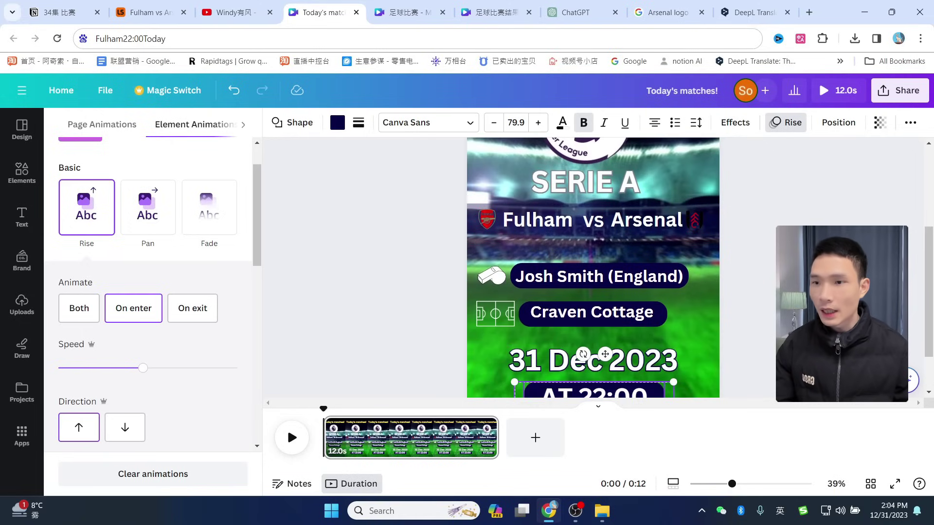
Open the ElevenLabs website, elevenlabs.io, in a new browser tab
{"action": "left_click", "coordinate": [809, 13]}
{"action": "type", "text": "el"}
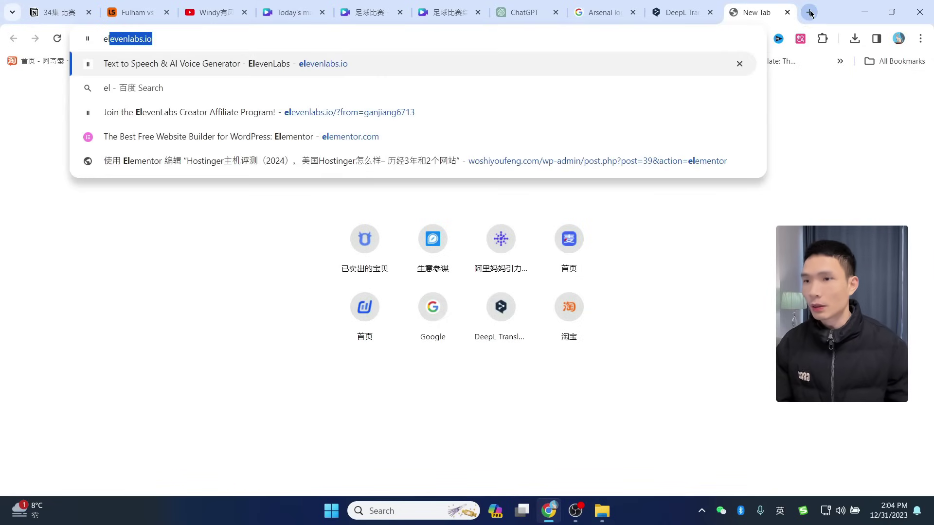
{"action": "key", "text": "Return"}
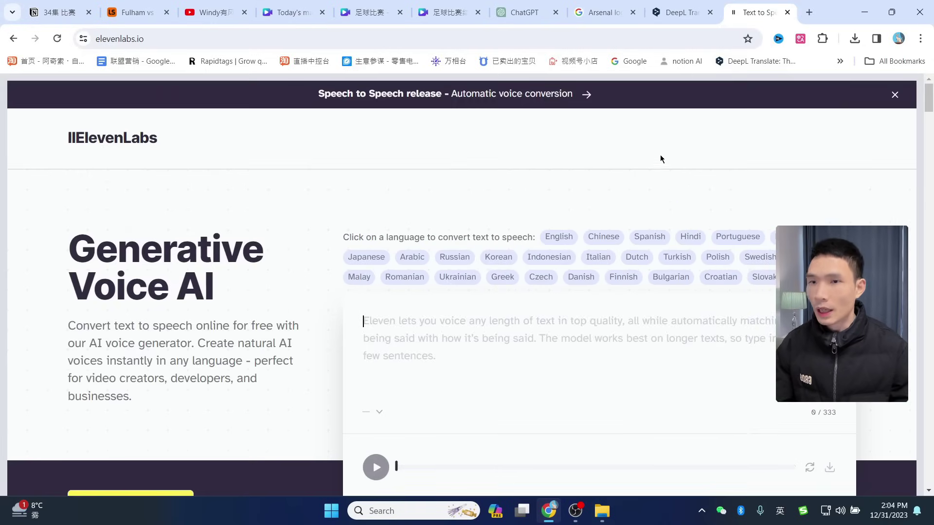
In DeepL, translate the Chinese Aston Villa vs Sheffield United announcement into English and copy the translation
{"action": "key", "text": "ctrl+shift+Tab"}
{"action": "type", "text": "今天的比赛 英超联赛 阿斯顿维拉 vs 谢菲尔德联队！ 12 月 22 日星期五晚上 9 点"}
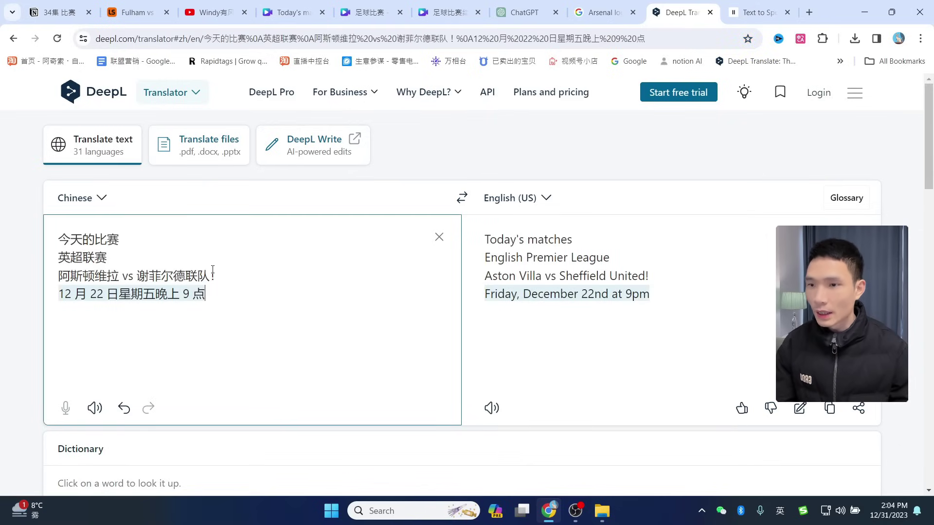
{"action": "left_click_drag", "start_coordinate": [680, 306], "coordinate": [481, 228]}
{"action": "left_click", "coordinate": [828, 410]}
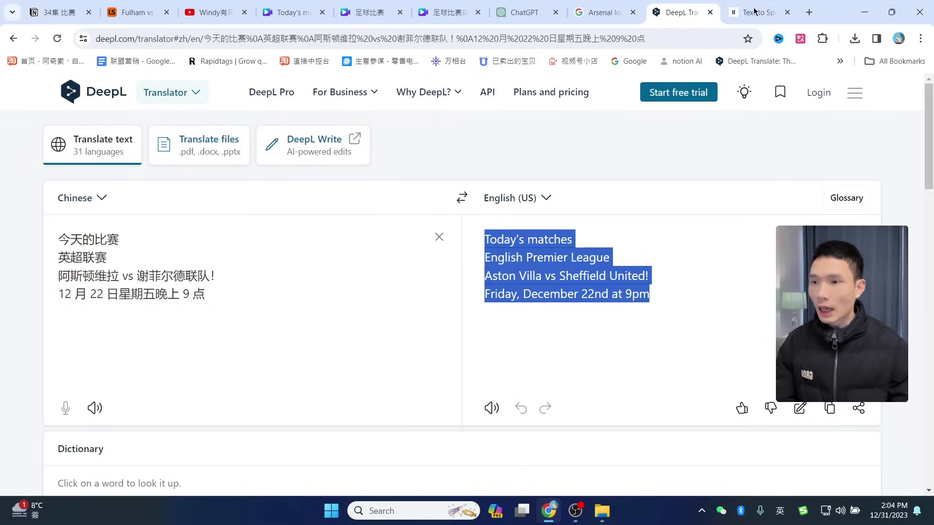
Fill the ElevenLabs speech text with "Today's matches! Premier League, Fulham vs Arsenal! Sunday, December 31nd at 22:00 pm."
{"action": "key", "text": "ctrl+Tab"}
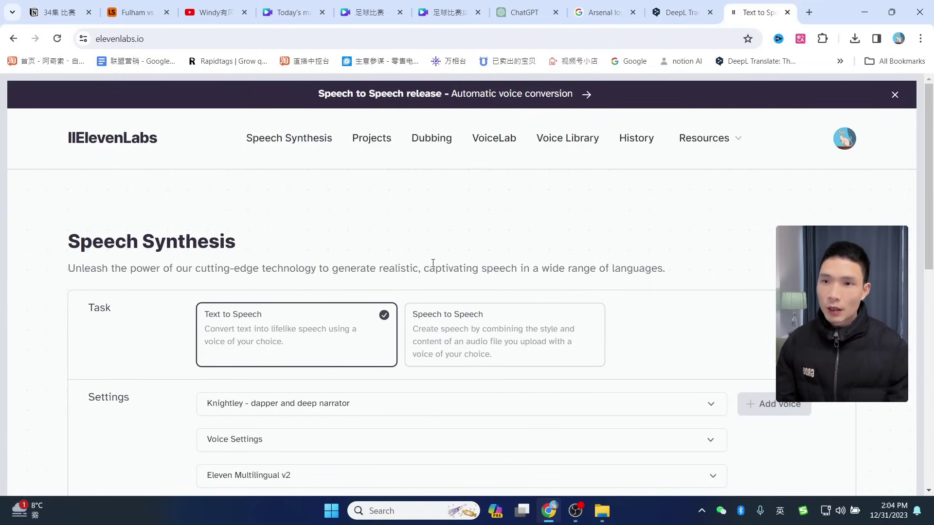
{"action": "left_click", "coordinate": [693, 8]}
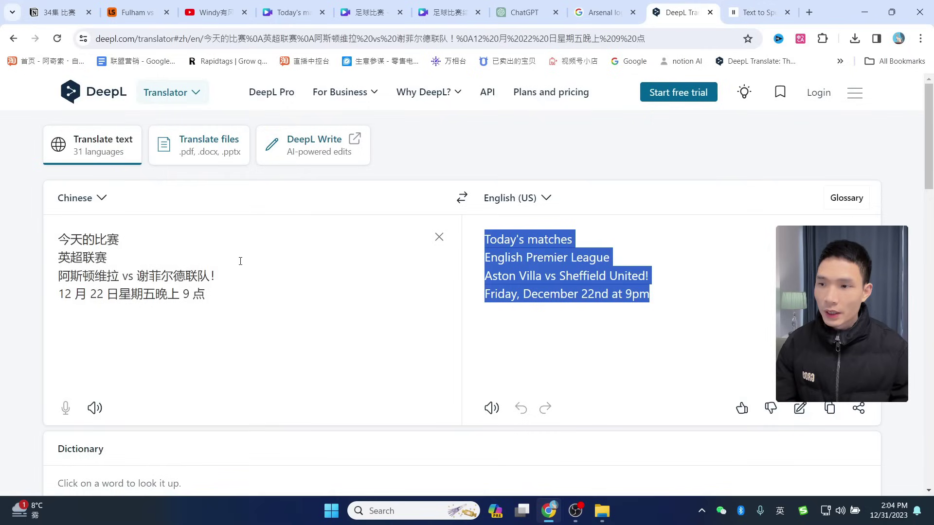
{"action": "left_click", "coordinate": [752, 10]}
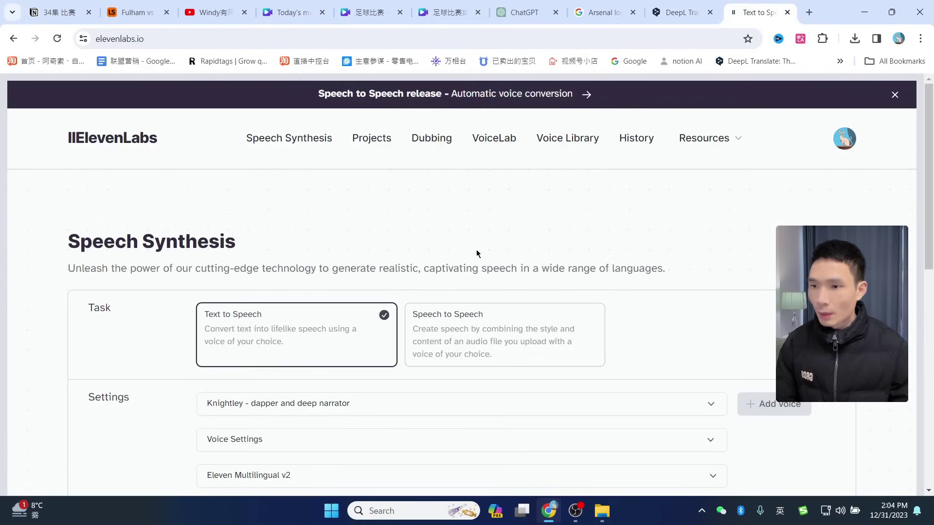
{"action": "scroll", "coordinate": [476, 254], "scroll_direction": "down", "scroll_amount": 4}
{"action": "key", "text": "ctrl+a"}
{"action": "key", "text": "ctrl+v"}
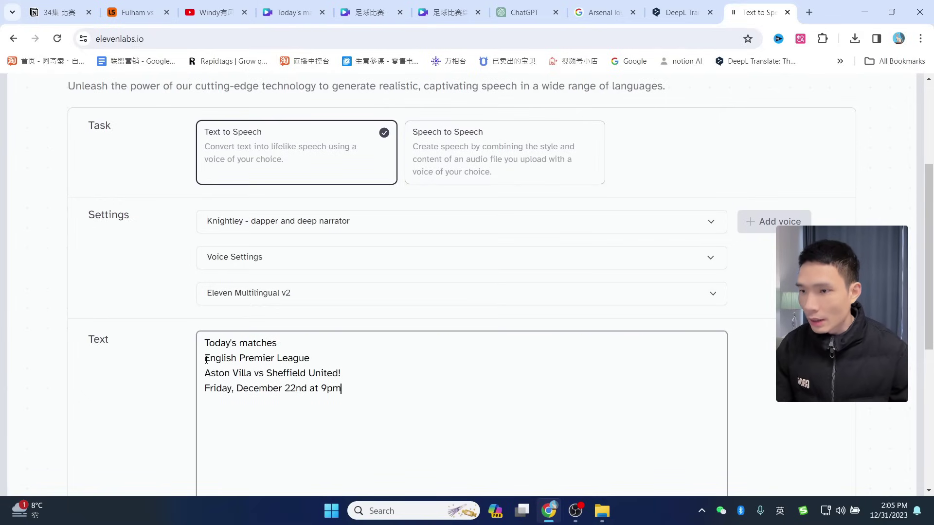
{"action": "key", "text": "ctrl+a"}
{"action": "key", "text": "ctrl+v"}
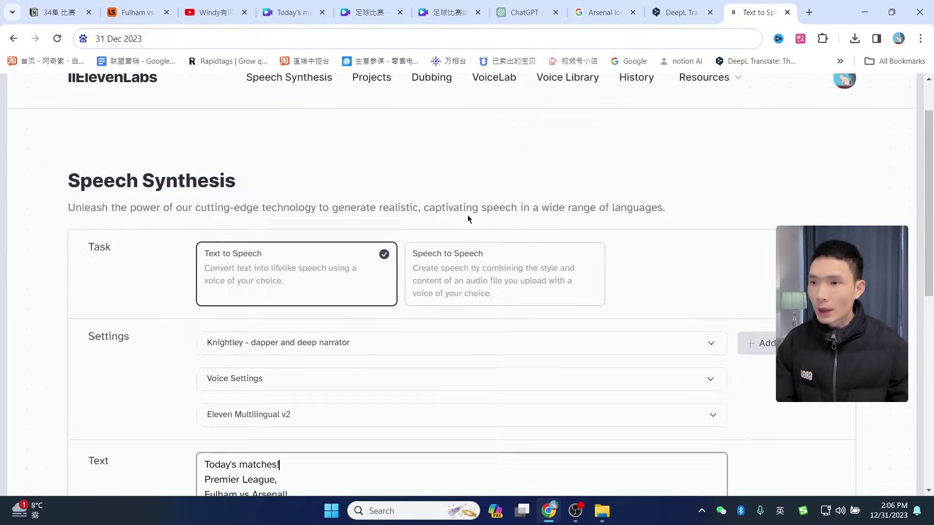
Listen to the previews of the Marcus, Adam and Calvin voices among the available speech voices
{"action": "scroll", "coordinate": [334, 206], "scroll_direction": "down", "scroll_amount": 5}
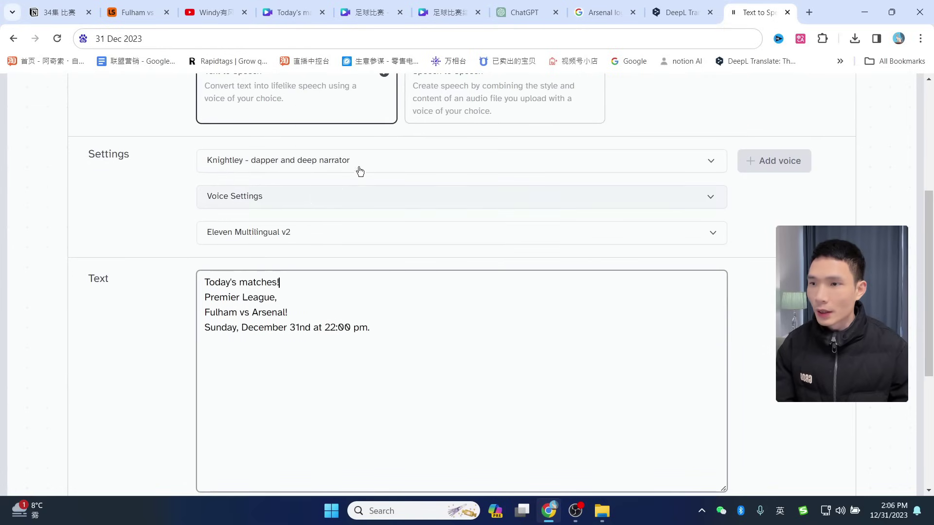
{"action": "left_click", "coordinate": [366, 162]}
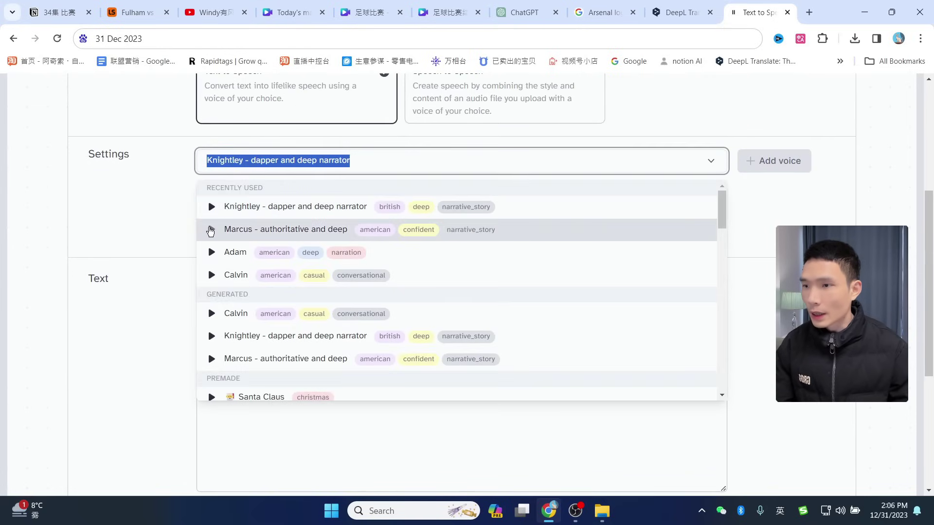
{"action": "left_click", "coordinate": [210, 229]}
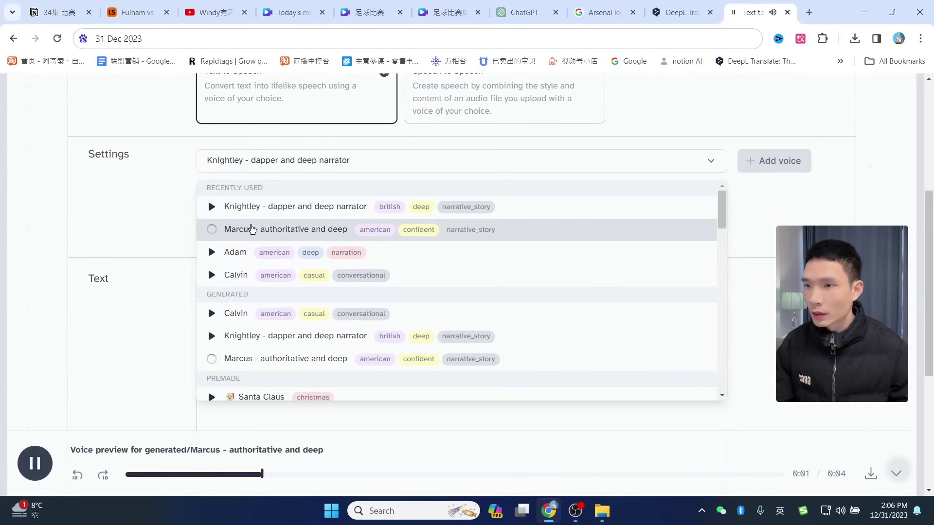
{"action": "left_click", "coordinate": [216, 253]}
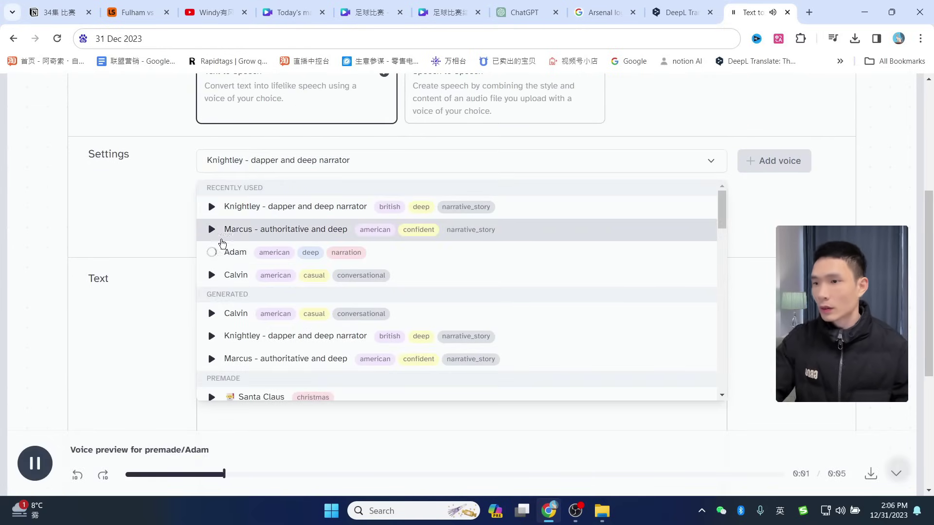
{"action": "left_click", "coordinate": [212, 275]}
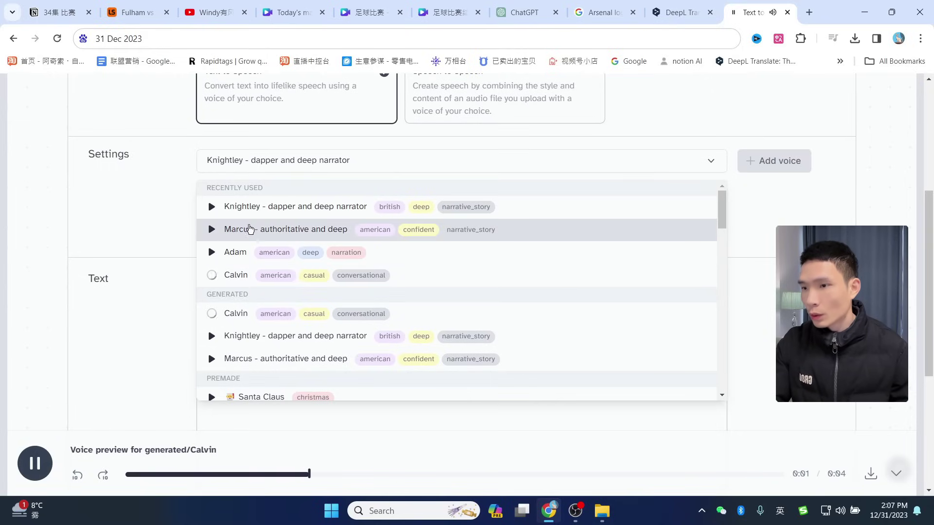
{"action": "scroll", "coordinate": [302, 229], "scroll_direction": "down", "scroll_amount": 1}
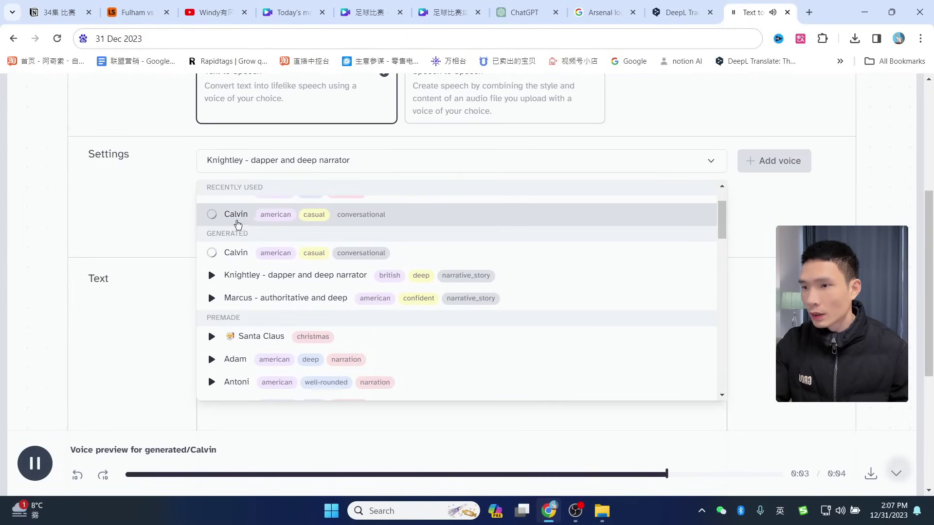
{"action": "left_click", "coordinate": [230, 217]}
{"action": "scroll", "coordinate": [229, 202], "scroll_direction": "up", "scroll_amount": 1}
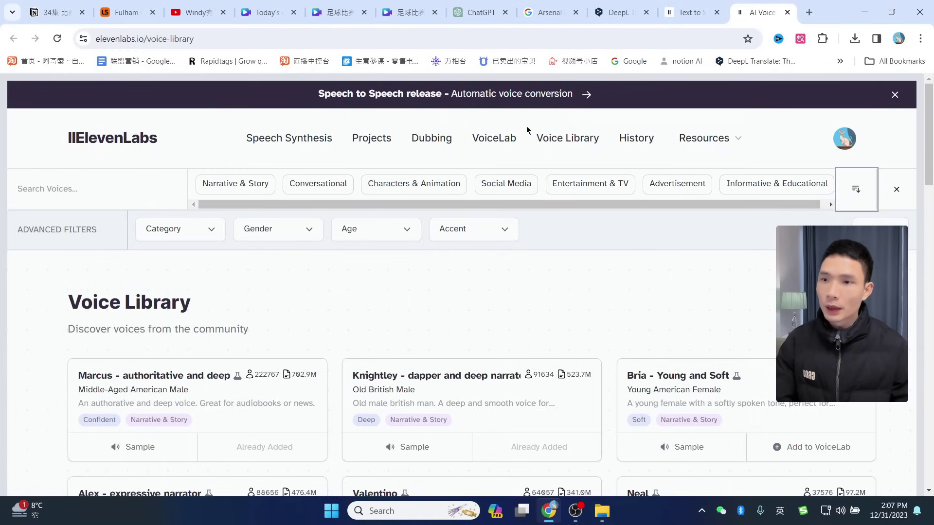
Review the saved voices in VoiceLab and return to the Voice Library
{"action": "left_click", "coordinate": [489, 138]}
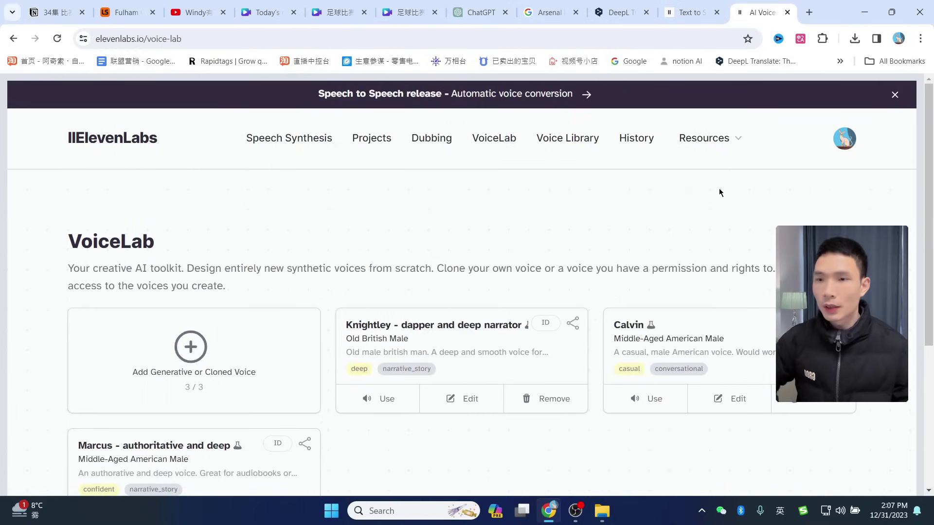
{"action": "scroll", "coordinate": [665, 200], "scroll_direction": "down", "scroll_amount": 1}
{"action": "scroll", "coordinate": [711, 281], "scroll_direction": "up", "scroll_amount": 1}
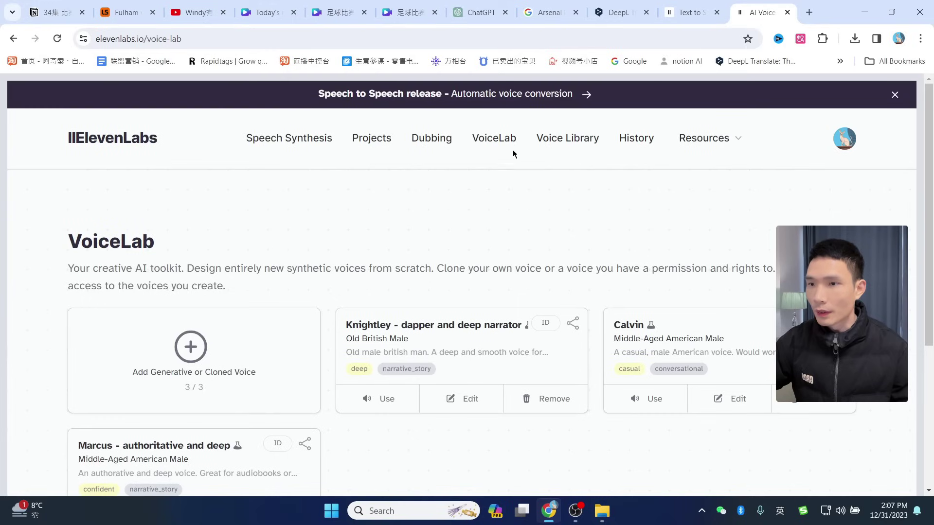
{"action": "left_click", "coordinate": [573, 141]}
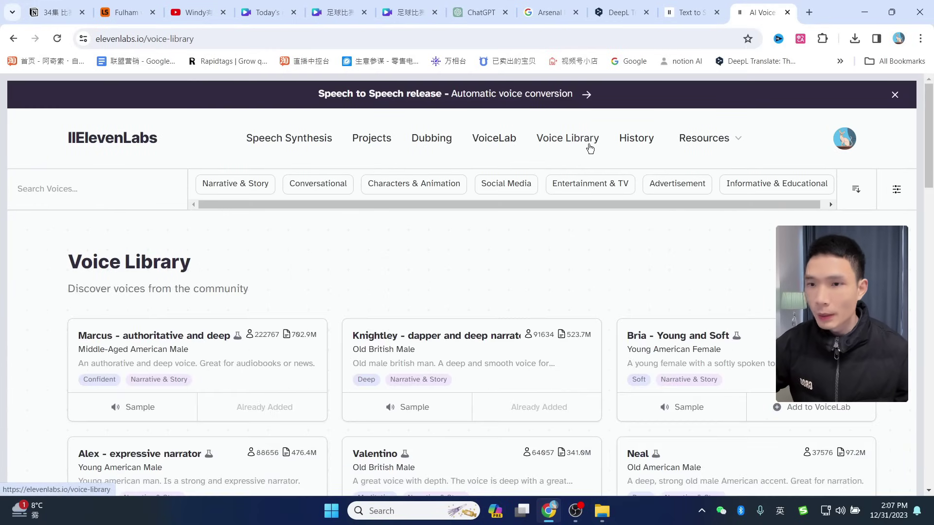
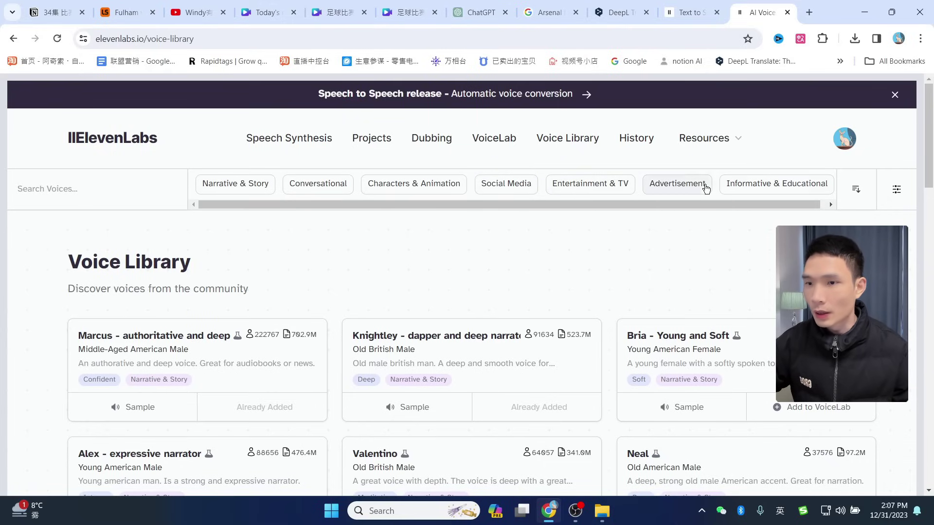
Filter the Voice Library by Entertainment & TV and play samples of voices such as Scott and Shelby
{"action": "left_click", "coordinate": [607, 187]}
{"action": "scroll", "coordinate": [211, 338], "scroll_direction": "down", "scroll_amount": 1}
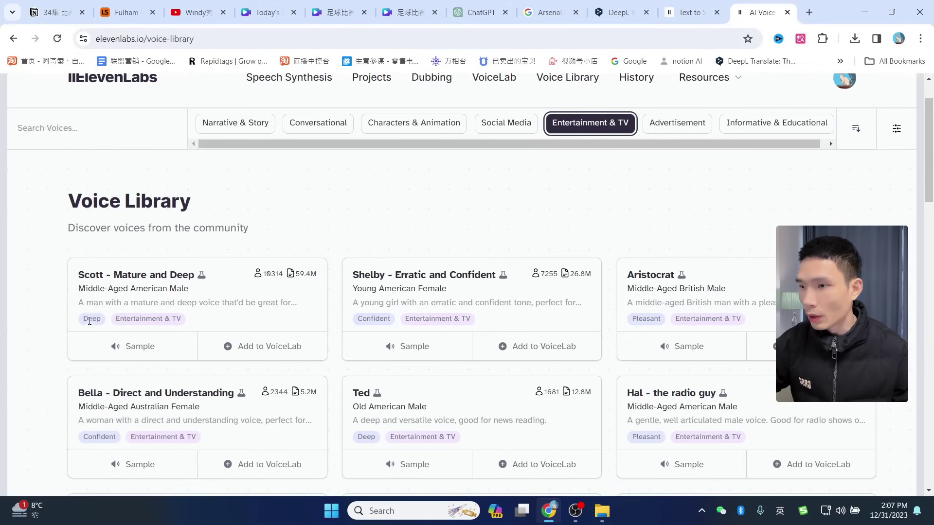
{"action": "left_click", "coordinate": [137, 346]}
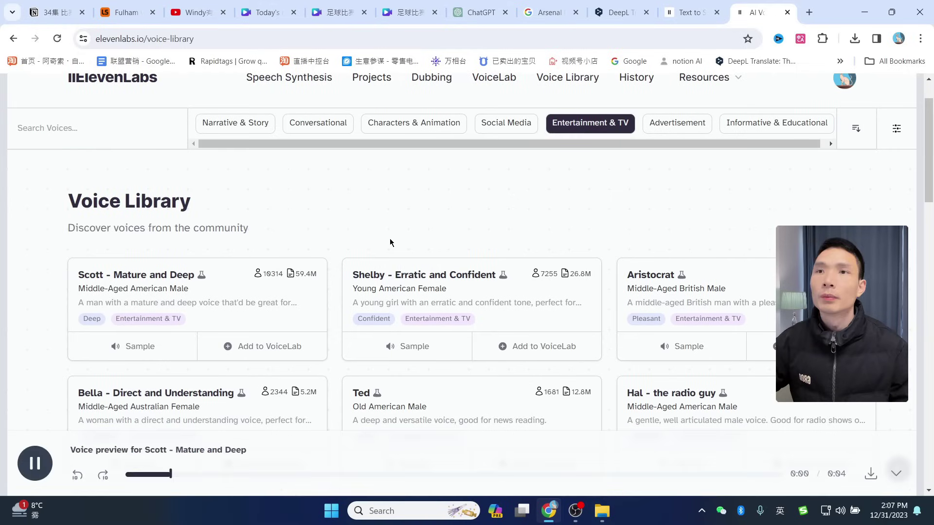
{"action": "left_click", "coordinate": [399, 348]}
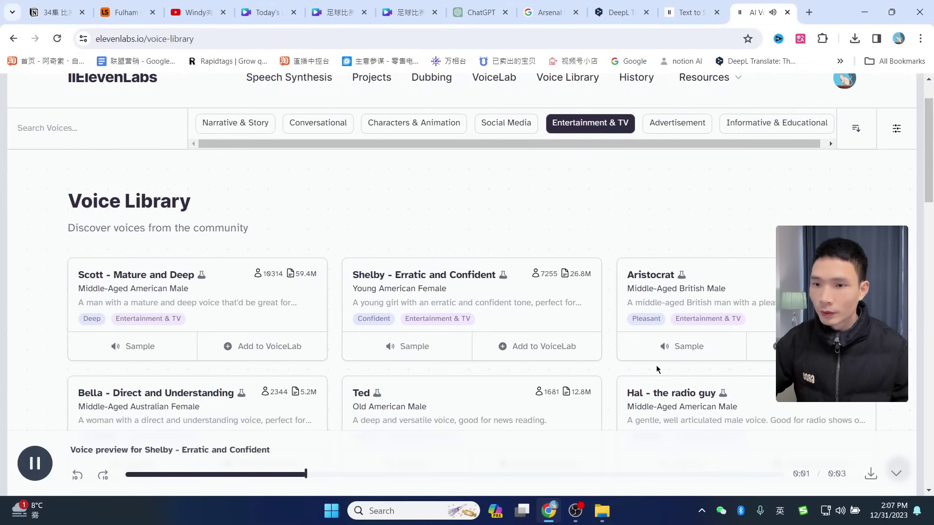
{"action": "left_click", "coordinate": [664, 349]}
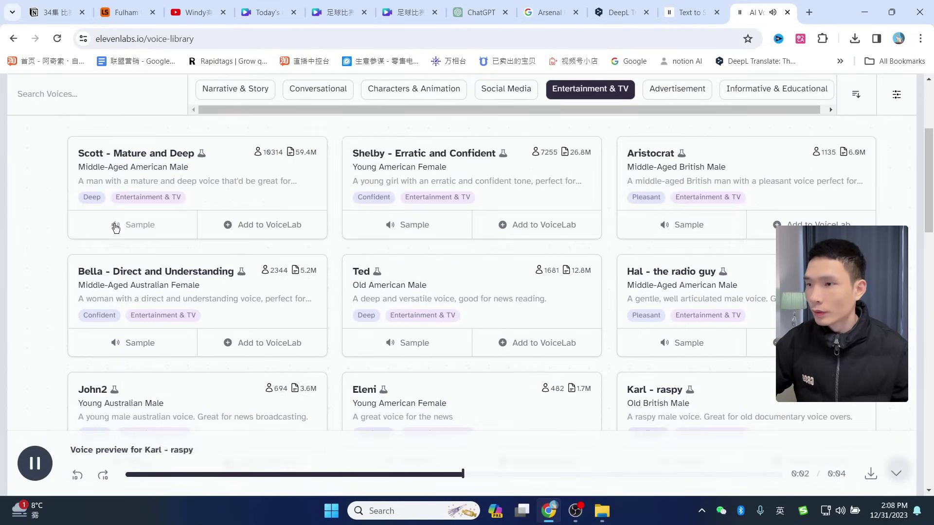
Replay the "Scott - Mature and Deep" sample and try to add that voice to VoiceLab
{"action": "left_click", "coordinate": [115, 227]}
{"action": "scroll", "coordinate": [366, 215], "scroll_direction": "up", "scroll_amount": 2}
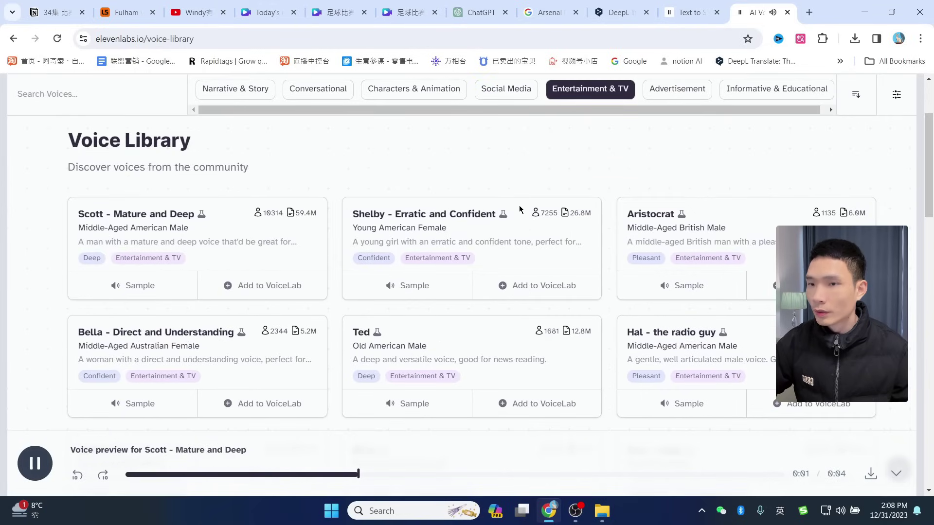
{"action": "scroll", "coordinate": [541, 179], "scroll_direction": "up", "scroll_amount": 1}
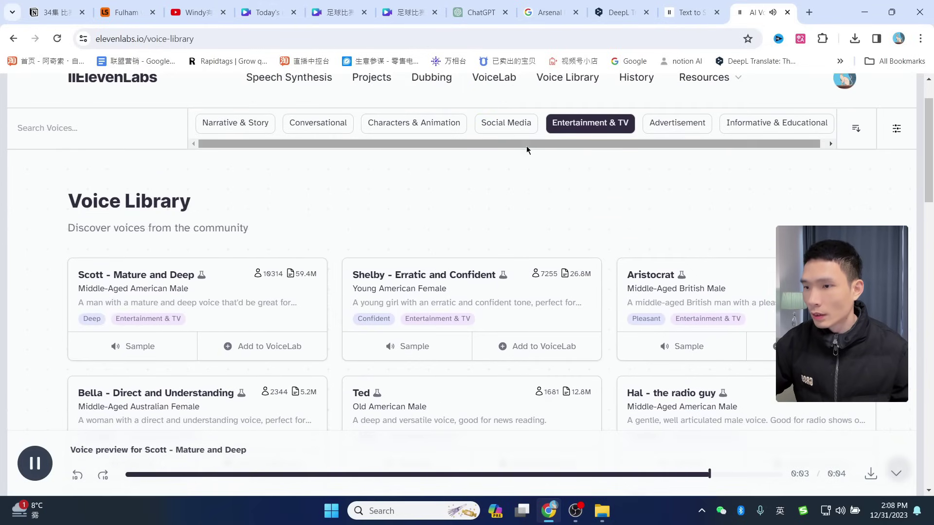
{"action": "left_click", "coordinate": [273, 346]}
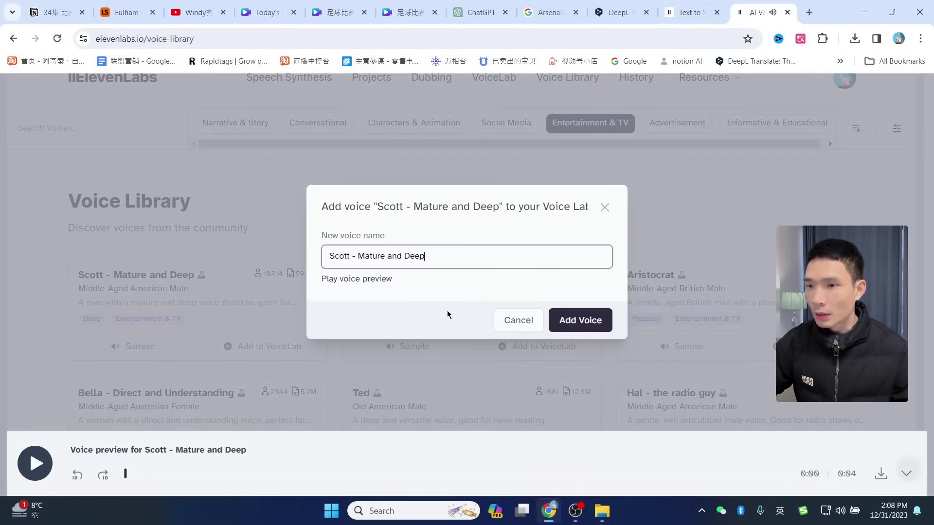
{"action": "left_click", "coordinate": [589, 320]}
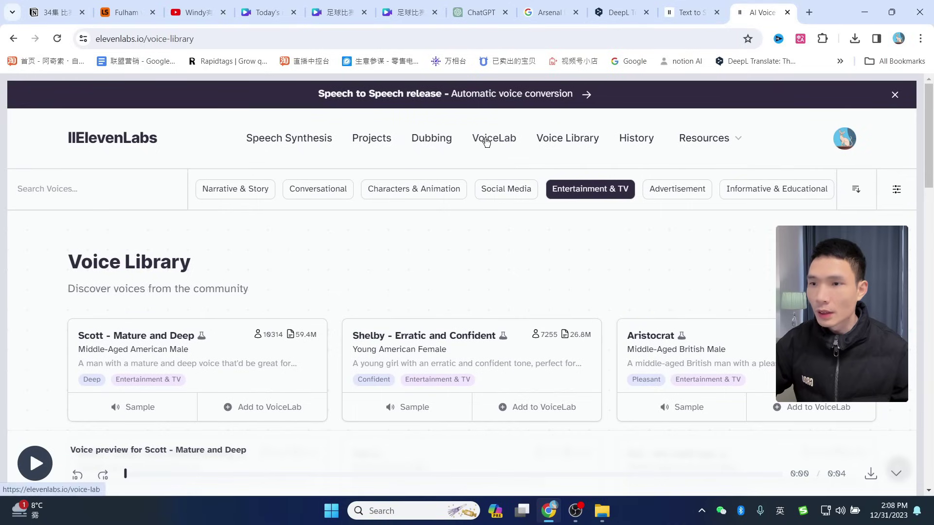
Remove the "Knightley - dapper and deep narrator" voice from VoiceLab
{"action": "left_click", "coordinate": [494, 145]}
{"action": "scroll", "coordinate": [362, 324], "scroll_direction": "down", "scroll_amount": 3}
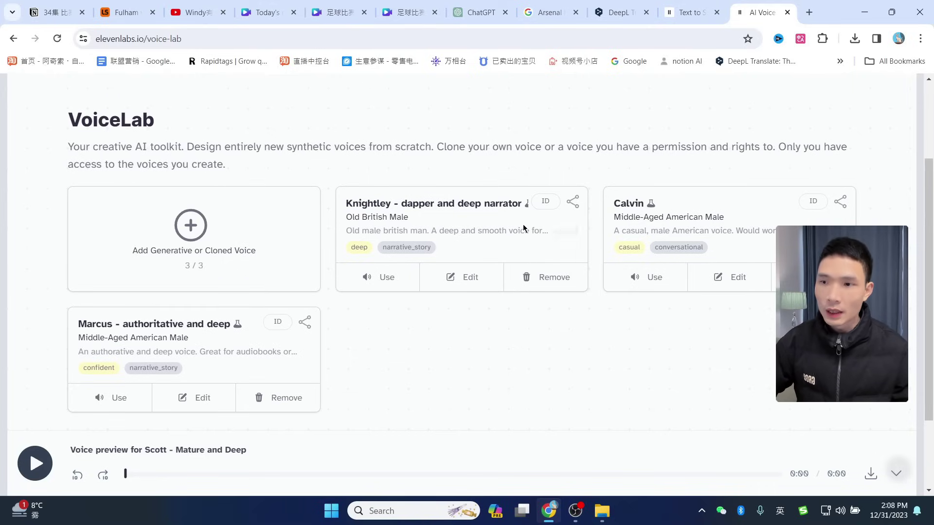
{"action": "left_click", "coordinate": [553, 282]}
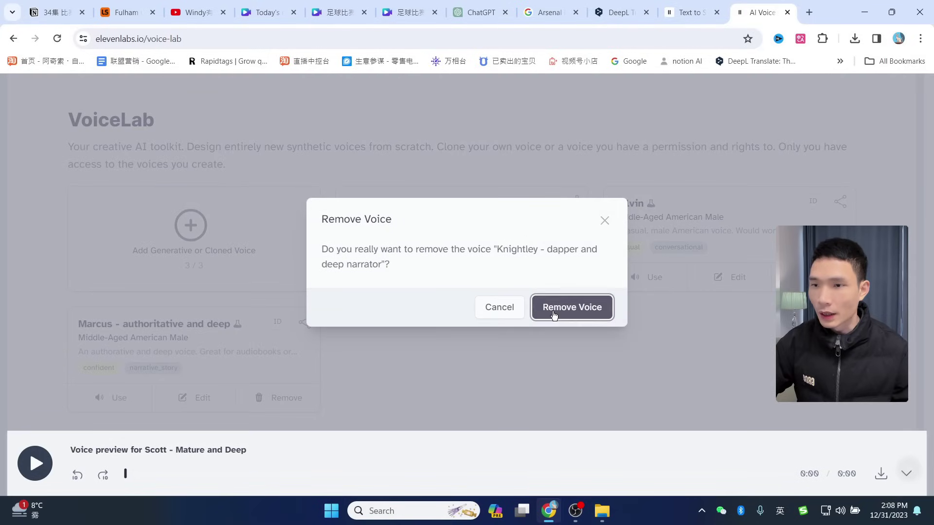
{"action": "left_click", "coordinate": [554, 315]}
Add the "Scott - Mature and Deep" voice from the Voice Library to VoiceLab, keeping its suggested name
{"action": "left_click", "coordinate": [578, 138]}
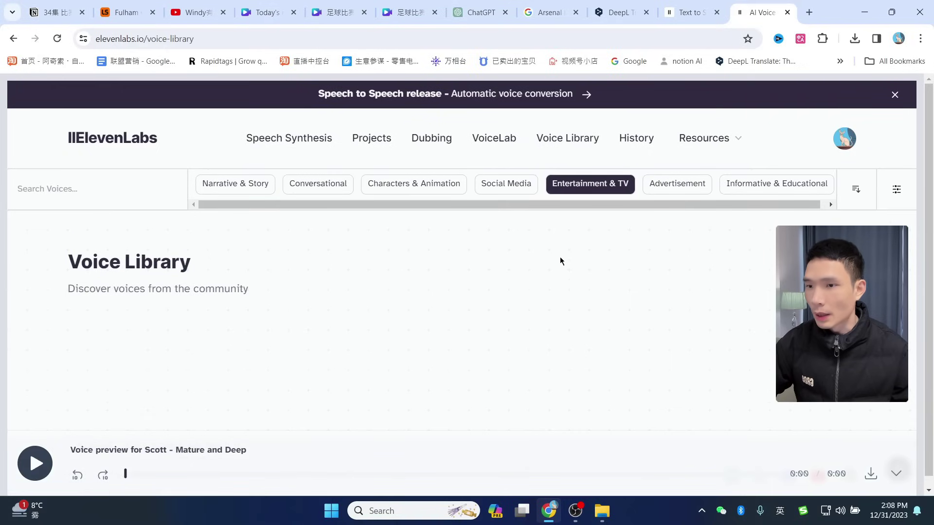
{"action": "scroll", "coordinate": [166, 294], "scroll_direction": "down", "scroll_amount": 2}
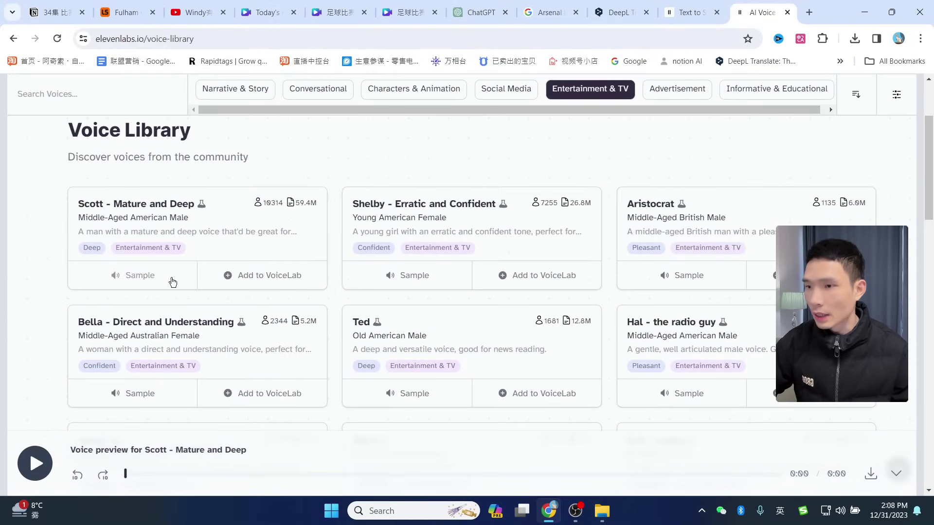
{"action": "left_click", "coordinate": [247, 275]}
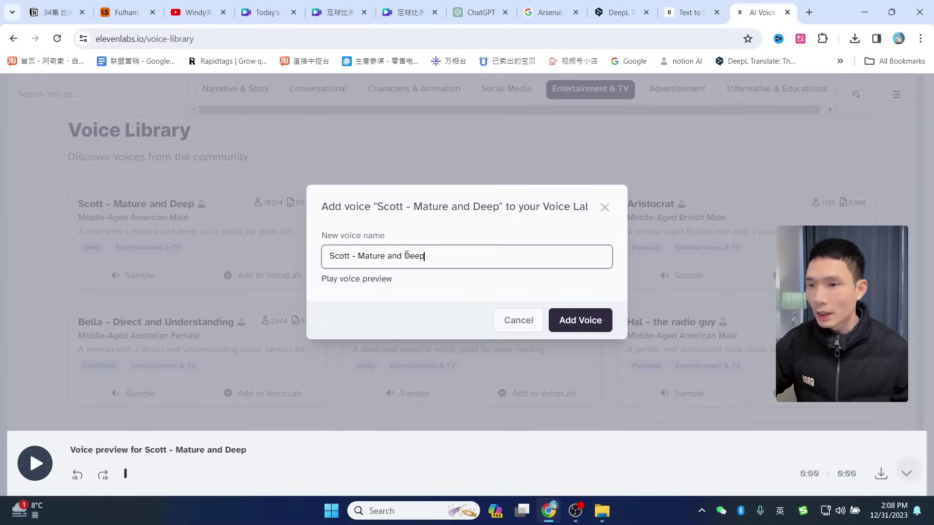
{"action": "left_click", "coordinate": [561, 321]}
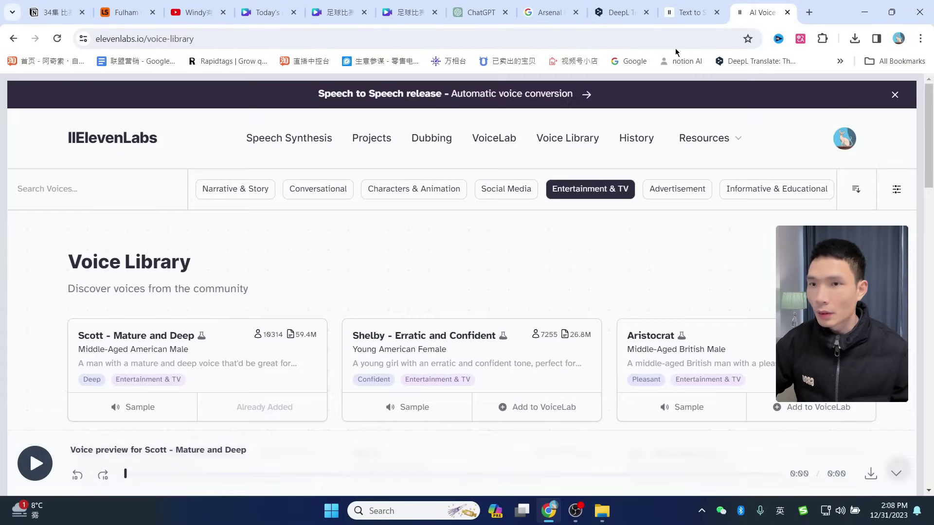
Reload the Speech Synthesis page and select the "Scott - Mature and Deep" voice for the match announcement text
{"action": "key", "text": "ctrl+Page_Up"}
{"action": "scroll", "coordinate": [489, 302], "scroll_direction": "down", "scroll_amount": 5}
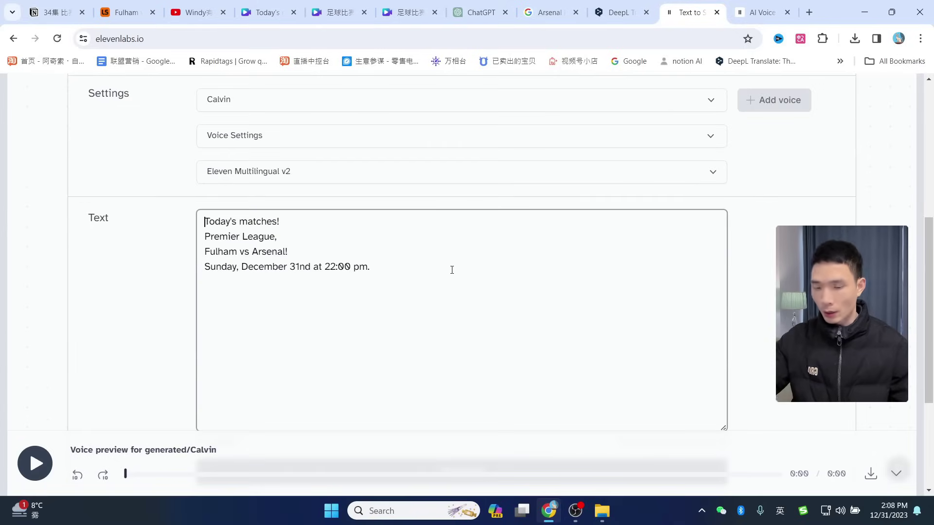
{"action": "key", "text": "ctrl+a"}
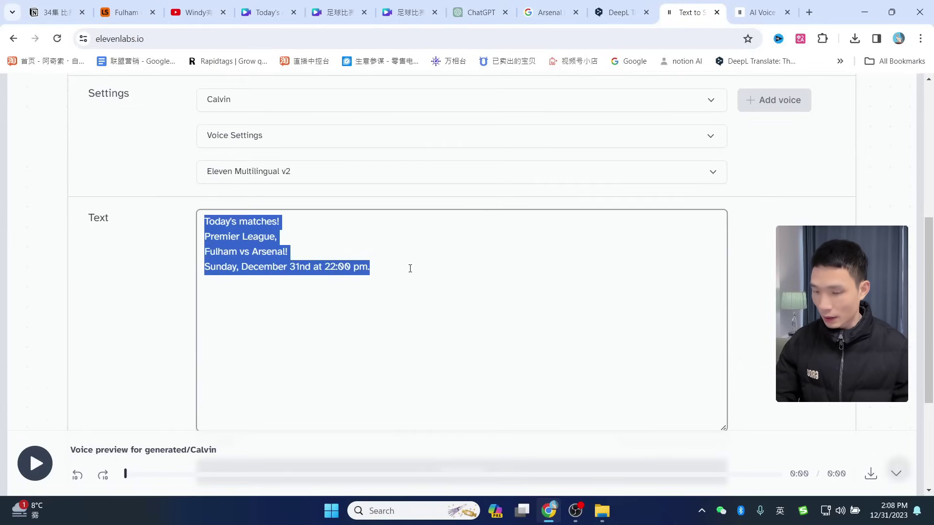
{"action": "left_click", "coordinate": [58, 38]}
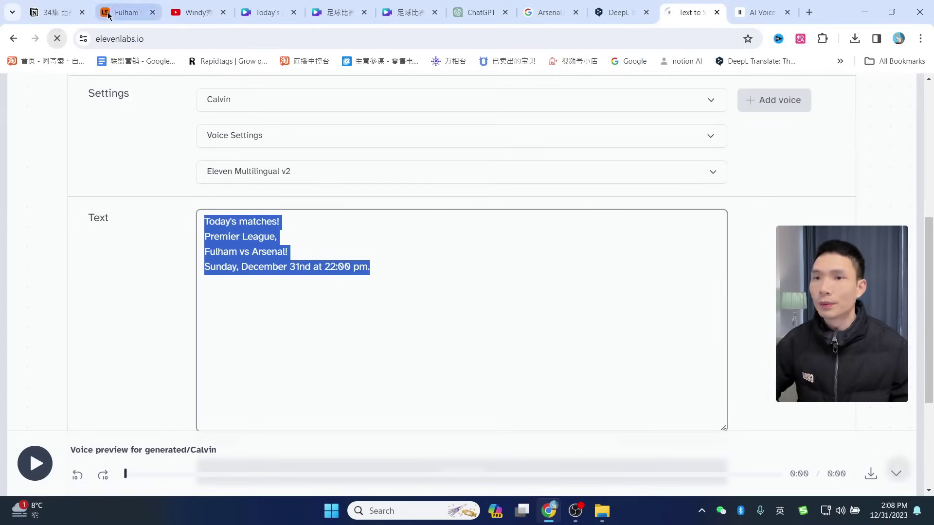
{"action": "left_click", "coordinate": [279, 221]}
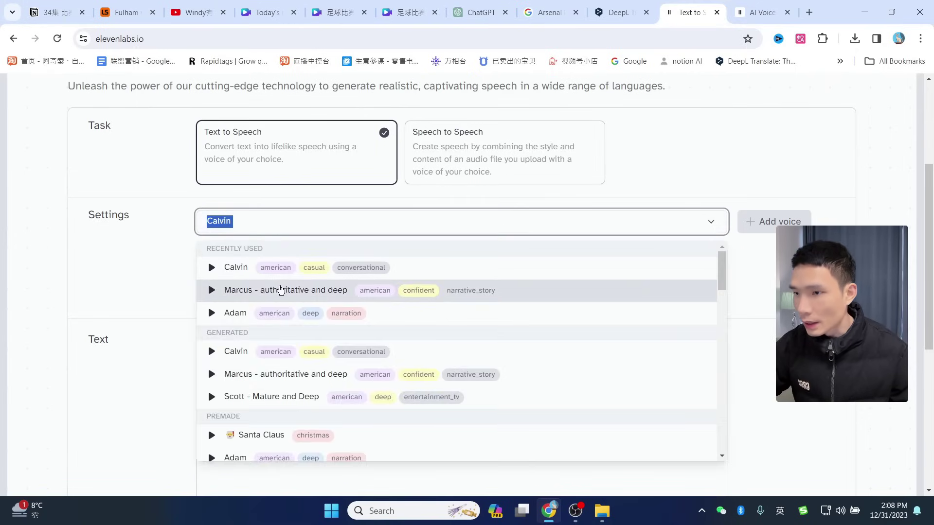
{"action": "left_click", "coordinate": [211, 396]}
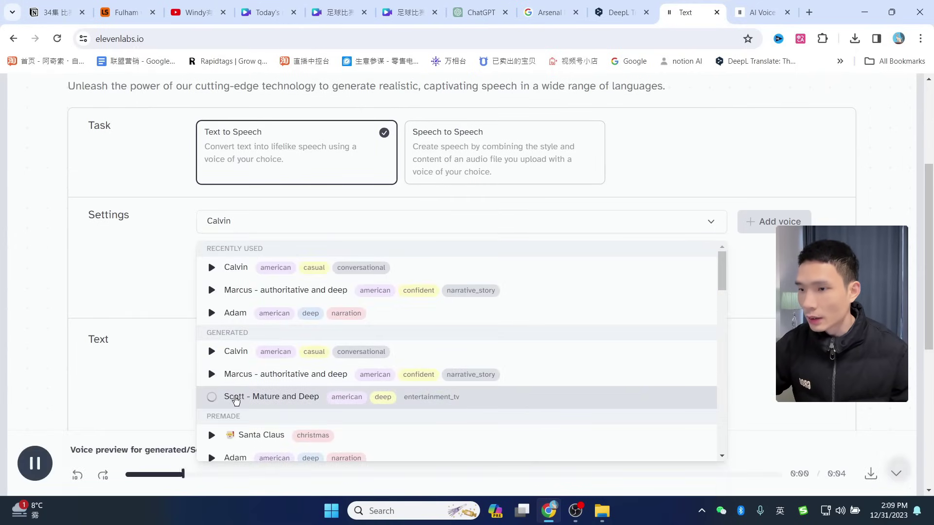
{"action": "left_click", "coordinate": [238, 397]}
{"action": "left_click", "coordinate": [135, 279]}
{"action": "scroll", "coordinate": [135, 278], "scroll_direction": "down", "scroll_amount": 2}
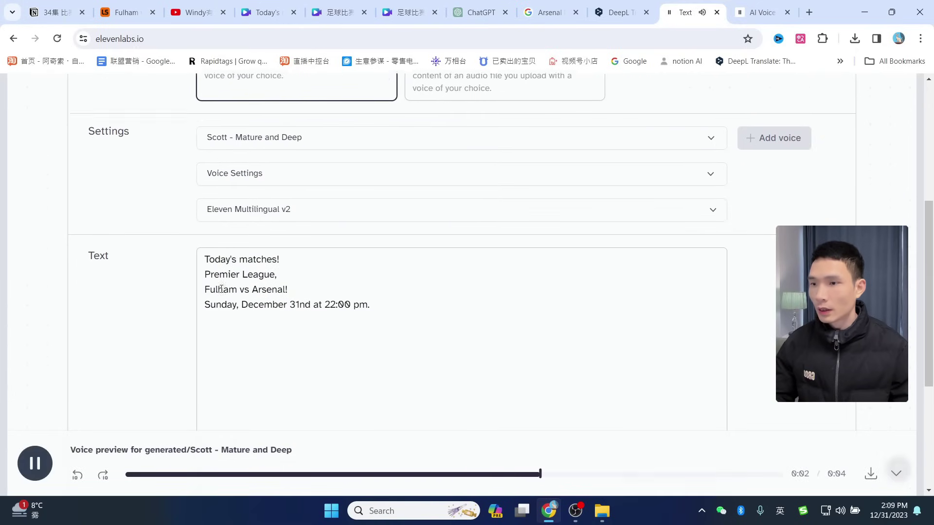
Generate the "Today's matches!" announcement with the Scott voice and play back the result
{"action": "left_click", "coordinate": [494, 278]}
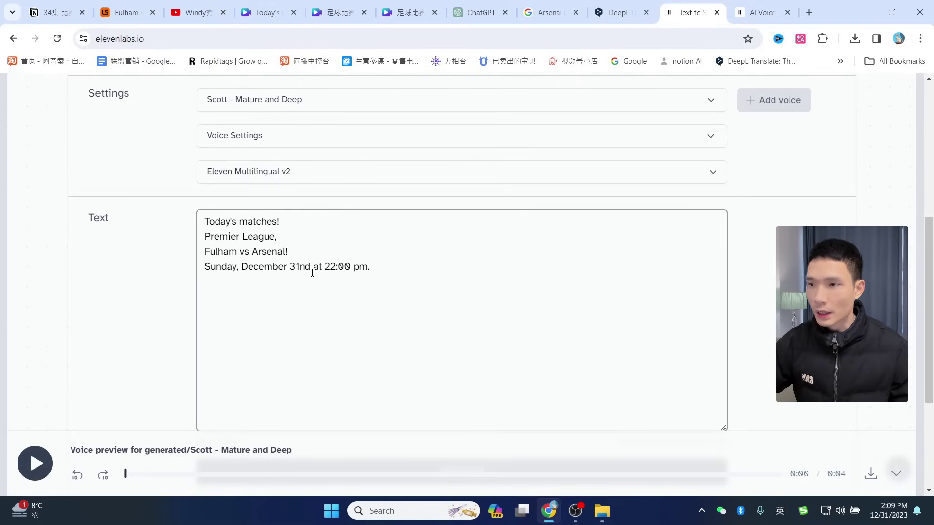
{"action": "scroll", "coordinate": [319, 275], "scroll_direction": "down", "scroll_amount": 2}
{"action": "left_click", "coordinate": [435, 358]}
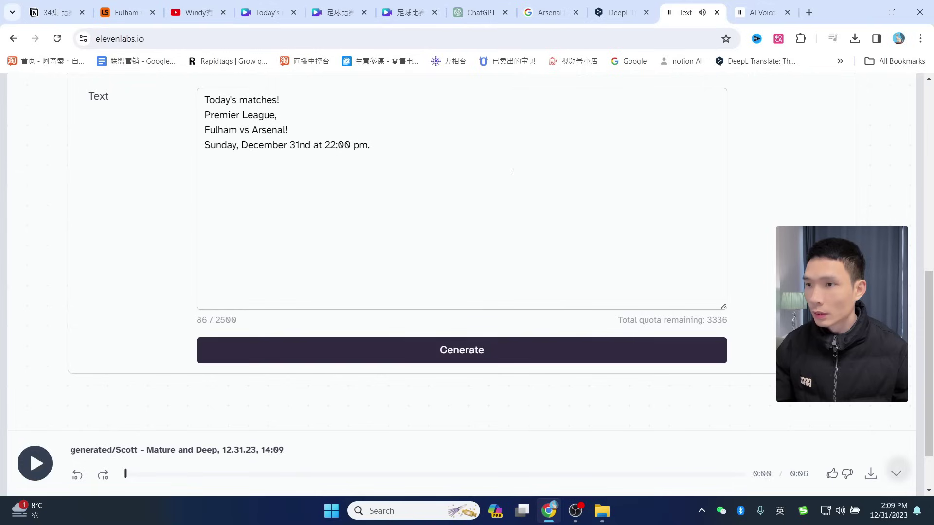
{"action": "left_click", "coordinate": [36, 461]}
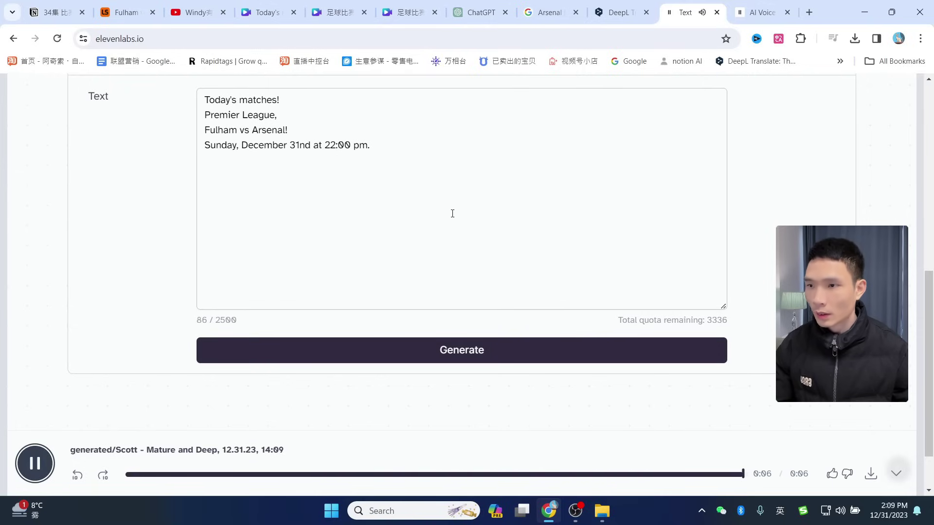
Download the generated voice-over as an MP3 and show the file in its download folder
{"action": "scroll", "coordinate": [590, 233], "scroll_direction": "up", "scroll_amount": 1}
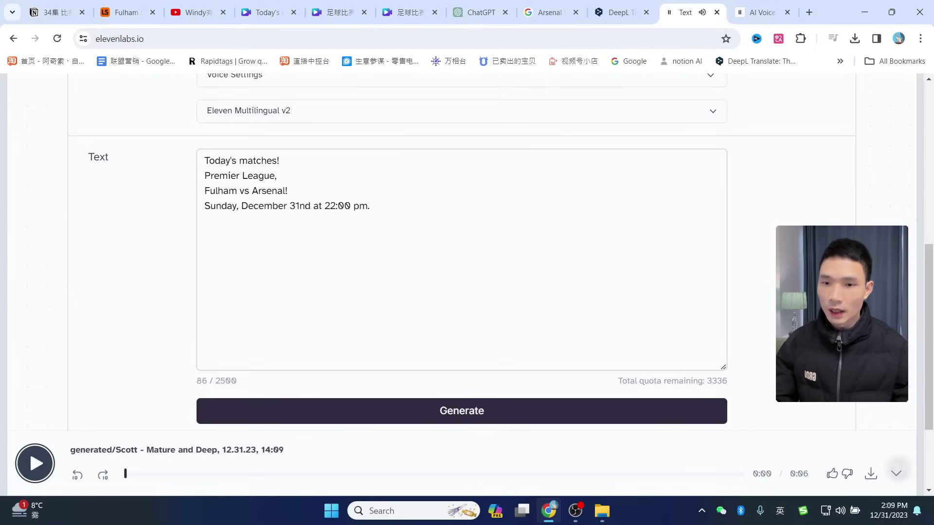
{"action": "left_click", "coordinate": [870, 475]}
{"action": "scroll", "coordinate": [652, 260], "scroll_direction": "up", "scroll_amount": 5}
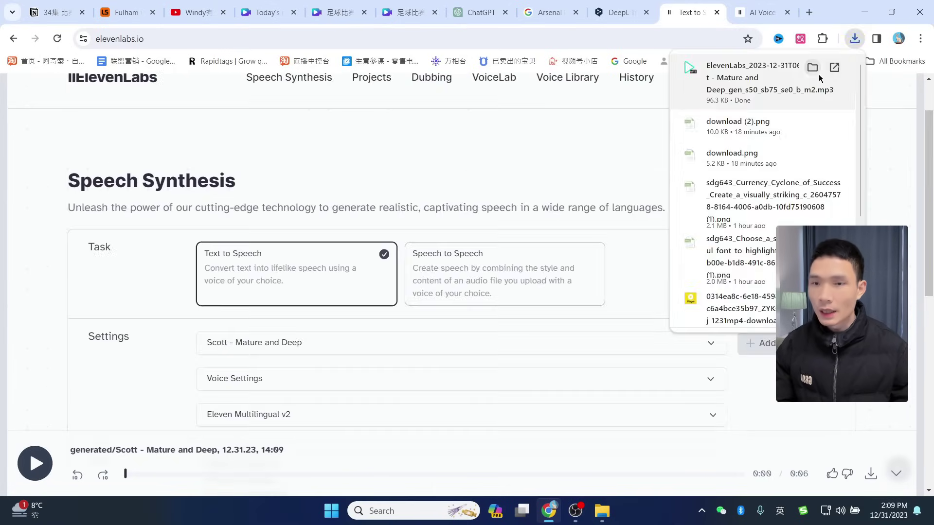
{"action": "left_click", "coordinate": [811, 73]}
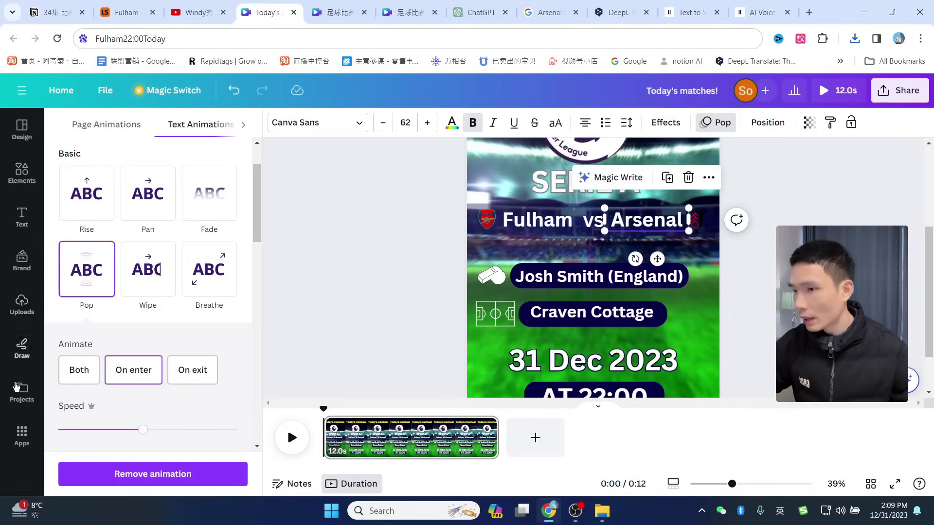
Switch to the Canva "Today's matches!" design and upload the downloaded ElevenLabs voice-over file
{"action": "mouse_move", "coordinate": [22, 304]}
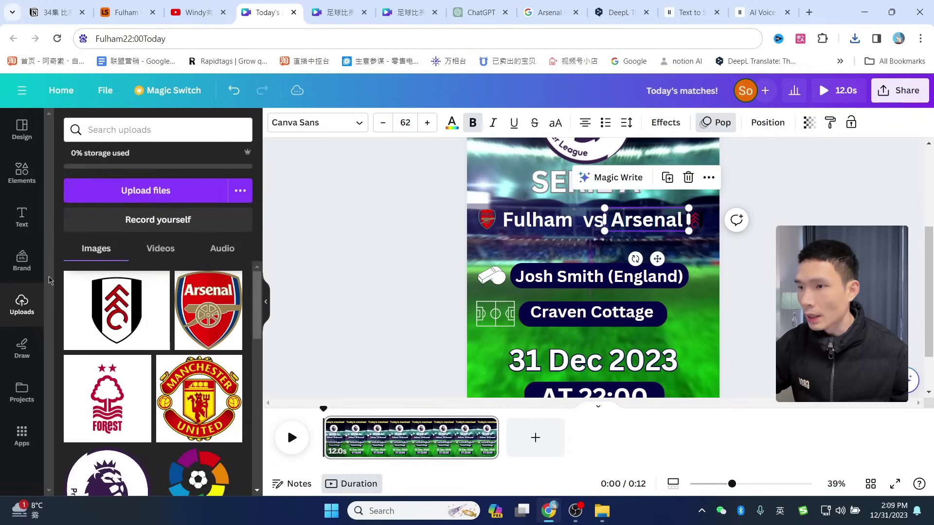
{"action": "left_click", "coordinate": [140, 191]}
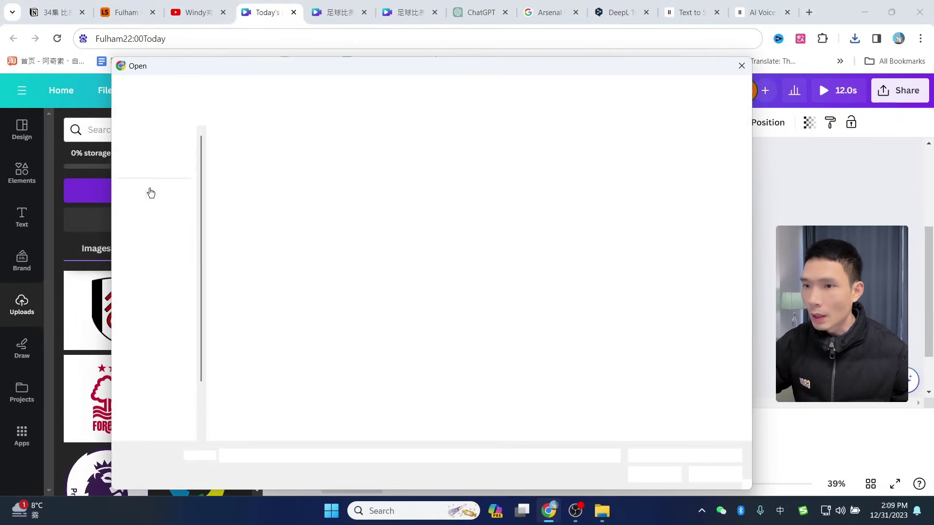
{"action": "double_click", "coordinate": [512, 167]}
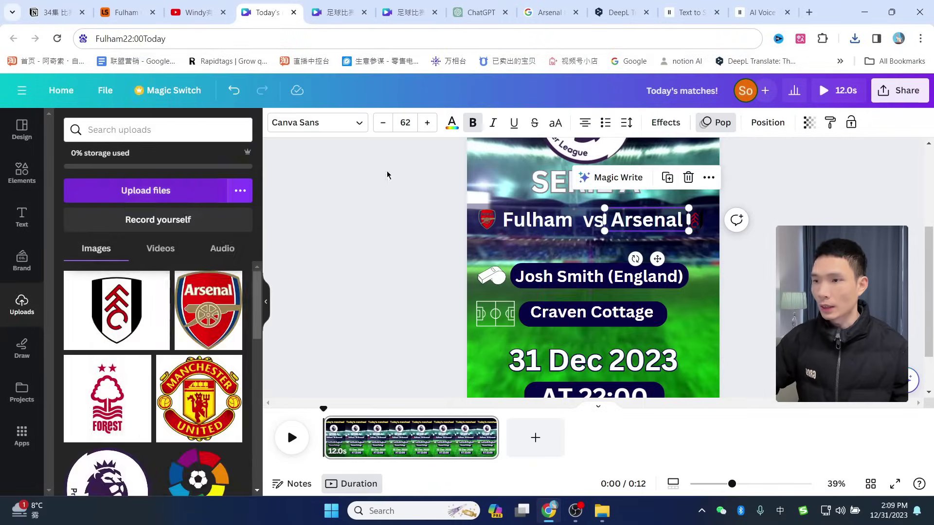
Find the ElevenLabs recording among the uploaded audio and add it to the video timeline
{"action": "left_click", "coordinate": [93, 250]}
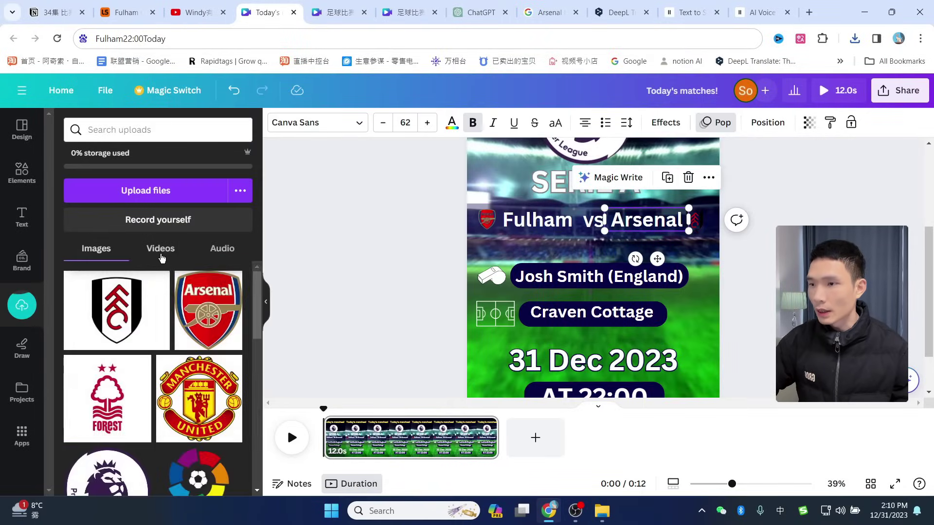
{"action": "left_click", "coordinate": [160, 251]}
{"action": "left_click", "coordinate": [223, 251]}
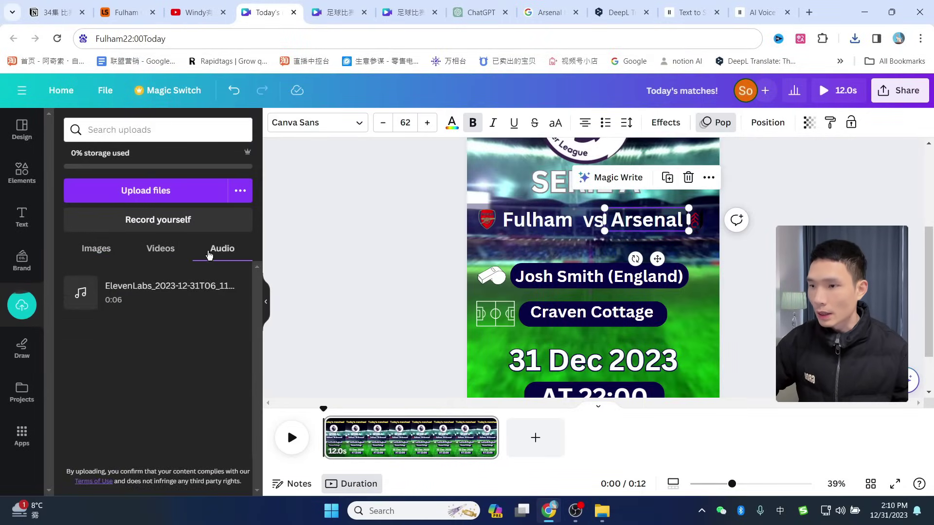
{"action": "left_click", "coordinate": [140, 300]}
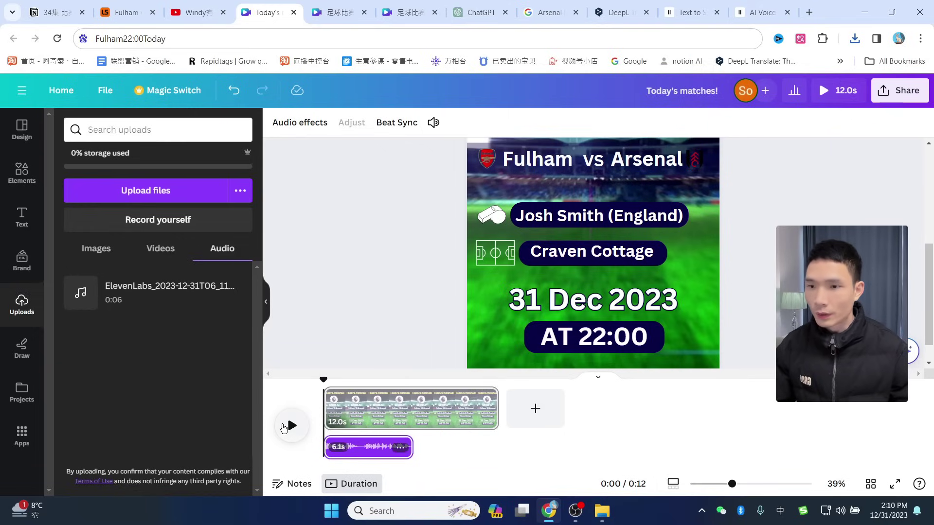
Play the video with its voice-over, watch it in full screen, and return to the editor
{"action": "left_click", "coordinate": [292, 433]}
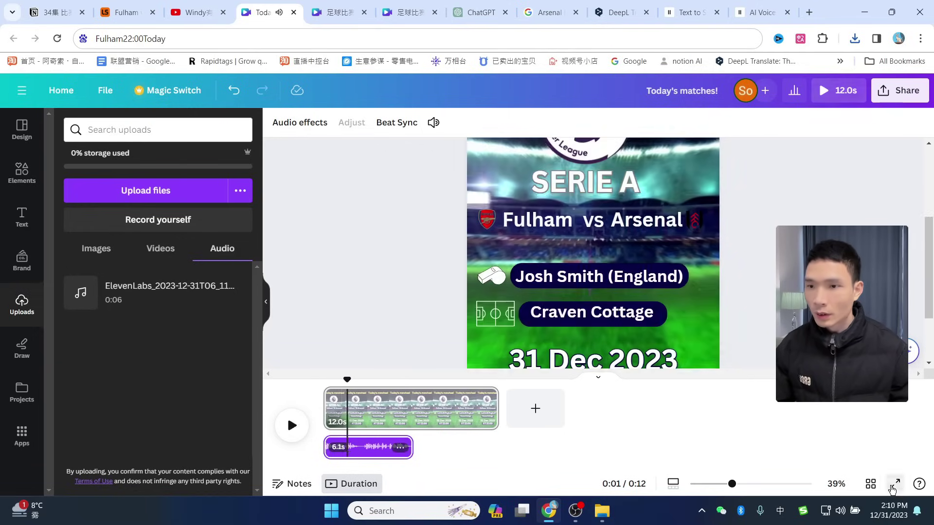
{"action": "left_click", "coordinate": [895, 484]}
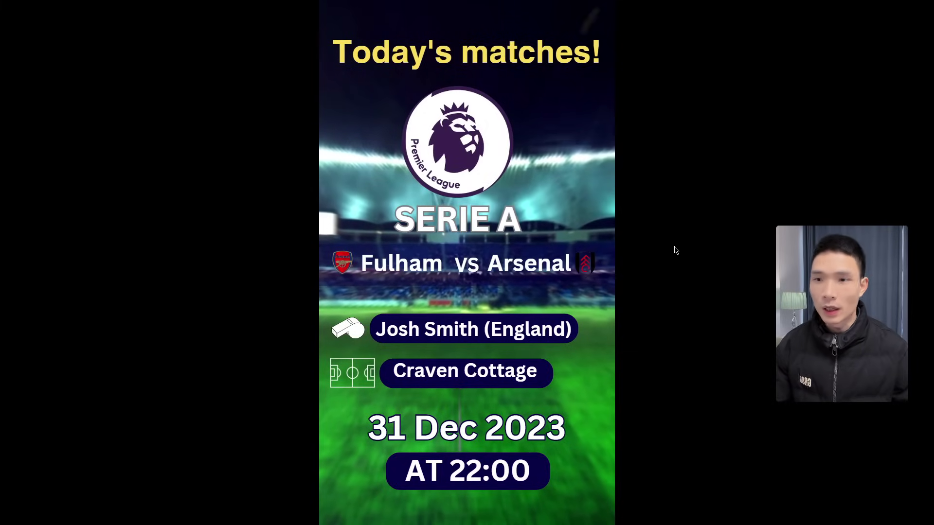
{"action": "key", "text": "Escape"}
{"action": "left_click", "coordinate": [20, 93]}
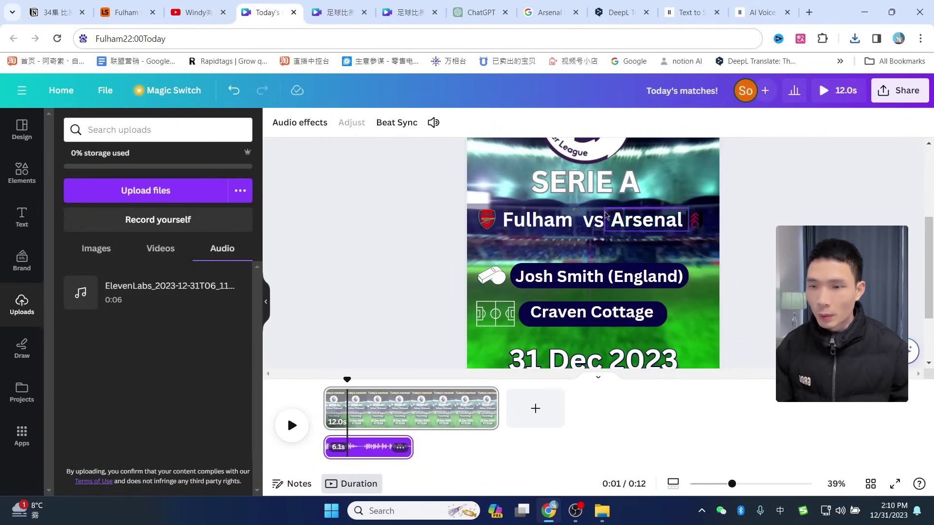
Trim the match page in the timeline to 7.3 seconds so it ends shortly after the voice-over
{"action": "scroll", "coordinate": [628, 224], "scroll_direction": "up", "scroll_amount": 3}
{"action": "scroll", "coordinate": [628, 224], "scroll_direction": "down", "scroll_amount": 1}
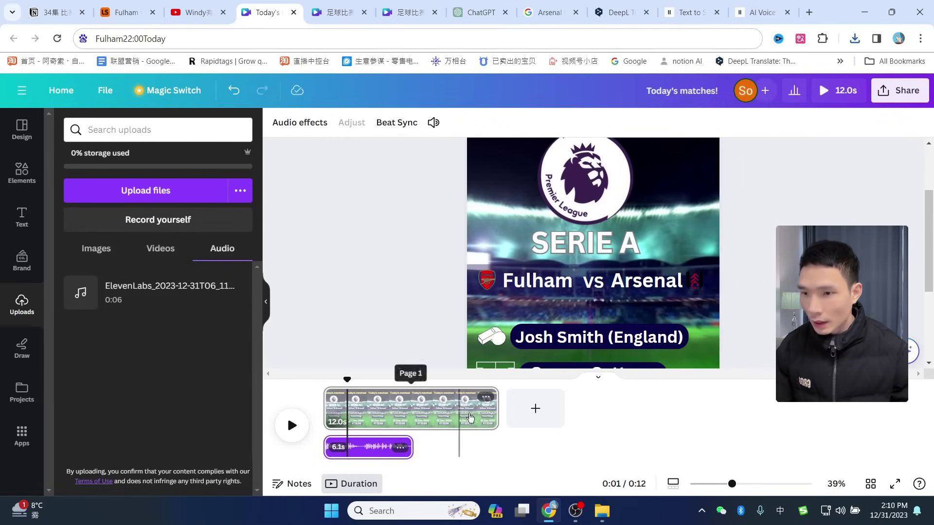
{"action": "left_click_drag", "start_coordinate": [486, 408], "coordinate": [439, 405]}
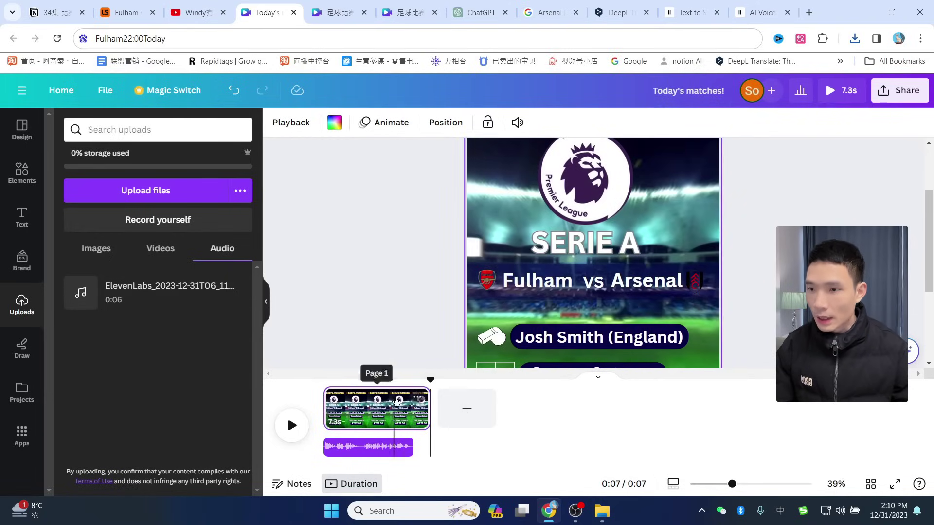
Duplicate the match page and move the playhead onto the copy
{"action": "right_click", "coordinate": [394, 404]}
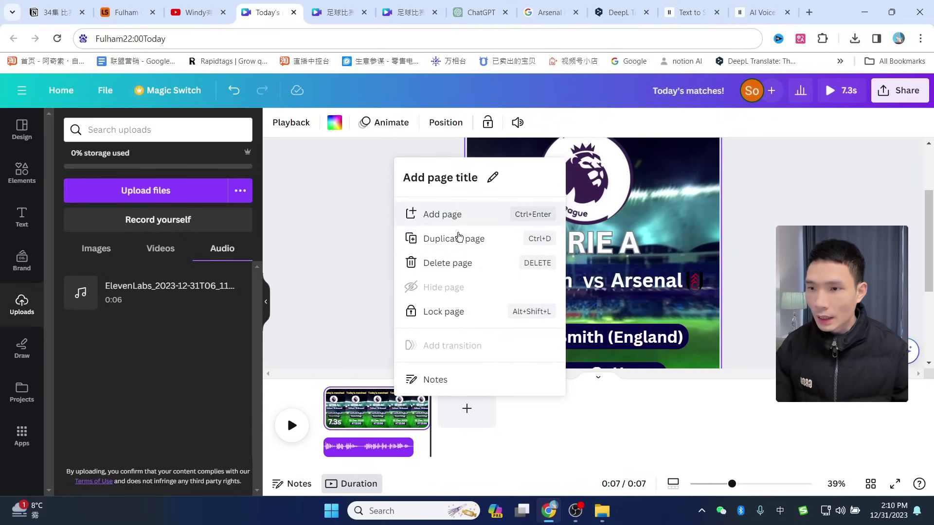
{"action": "left_click", "coordinate": [445, 240]}
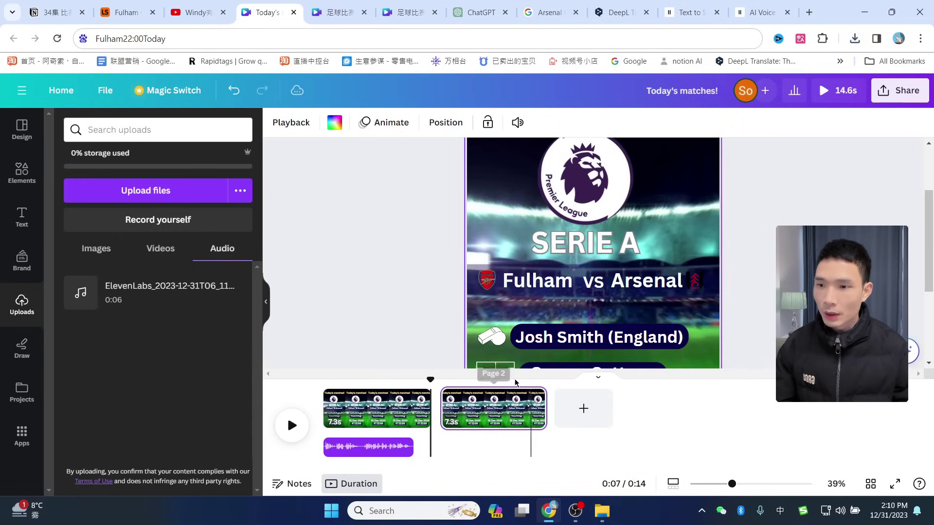
{"action": "left_click_drag", "start_coordinate": [431, 381], "coordinate": [457, 382]}
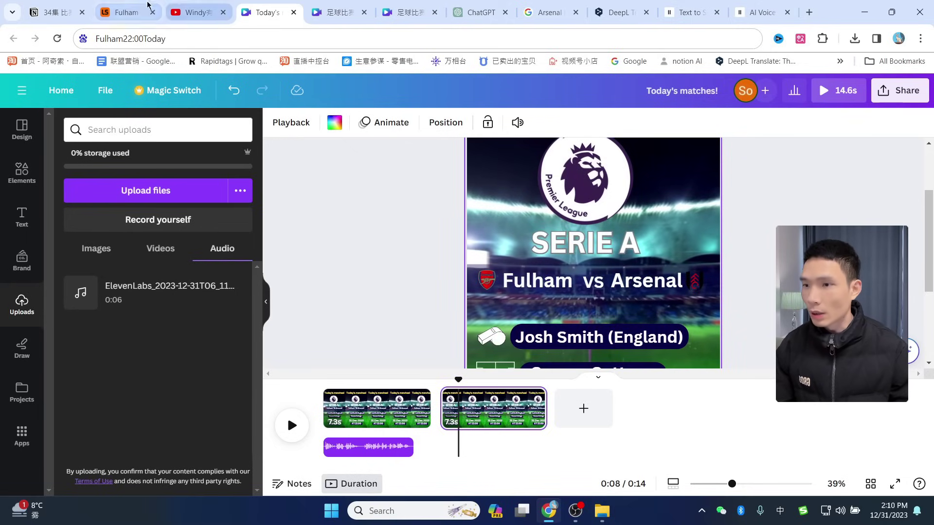
Switch to LiveScore, open the Premier League competition overview and look through its fixtures, results and table
{"action": "left_click", "coordinate": [126, 9]}
{"action": "scroll", "coordinate": [242, 288], "scroll_direction": "up", "scroll_amount": 2}
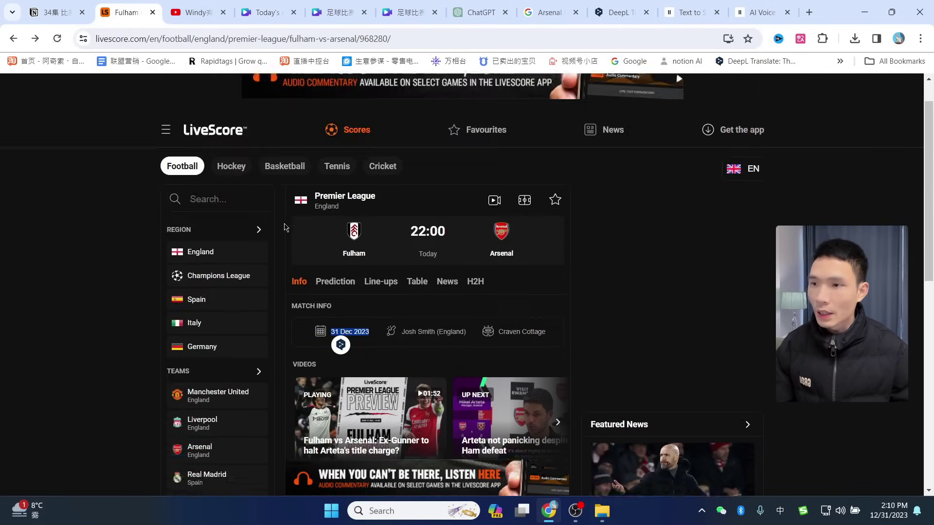
{"action": "scroll", "coordinate": [228, 312], "scroll_direction": "down", "scroll_amount": 6}
{"action": "scroll", "coordinate": [261, 214], "scroll_direction": "up", "scroll_amount": 7}
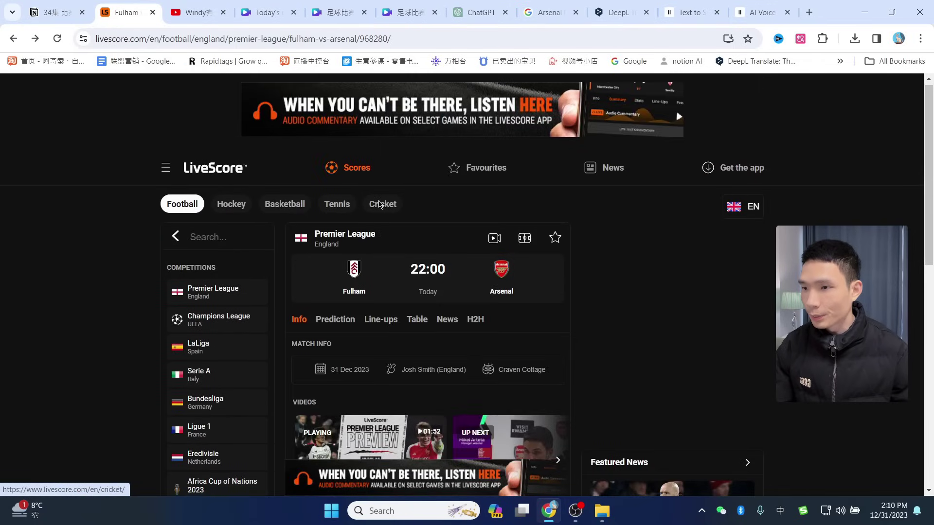
{"action": "scroll", "coordinate": [243, 233], "scroll_direction": "down", "scroll_amount": 5}
{"action": "key", "text": "alt+Left"}
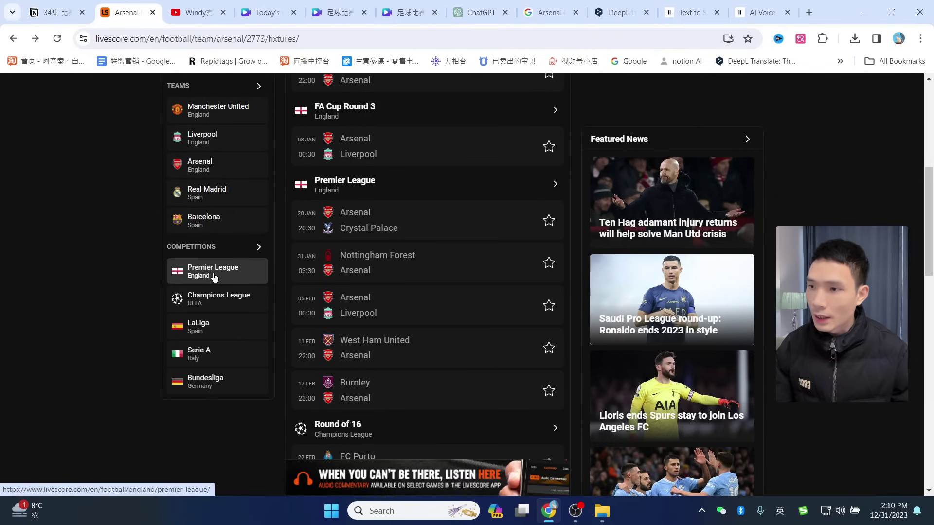
{"action": "left_click", "coordinate": [234, 268]}
{"action": "scroll", "coordinate": [392, 196], "scroll_direction": "down", "scroll_amount": 1}
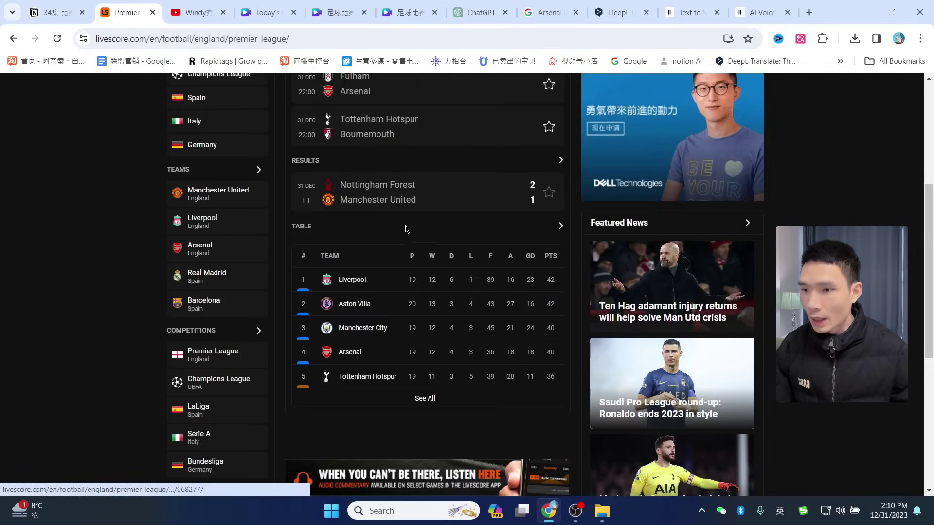
{"action": "scroll", "coordinate": [400, 264], "scroll_direction": "up", "scroll_amount": 3}
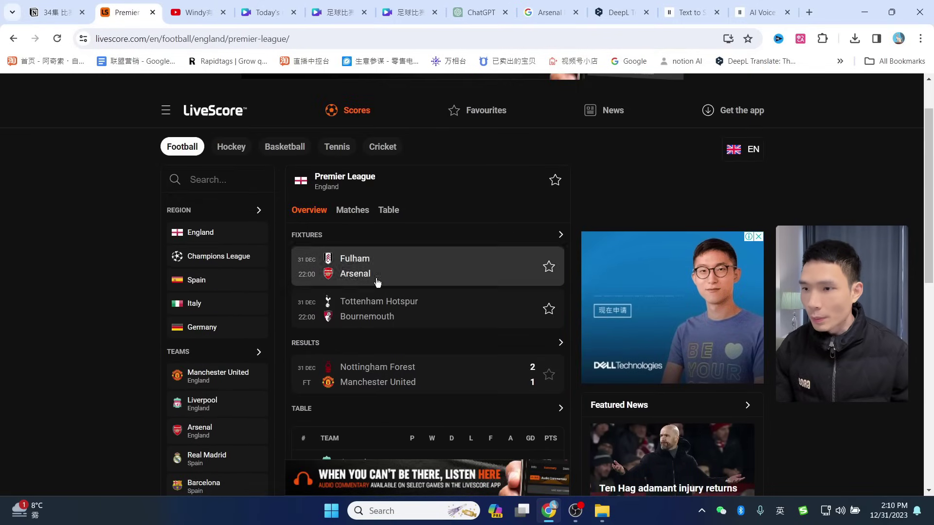
{"action": "scroll", "coordinate": [437, 311], "scroll_direction": "down", "scroll_amount": 5}
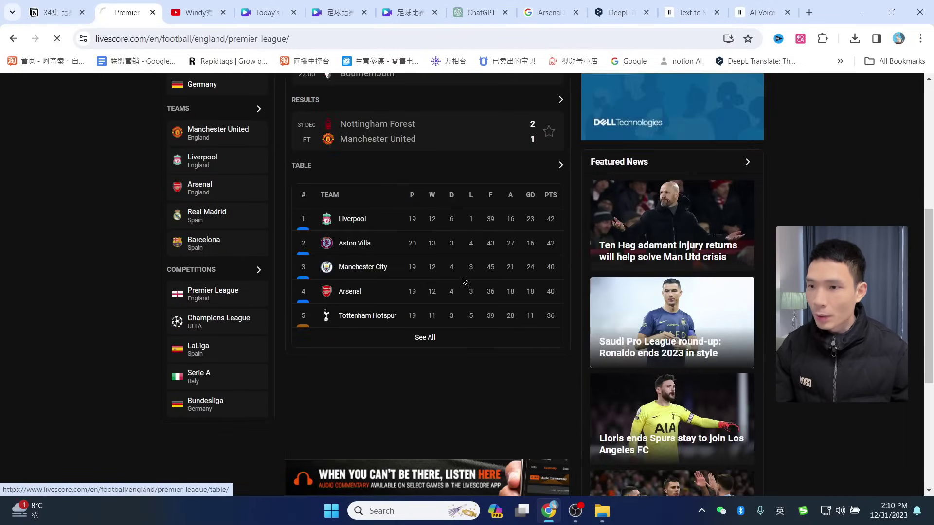
Open the full Premier League table, view Newcastle United's overview, and check its Luton Town match before returning to the team overview
{"action": "left_click", "coordinate": [428, 343]}
{"action": "scroll", "coordinate": [377, 304], "scroll_direction": "down", "scroll_amount": 3}
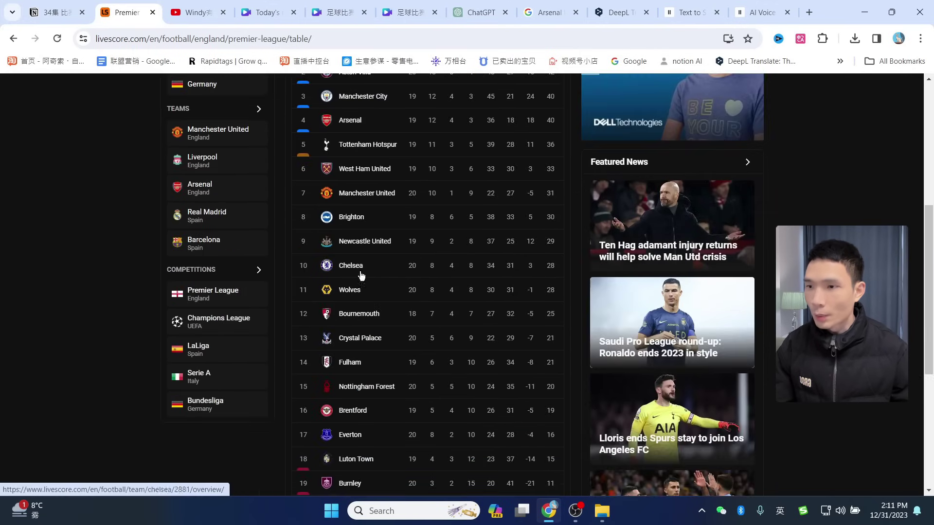
{"action": "left_click", "coordinate": [437, 228]}
{"action": "scroll", "coordinate": [438, 219], "scroll_direction": "down", "scroll_amount": 3}
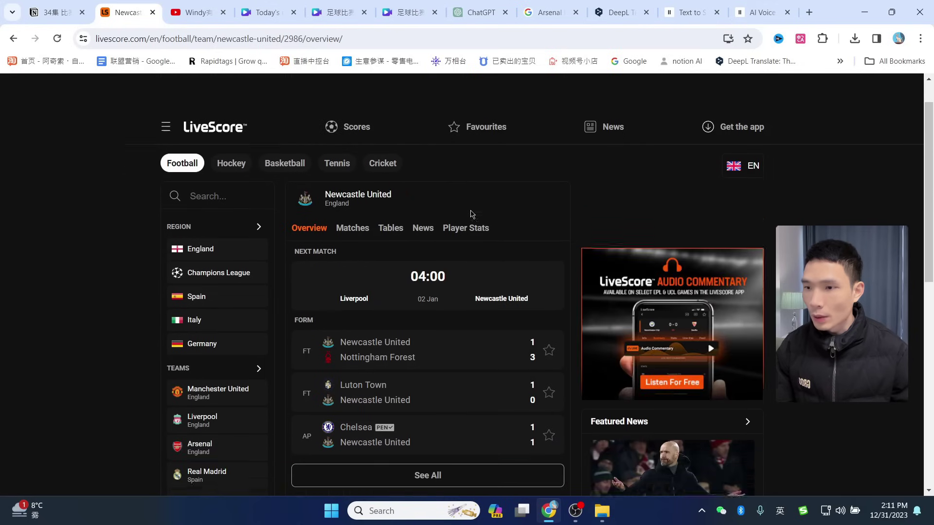
{"action": "left_click", "coordinate": [406, 317]}
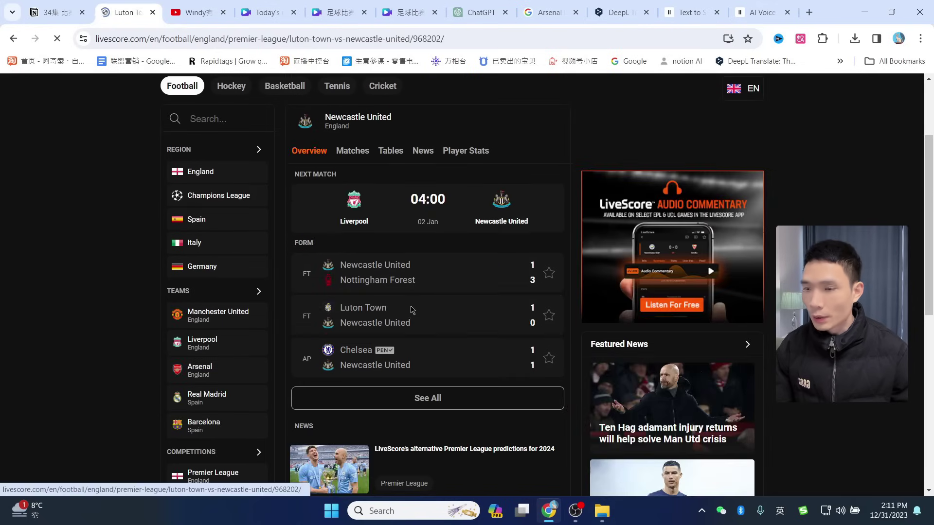
{"action": "left_click", "coordinate": [15, 38]}
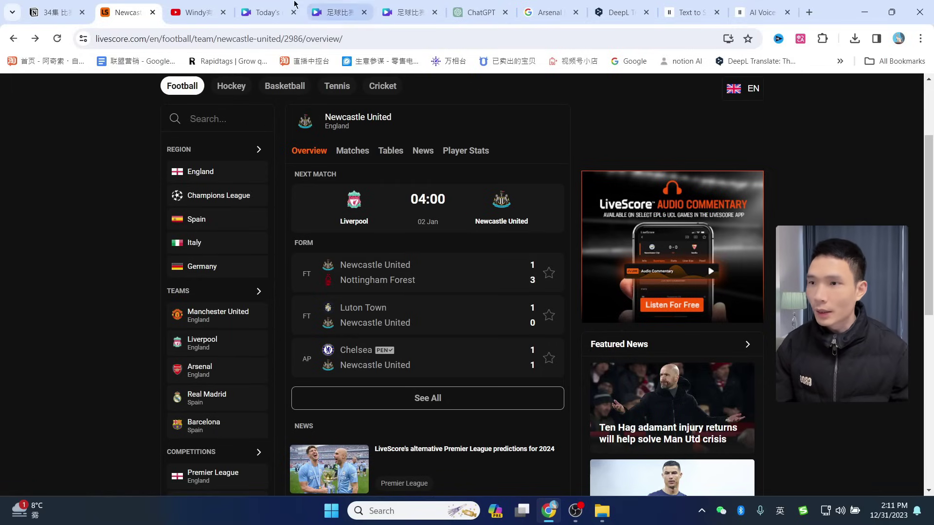
Return to the Canva design, set the playhead at 0:03 and review the first match page's content
{"action": "left_click", "coordinate": [340, 12]}
{"action": "key", "text": "ctrl+shift+Tab"}
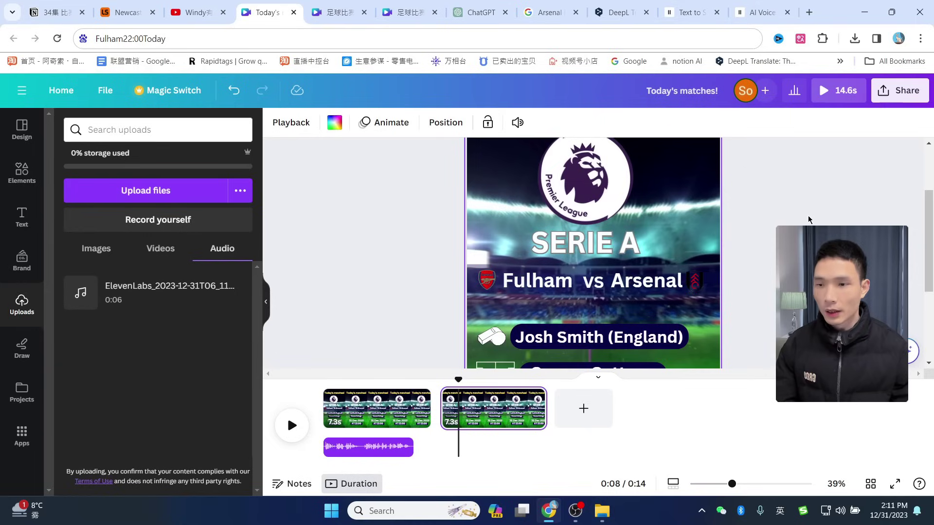
{"action": "left_click_drag", "start_coordinate": [458, 380], "coordinate": [369, 379]}
{"action": "scroll", "coordinate": [758, 239], "scroll_direction": "up", "scroll_amount": 1}
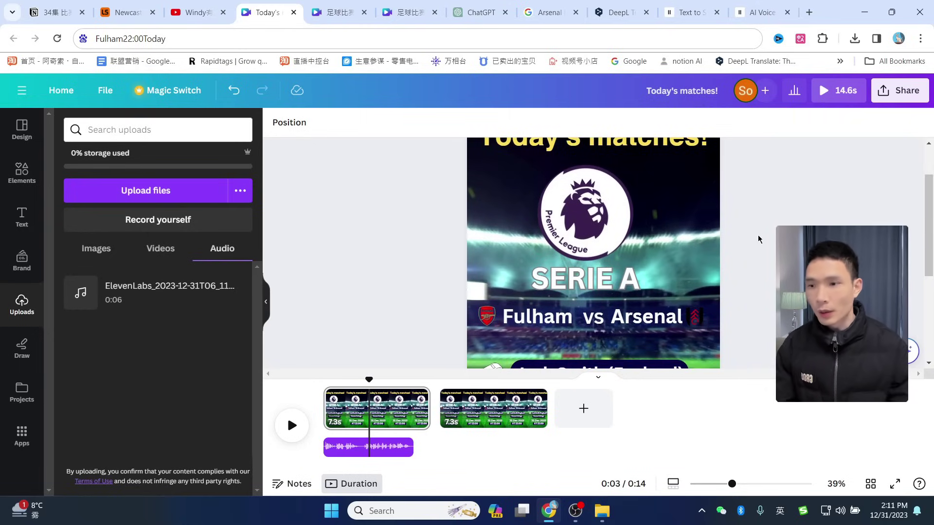
{"action": "scroll", "coordinate": [755, 240], "scroll_direction": "up", "scroll_amount": 2}
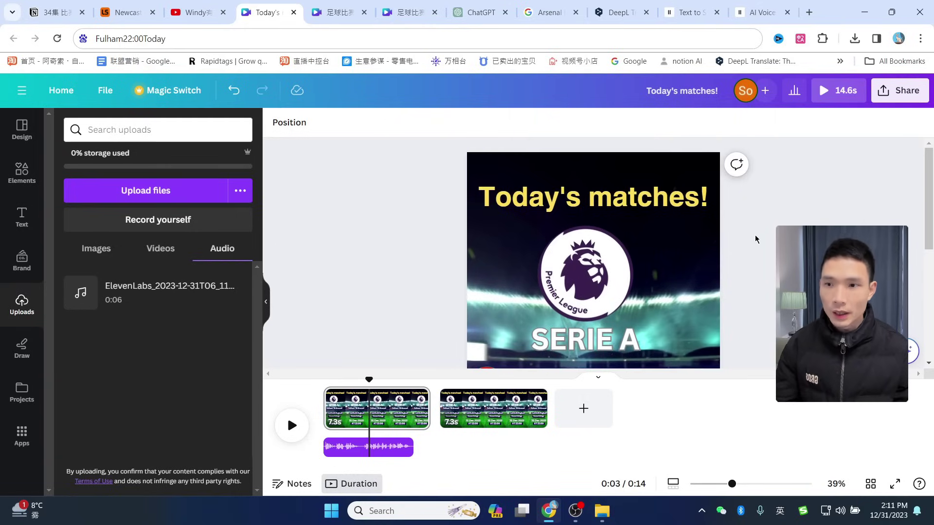
{"action": "scroll", "coordinate": [755, 239], "scroll_direction": "down", "scroll_amount": 4}
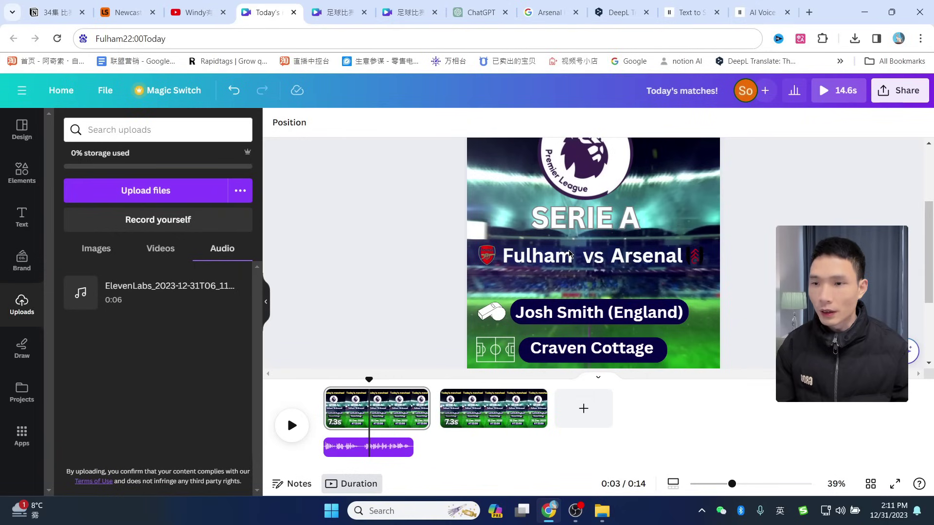
{"action": "scroll", "coordinate": [569, 252], "scroll_direction": "down", "scroll_amount": 8}
Review the duplicated match page's logo, title and match details, comparing them with the start of the first page
{"action": "left_click", "coordinate": [600, 193]}
{"action": "scroll", "coordinate": [612, 232], "scroll_direction": "down", "scroll_amount": 2}
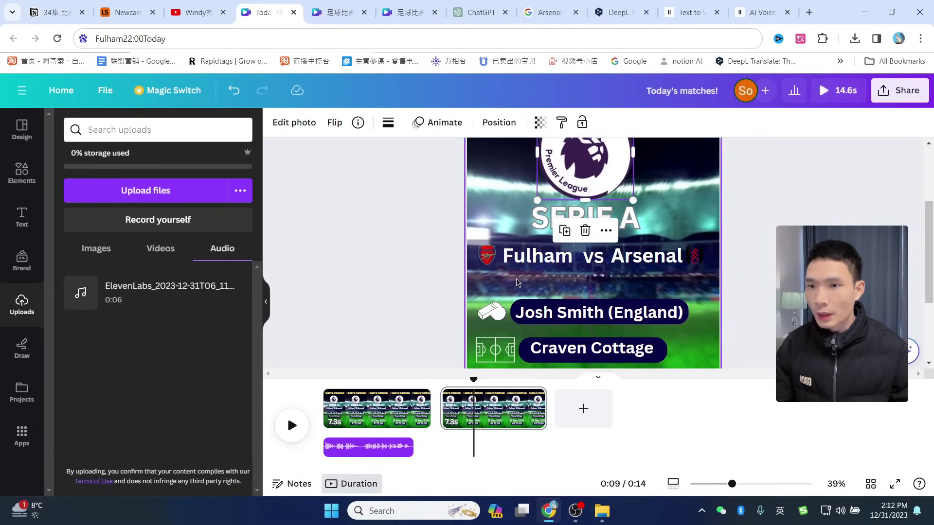
{"action": "scroll", "coordinate": [592, 309], "scroll_direction": "down", "scroll_amount": 2}
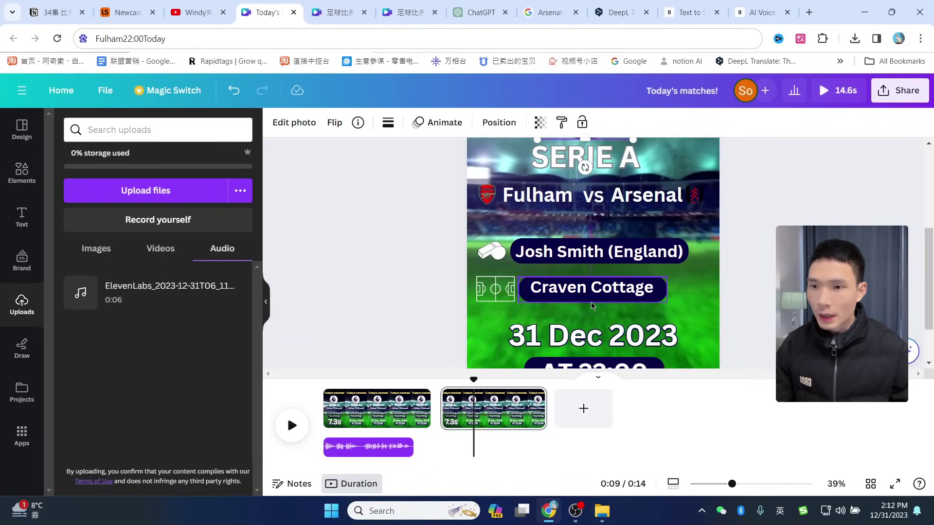
{"action": "scroll", "coordinate": [560, 311], "scroll_direction": "up", "scroll_amount": 5}
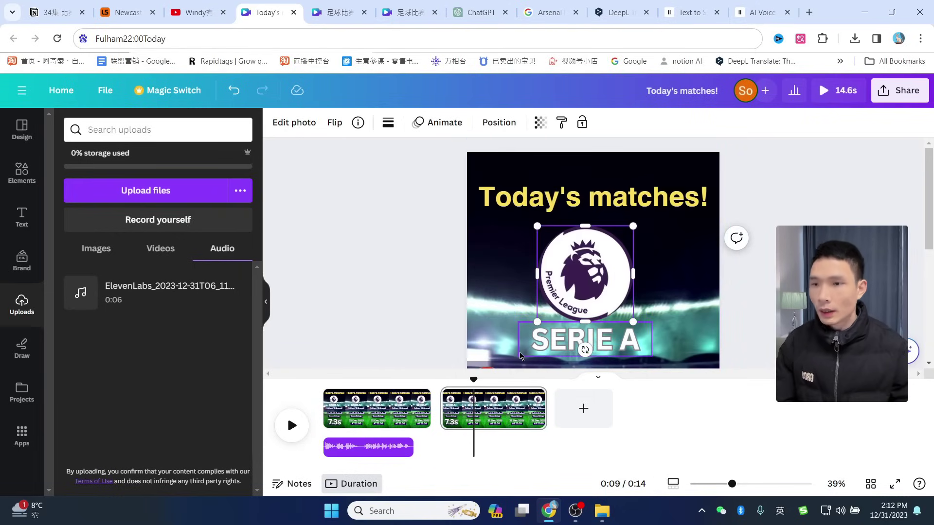
{"action": "left_click", "coordinate": [327, 384]}
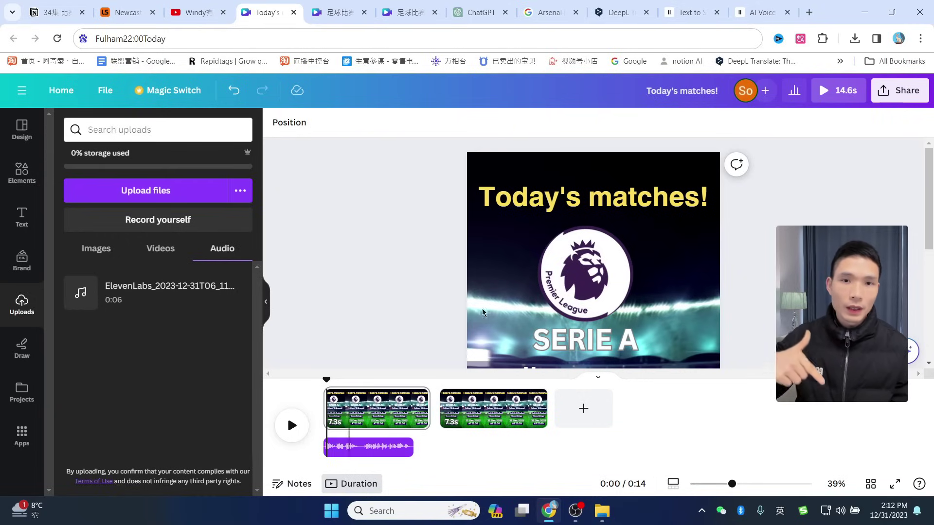
{"action": "scroll", "coordinate": [618, 227], "scroll_direction": "down", "scroll_amount": 2}
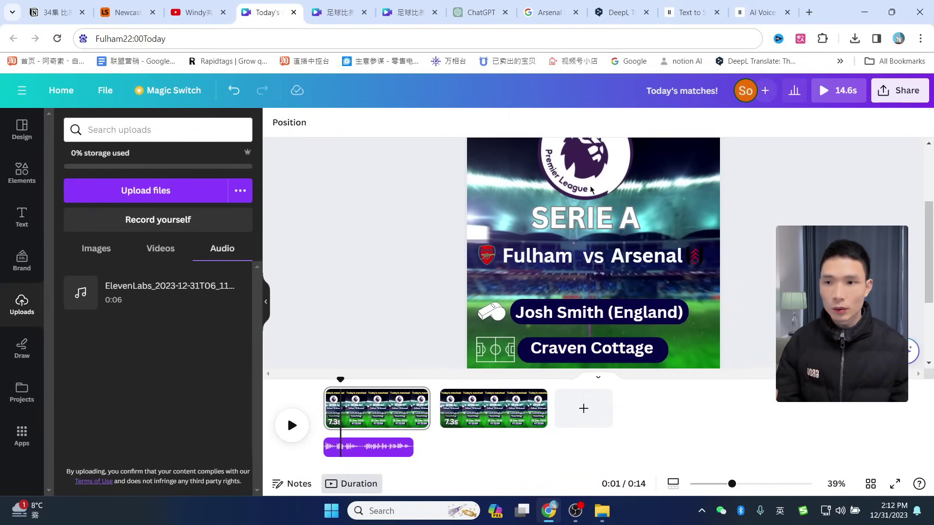
{"action": "left_click", "coordinate": [451, 408]}
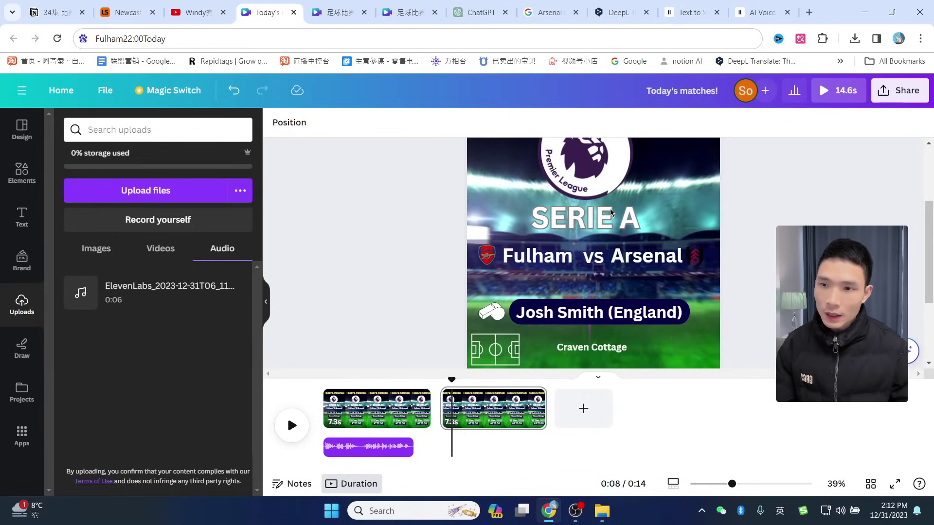
{"action": "scroll", "coordinate": [631, 264], "scroll_direction": "up", "scroll_amount": 1}
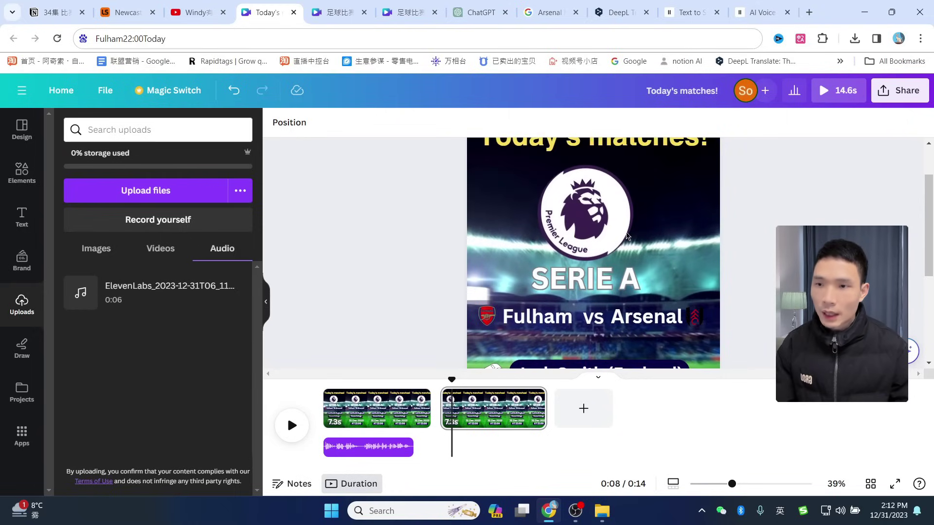
{"action": "scroll", "coordinate": [627, 237], "scroll_direction": "up", "scroll_amount": 2}
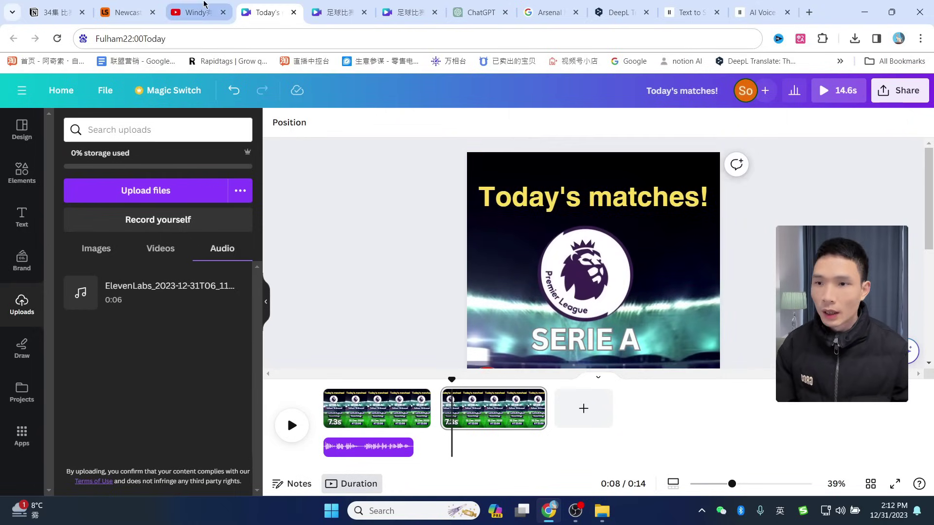
Switch to LiveScore and open the Newcastle United vs Nottingham Forest match from Newcastle United's results
{"action": "left_click", "coordinate": [213, 8]}
{"action": "left_click", "coordinate": [128, 12]}
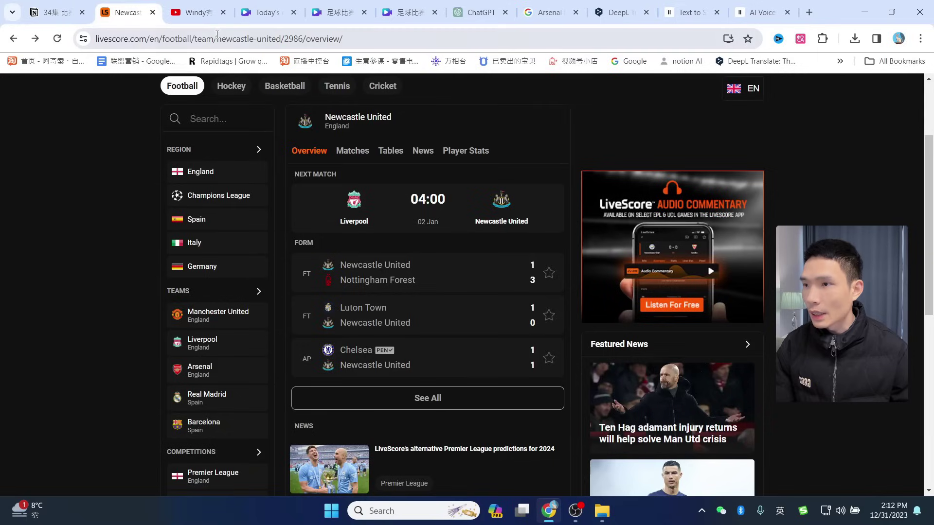
{"action": "left_click", "coordinate": [345, 276]}
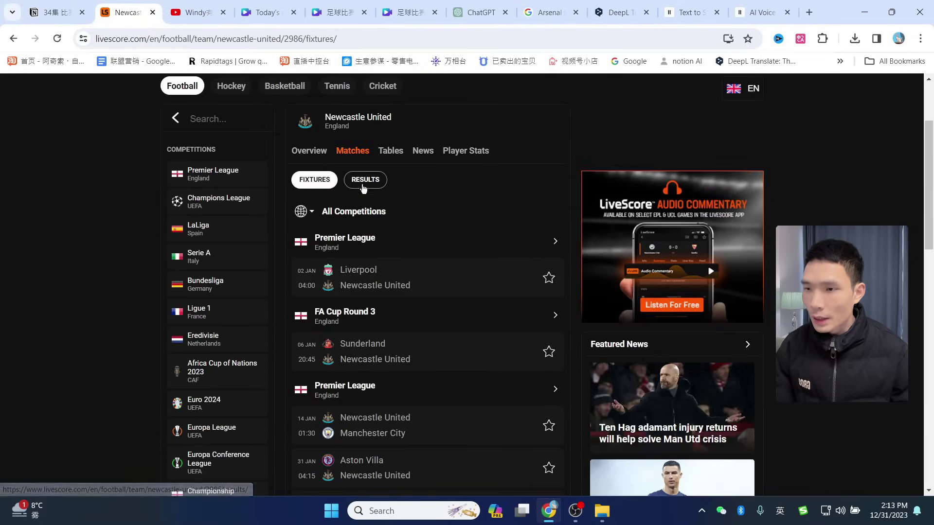
{"action": "left_click", "coordinate": [360, 180]}
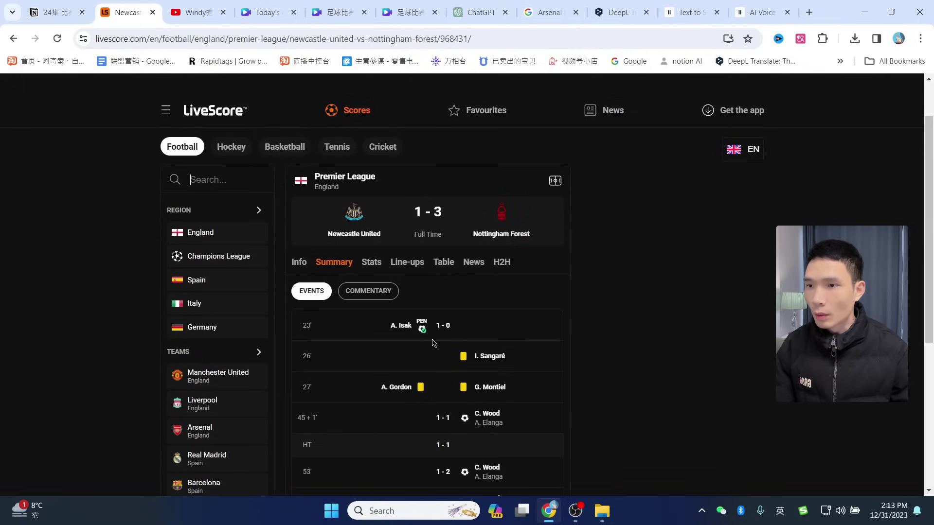
Return to the Canva design, move the playhead to 0:10 on the duplicated page and delete its "SERIE A" title
{"action": "key", "text": "ctrl+4"}
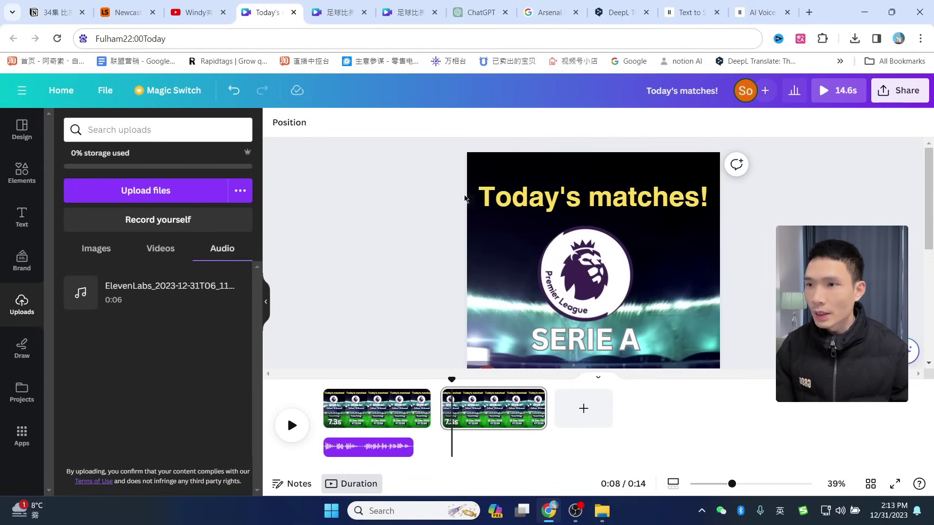
{"action": "mouse_move", "coordinate": [451, 379]}
{"action": "left_mouse_down"}
{"action": "mouse_move", "coordinate": [480, 380]}
{"action": "mouse_move", "coordinate": [447, 379]}
{"action": "left_mouse_up"}
{"action": "scroll", "coordinate": [590, 235], "scroll_direction": "down", "scroll_amount": 3}
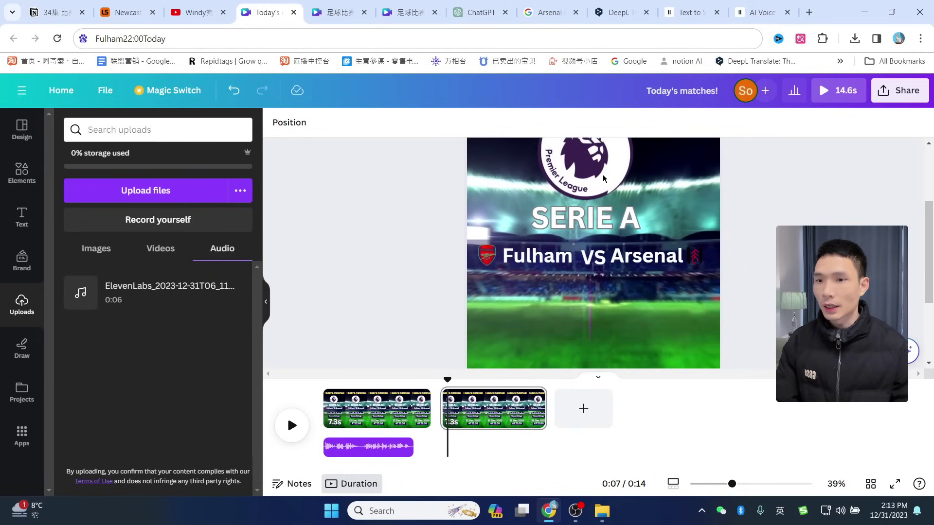
{"action": "scroll", "coordinate": [604, 178], "scroll_direction": "down", "scroll_amount": 2}
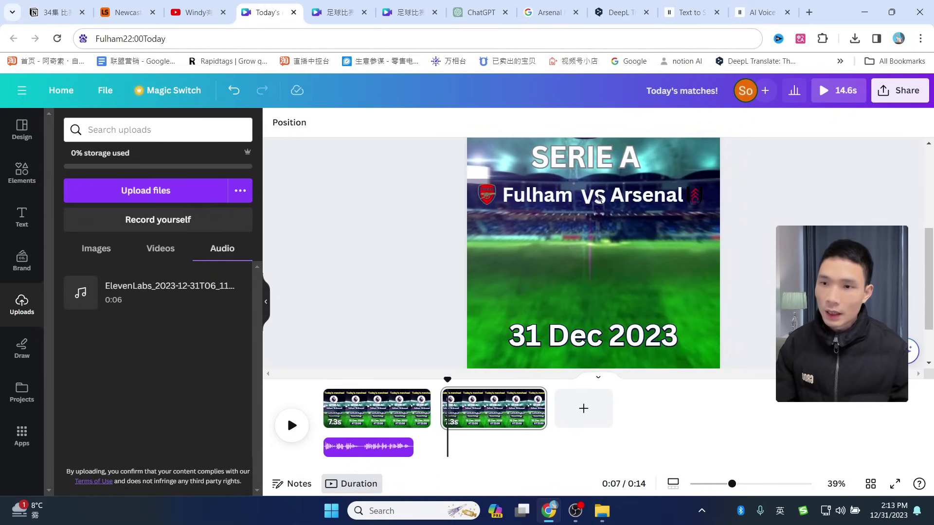
{"action": "scroll", "coordinate": [636, 197], "scroll_direction": "down", "scroll_amount": 2}
{"action": "left_click", "coordinate": [494, 382]}
{"action": "scroll", "coordinate": [678, 267], "scroll_direction": "up", "scroll_amount": 4}
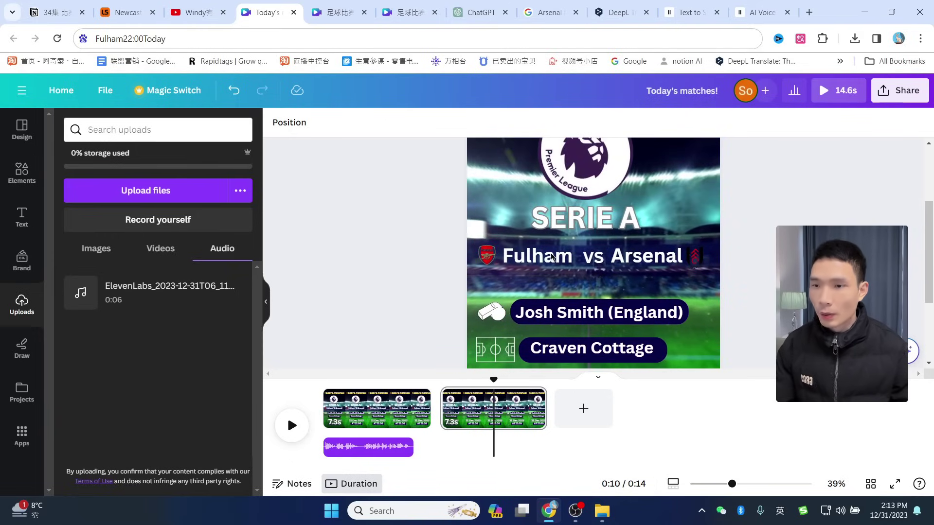
{"action": "left_click", "coordinate": [598, 217]}
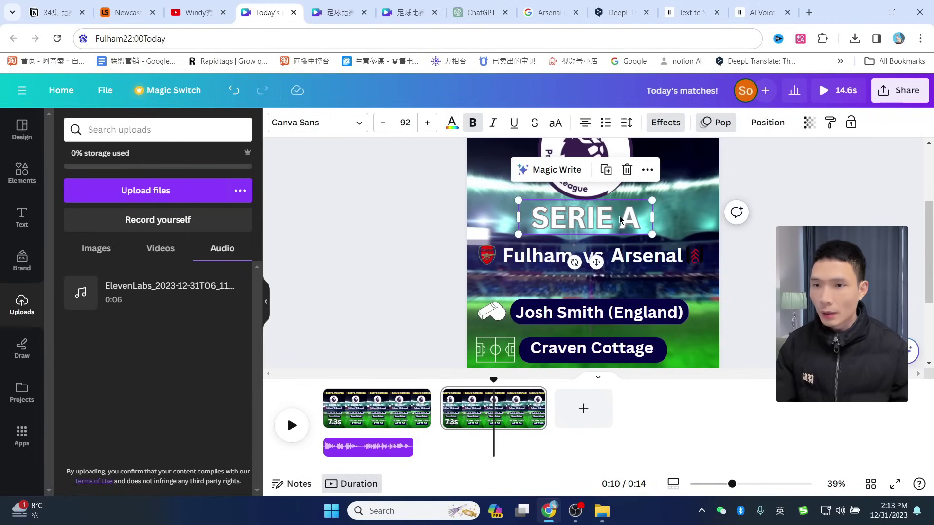
{"action": "key", "text": "Delete"}
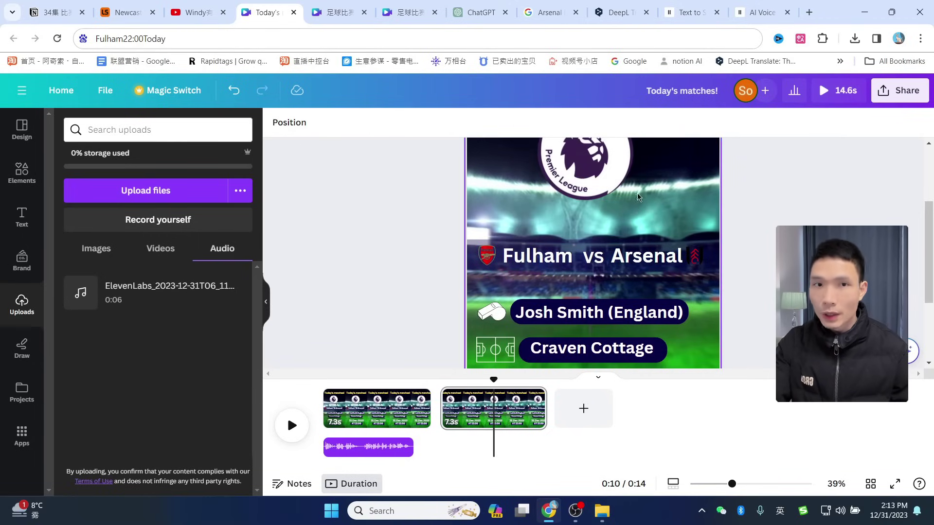
Check the Newcastle United vs Nottingham Forest score on LiveScore and replace the "Fulham" text on the duplicated page with 1
{"action": "left_click", "coordinate": [569, 254]}
{"action": "left_click", "coordinate": [127, 12]}
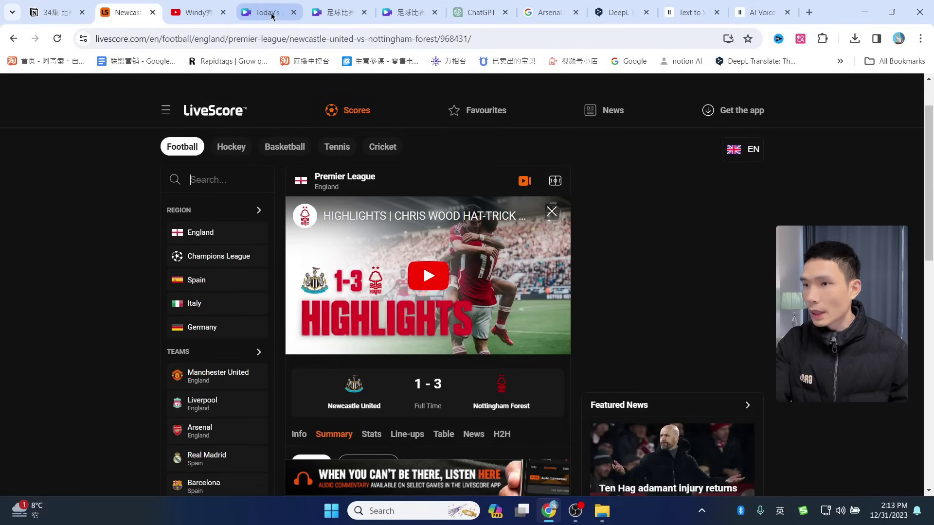
{"action": "left_click", "coordinate": [263, 13]}
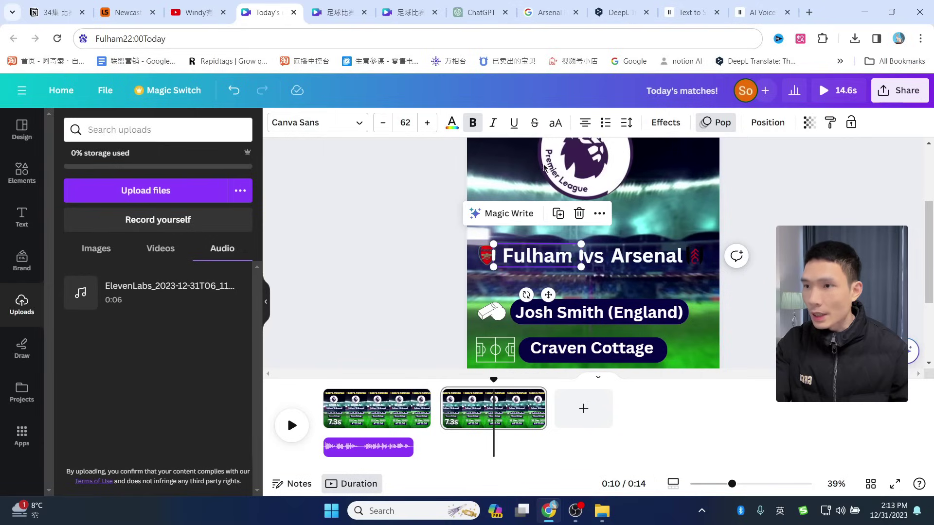
{"action": "double_click", "coordinate": [522, 257]}
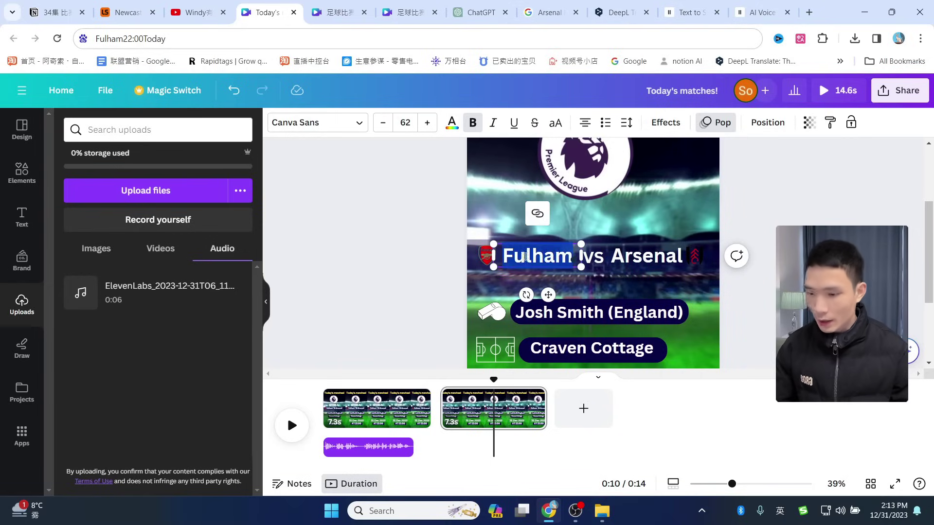
{"action": "type", "text": "1"}
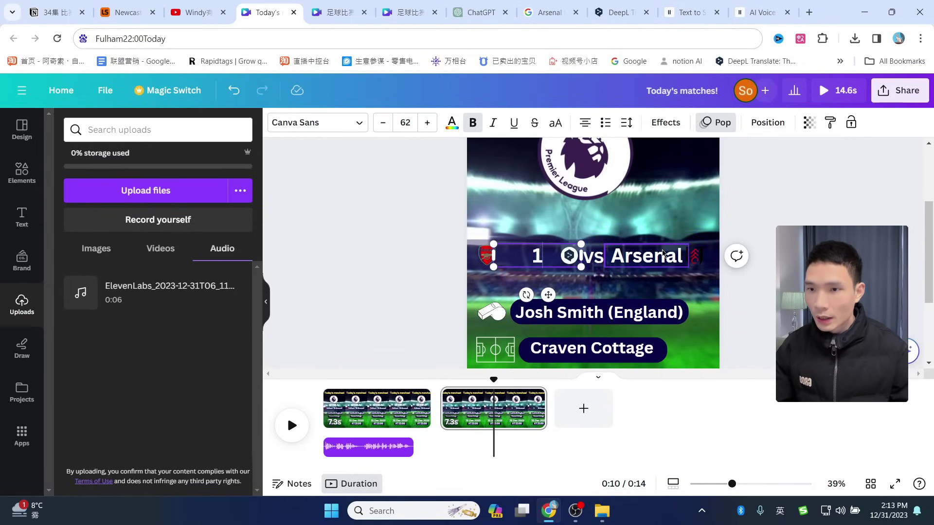
Replace the "Arsenal" text with 3, enlarge both score numbers to size 80 and place the club crests close beside them
{"action": "double_click", "coordinate": [662, 253]}
{"action": "type", "text": "3"}
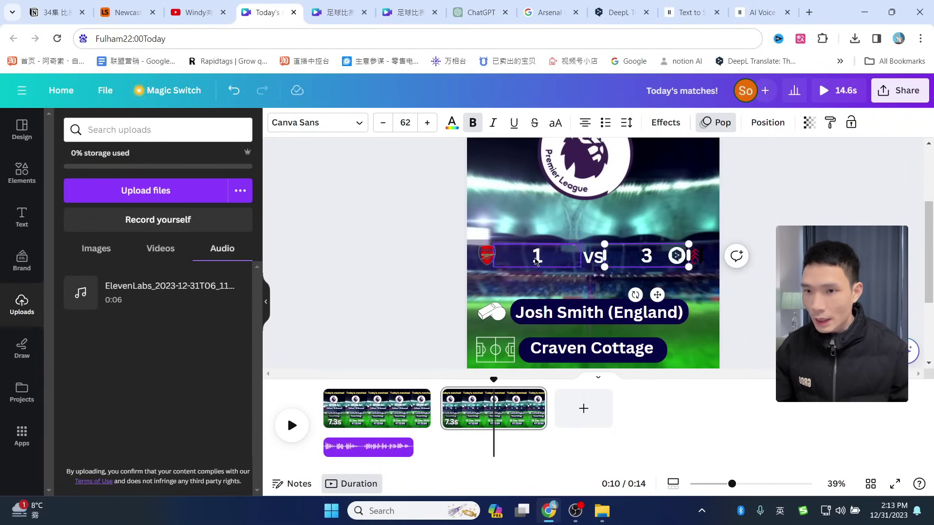
{"action": "left_click", "coordinate": [536, 261]}
{"action": "mouse_move", "coordinate": [585, 256]}
{"action": "left_mouse_down"}
{"action": "mouse_move", "coordinate": [548, 256]}
{"action": "mouse_move", "coordinate": [577, 257]}
{"action": "left_mouse_up"}
{"action": "left_click", "coordinate": [491, 260]}
{"action": "left_click_drag", "start_coordinate": [491, 259], "coordinate": [508, 257]}
{"action": "left_click", "coordinate": [535, 260]}
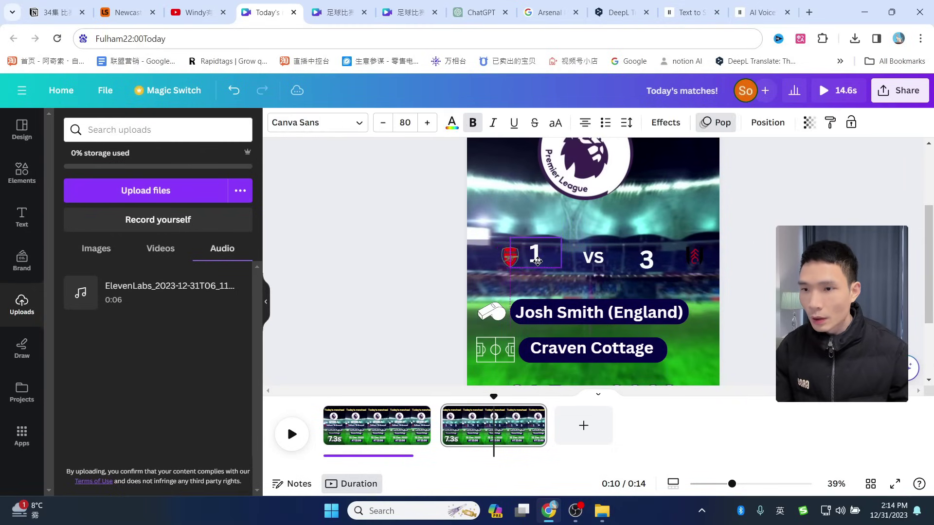
Delete the referee and stadium rows with their icons, and the "AT 22:00" time label from the results page
{"action": "scroll", "coordinate": [482, 219], "scroll_direction": "down", "scroll_amount": 3}
{"action": "left_click_drag", "start_coordinate": [477, 178], "coordinate": [710, 261]}
{"action": "key", "text": "Delete"}
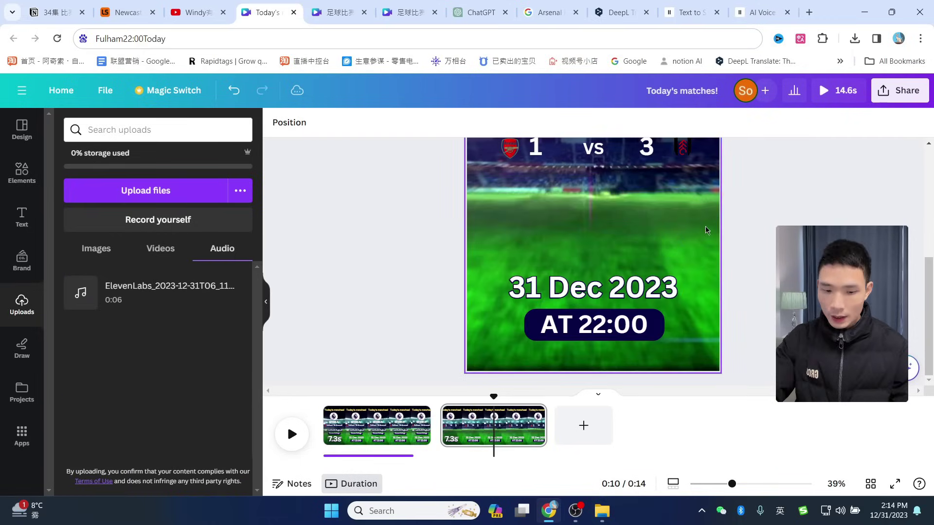
{"action": "key", "text": "Delete"}
{"action": "left_click", "coordinate": [615, 329]}
{"action": "key", "text": "Delete"}
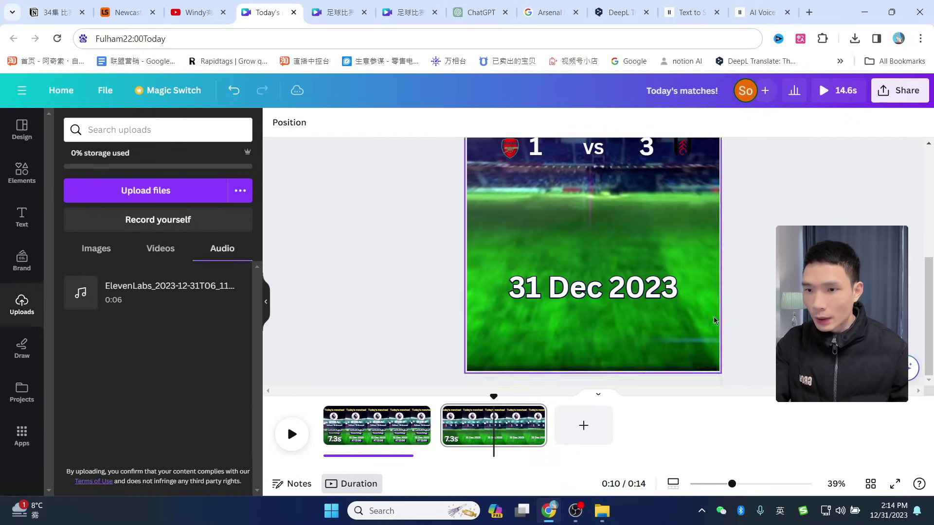
Change the page title from "Today's matches!" to "Today's Match Results!"
{"action": "scroll", "coordinate": [680, 250], "scroll_direction": "up", "scroll_amount": 2}
{"action": "left_click_drag", "start_coordinate": [732, 484], "coordinate": [716, 484]}
{"action": "scroll", "coordinate": [608, 219], "scroll_direction": "up", "scroll_amount": 2}
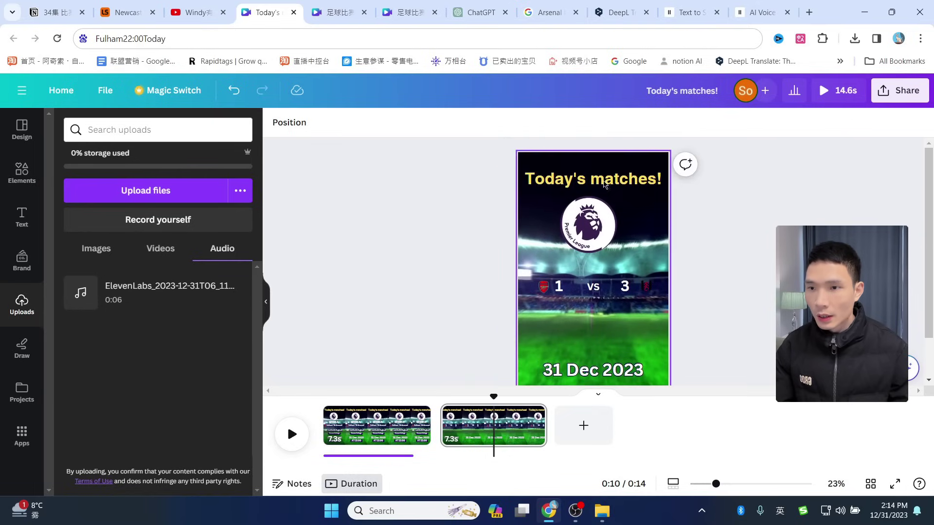
{"action": "left_click", "coordinate": [607, 170]}
{"action": "double_click", "coordinate": [614, 185]}
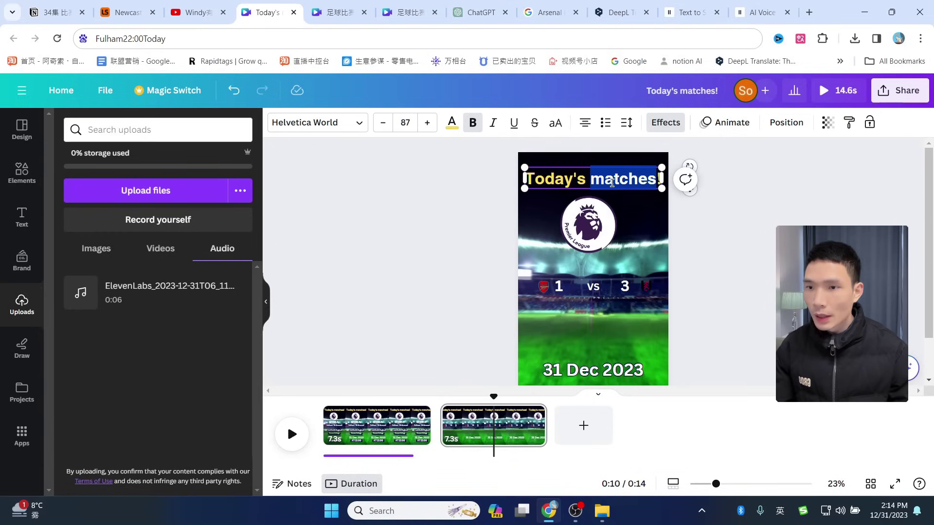
{"action": "left_click", "coordinate": [559, 180]}
{"action": "left_click_drag", "start_coordinate": [528, 176], "coordinate": [657, 178]}
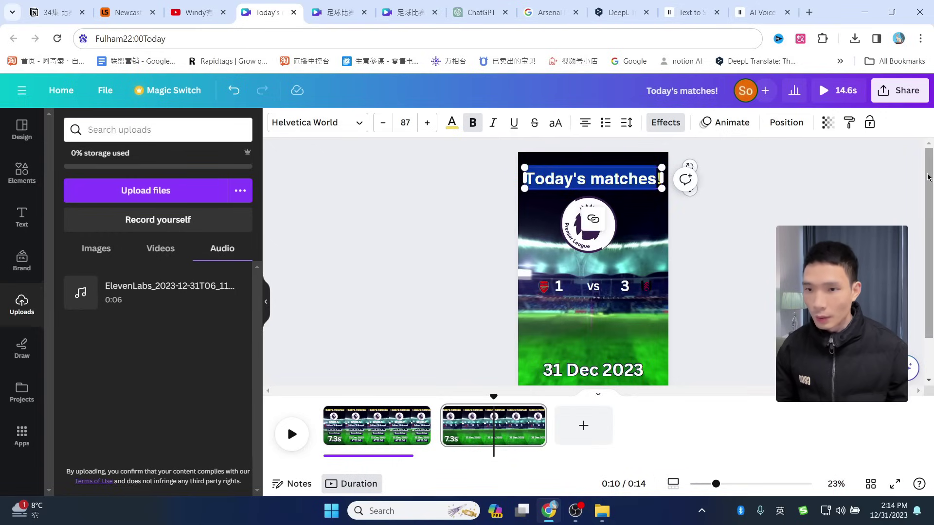
{"action": "type", "text": "Today's Match Results"}
{"action": "left_click", "coordinate": [650, 355]}
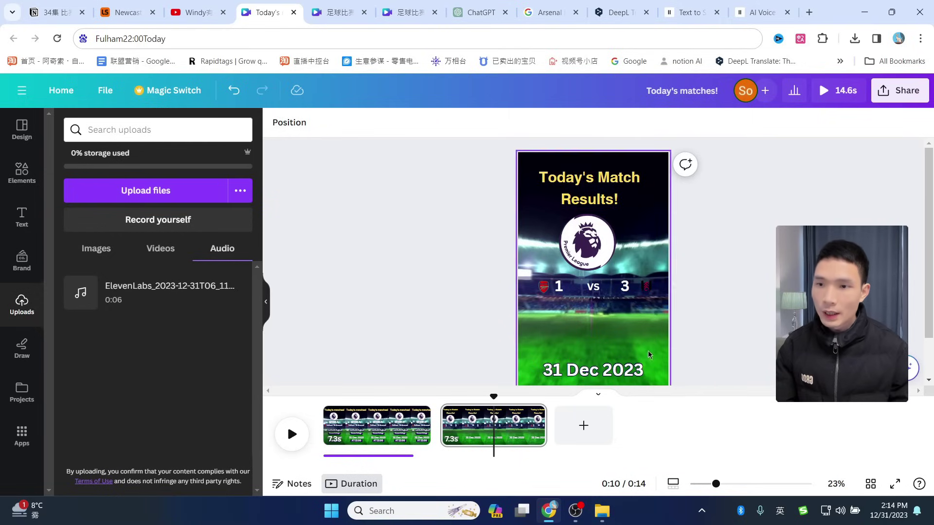
Shift the title, league logo and score row lower on the page, and nudge the date slightly
{"action": "scroll", "coordinate": [662, 407], "scroll_direction": "down", "scroll_amount": 1}
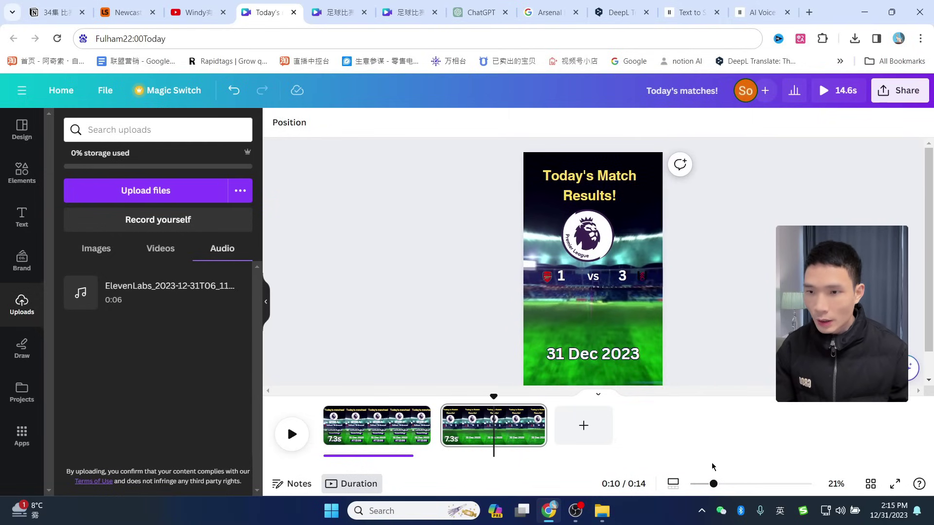
{"action": "left_click_drag", "start_coordinate": [711, 485], "coordinate": [710, 484]}
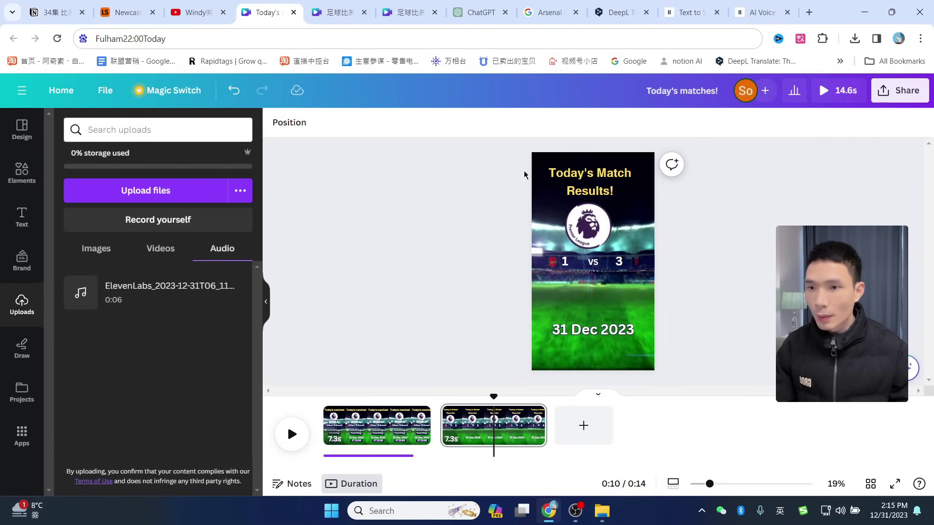
{"action": "left_click_drag", "start_coordinate": [535, 151], "coordinate": [660, 294]}
{"action": "left_click_drag", "start_coordinate": [612, 265], "coordinate": [612, 297]}
{"action": "left_click_drag", "start_coordinate": [606, 335], "coordinate": [609, 331]}
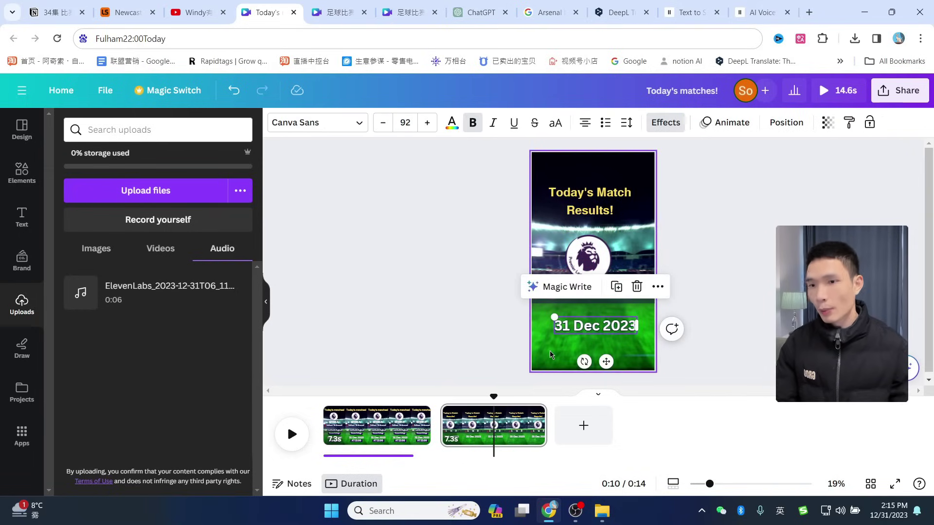
Remove the results page's background video and search the elements for "football" videos
{"action": "left_click", "coordinate": [588, 188]}
{"action": "left_click", "coordinate": [583, 183]}
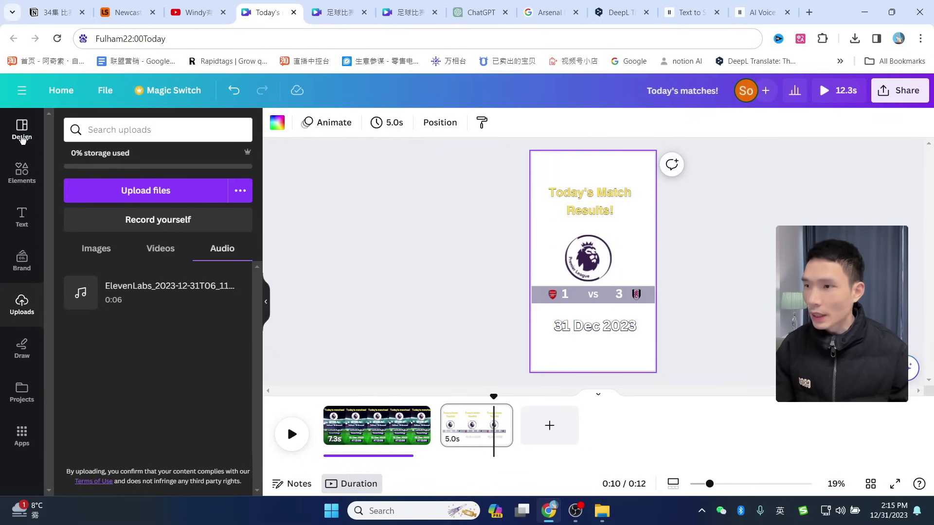
{"action": "left_click", "coordinate": [22, 129]}
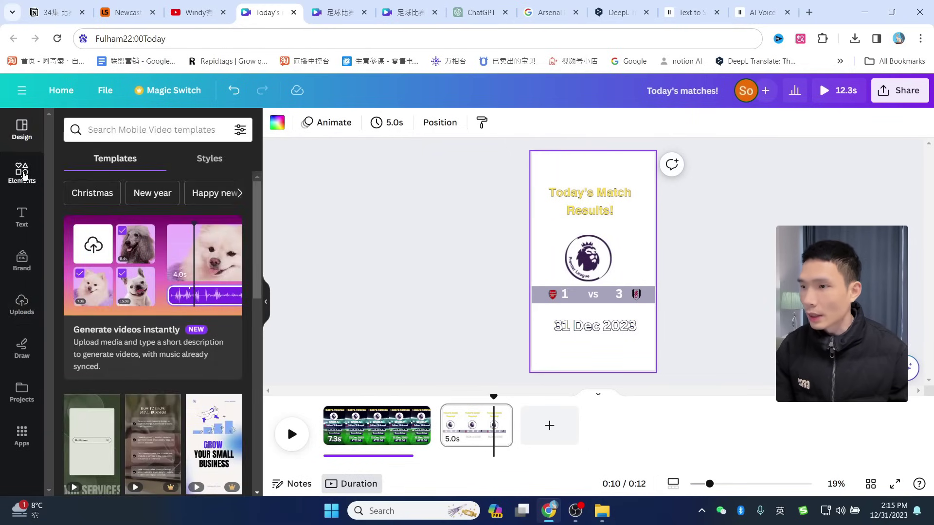
{"action": "left_click", "coordinate": [34, 176]}
{"action": "left_click", "coordinate": [88, 129]}
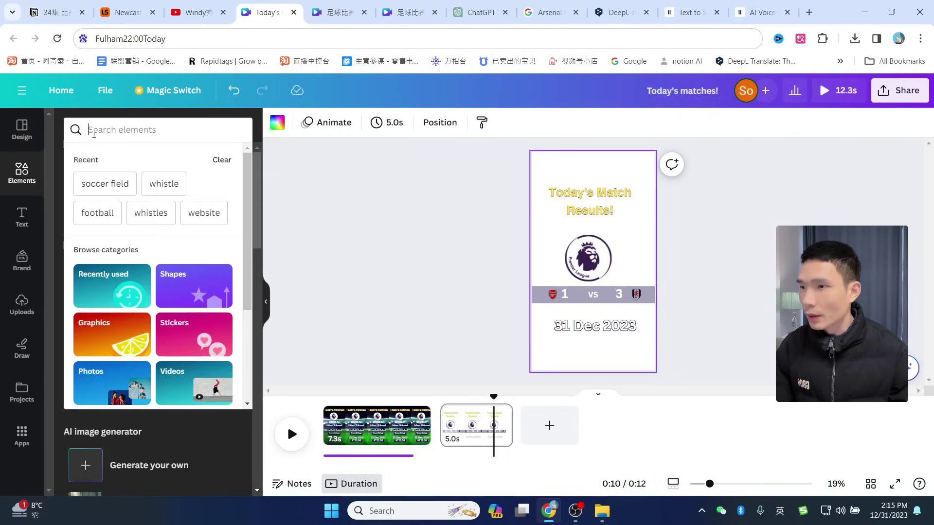
{"action": "left_click", "coordinate": [108, 214]}
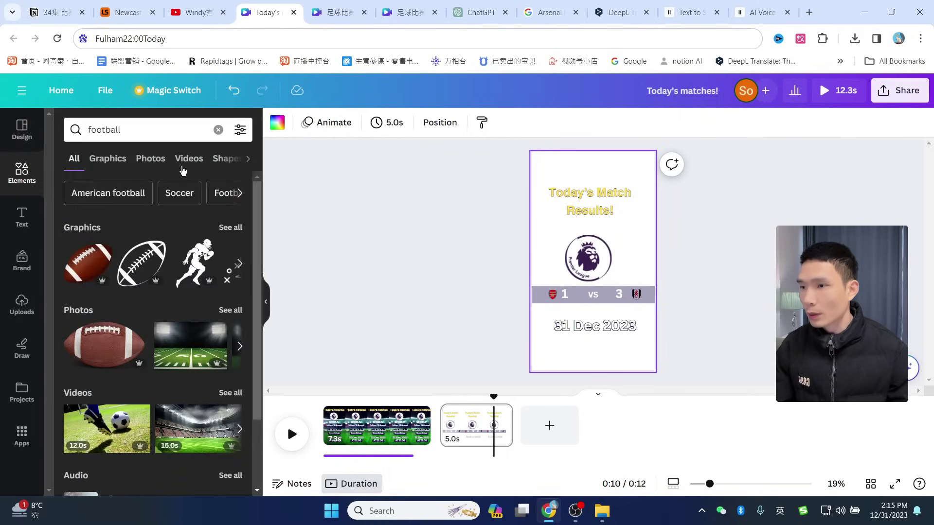
{"action": "left_click", "coordinate": [186, 159]}
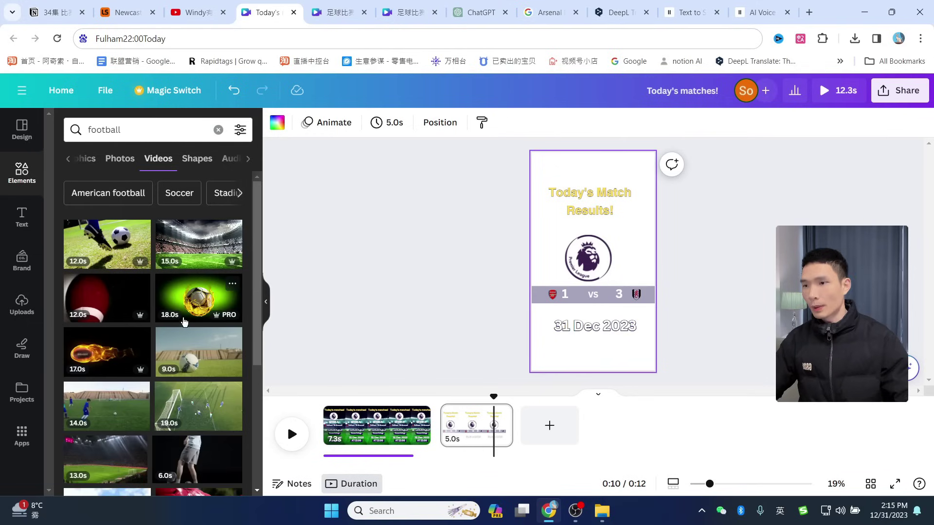
Try the 18-second glowing football video as the results page's background
{"action": "left_click", "coordinate": [204, 304]}
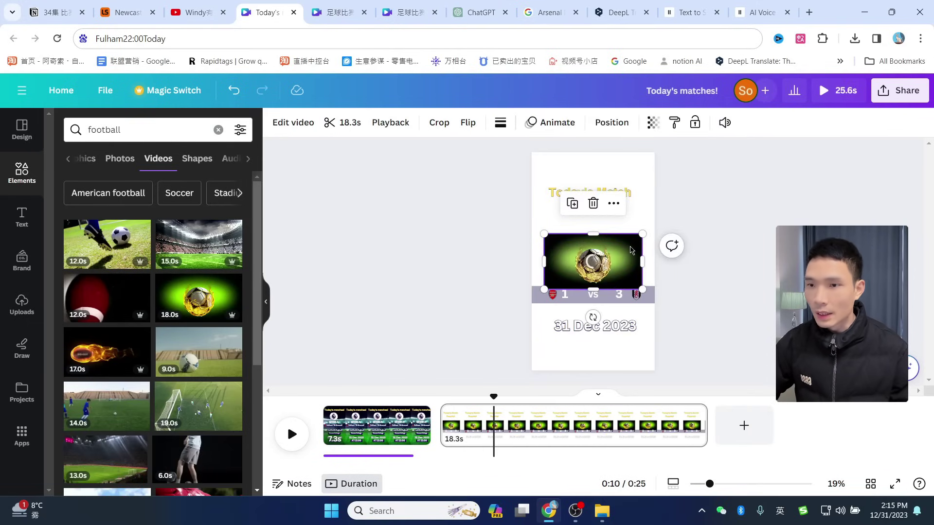
{"action": "right_click", "coordinate": [630, 265]}
{"action": "left_click", "coordinate": [690, 452]}
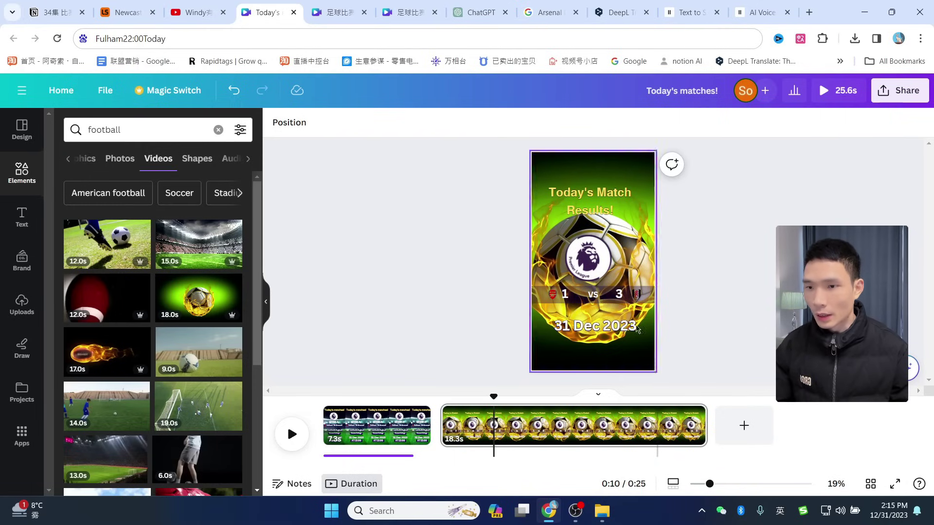
Find the 30-second floodlit stadium video in the football results and set it as the page background
{"action": "scroll", "coordinate": [213, 292], "scroll_direction": "down", "scroll_amount": 4}
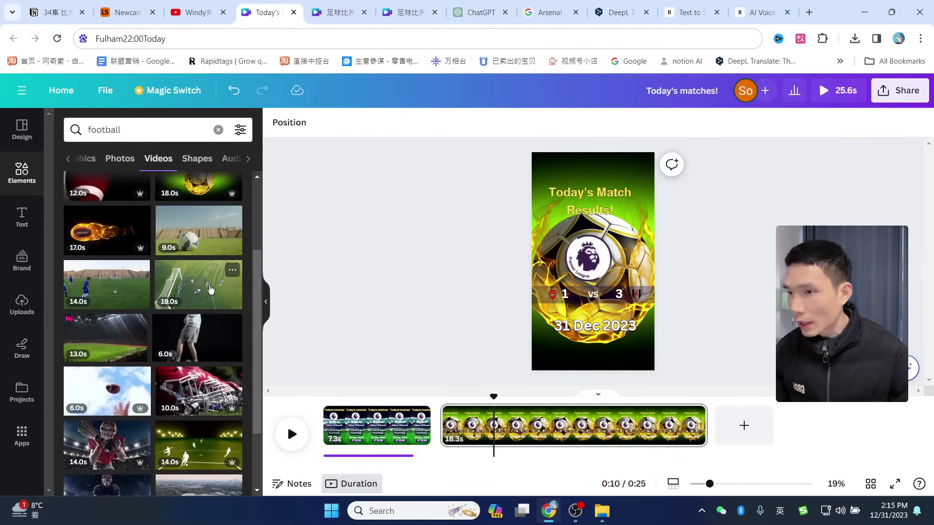
{"action": "scroll", "coordinate": [219, 292], "scroll_direction": "down", "scroll_amount": 5}
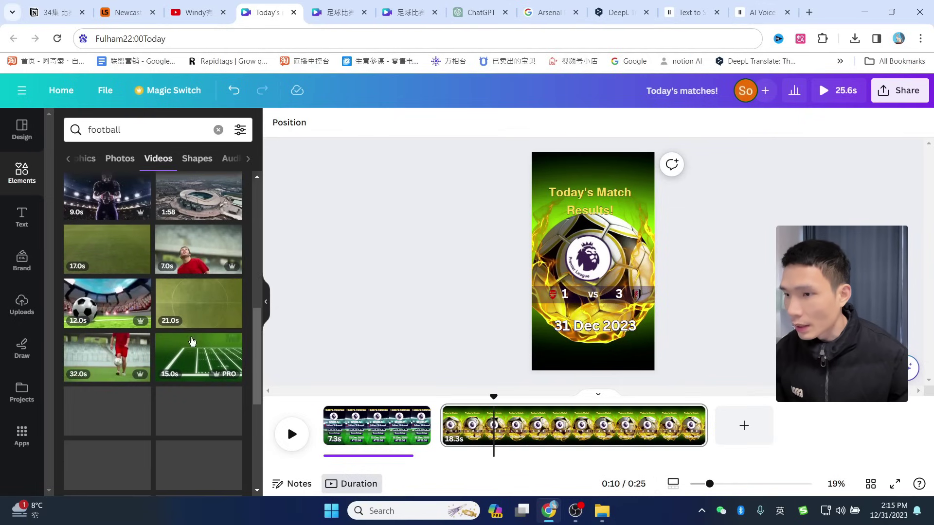
{"action": "scroll", "coordinate": [206, 273], "scroll_direction": "down", "scroll_amount": 3}
{"action": "left_click", "coordinate": [206, 274]}
{"action": "right_click", "coordinate": [633, 258]}
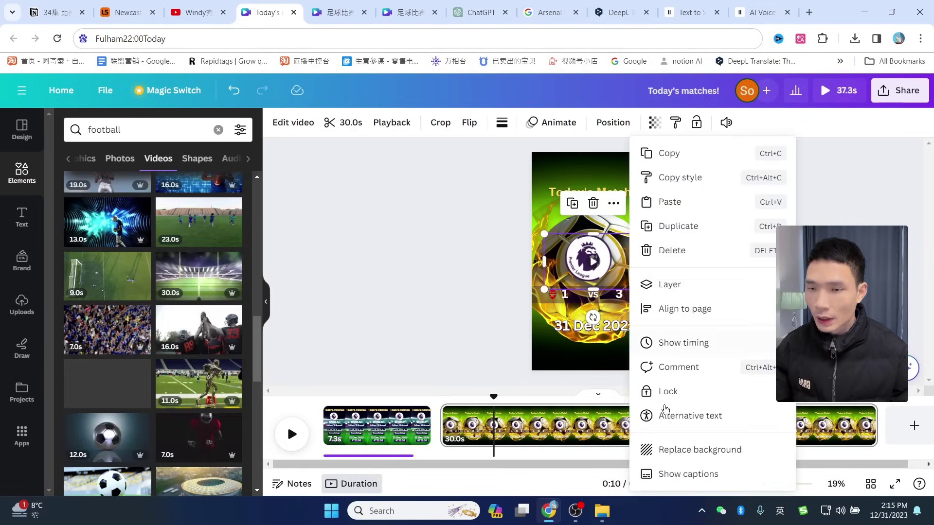
{"action": "left_click", "coordinate": [681, 448]}
{"action": "right_click", "coordinate": [624, 259]}
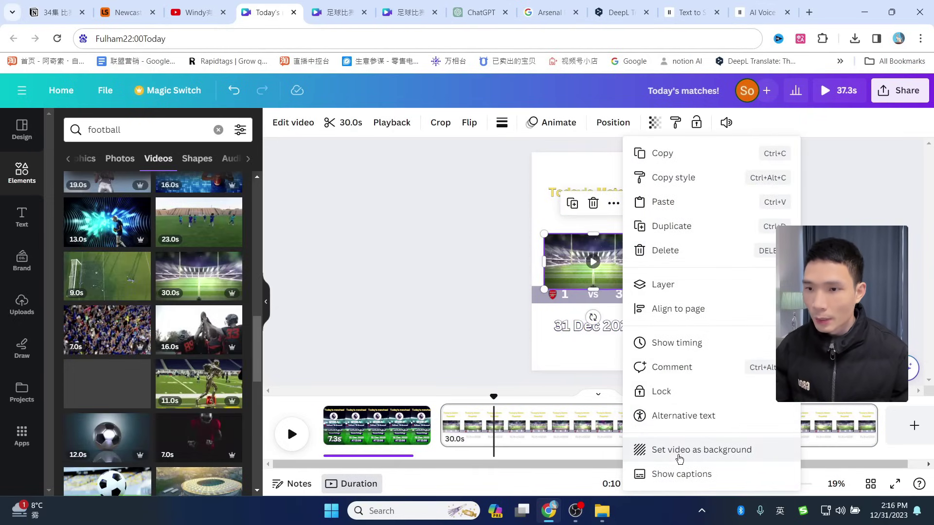
{"action": "left_click", "coordinate": [662, 448]}
Preview the results page in full screen and return to the editor
{"action": "key", "text": "ctrl+alt+p"}
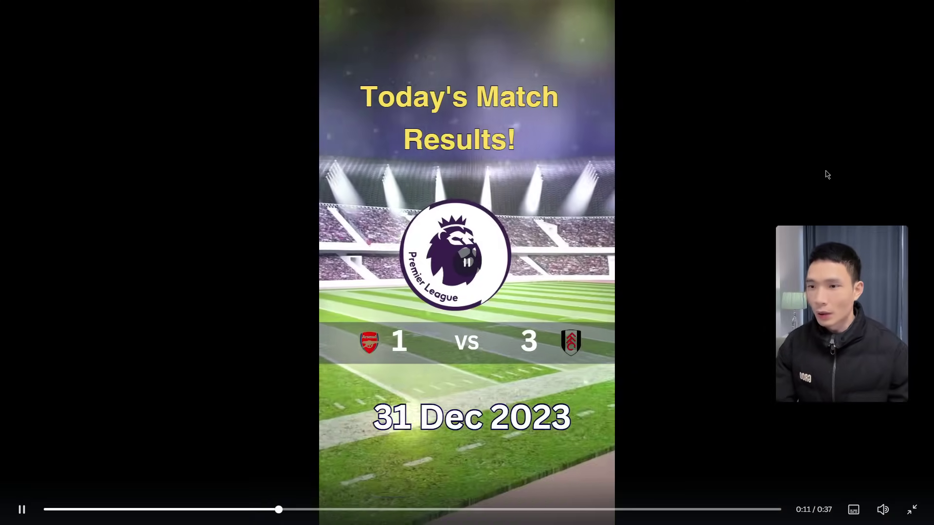
{"action": "key", "text": "Escape"}
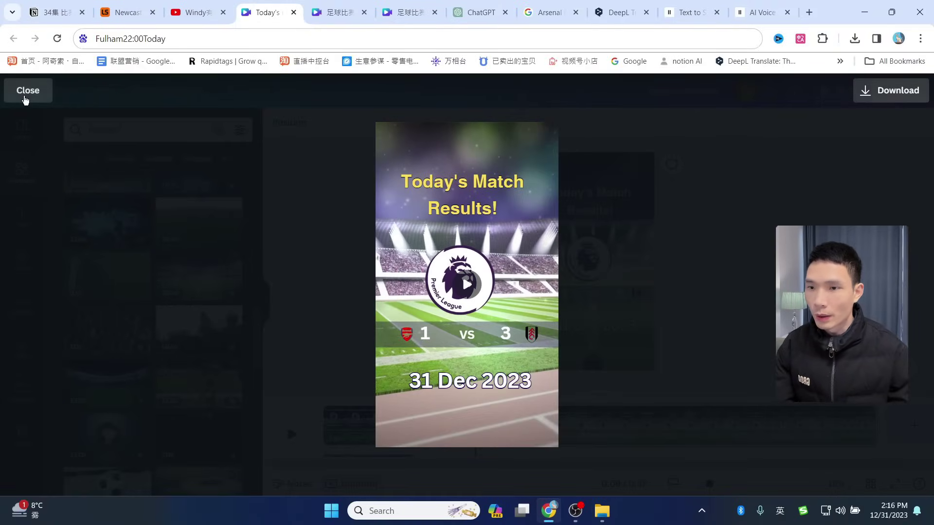
{"action": "left_click", "coordinate": [27, 93]}
Make the dark bar behind the score row more opaque
{"action": "left_click", "coordinate": [642, 294]}
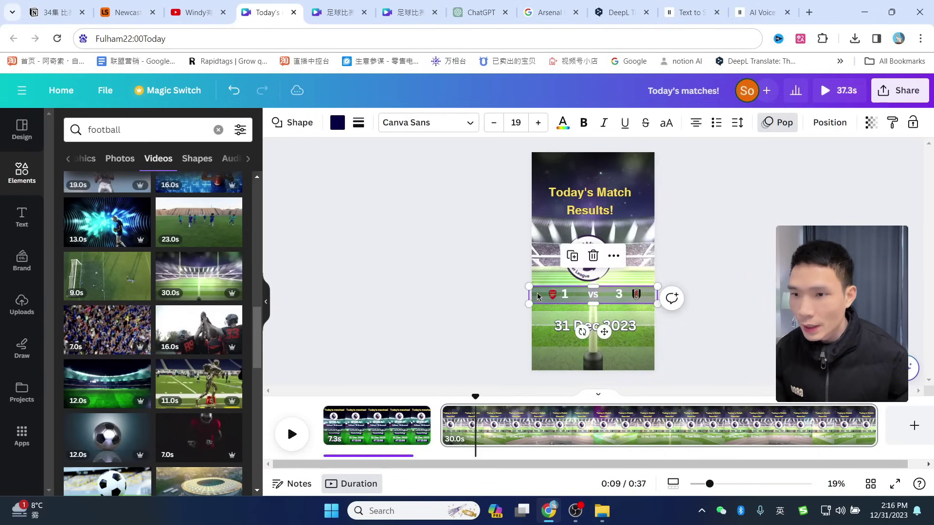
{"action": "left_click", "coordinate": [871, 123]}
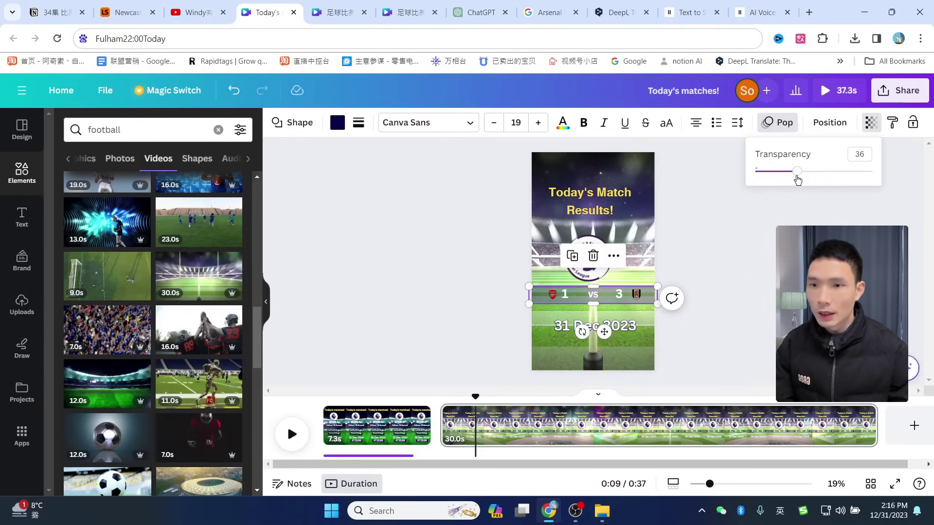
{"action": "left_click_drag", "start_coordinate": [798, 180], "coordinate": [830, 174]}
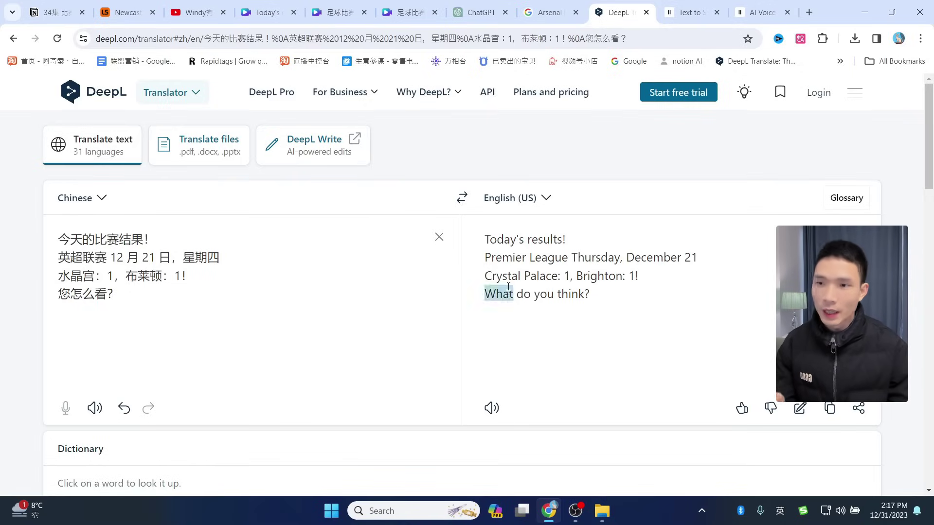
Copy the English match-results script from DeepL and paste it below the existing voice-over text in ElevenLabs
{"action": "left_click", "coordinate": [637, 273]}
{"action": "key", "text": "ctrl+a"}
{"action": "key", "text": "ctrl+c"}
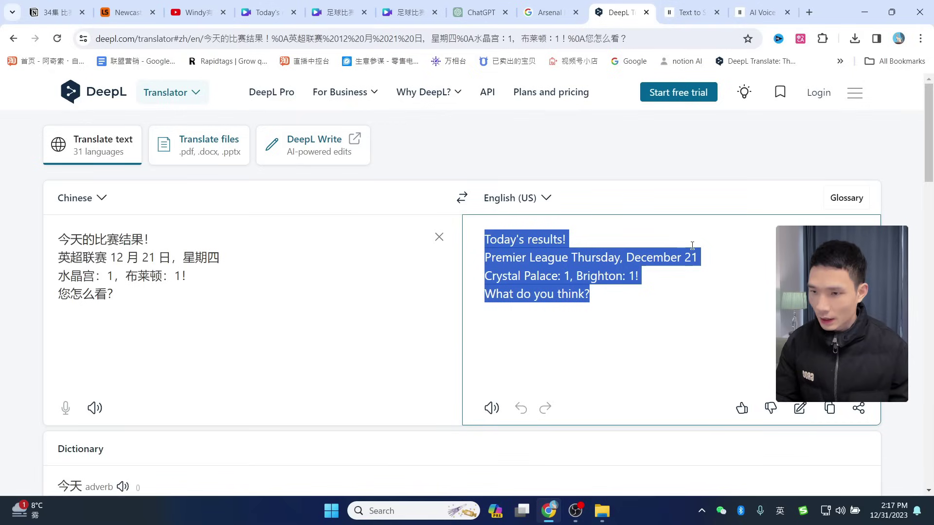
{"action": "left_click", "coordinate": [686, 12]}
{"action": "scroll", "coordinate": [334, 237], "scroll_direction": "down", "scroll_amount": 5}
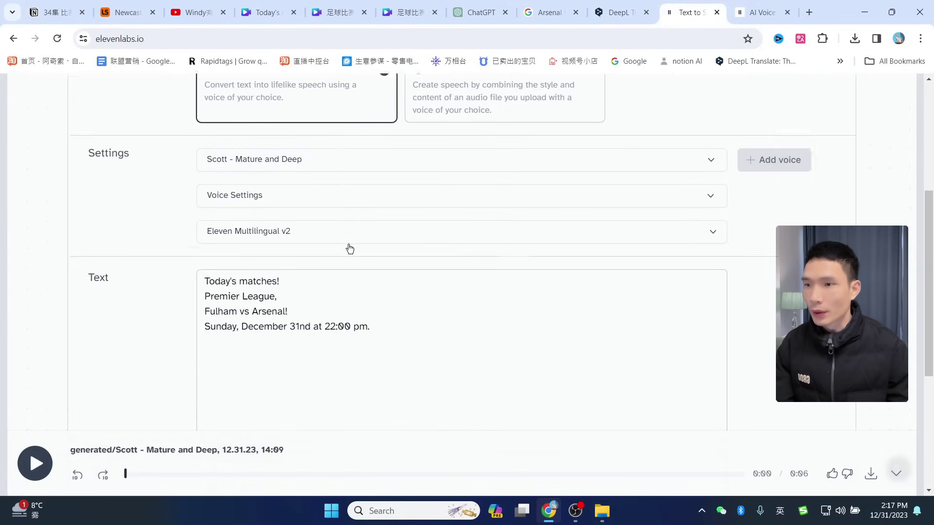
{"action": "left_click", "coordinate": [407, 260]}
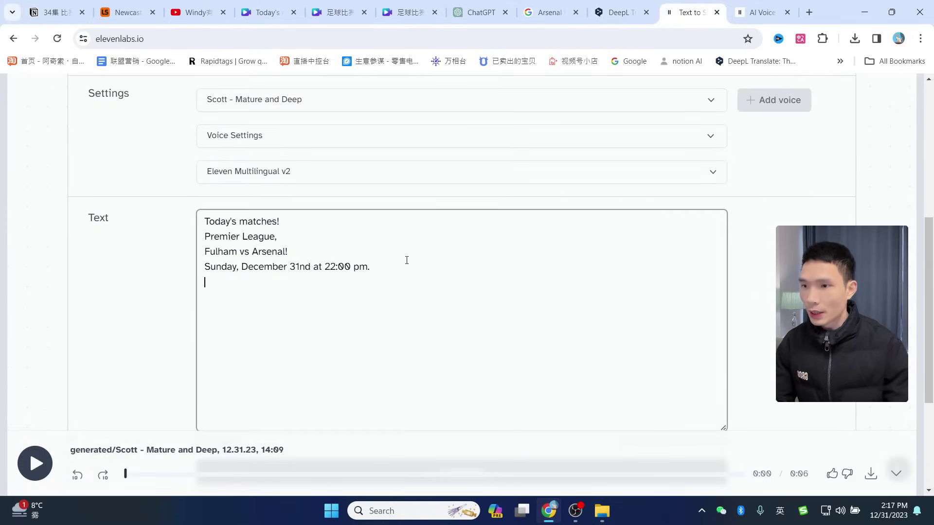
{"action": "key", "text": "ctrl+v"}
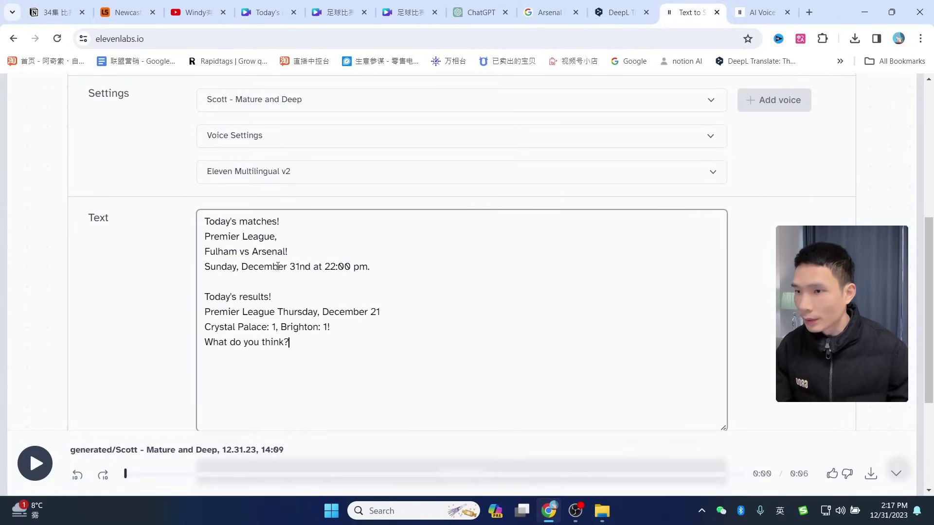
Remove the old announcement, adapt the script to "Premier League Sunday, December 31nd at 22:00 pm. Fulham: 1, Arsenal: 1!", and generate the voice-over
{"action": "left_click_drag", "start_coordinate": [347, 304], "coordinate": [280, 310]}
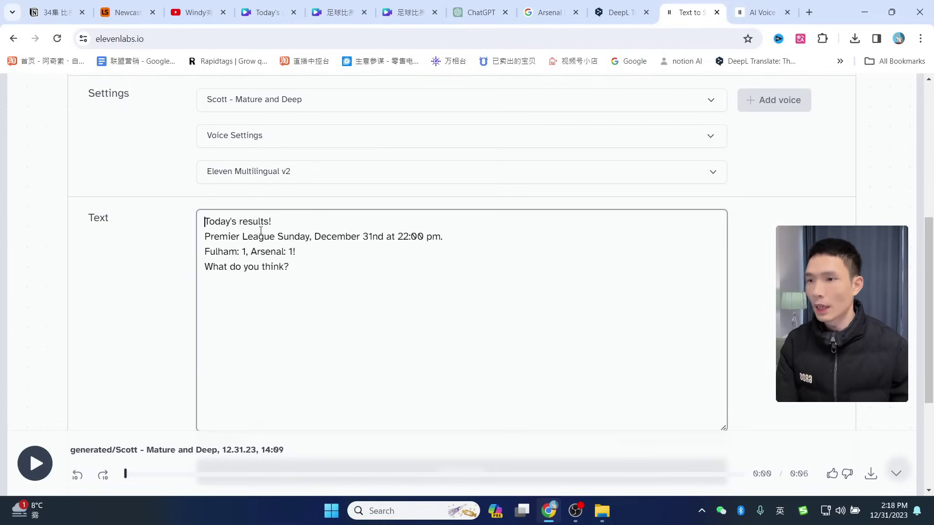
{"action": "scroll", "coordinate": [445, 279], "scroll_direction": "down", "scroll_amount": 4}
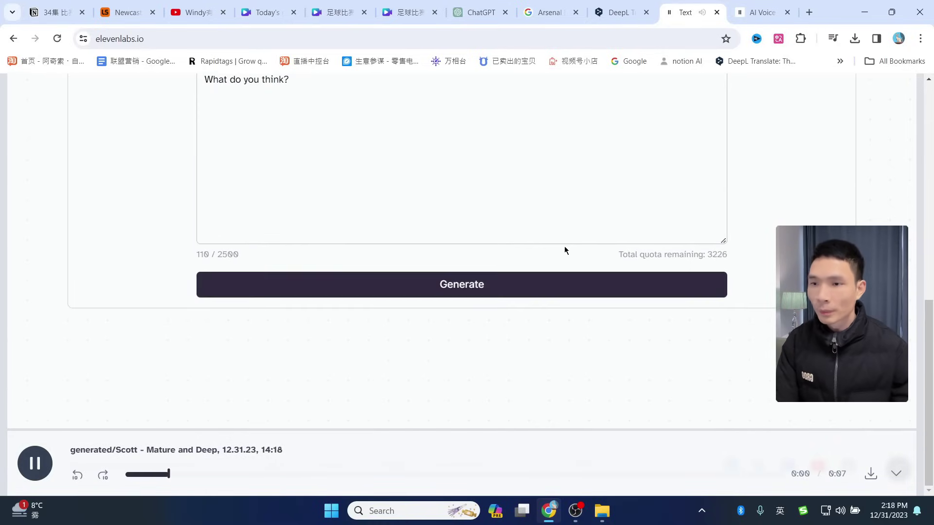
{"action": "scroll", "coordinate": [564, 248], "scroll_direction": "up", "scroll_amount": 4}
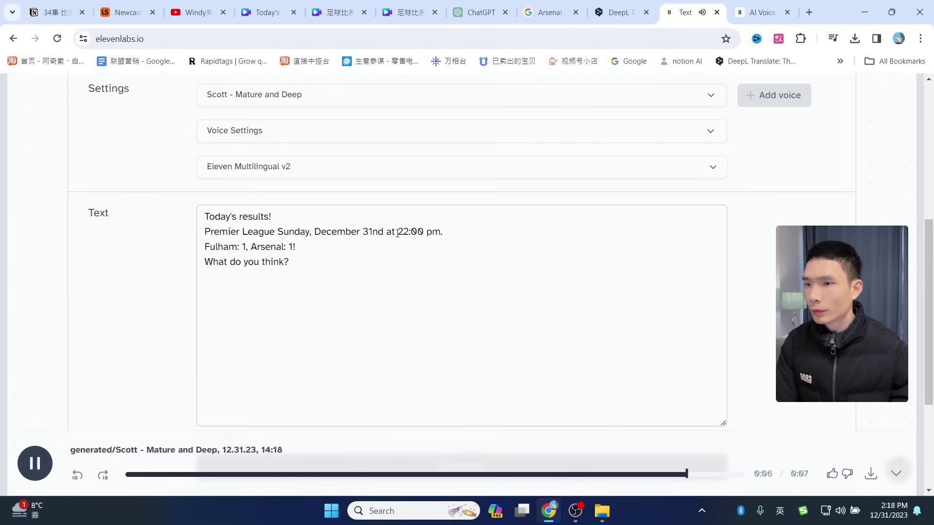
{"action": "scroll", "coordinate": [887, 420], "scroll_direction": "down", "scroll_amount": 1}
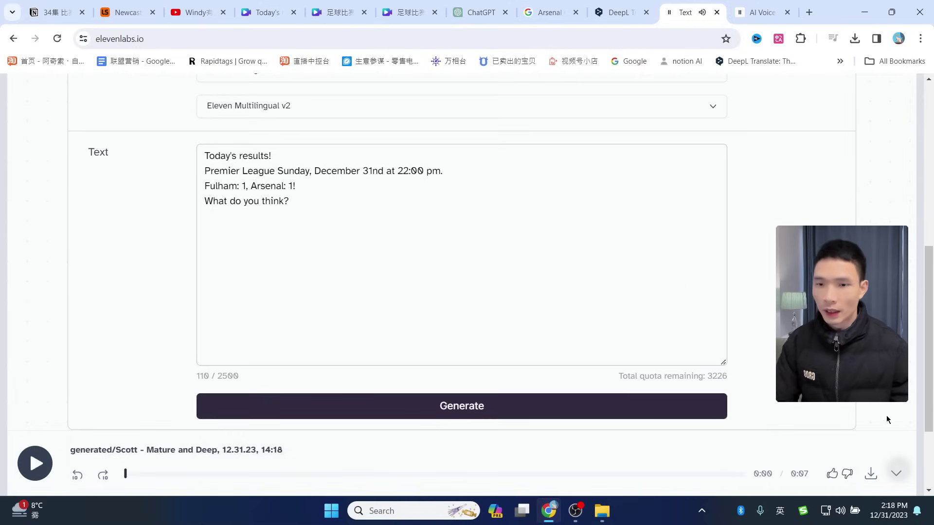
Download the generated match-results voice-over from ElevenLabs and browse to the folder for saving it
{"action": "left_click", "coordinate": [871, 473]}
{"action": "left_click", "coordinate": [815, 77]}
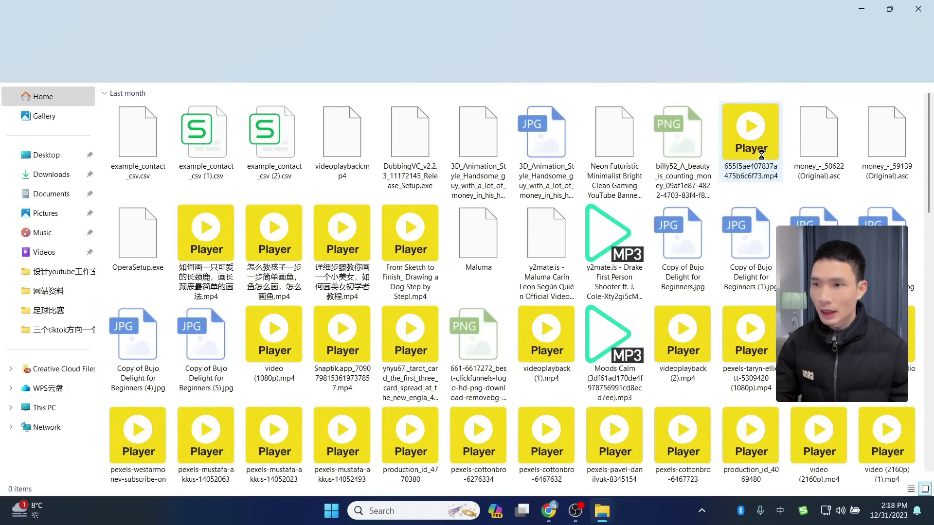
{"action": "scroll", "coordinate": [687, 176], "scroll_direction": "up", "scroll_amount": 3}
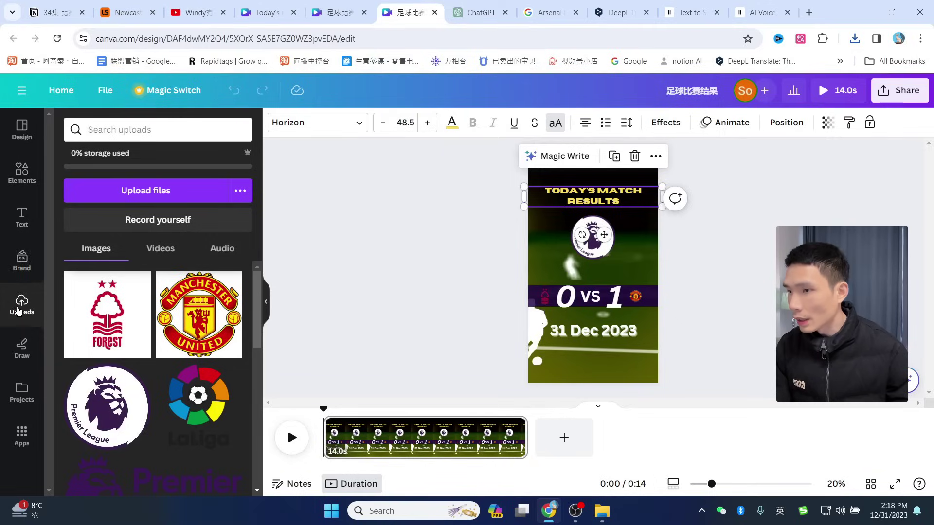
Upload the voice-over file 结果.mp3 to the 足球比赛结果 Canva design and add it to the timeline
{"action": "left_click", "coordinate": [157, 200]}
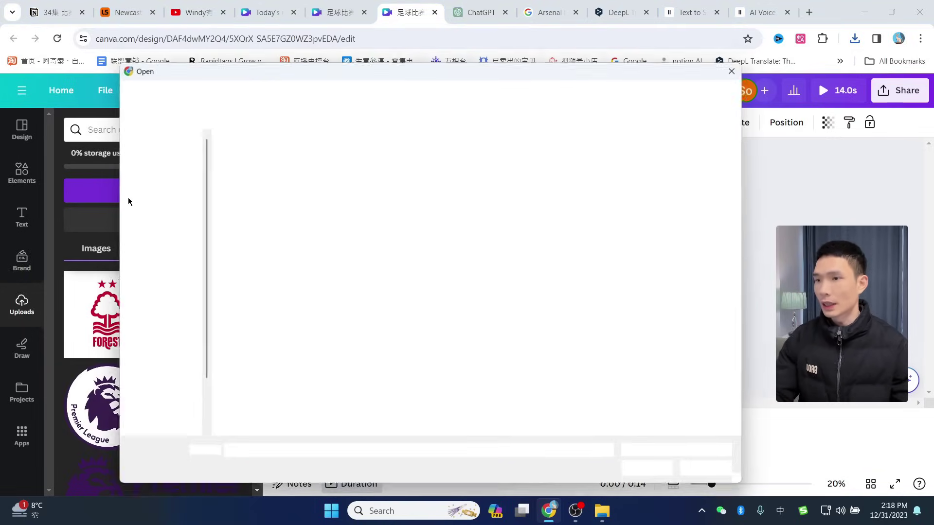
{"action": "double_click", "coordinate": [582, 162]}
{"action": "left_click", "coordinate": [156, 297]}
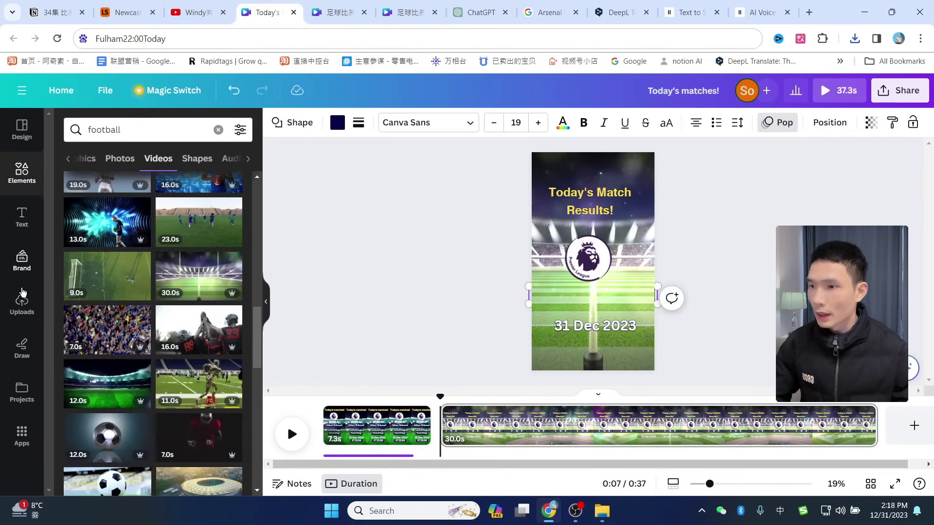
Upload 结果.mp3 in the "Today's matches!" design and add it to the timeline under the results page
{"action": "left_click", "coordinate": [23, 302]}
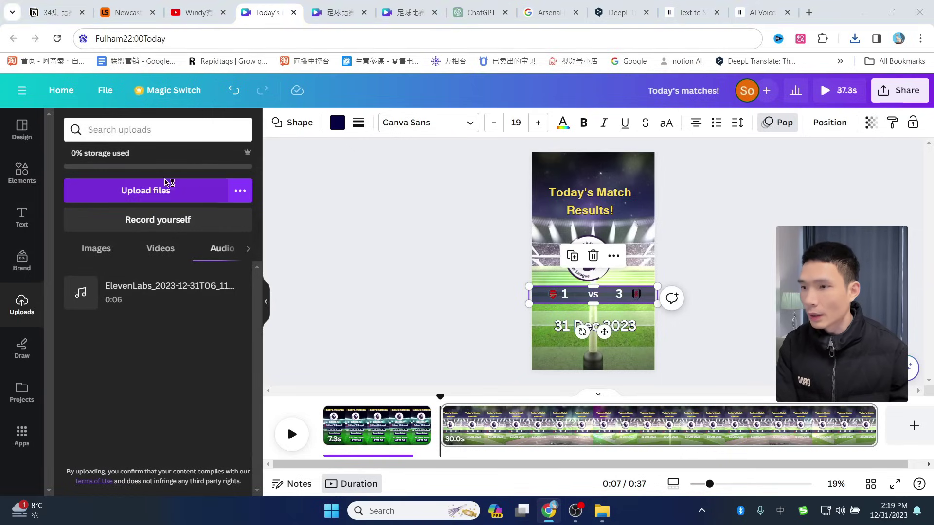
{"action": "left_click", "coordinate": [199, 196]}
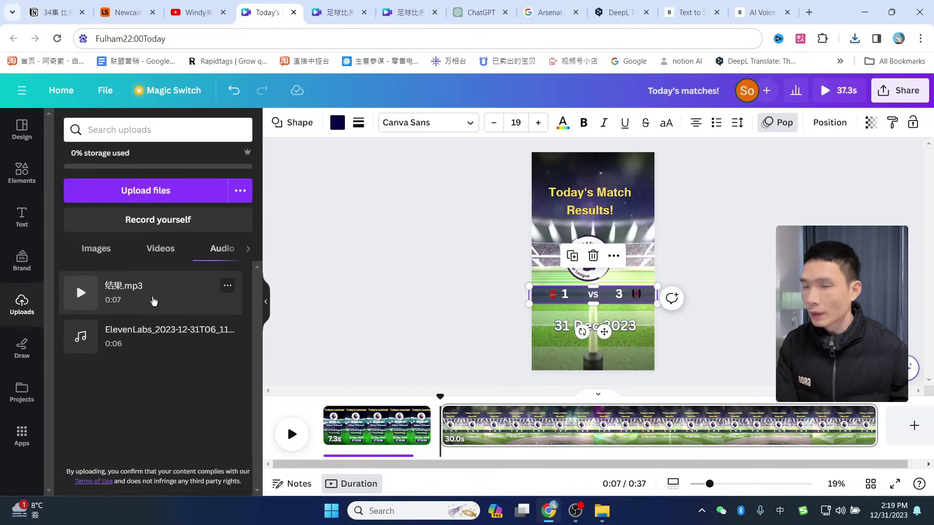
{"action": "left_click", "coordinate": [154, 302]}
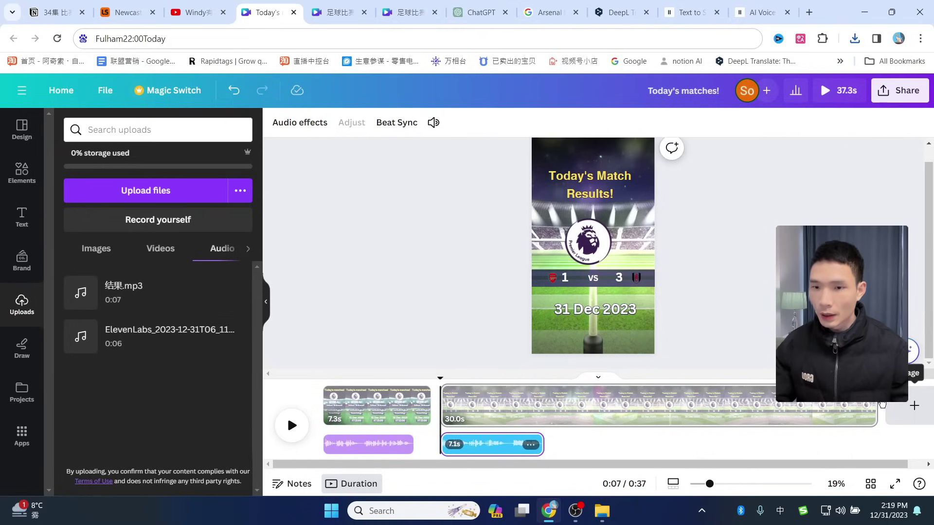
Shorten the match-results page to 8.7 s, playing it back against the voice-over to judge the length
{"action": "left_click_drag", "start_coordinate": [877, 406], "coordinate": [565, 400]}
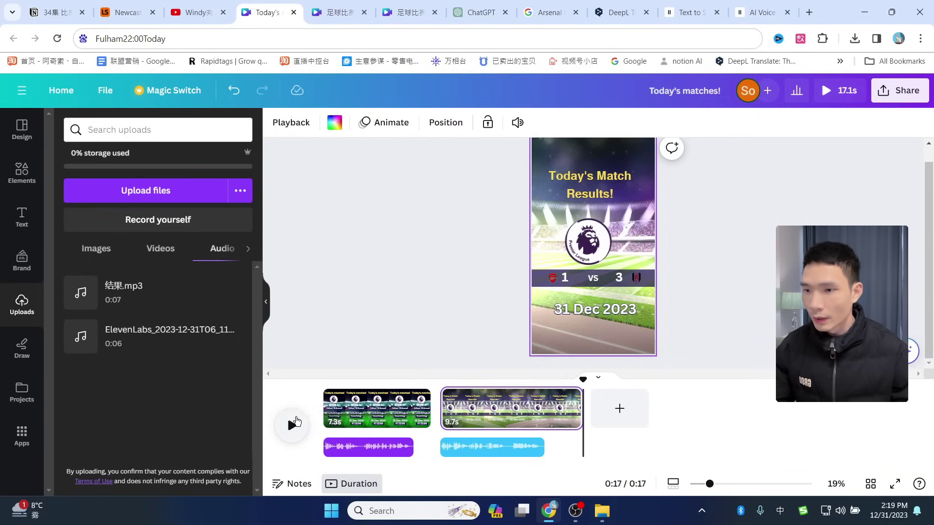
{"action": "left_click", "coordinate": [292, 426]}
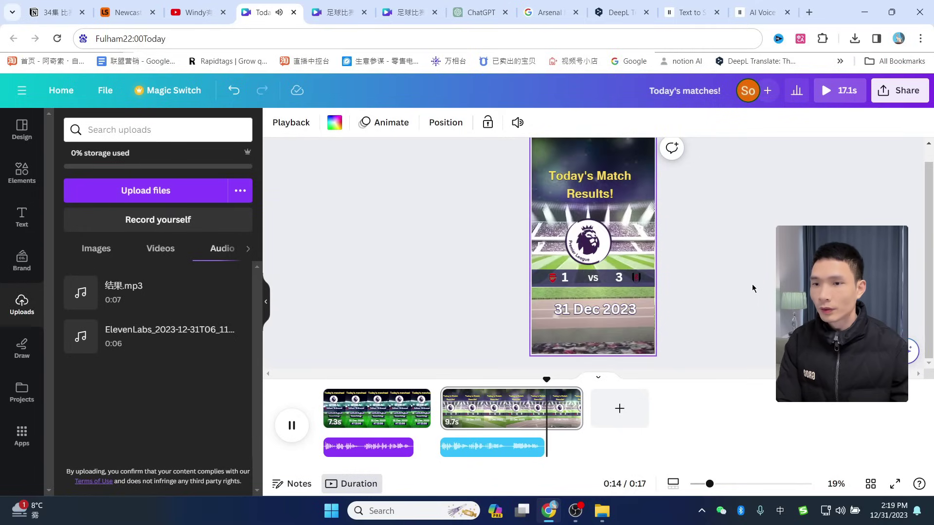
{"action": "key", "text": "space"}
{"action": "left_click_drag", "start_coordinate": [575, 418], "coordinate": [564, 418]}
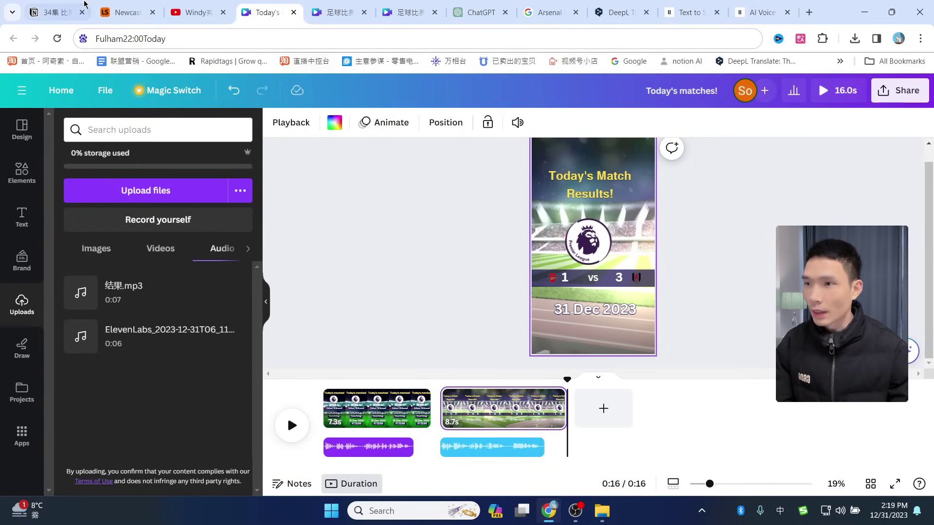
{"action": "left_click", "coordinate": [124, 12]}
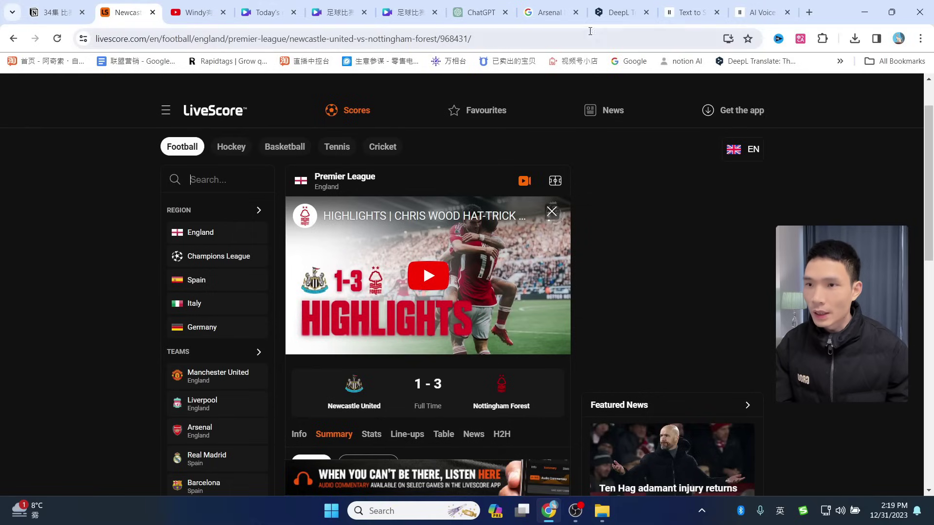
{"action": "left_click", "coordinate": [408, 12]}
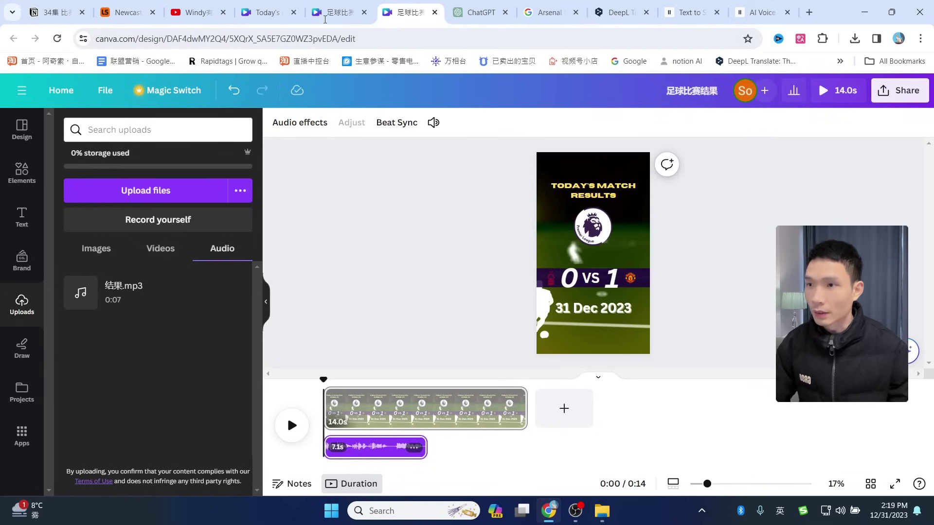
{"action": "left_click", "coordinate": [325, 15]}
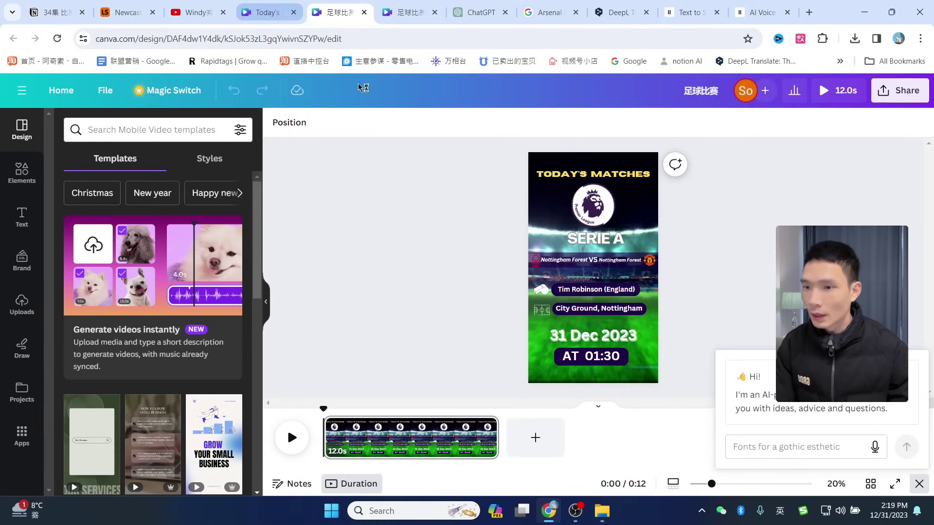
{"action": "left_click", "coordinate": [268, 12]}
Download all pages of the "Today's matches!" design as separate MP4 video files
{"action": "left_click_drag", "start_coordinate": [569, 380], "coordinate": [422, 379]}
{"action": "left_click", "coordinate": [916, 93]}
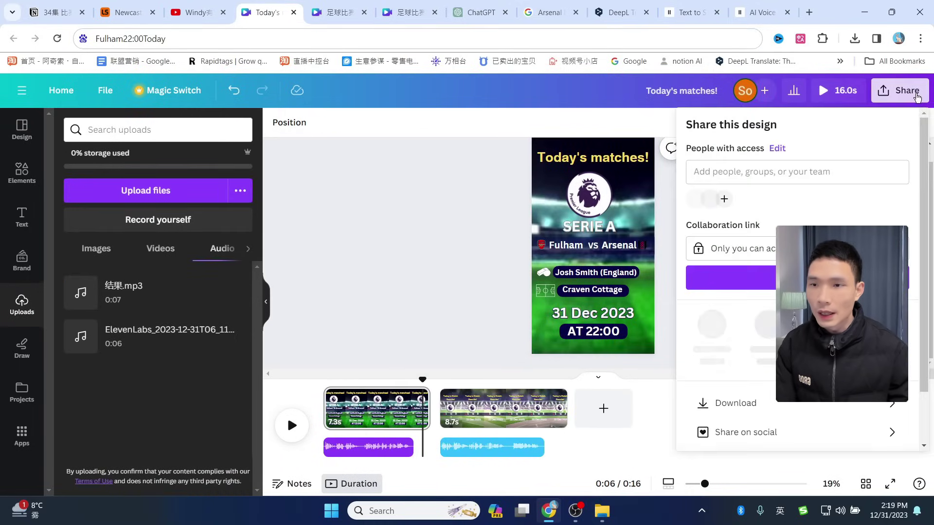
{"action": "left_click", "coordinate": [757, 342]}
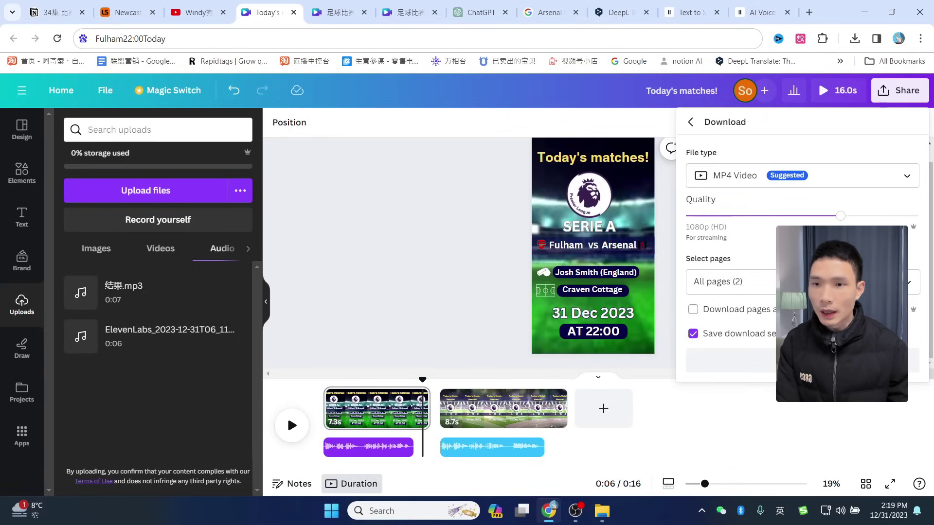
{"action": "left_click", "coordinate": [730, 282]}
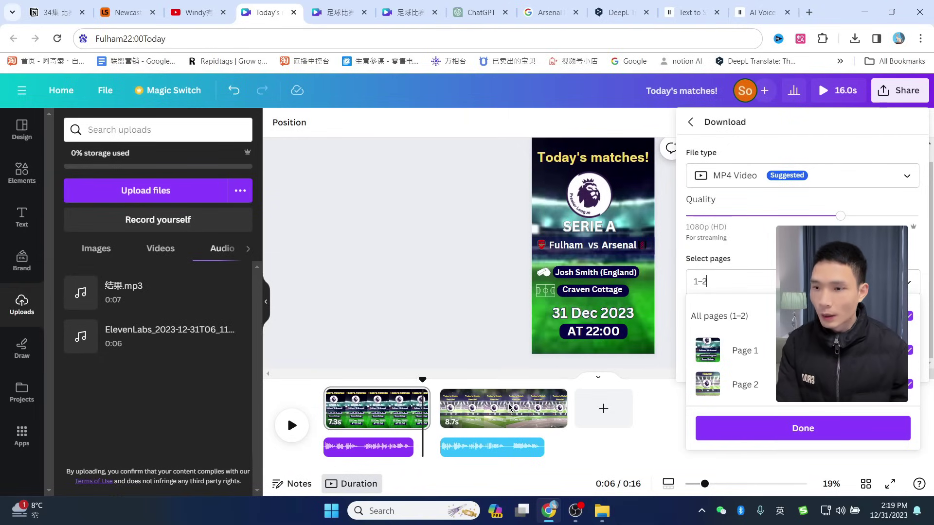
{"action": "left_click", "coordinate": [913, 286]}
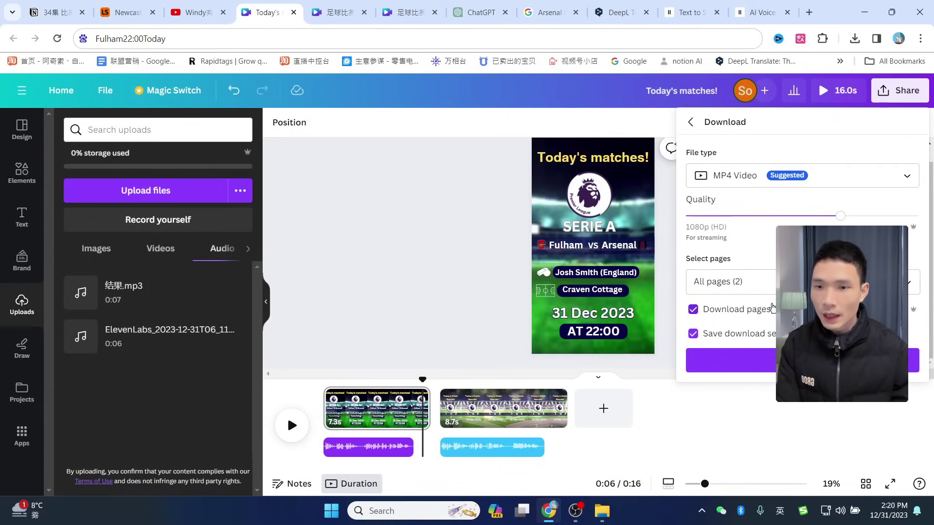
{"action": "left_click", "coordinate": [802, 360]}
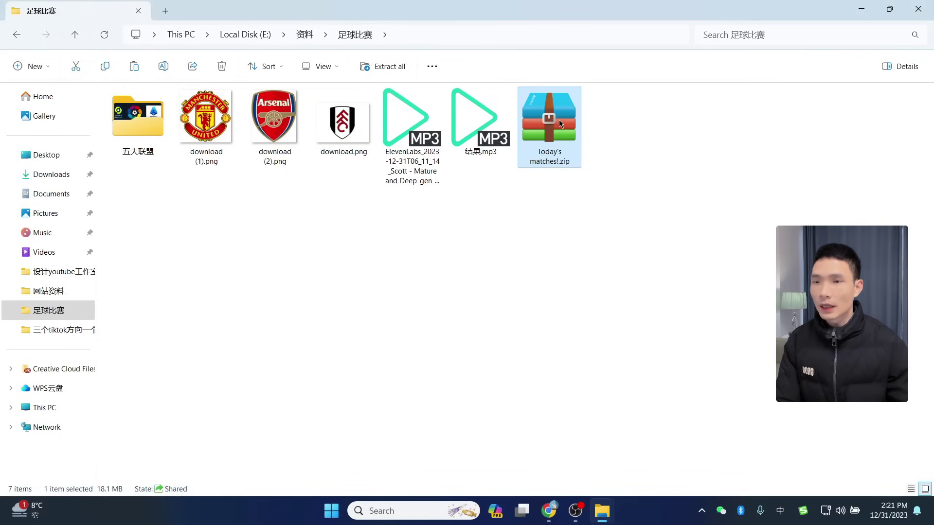
Open Today's matches!.zip and extract 1.mp4 and 2.mp4 into the 足球比赛 folder
{"action": "right_click", "coordinate": [559, 120]}
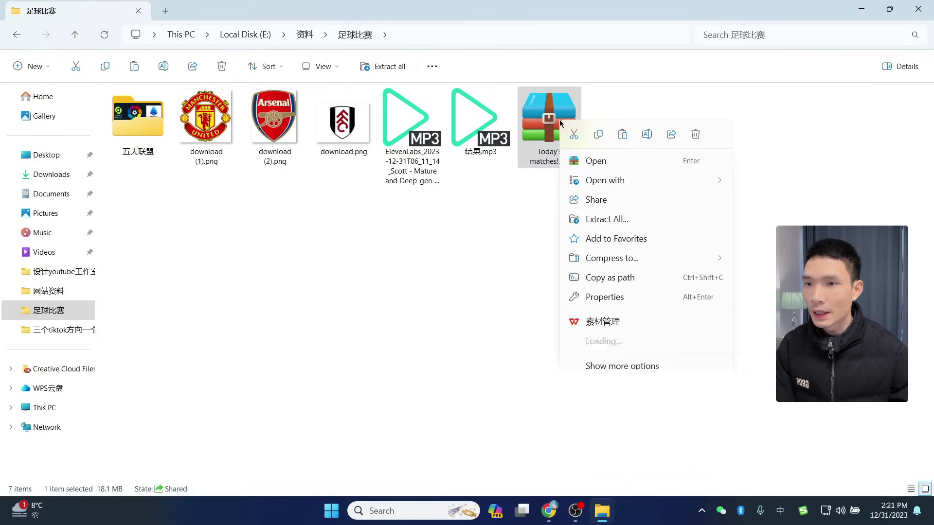
{"action": "left_click", "coordinate": [601, 158]}
{"action": "left_click_drag", "start_coordinate": [233, 252], "coordinate": [234, 252]}
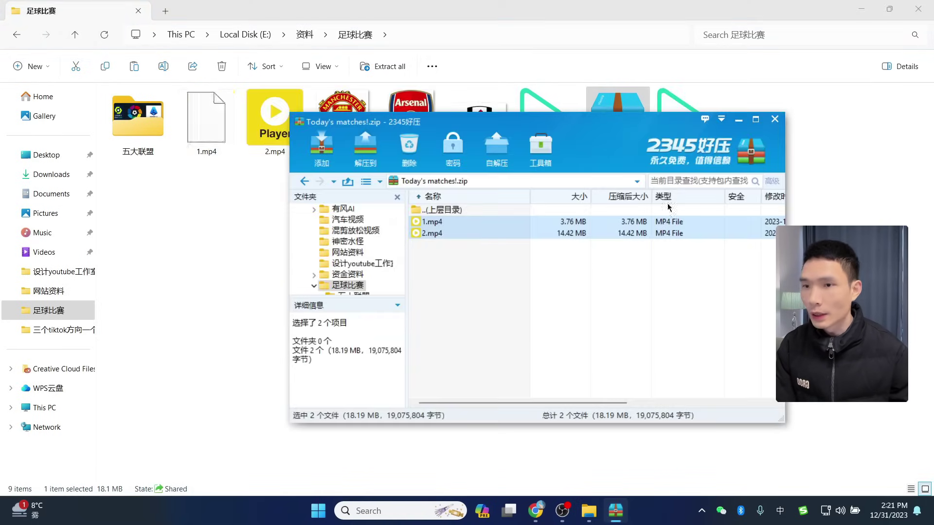
Play the extracted video 1.mp4 in full screen, and close the player
{"action": "left_click", "coordinate": [216, 108]}
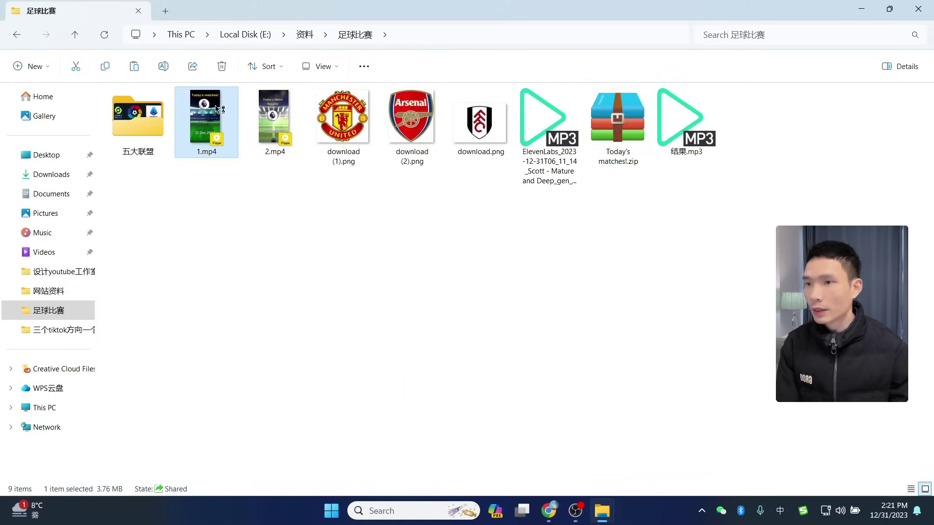
{"action": "double_click", "coordinate": [216, 108]}
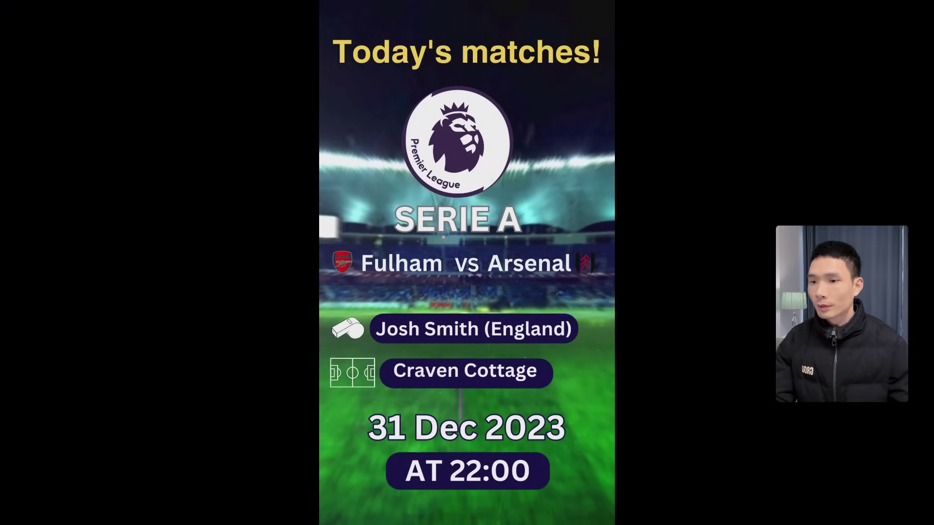
{"action": "key", "text": "Escape"}
{"action": "left_click", "coordinate": [710, 11]}
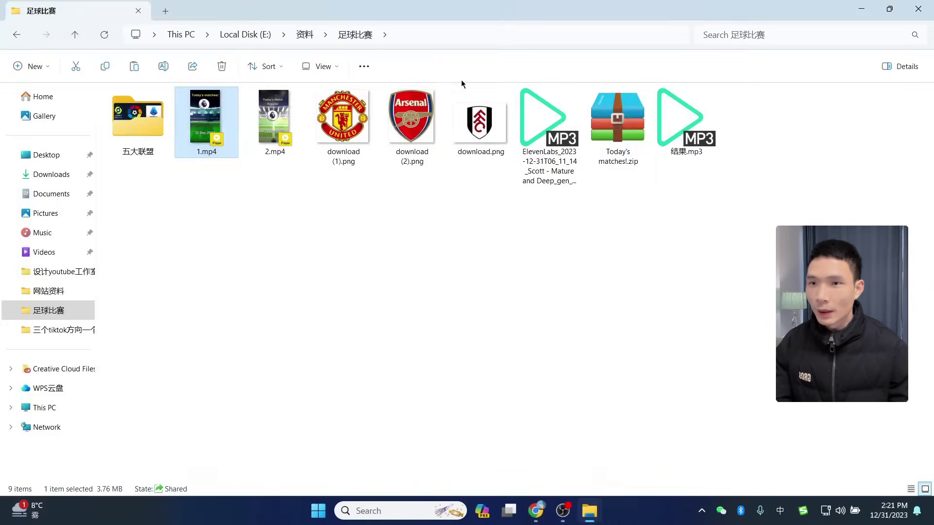
Go to tiktok.com in a new browser tab and upload 1.mp4 as a new video
{"action": "left_click", "coordinate": [421, 33]}
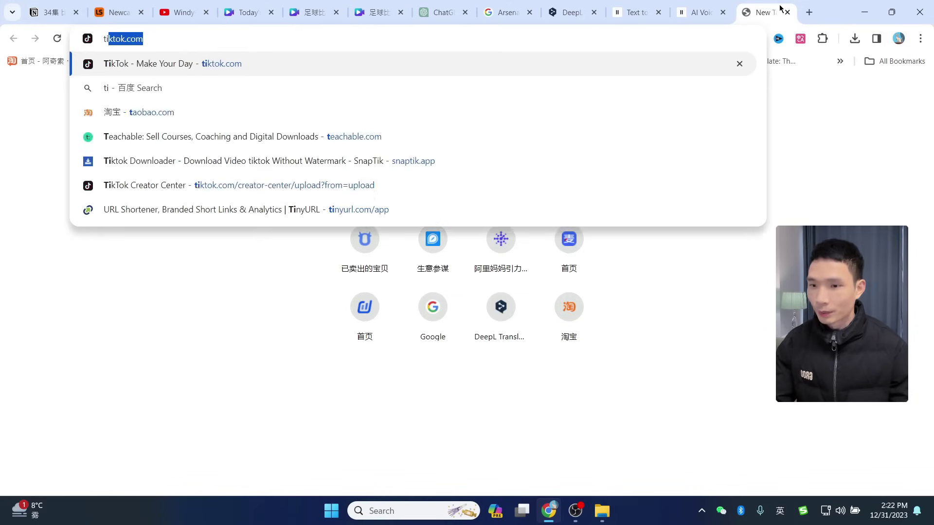
{"action": "type", "text": "iktok.com"}
{"action": "key", "text": "Return"}
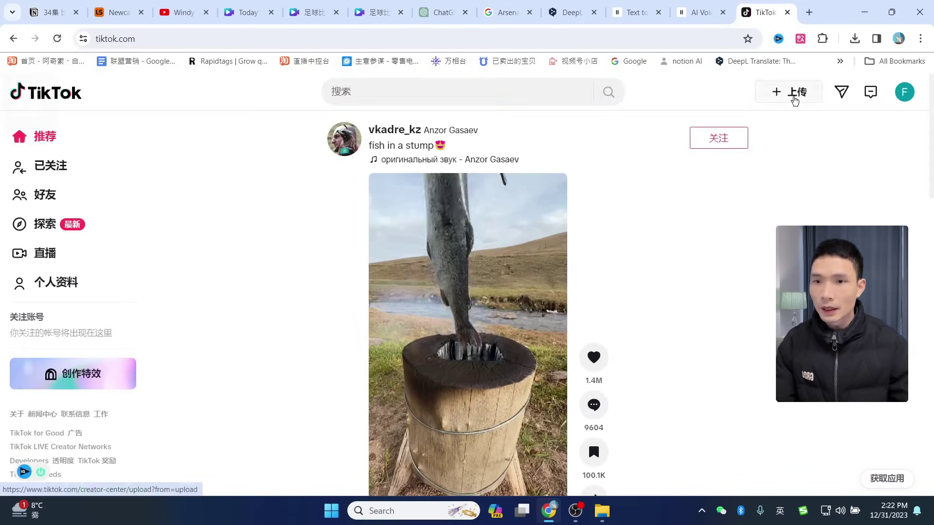
{"action": "left_click", "coordinate": [789, 92]}
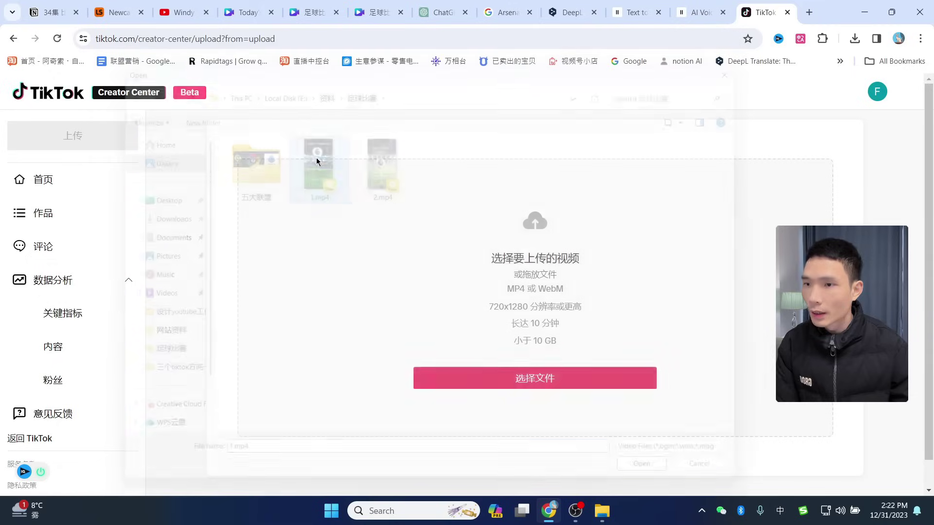
{"action": "left_click_drag", "start_coordinate": [316, 157], "coordinate": [317, 158]}
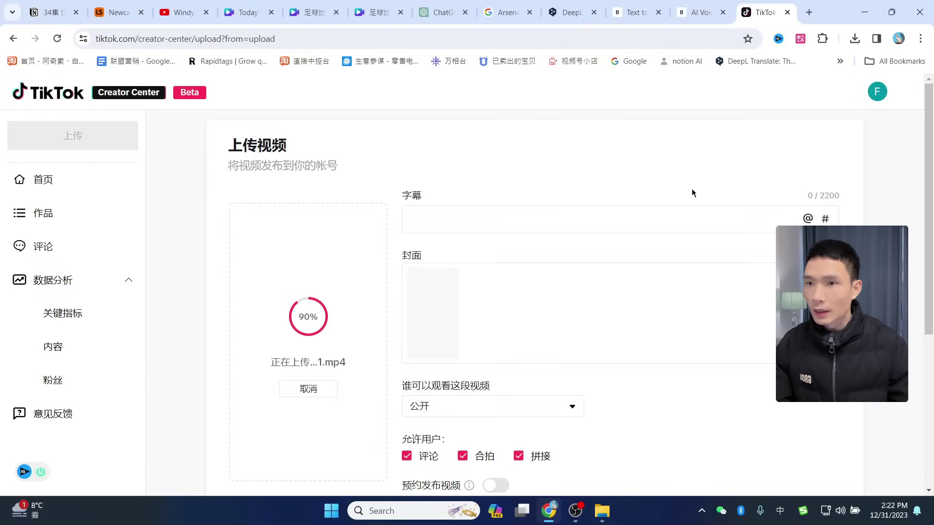
Copy the title "Fulham vs Arsenal: Clash of Titans in the Premier League! ⚽ 🔥 #EPLBattle" from ChatGPT into the TikTok video's caption
{"action": "left_click", "coordinate": [809, 12]}
{"action": "left_click", "coordinate": [840, 62]}
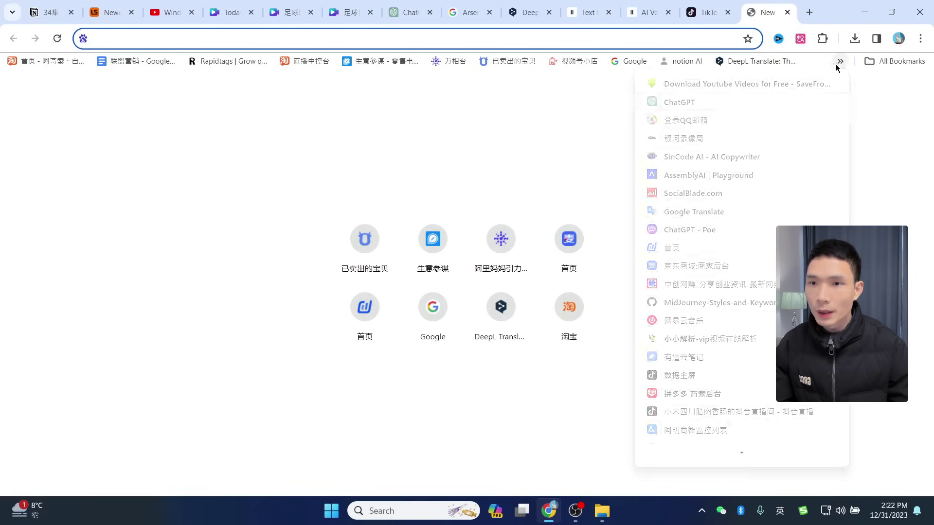
{"action": "left_click", "coordinate": [720, 104]}
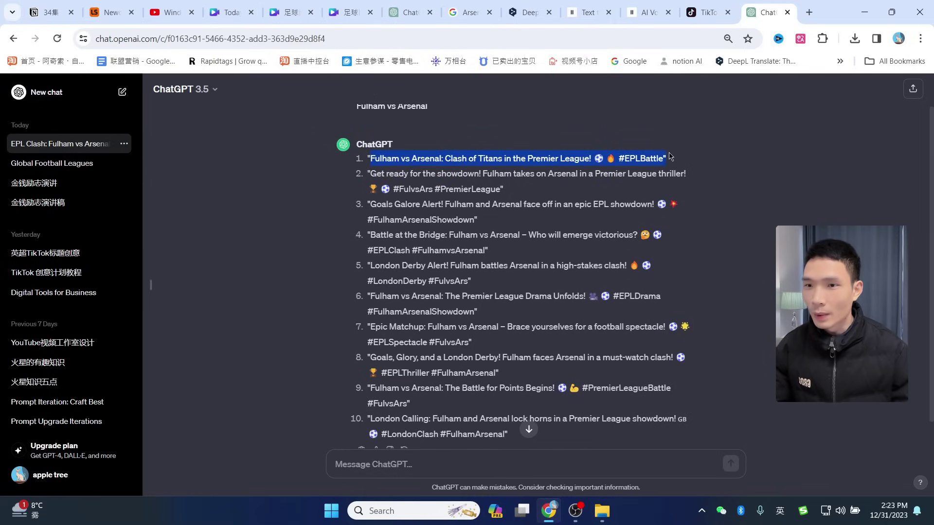
{"action": "left_click", "coordinate": [708, 12]}
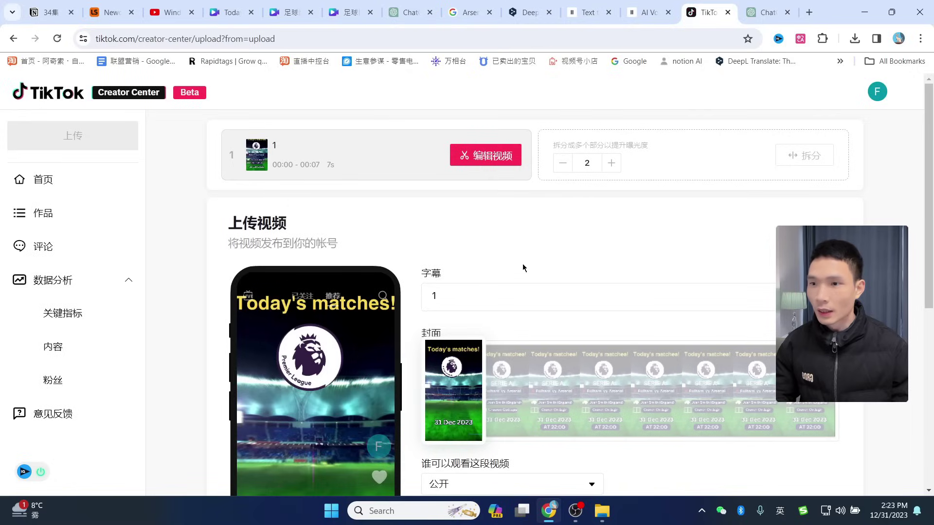
{"action": "type", "text": "Fulham vs Arsenal: Clash of Titans in the Premier League! ⚽ 🔥 #EPLBattle"}
{"action": "scroll", "coordinate": [700, 192], "scroll_direction": "down", "scroll_amount": 3}
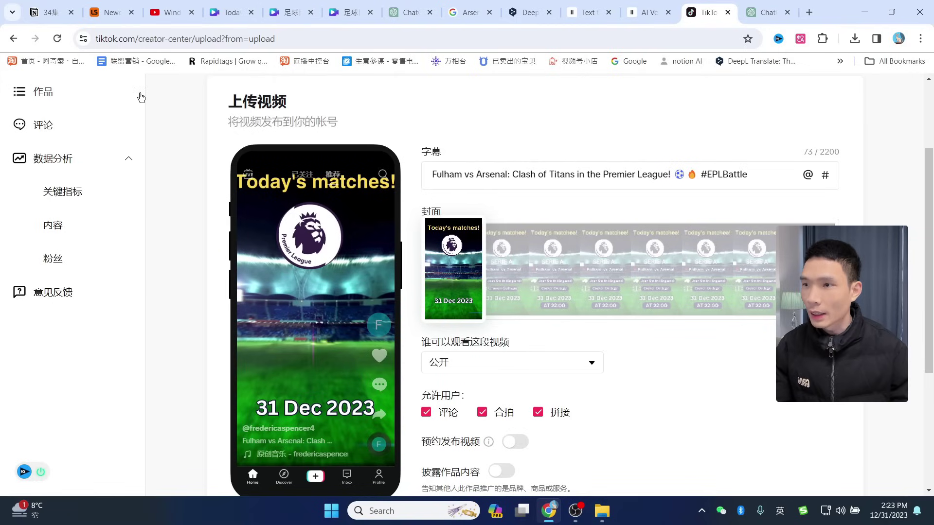
Open the bookmarked Rapidtags site in a new browser tab and go to its tag generator
{"action": "middle_click", "coordinate": [202, 64]}
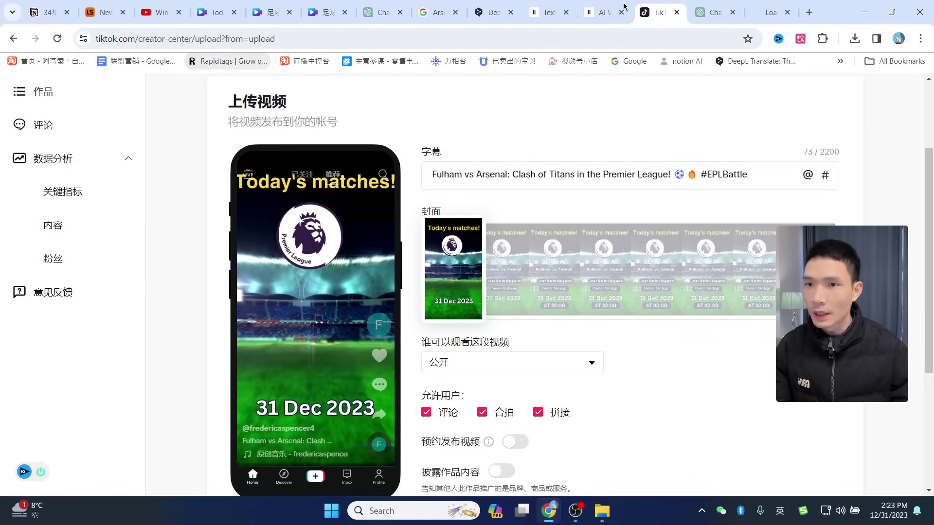
{"action": "left_click", "coordinate": [778, 7]}
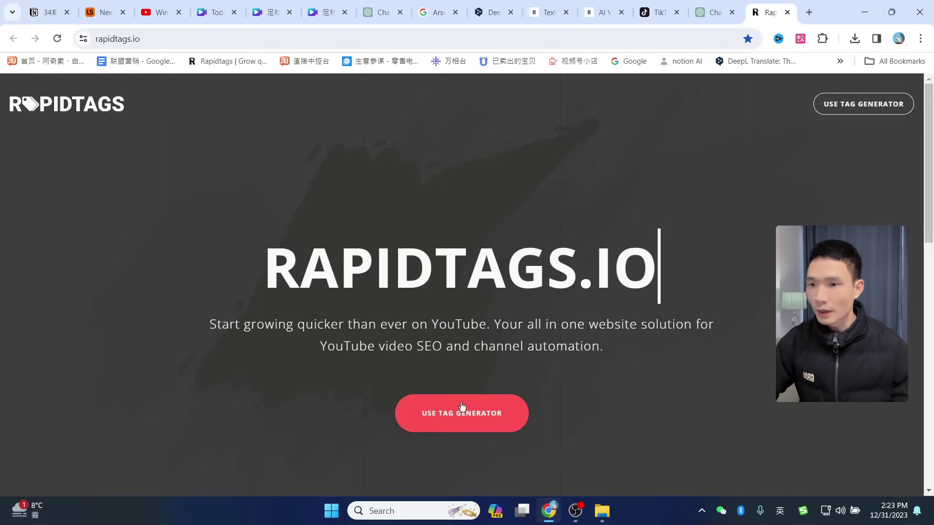
{"action": "left_click", "coordinate": [463, 415]}
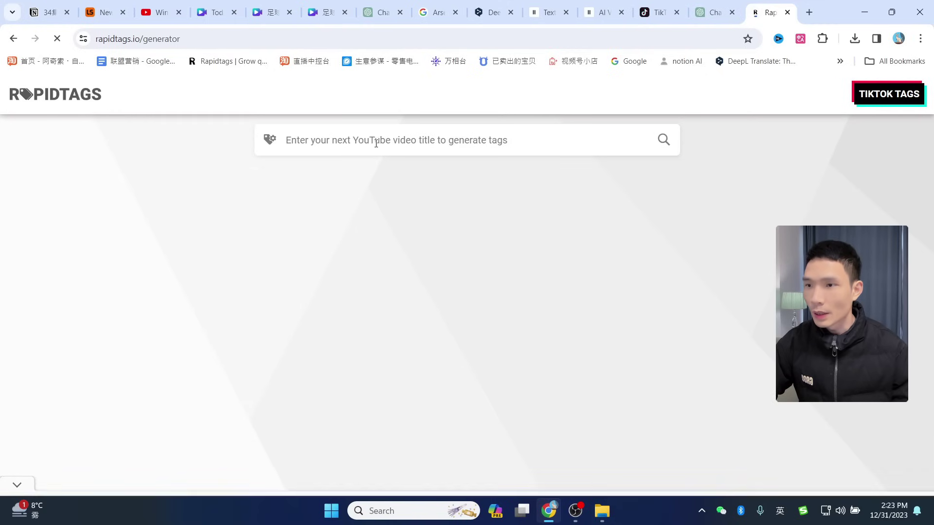
{"action": "left_click", "coordinate": [375, 140]}
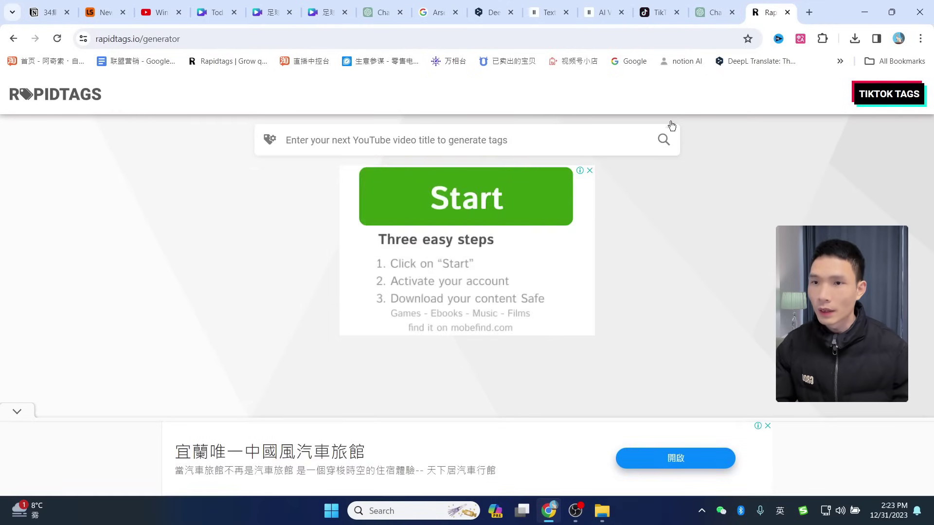
Copy "Fulham vs Arsenal!" from the ElevenLabs text, generate tags for it in Rapidtags, and copy the full tag list
{"action": "left_click", "coordinate": [550, 12]}
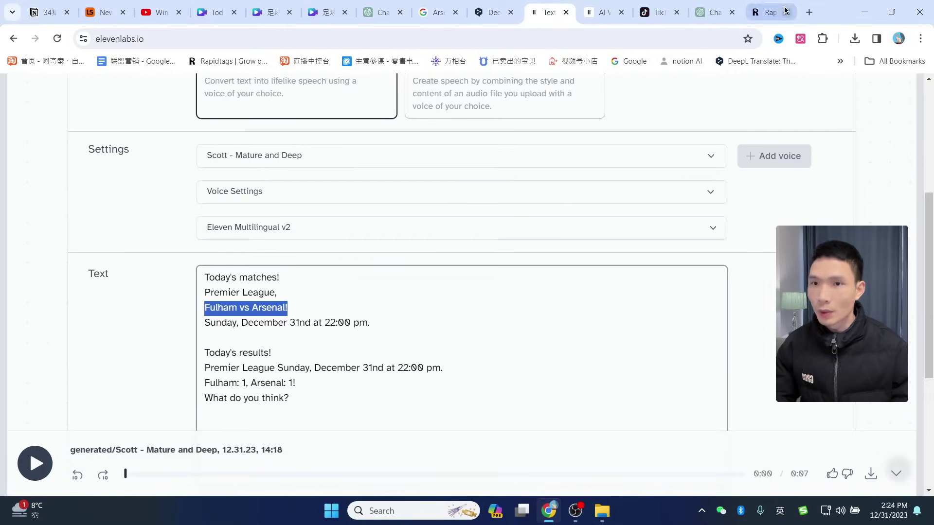
{"action": "left_click", "coordinate": [770, 12]}
{"action": "left_click", "coordinate": [391, 134]}
{"action": "type", "text": "Fulham vs Arsenal!"}
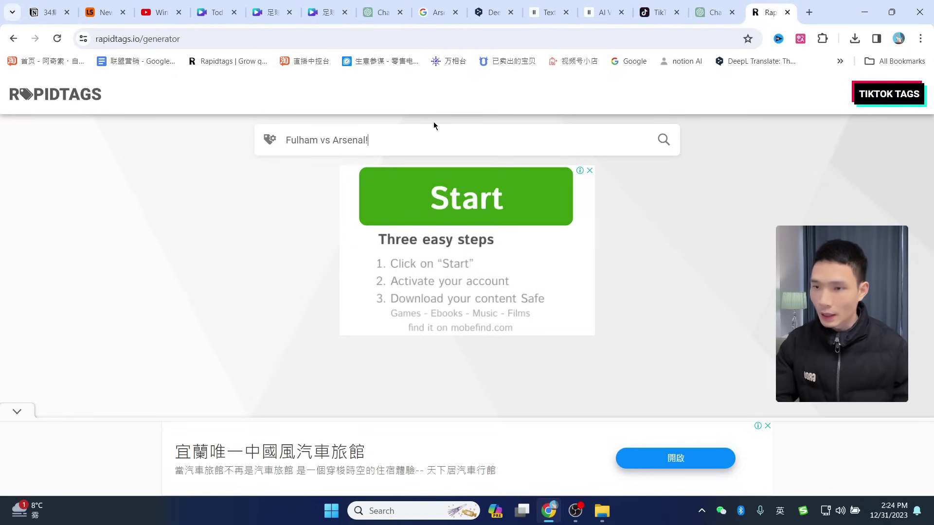
{"action": "left_click", "coordinate": [663, 140]}
{"action": "scroll", "coordinate": [451, 278], "scroll_direction": "down", "scroll_amount": 1}
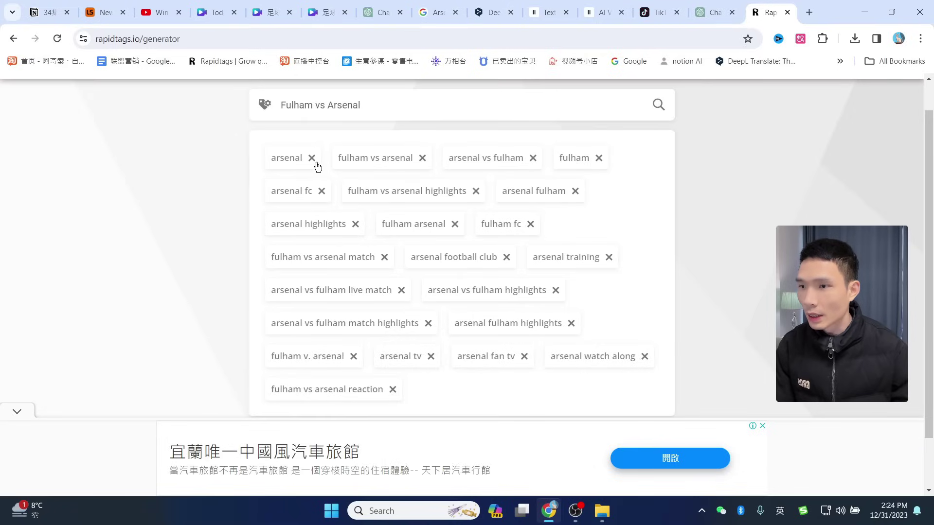
{"action": "scroll", "coordinate": [427, 181], "scroll_direction": "down", "scroll_amount": 2}
Try pasting the full tag list into the TikTok caption, undo the paste, and append "#" after #EPLBattle
{"action": "left_click", "coordinate": [659, 13]}
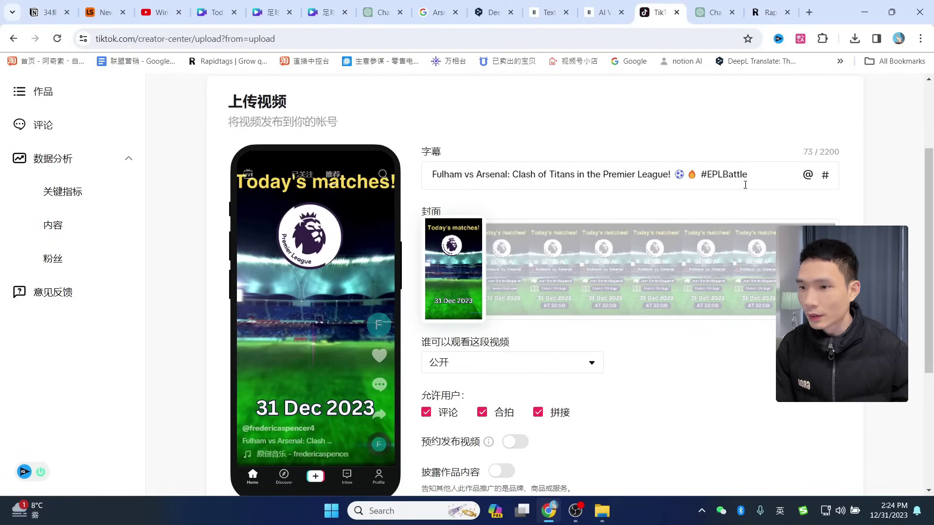
{"action": "left_click", "coordinate": [763, 176]}
{"action": "key", "text": "ctrl+v"}
{"action": "key", "text": "ctrl+z"}
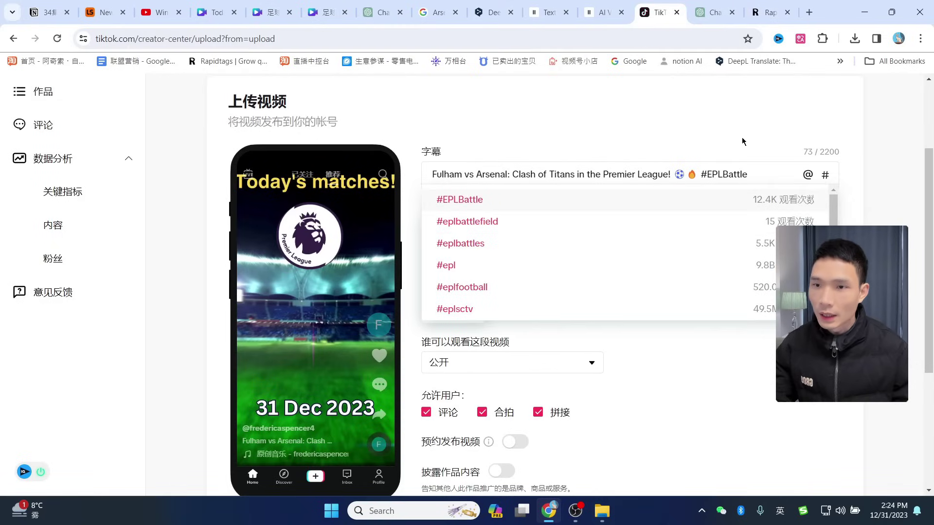
{"action": "type", "text": "#"}
Extract "arsenal vs fulham match highlights" from the copied Rapidtags list and paste it after the # in the TikTok caption
{"action": "left_click", "coordinate": [771, 13]}
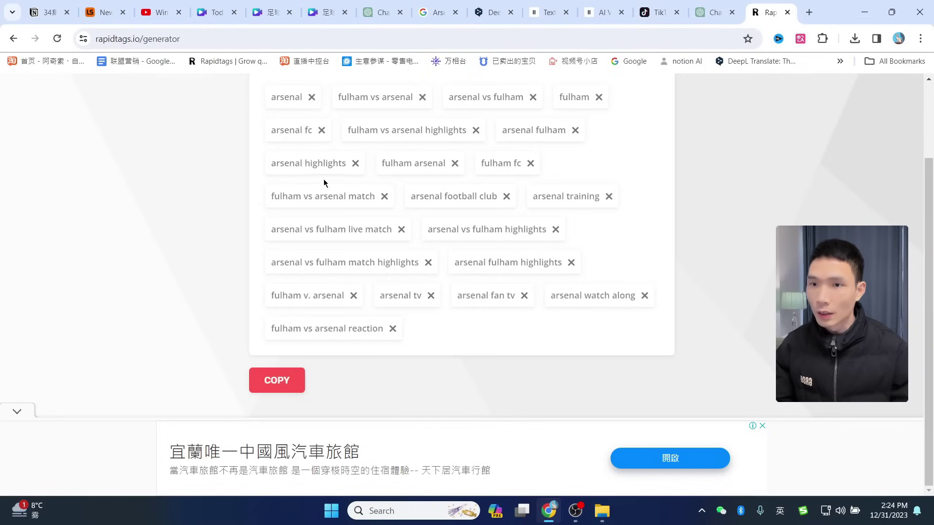
{"action": "left_click", "coordinate": [245, 39]}
{"action": "key", "text": "ctrl+v"}
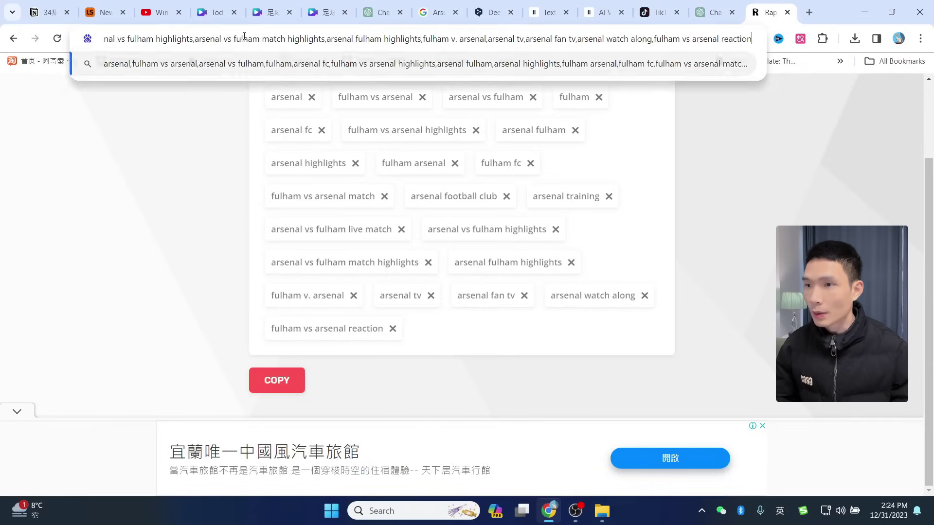
{"action": "left_click_drag", "start_coordinate": [194, 39], "coordinate": [326, 39]}
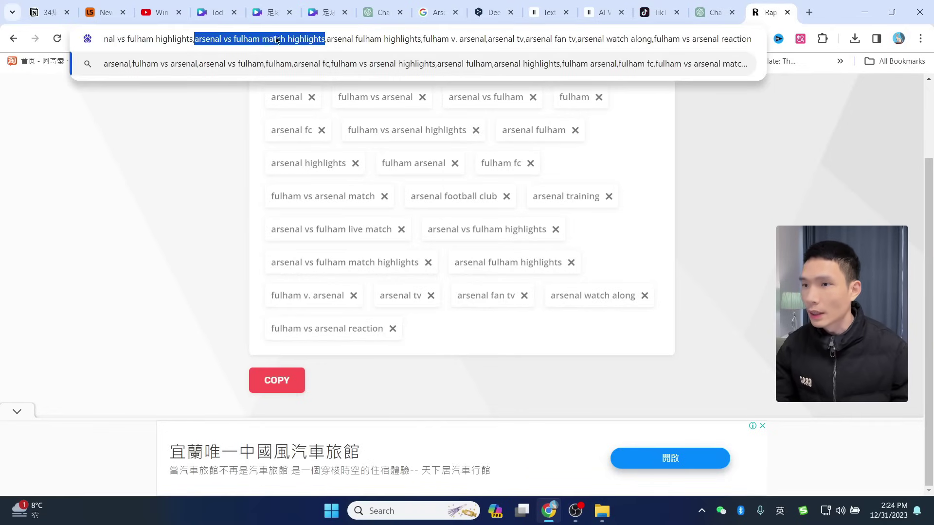
{"action": "left_click", "coordinate": [715, 12]}
{"action": "left_click", "coordinate": [659, 12]}
{"action": "key", "text": "ctrl+v"}
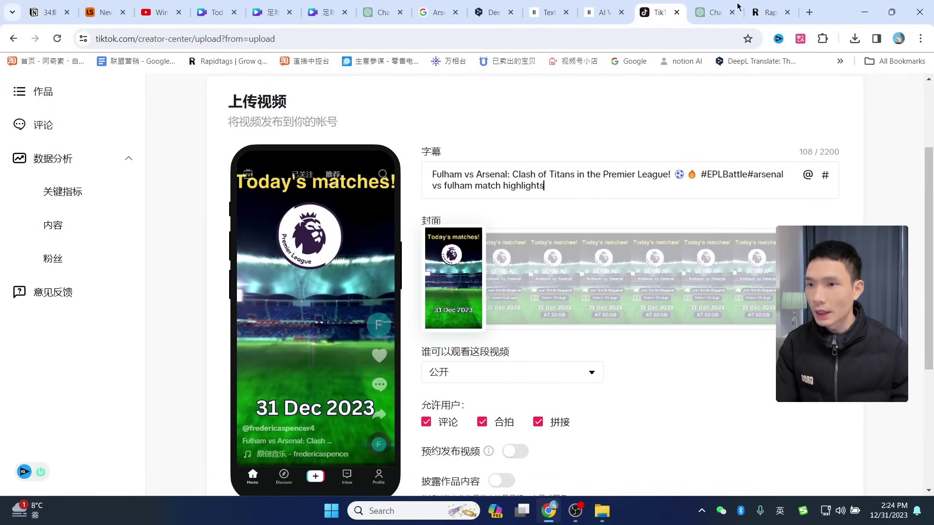
Look over the generated tags in Rapidtags again, and publish the 1.mp4 video on TikTok
{"action": "left_click", "coordinate": [768, 12]}
{"action": "scroll", "coordinate": [550, 214], "scroll_direction": "up", "scroll_amount": 3}
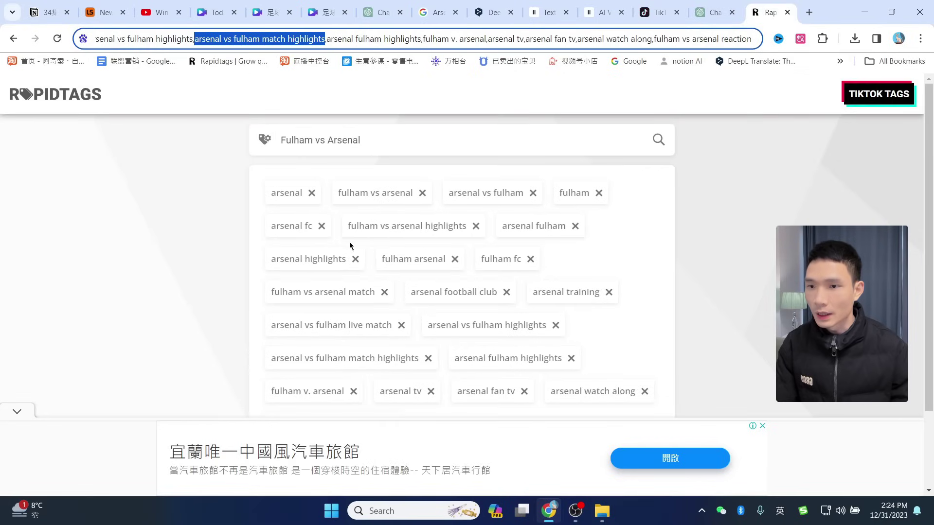
{"action": "key", "text": "ctrl+shift+Tab"}
{"action": "scroll", "coordinate": [693, 298], "scroll_direction": "down", "scroll_amount": 4}
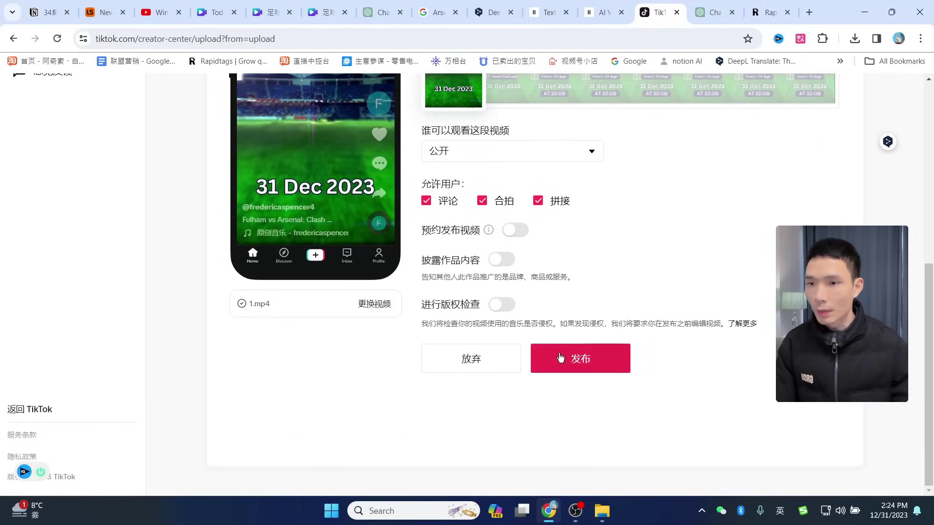
{"action": "left_click", "coordinate": [561, 358]}
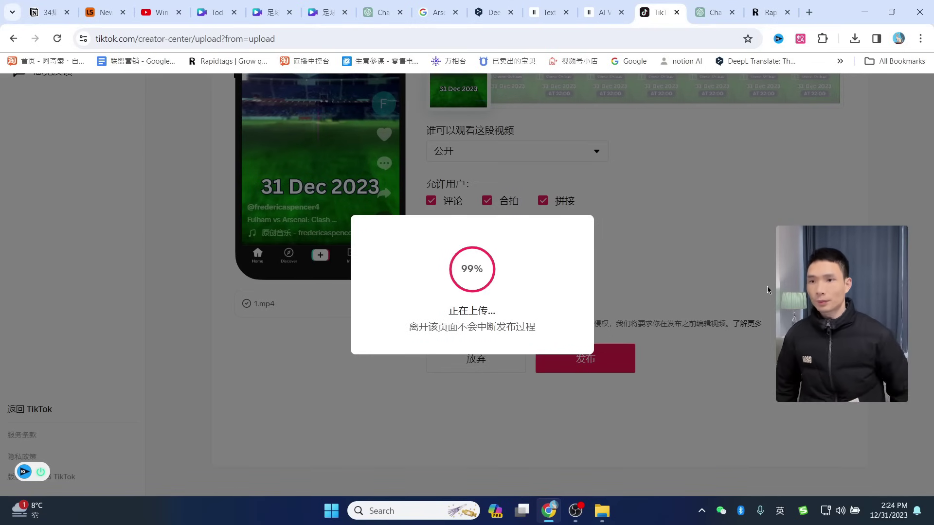